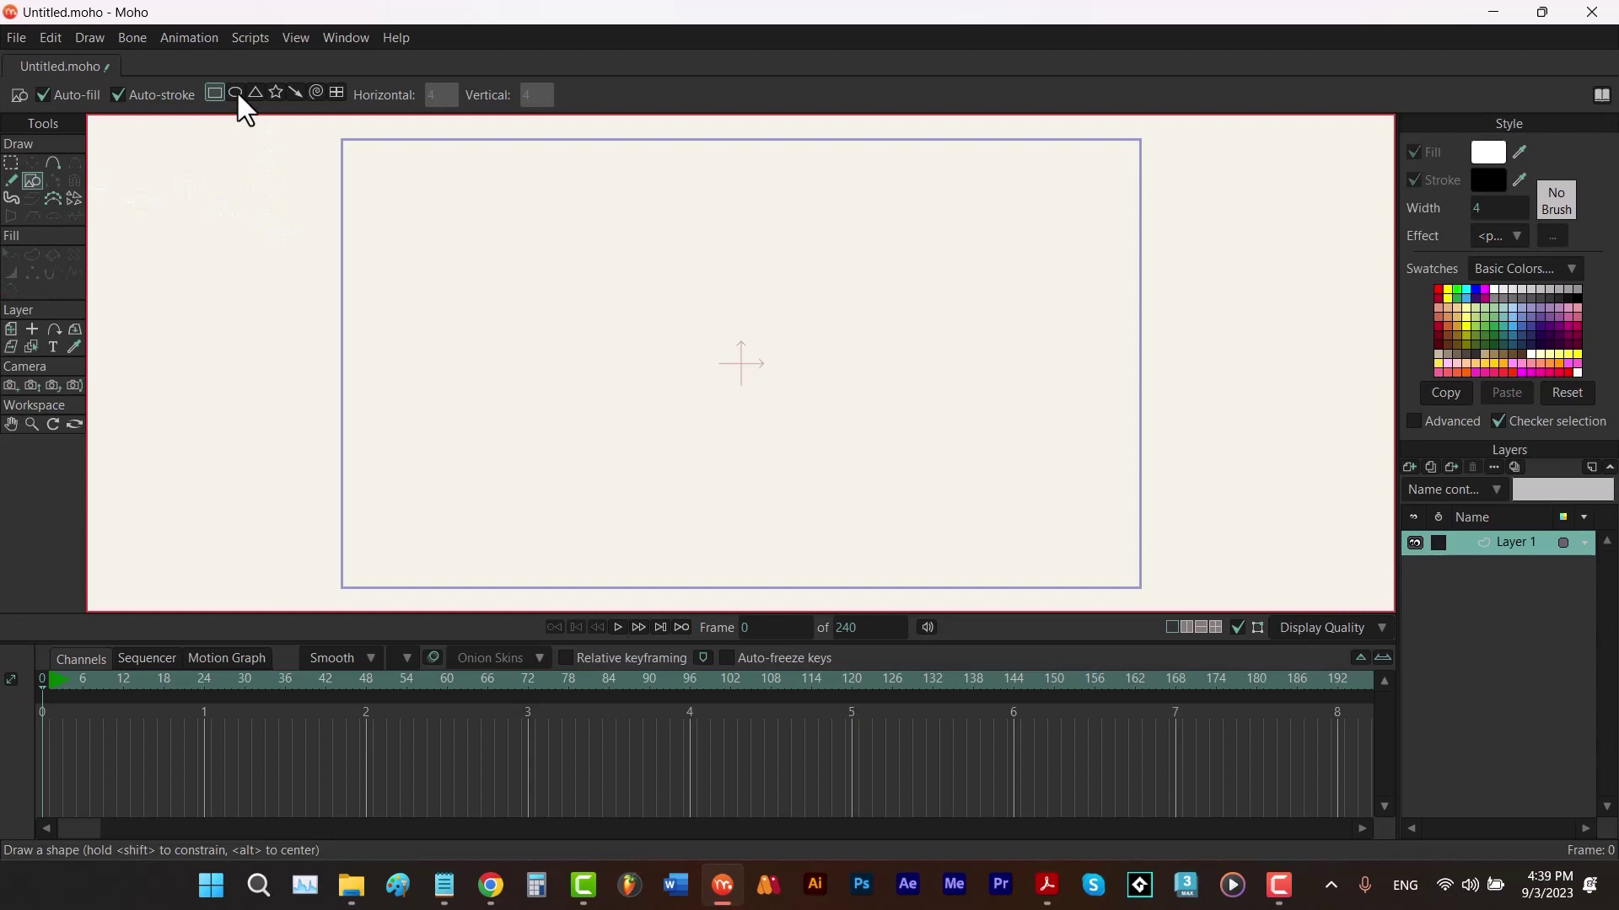
Step: Draw a yellow circle at about X 1.30, Y 0.53 in the frame's upper-right area and label Layer 1 Yellow
{"action": "left_click", "coordinate": [1448, 289]}
{"action": "left_click_drag", "start_coordinate": [973, 186], "coordinate": [1096, 318]}
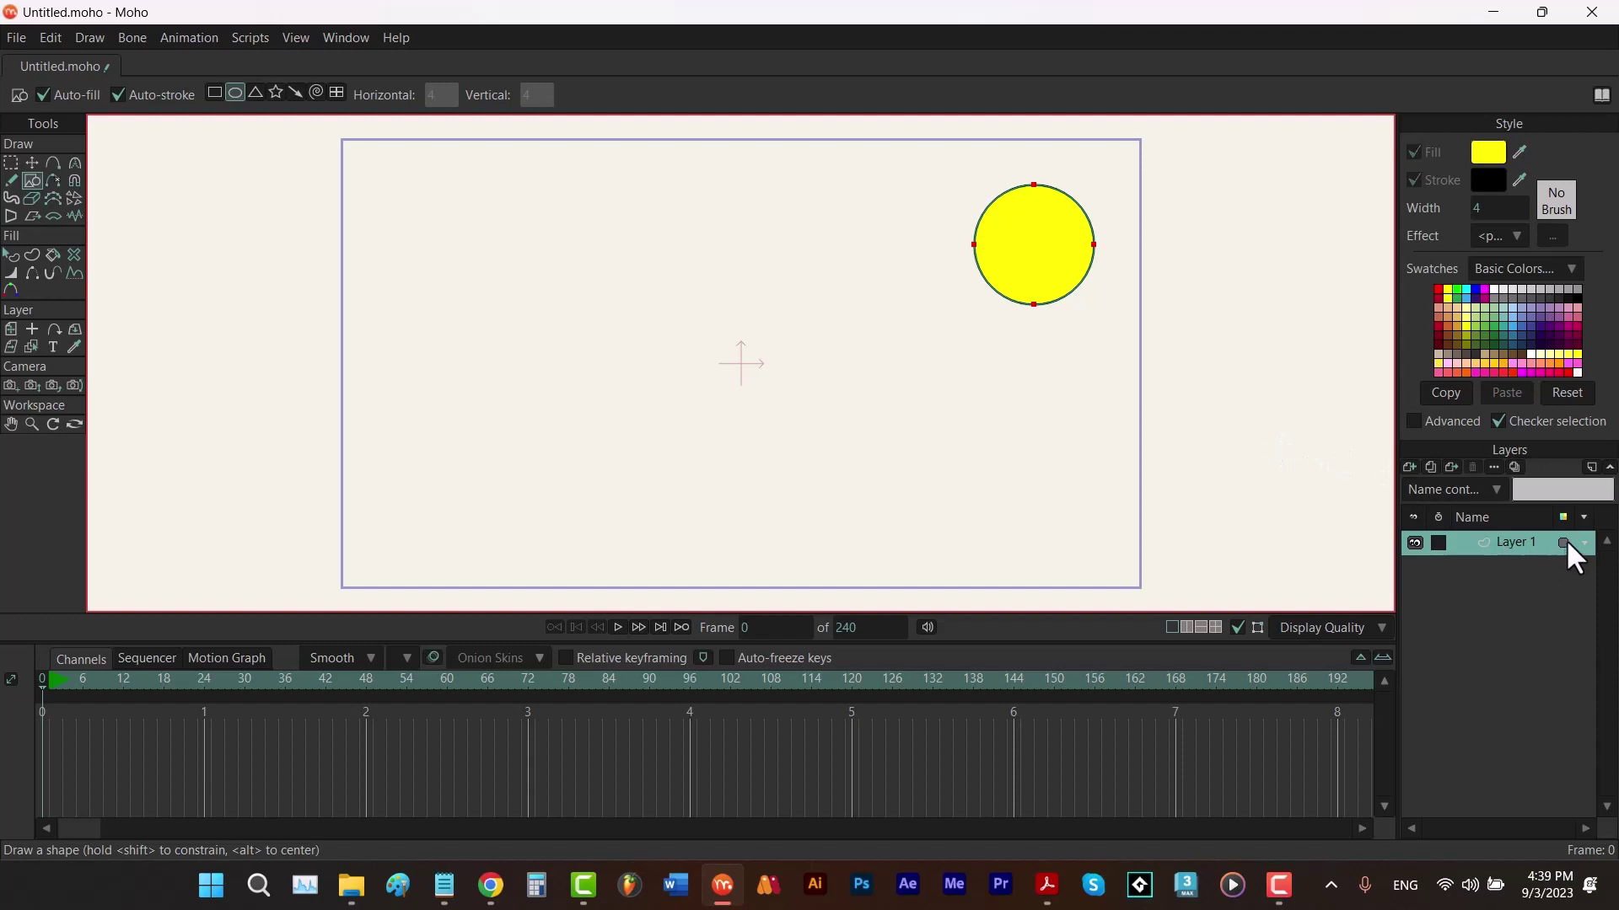
{"action": "left_click", "coordinate": [1565, 540]}
{"action": "left_click", "coordinate": [1562, 791]}
Step: Add a new vector layer, draw a red circle at about X 1.24, Y -0.62 on it, and label the layer Red
{"action": "left_click", "coordinate": [1407, 468]}
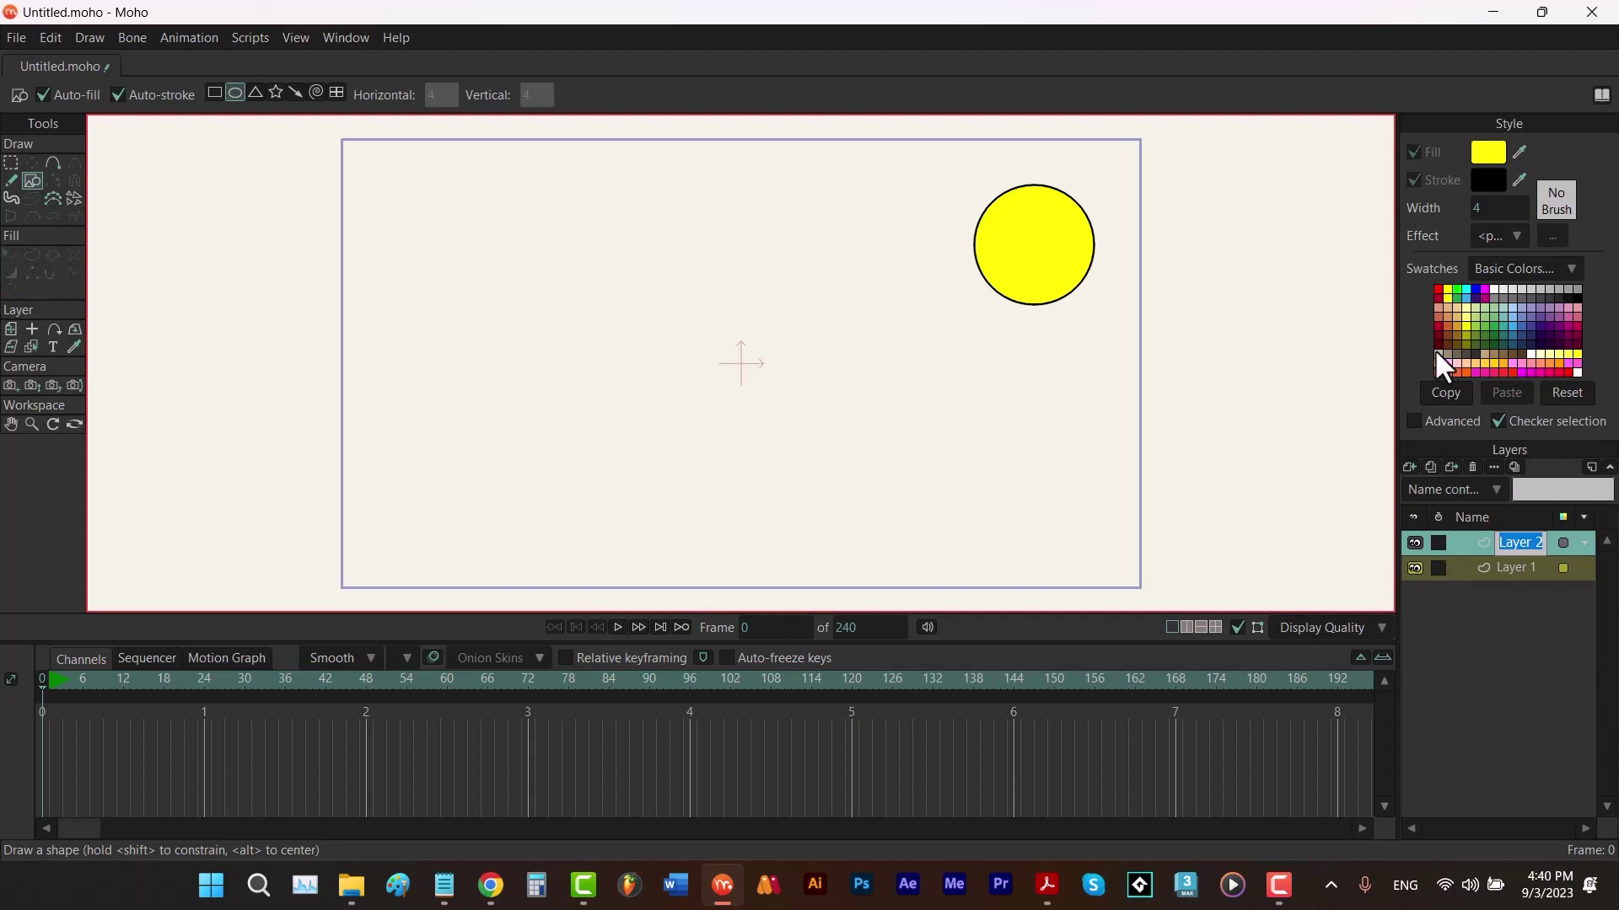
{"action": "left_click", "coordinate": [1437, 290]}
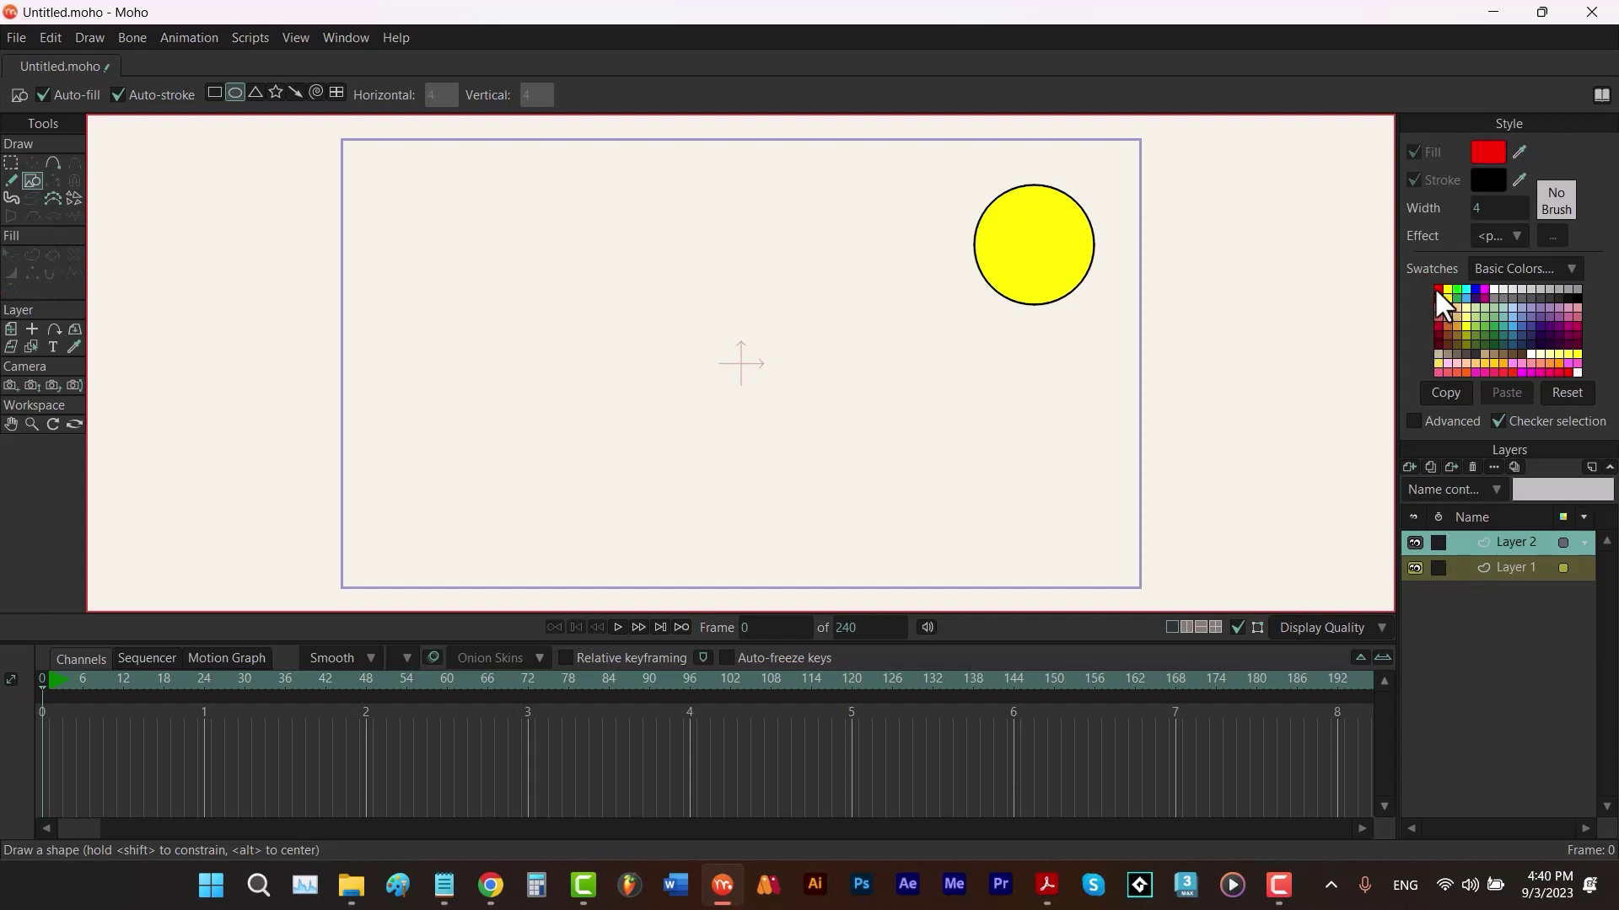
{"action": "left_click_drag", "start_coordinate": [961, 441], "coordinate": [1080, 538]}
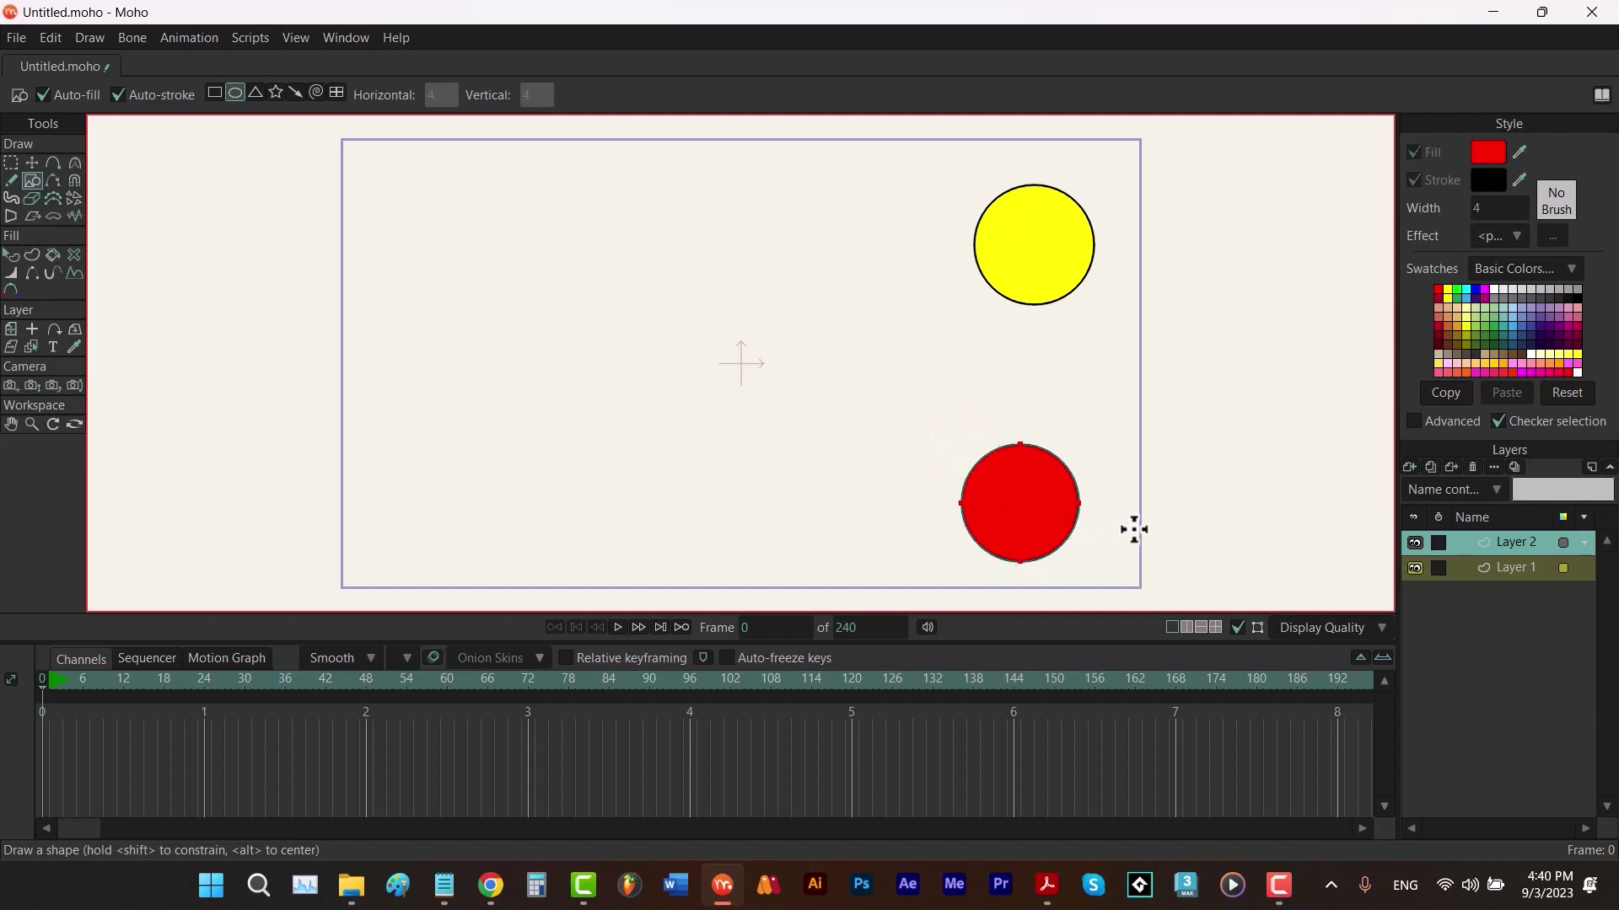
{"action": "left_click", "coordinate": [1562, 542]}
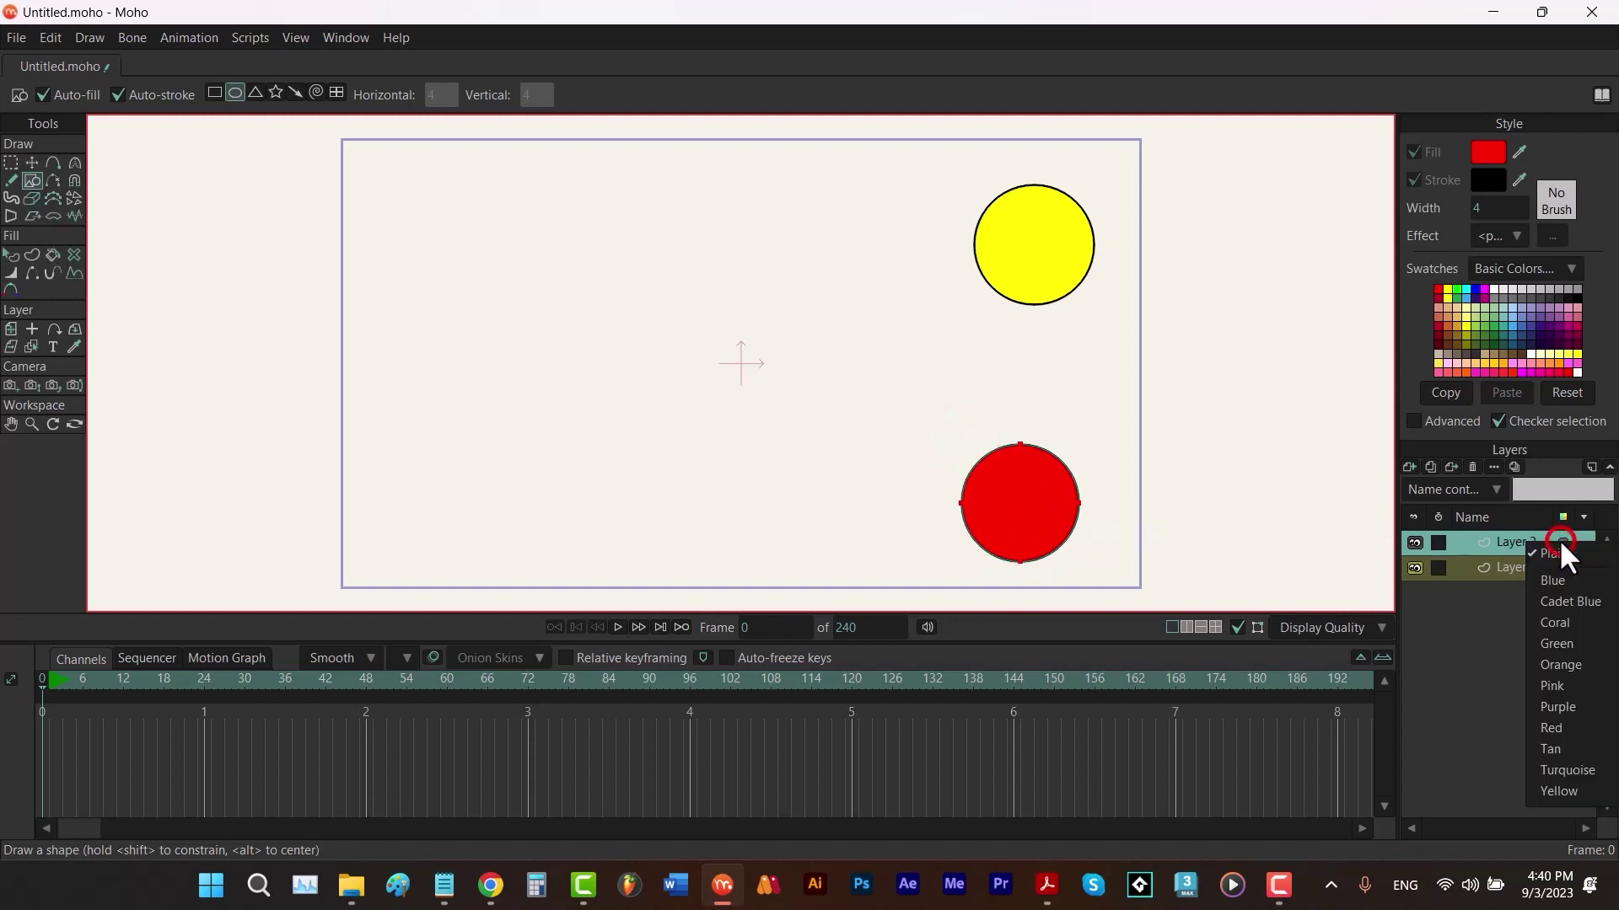
{"action": "left_click", "coordinate": [1555, 730]}
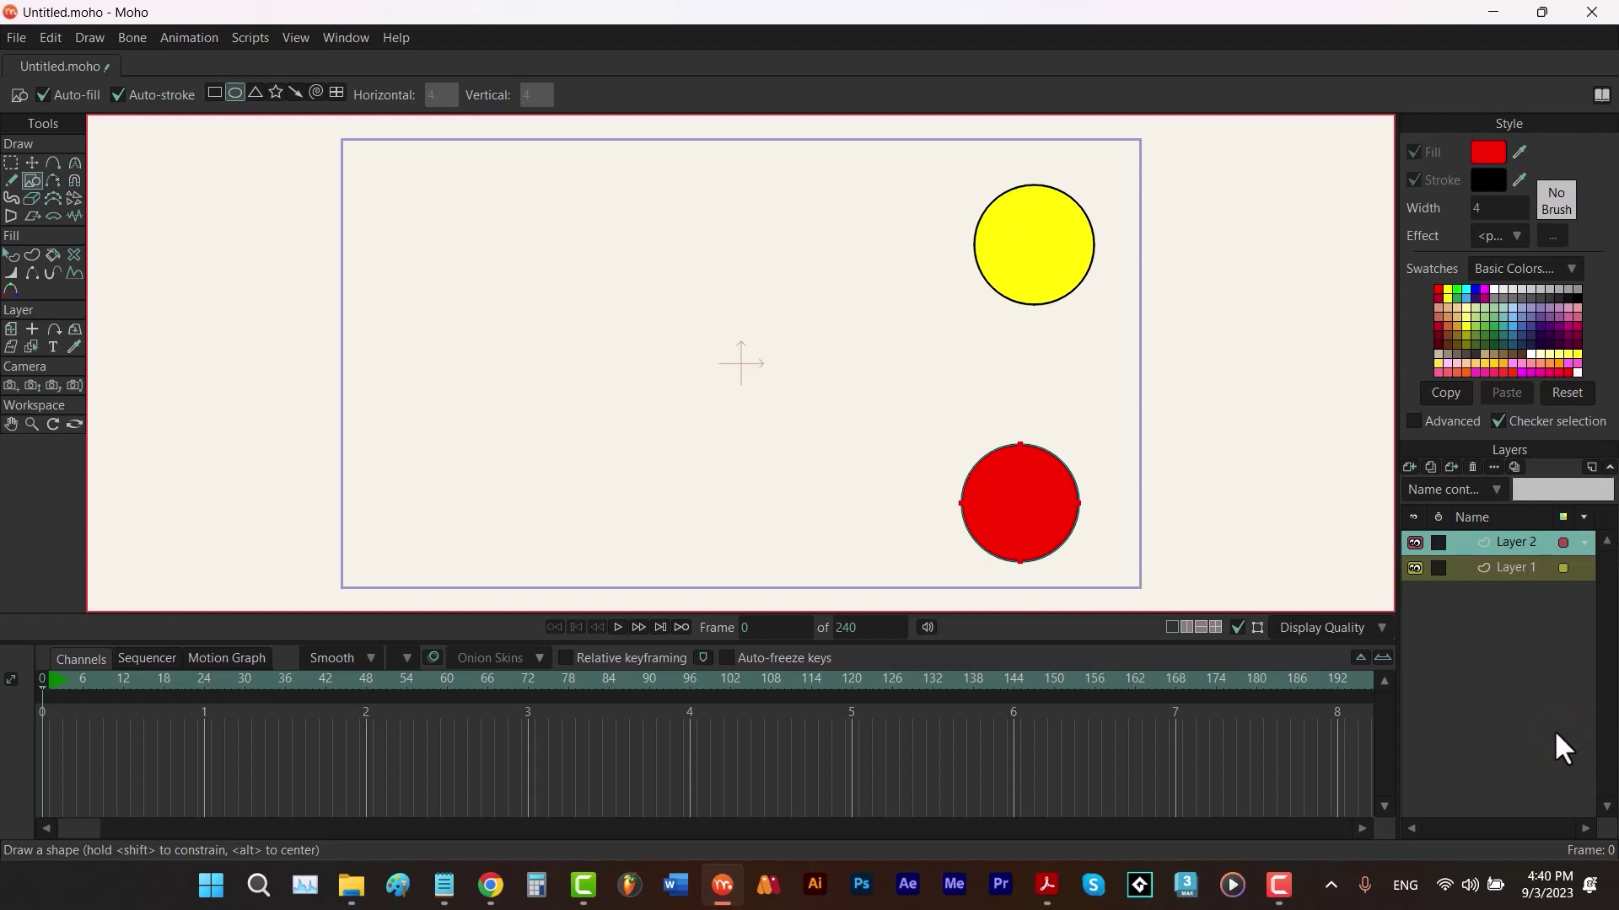
Step: Add a third vector layer, draw a green circle at about X -1.13, Y -0.61 on it, and label the layer Green
{"action": "left_click", "coordinate": [1409, 467]}
{"action": "left_click", "coordinate": [1470, 633]}
{"action": "left_click", "coordinate": [1455, 290]}
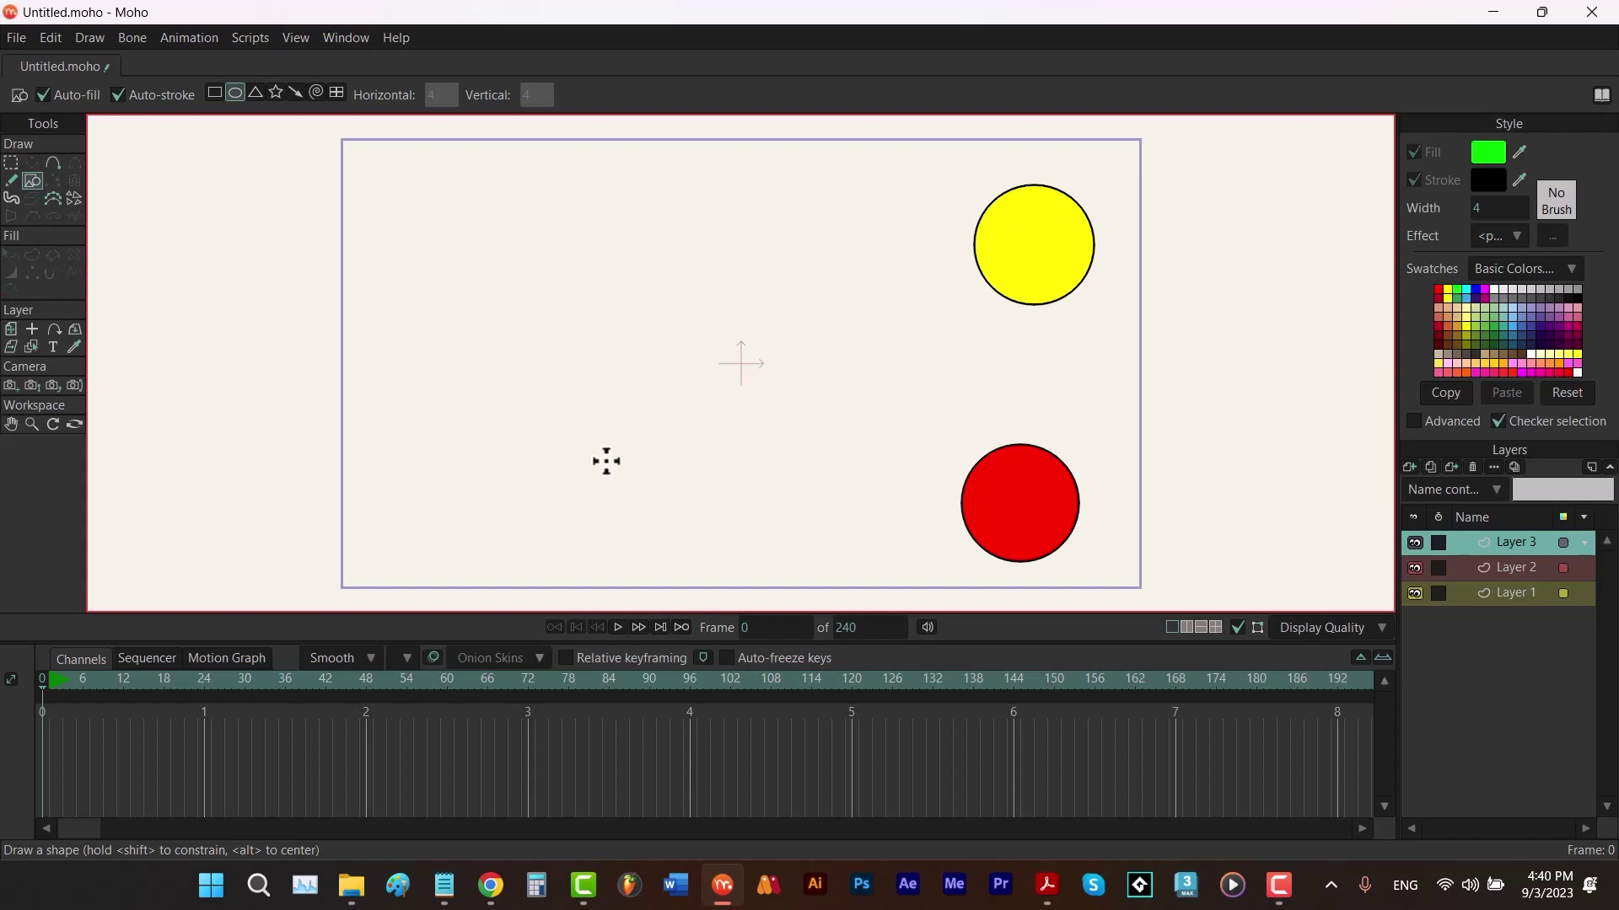
{"action": "left_click_drag", "start_coordinate": [430, 440], "coordinate": [547, 537]}
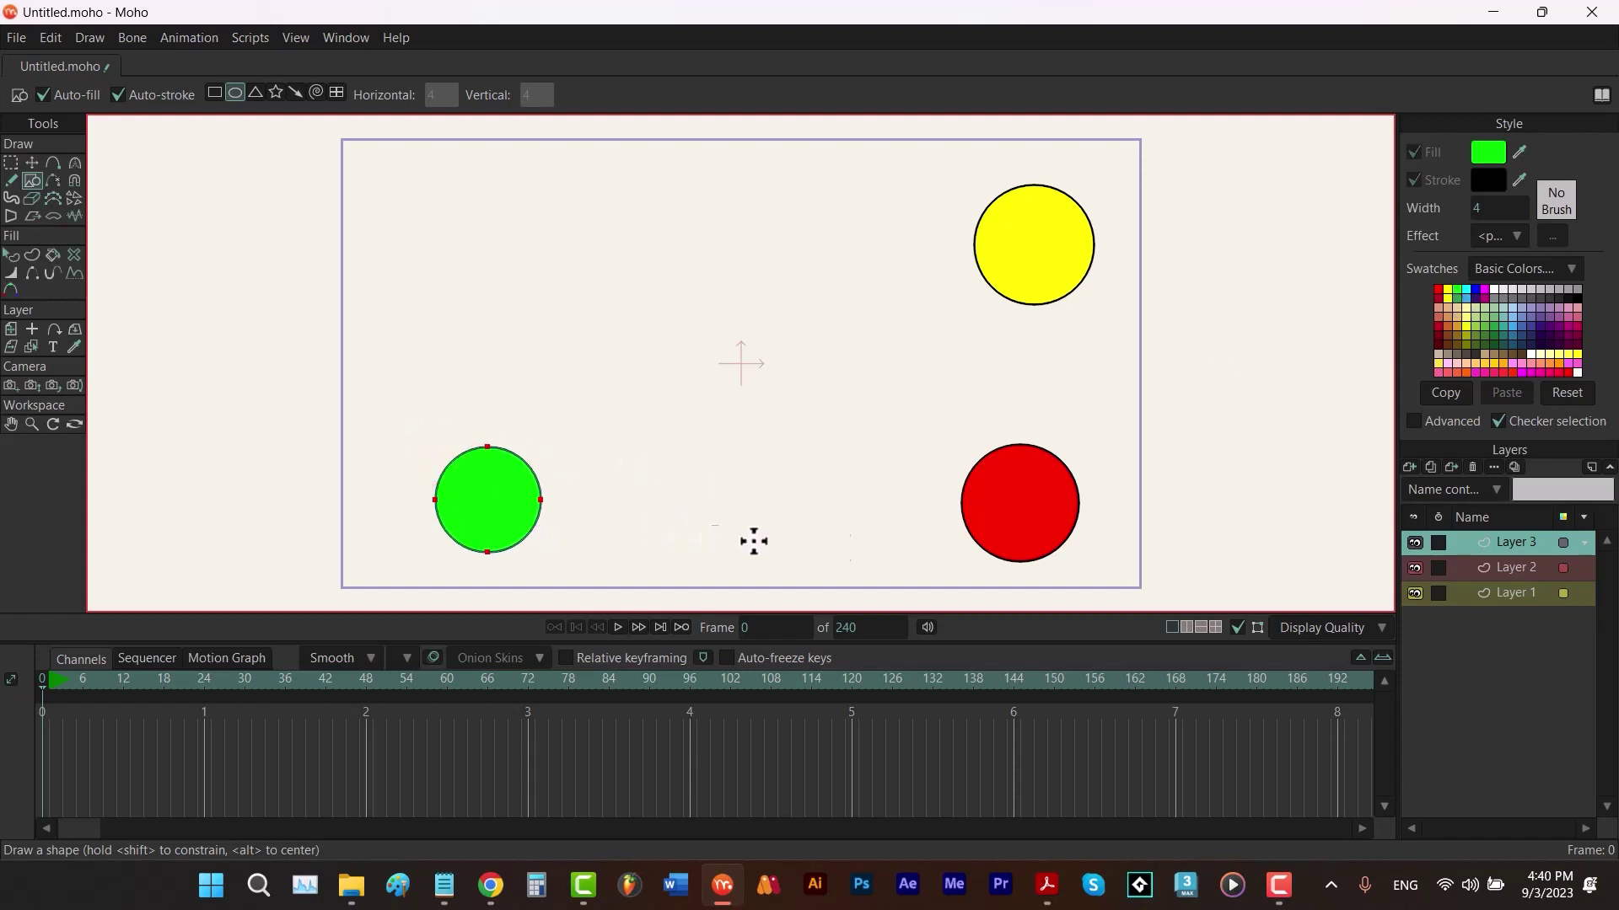
{"action": "left_click", "coordinate": [1562, 543]}
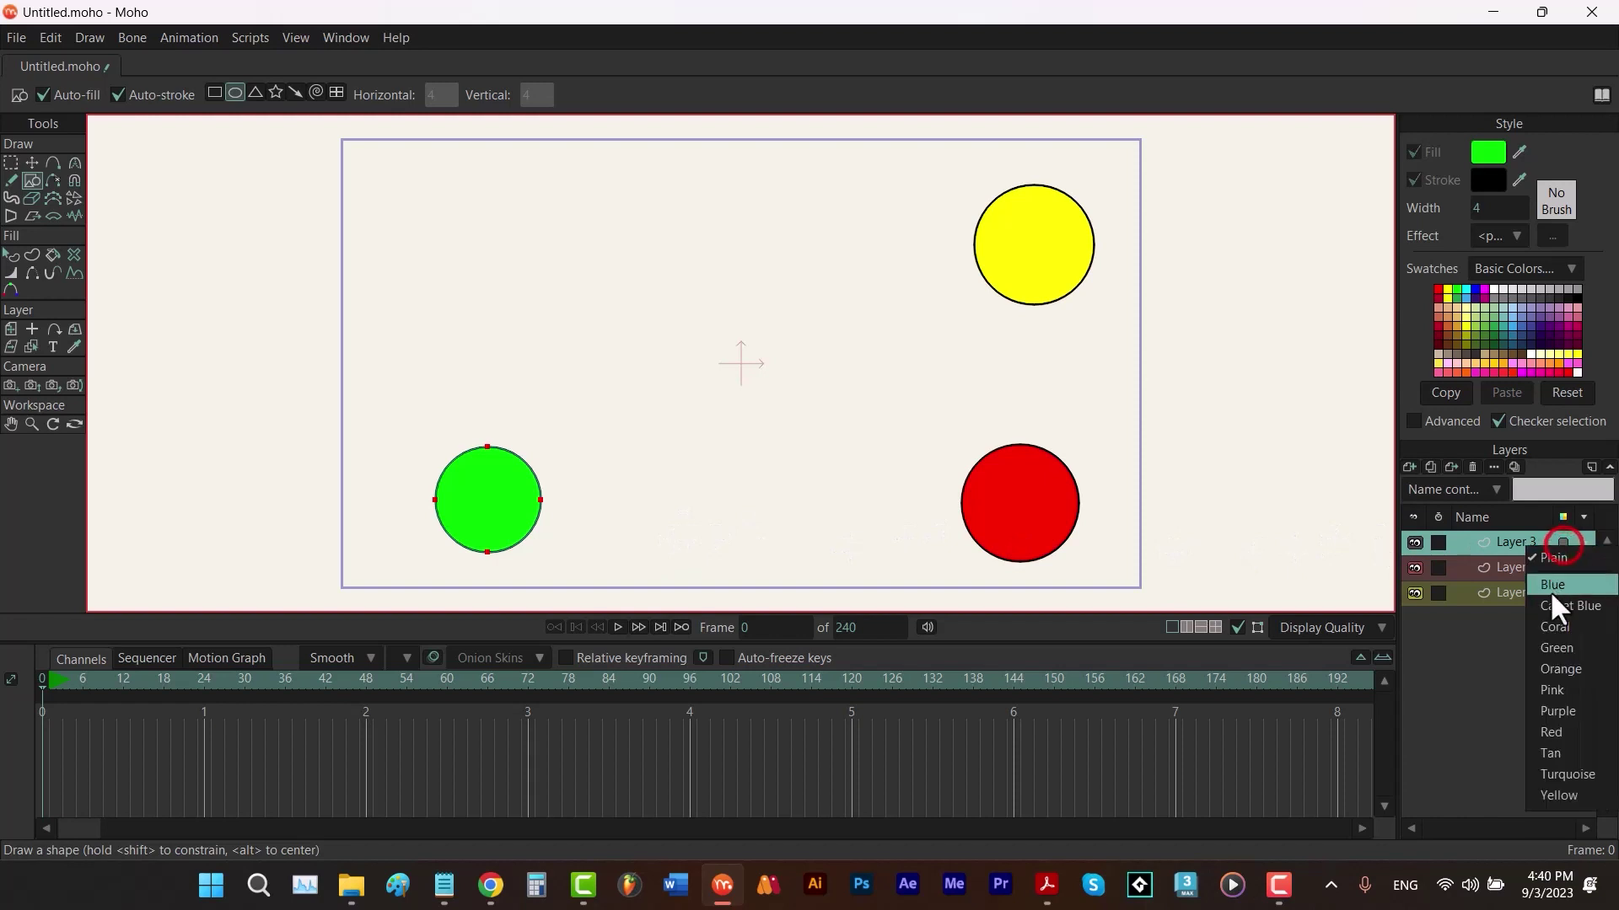
{"action": "left_click", "coordinate": [1553, 647]}
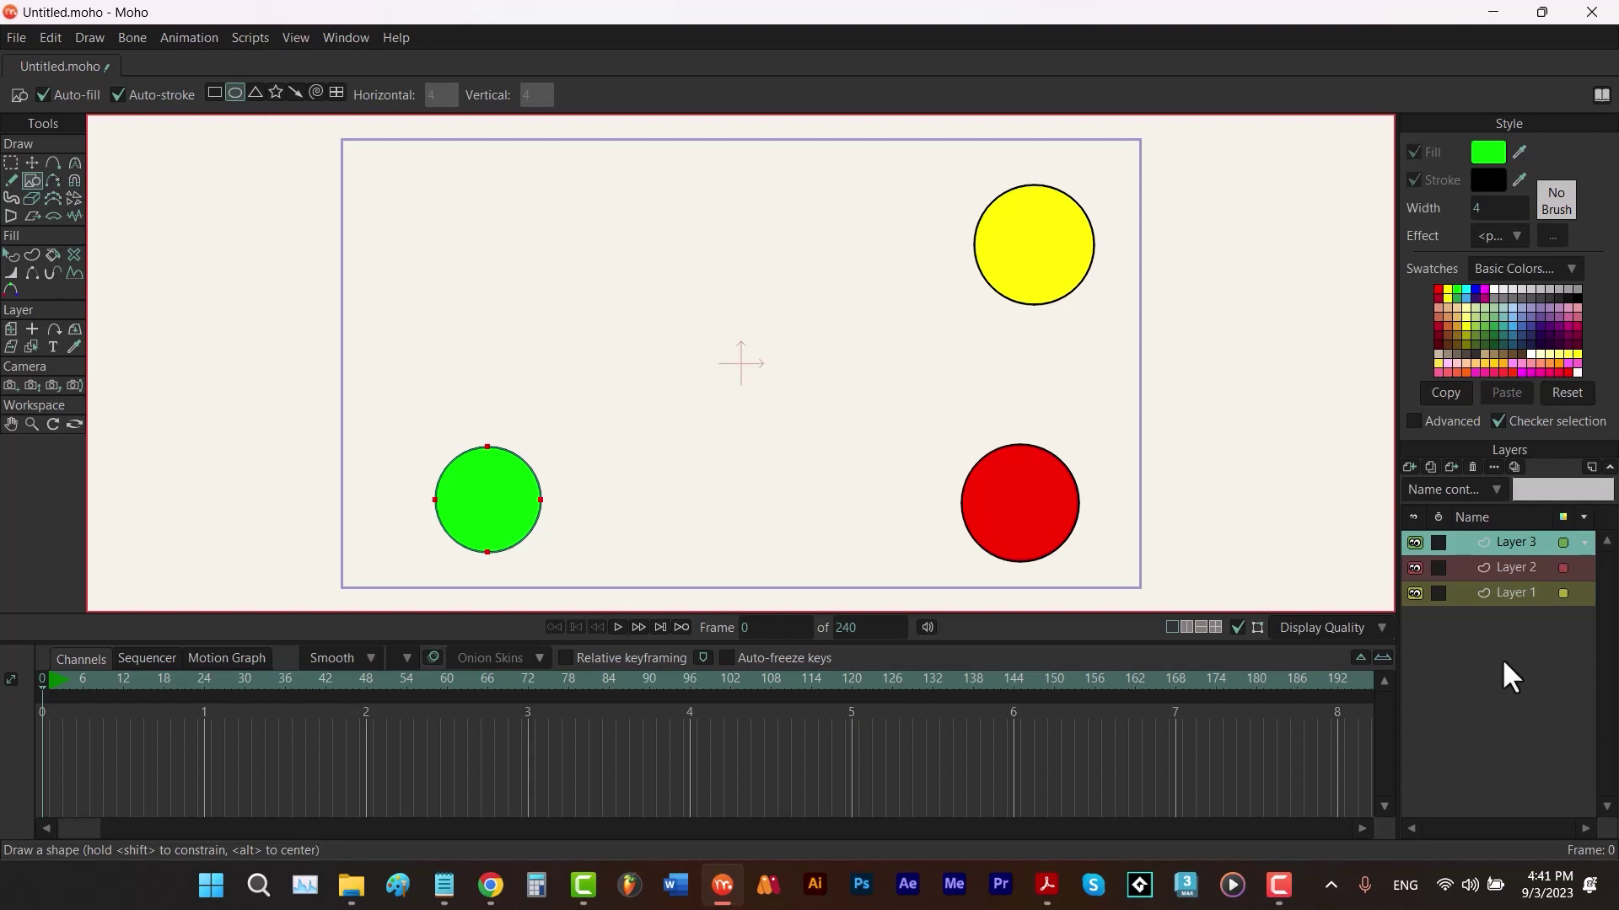
Step: At frame 24, move the yellow circle on Layer 1 horizontally to about X -0.89, Y 0.53 with Transform Points
{"action": "left_click", "coordinate": [1504, 593]}
{"action": "key", "text": "t"}
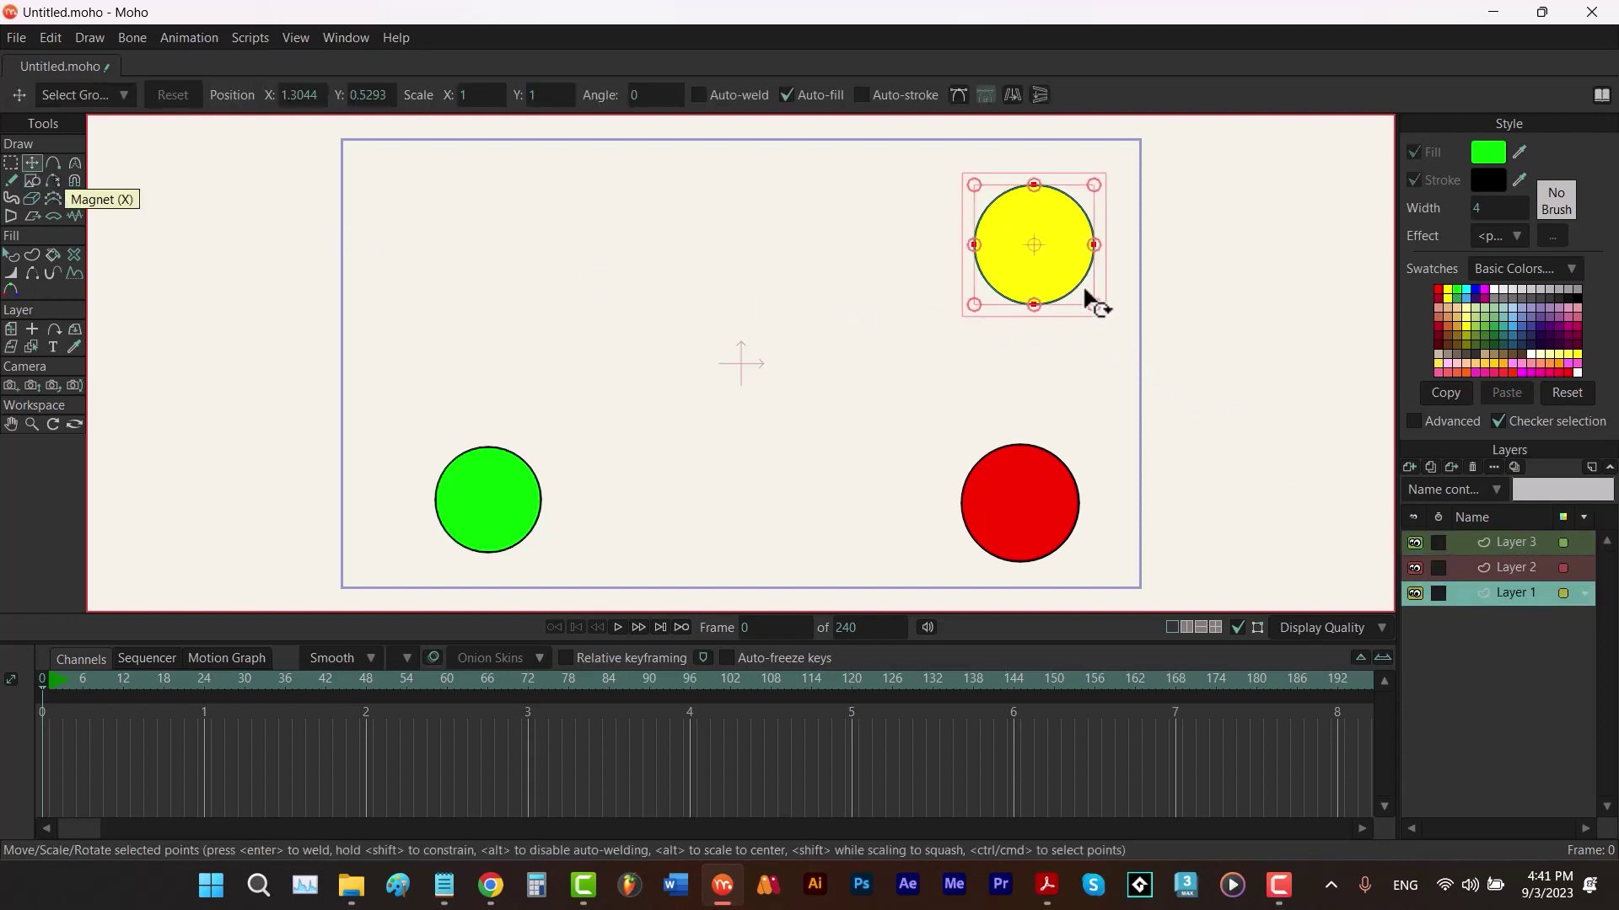
{"action": "left_click", "coordinate": [205, 681]}
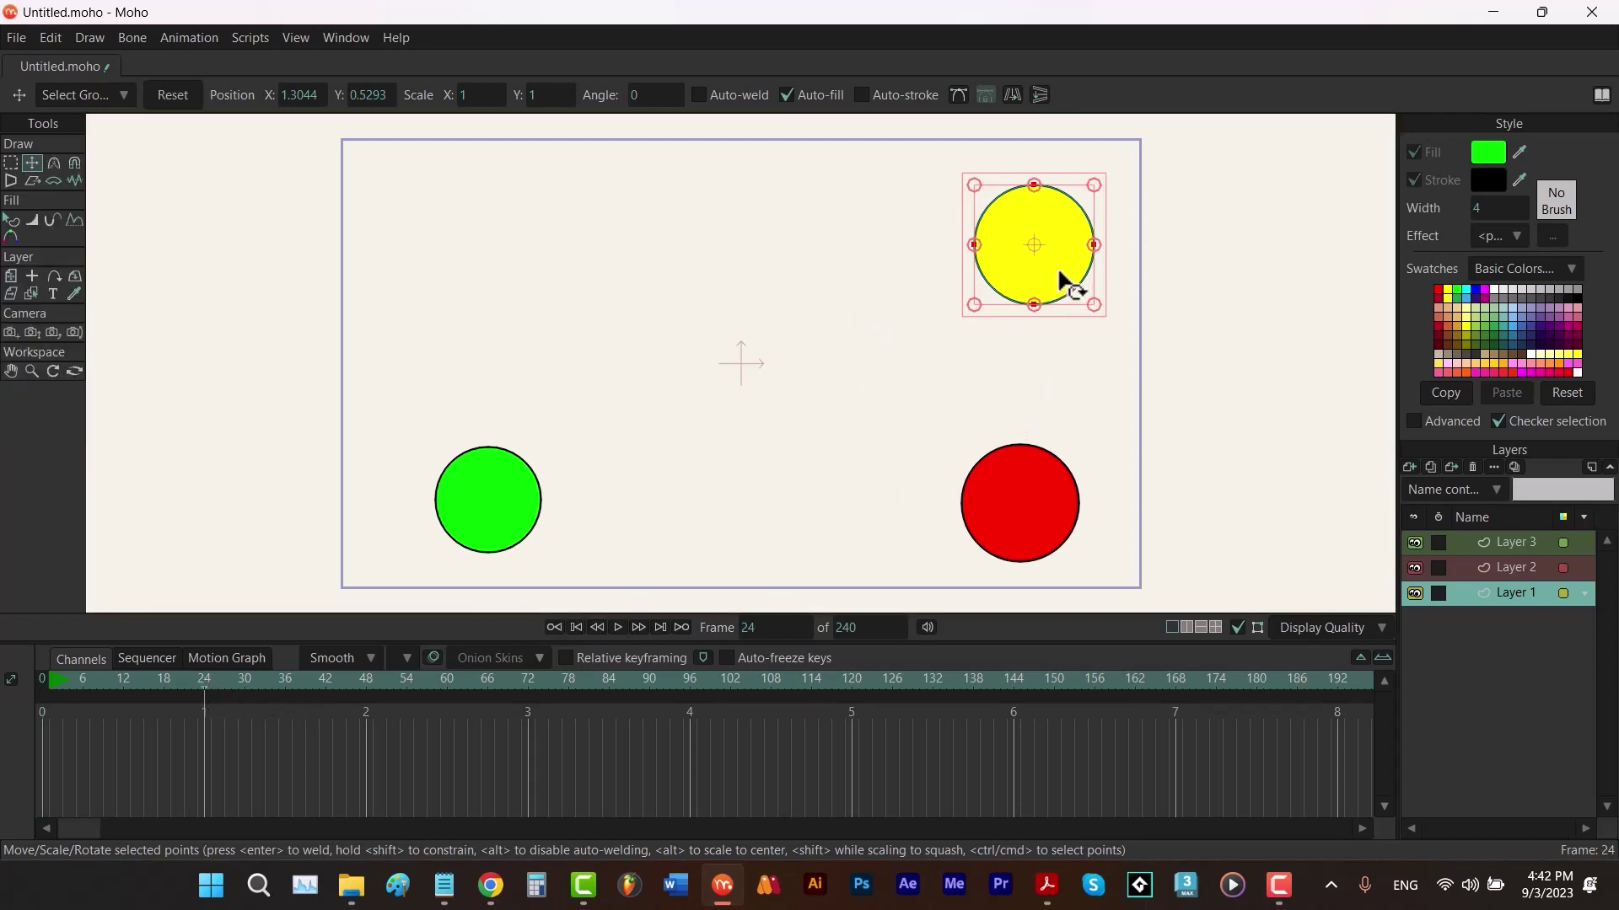
{"action": "left_click_drag", "start_coordinate": [1051, 272], "coordinate": [558, 285]}
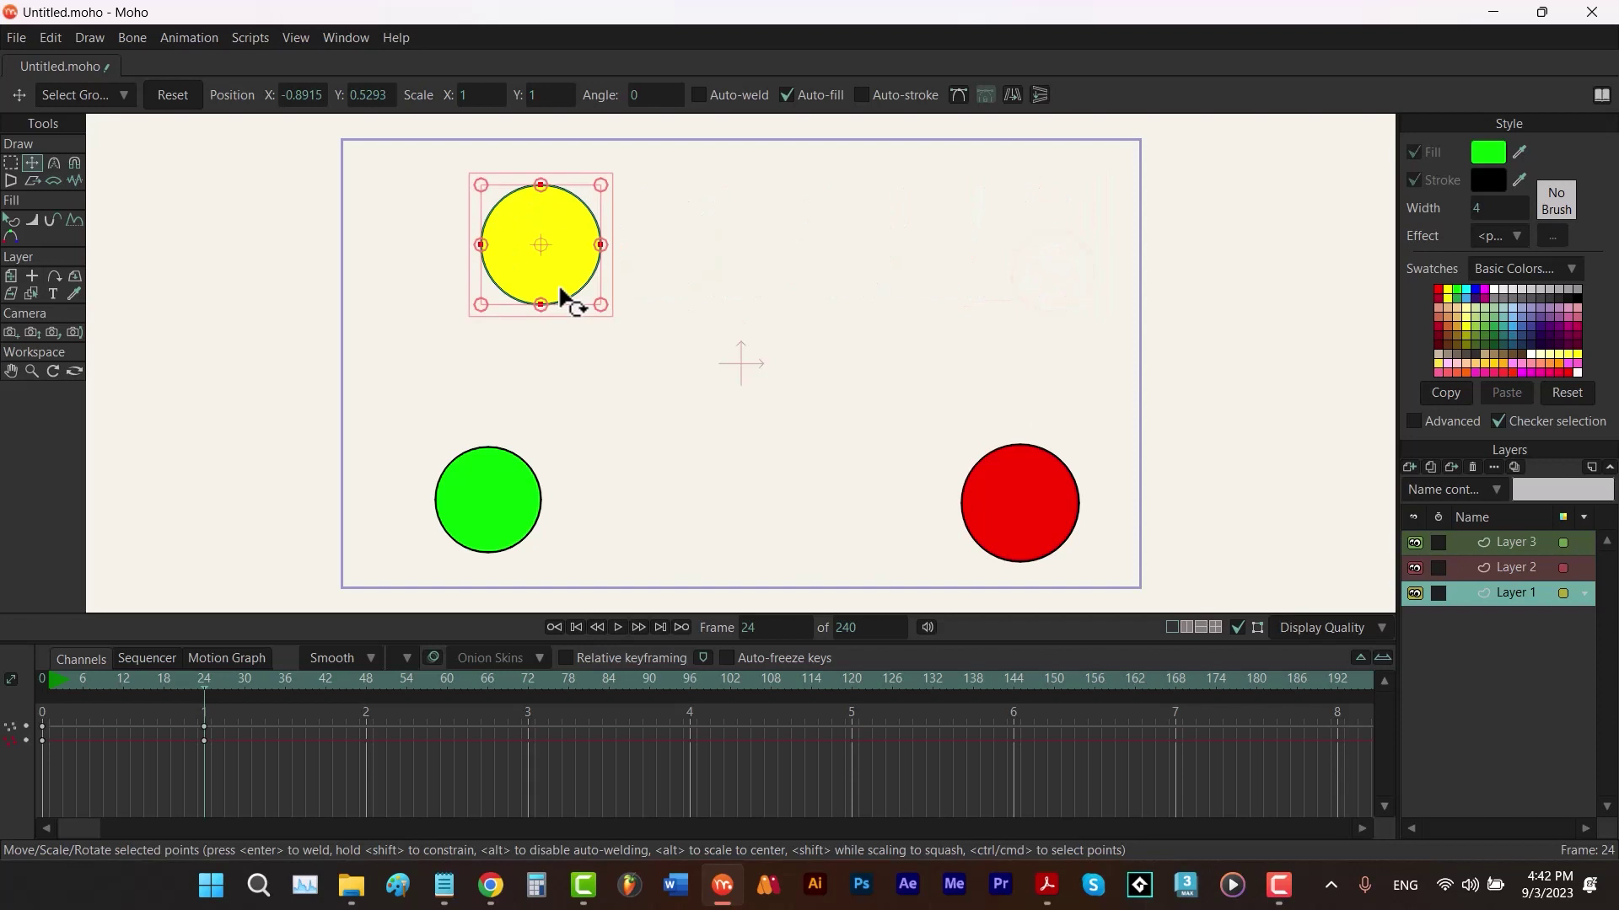
Step: At frame 24, move the red circle up to about X 1.20, Y 0.54 and the green circle across to about X 1.35, Y -0.61
{"action": "left_click", "coordinate": [1540, 569]}
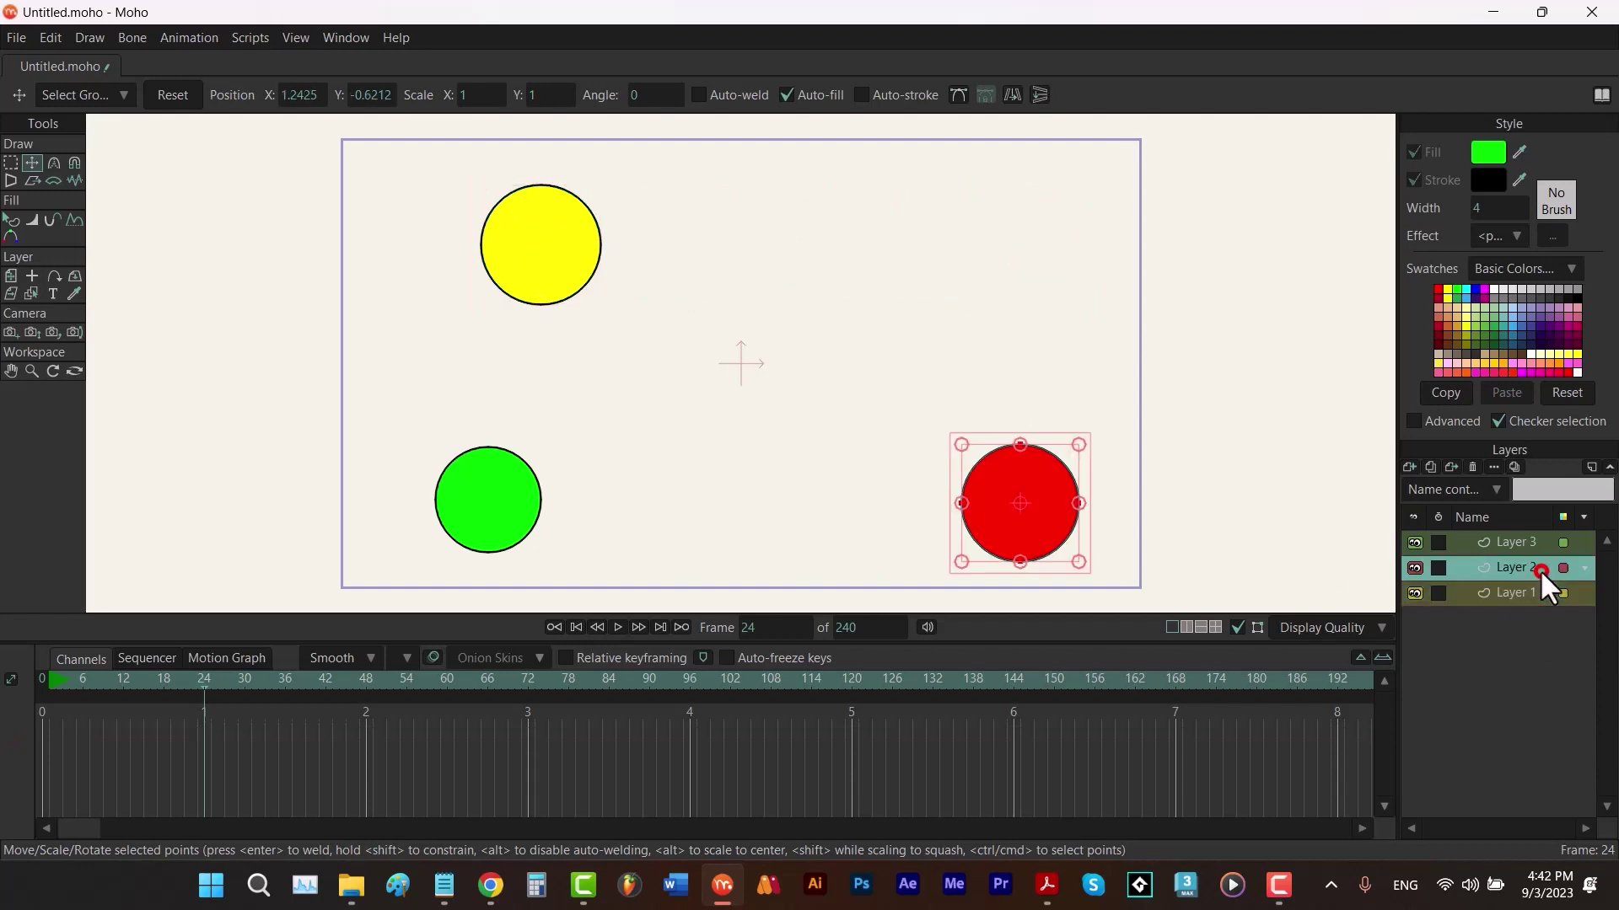
{"action": "left_click_drag", "start_coordinate": [1066, 535], "coordinate": [1054, 275]}
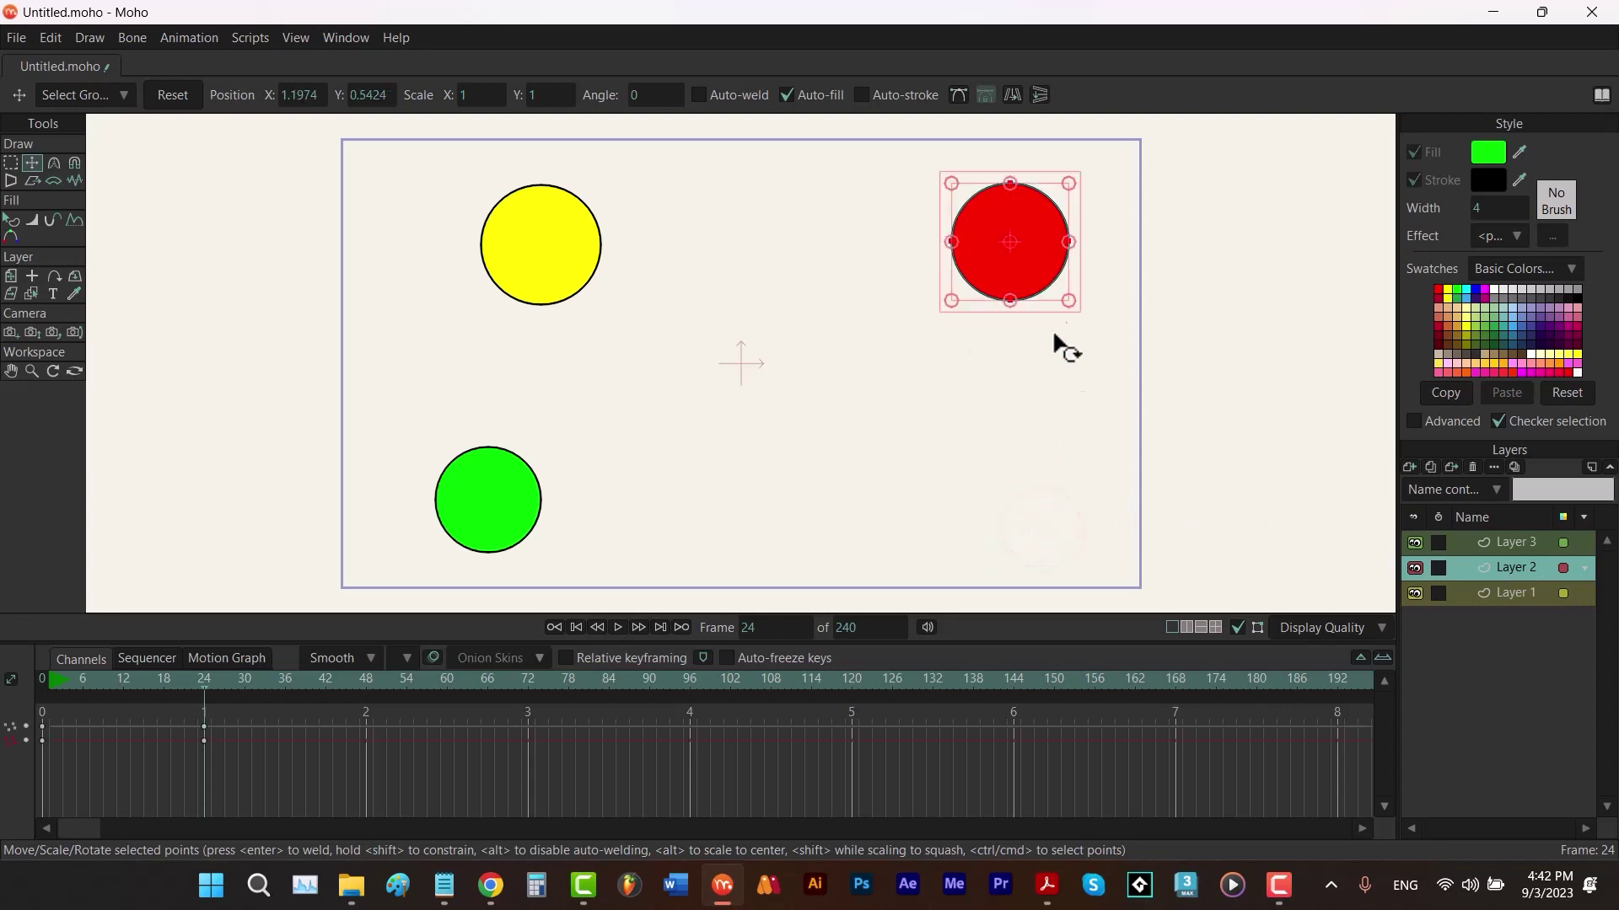
{"action": "left_click", "coordinate": [1489, 542]}
{"action": "left_click_drag", "start_coordinate": [488, 524], "coordinate": [1046, 539]}
Step: Play the animation of the three circles from frame 0, stop it and return to frame 0
{"action": "left_click_drag", "start_coordinate": [199, 677], "coordinate": [21, 700]}
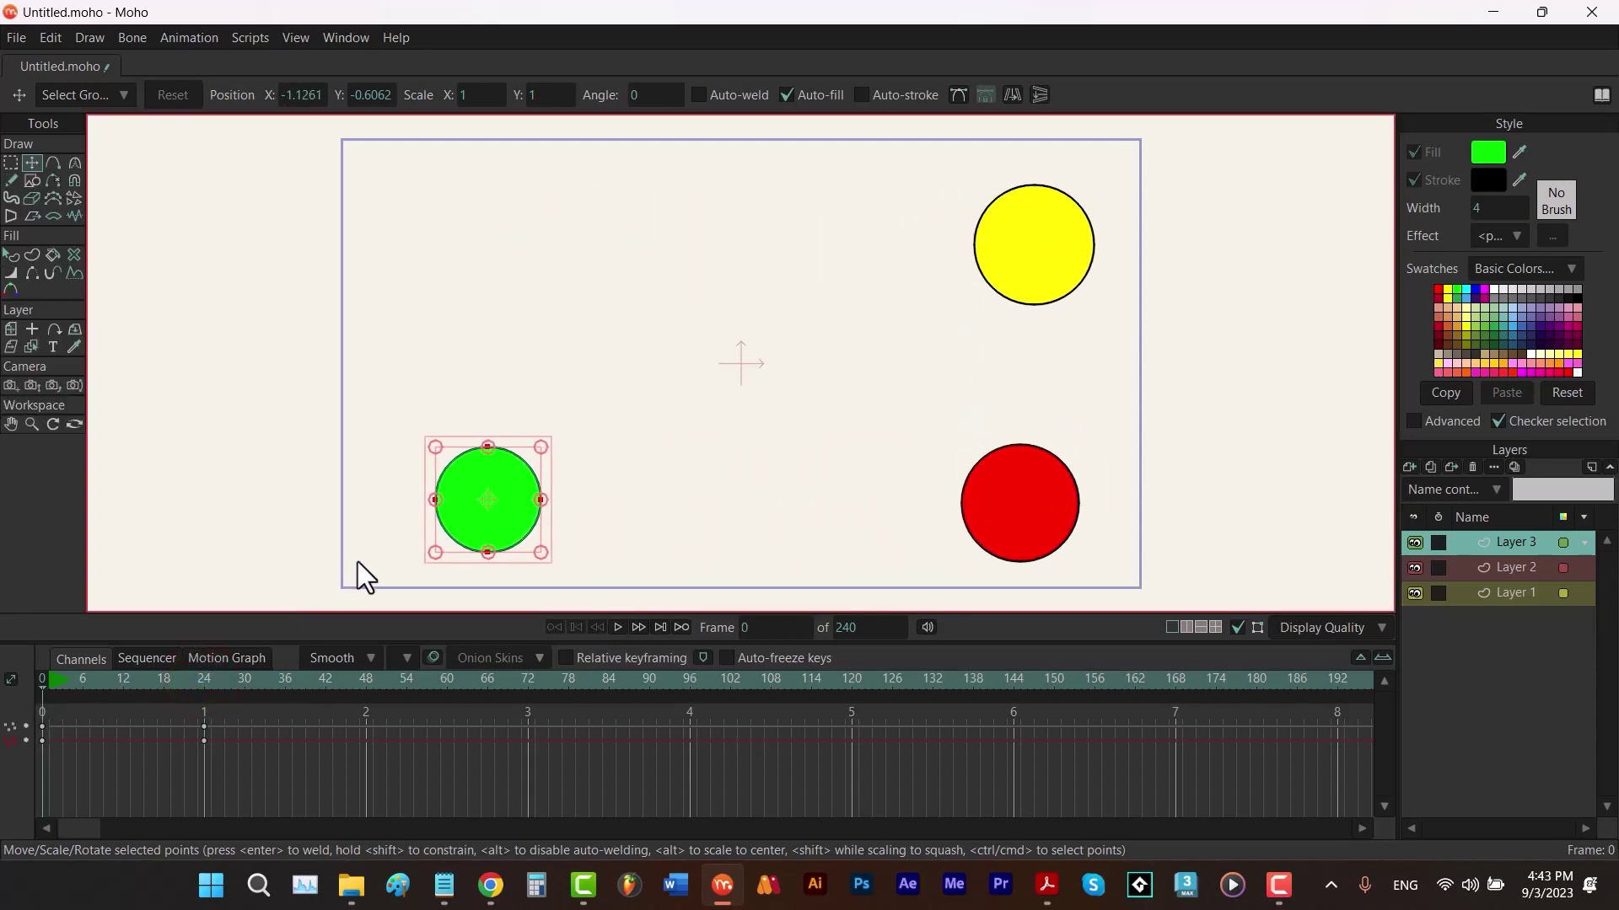
{"action": "key", "text": "space"}
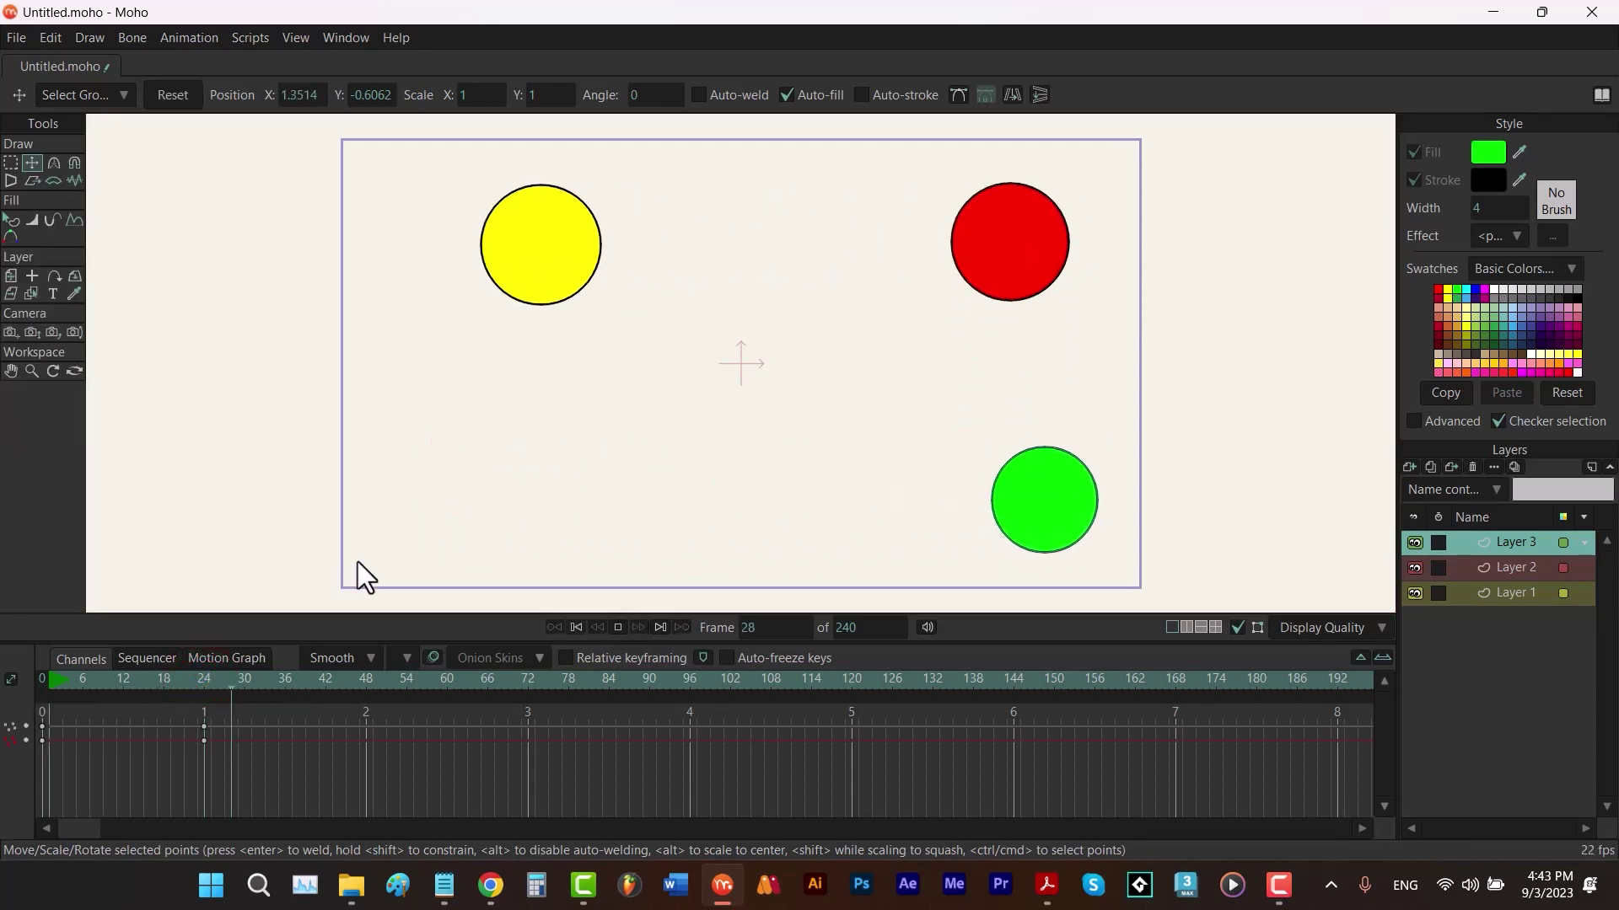
{"action": "key", "text": "space"}
{"action": "left_click_drag", "start_coordinate": [138, 680], "coordinate": [10, 693]}
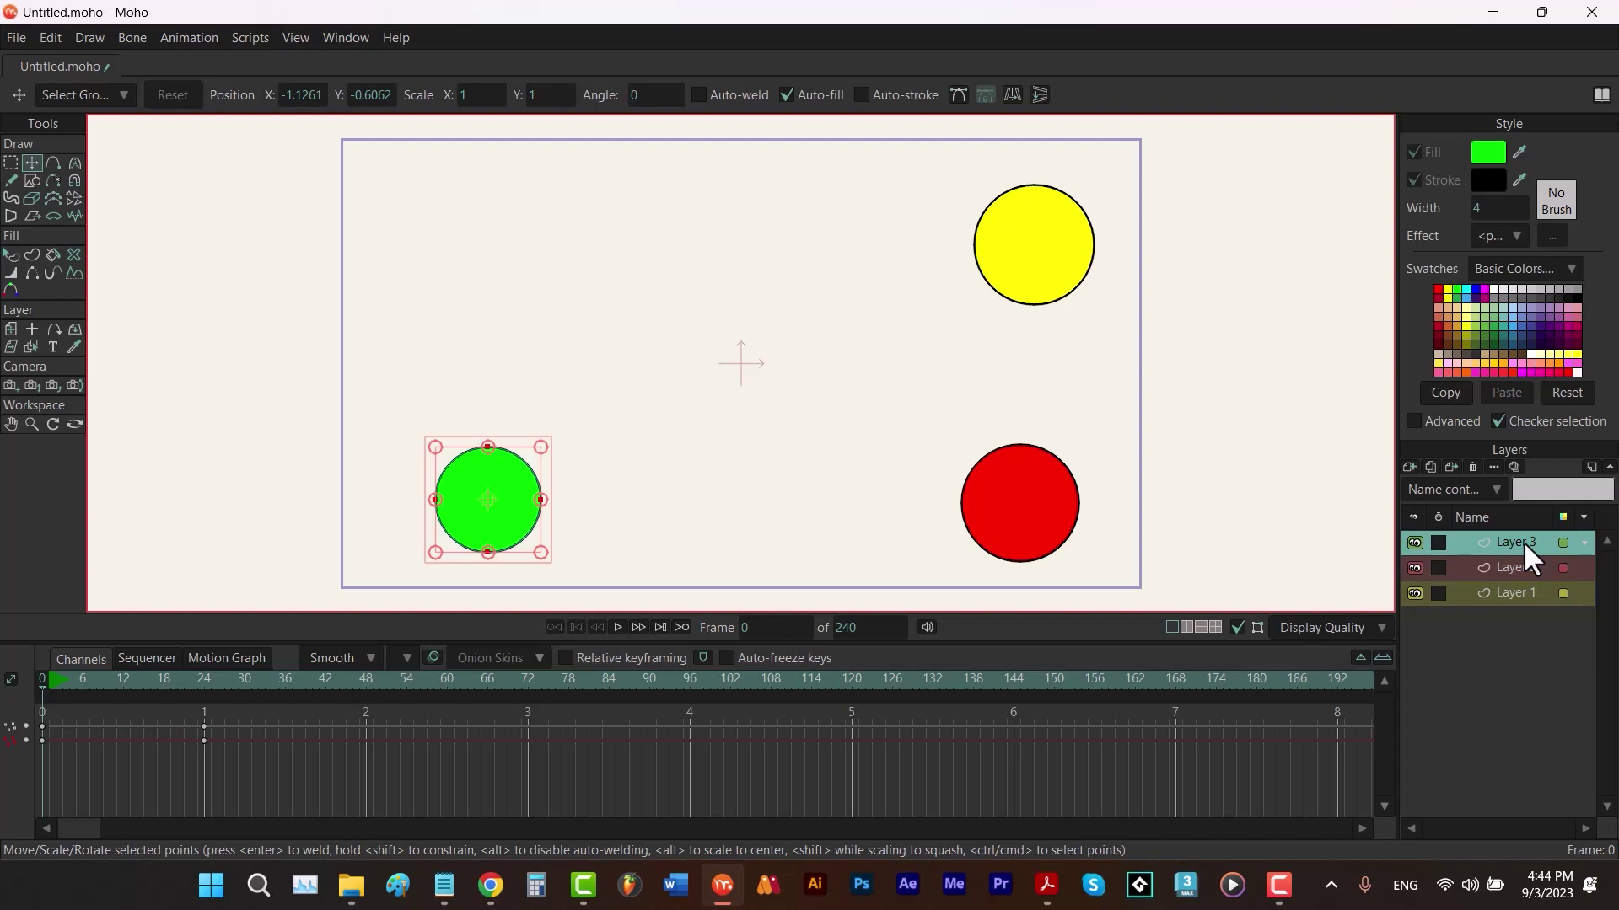
Step: Select all three layers together and move their frame 24 keyframes to frame 32 in the timeline
{"action": "left_click", "coordinate": [1525, 592], "text": "shift"}
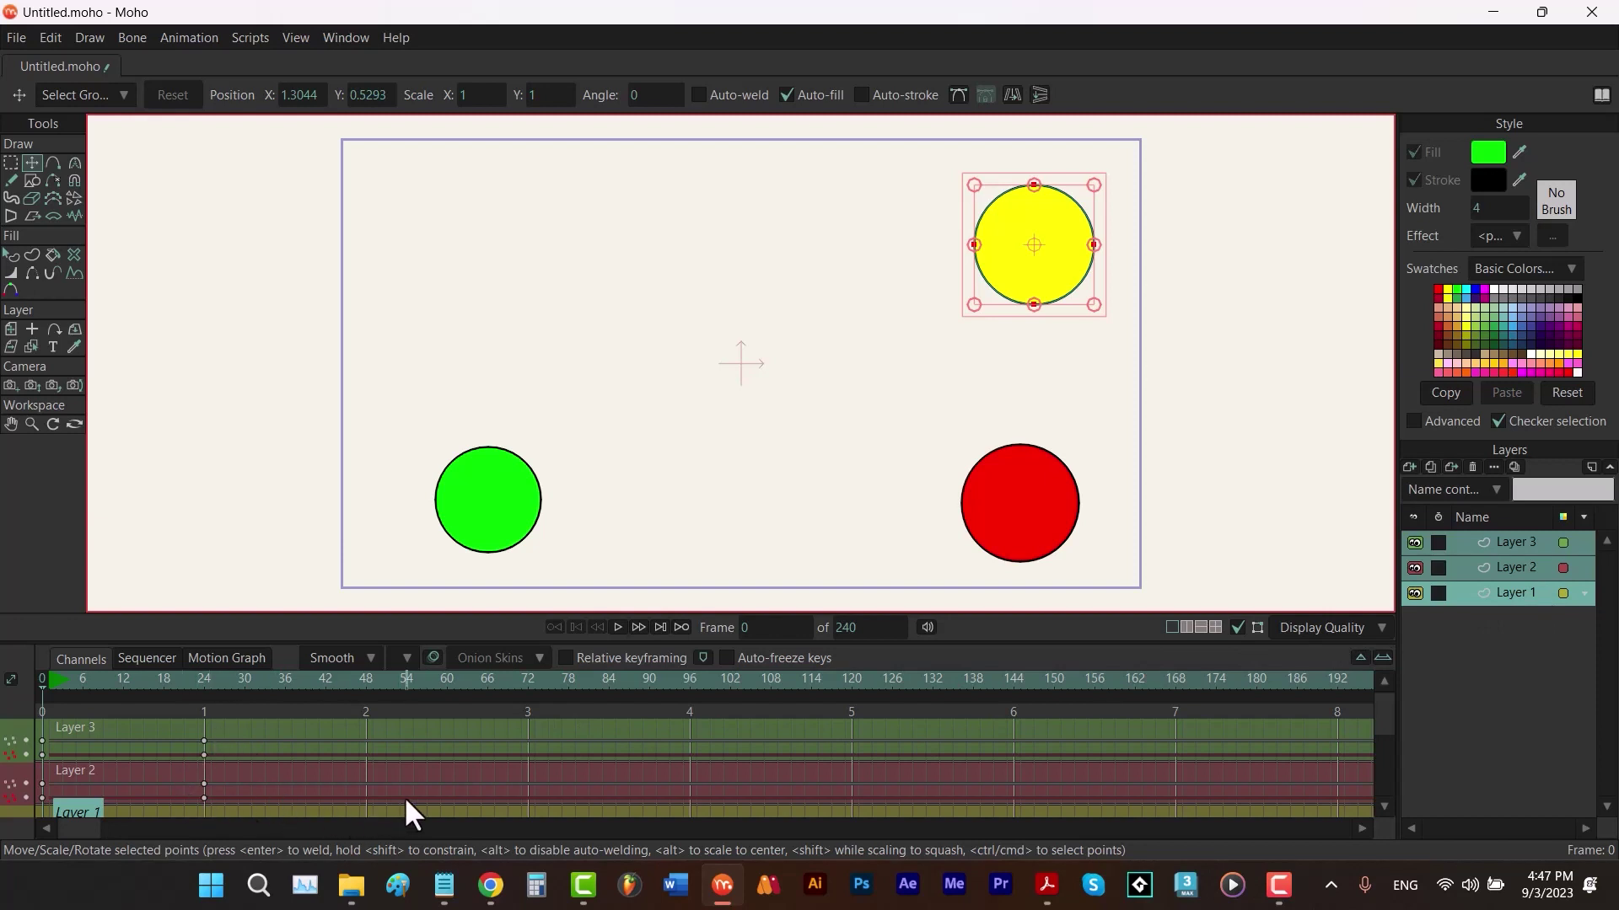
{"action": "mouse_move", "coordinate": [1382, 708]}
{"action": "left_mouse_down"}
{"action": "mouse_move", "coordinate": [1380, 795]}
{"action": "mouse_move", "coordinate": [1382, 742]}
{"action": "mouse_move", "coordinate": [1341, 711]}
{"action": "left_mouse_up"}
{"action": "left_click_drag", "start_coordinate": [235, 720], "coordinate": [258, 797]}
{"action": "left_click_drag", "start_coordinate": [1384, 715], "coordinate": [1378, 750]}
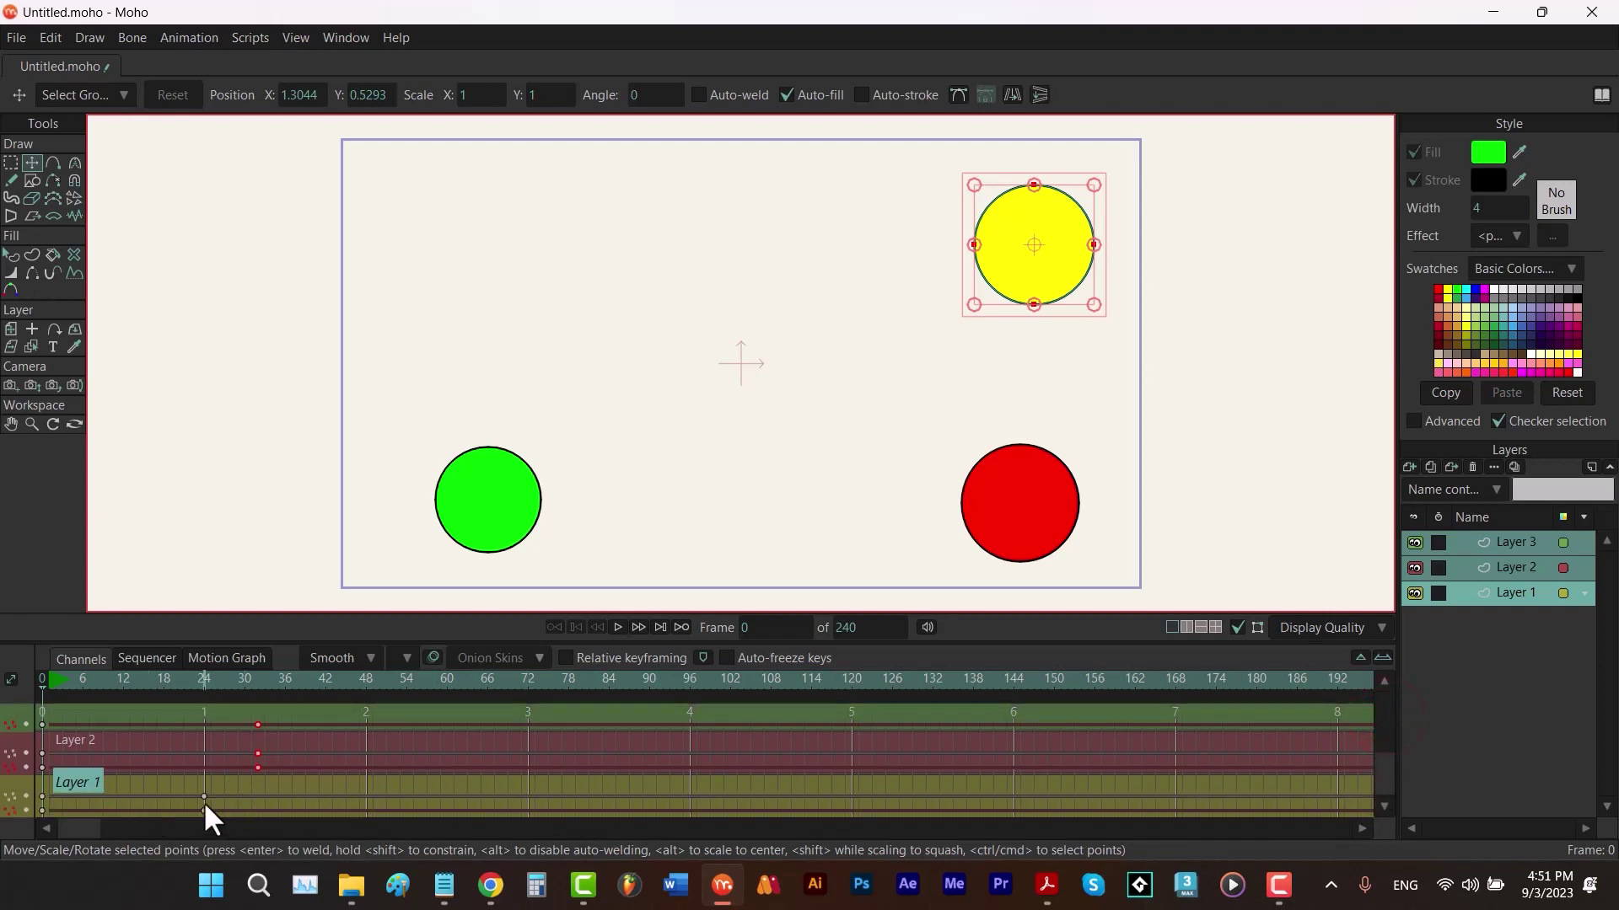
{"action": "left_click_drag", "start_coordinate": [229, 786], "coordinate": [256, 811]}
Step: Add a document-wide timeline marker named "end" at frame 24 and check it on Layer 2 and Layer 3
{"action": "left_click", "coordinate": [1514, 593]}
{"action": "left_click", "coordinate": [205, 681]}
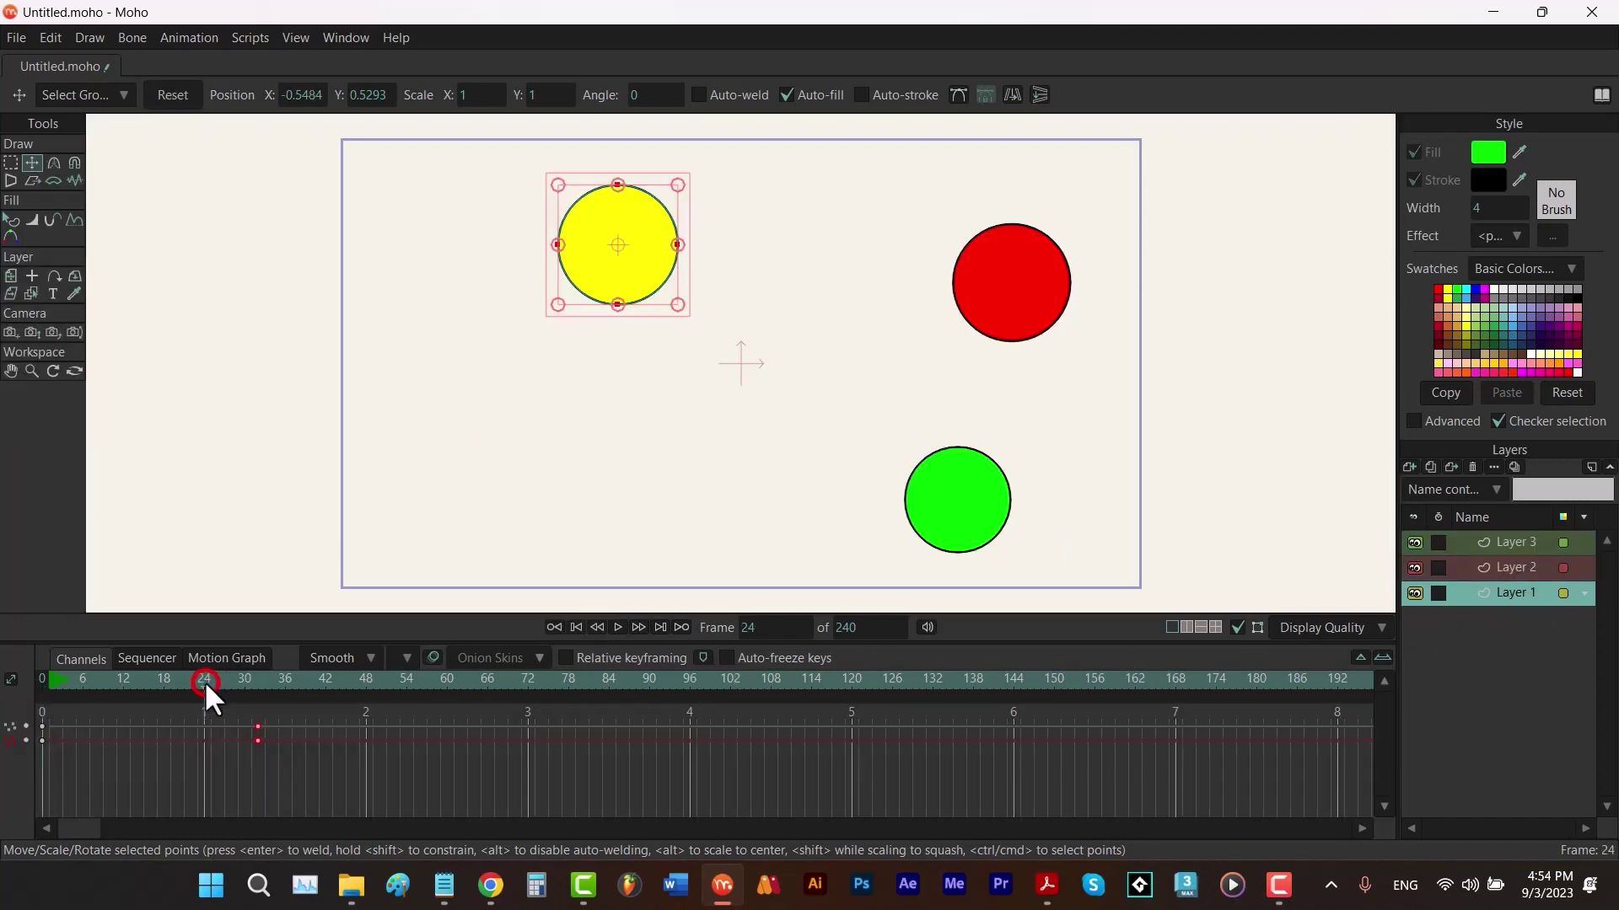
{"action": "left_click", "coordinate": [703, 657]}
{"action": "type", "text": "end"}
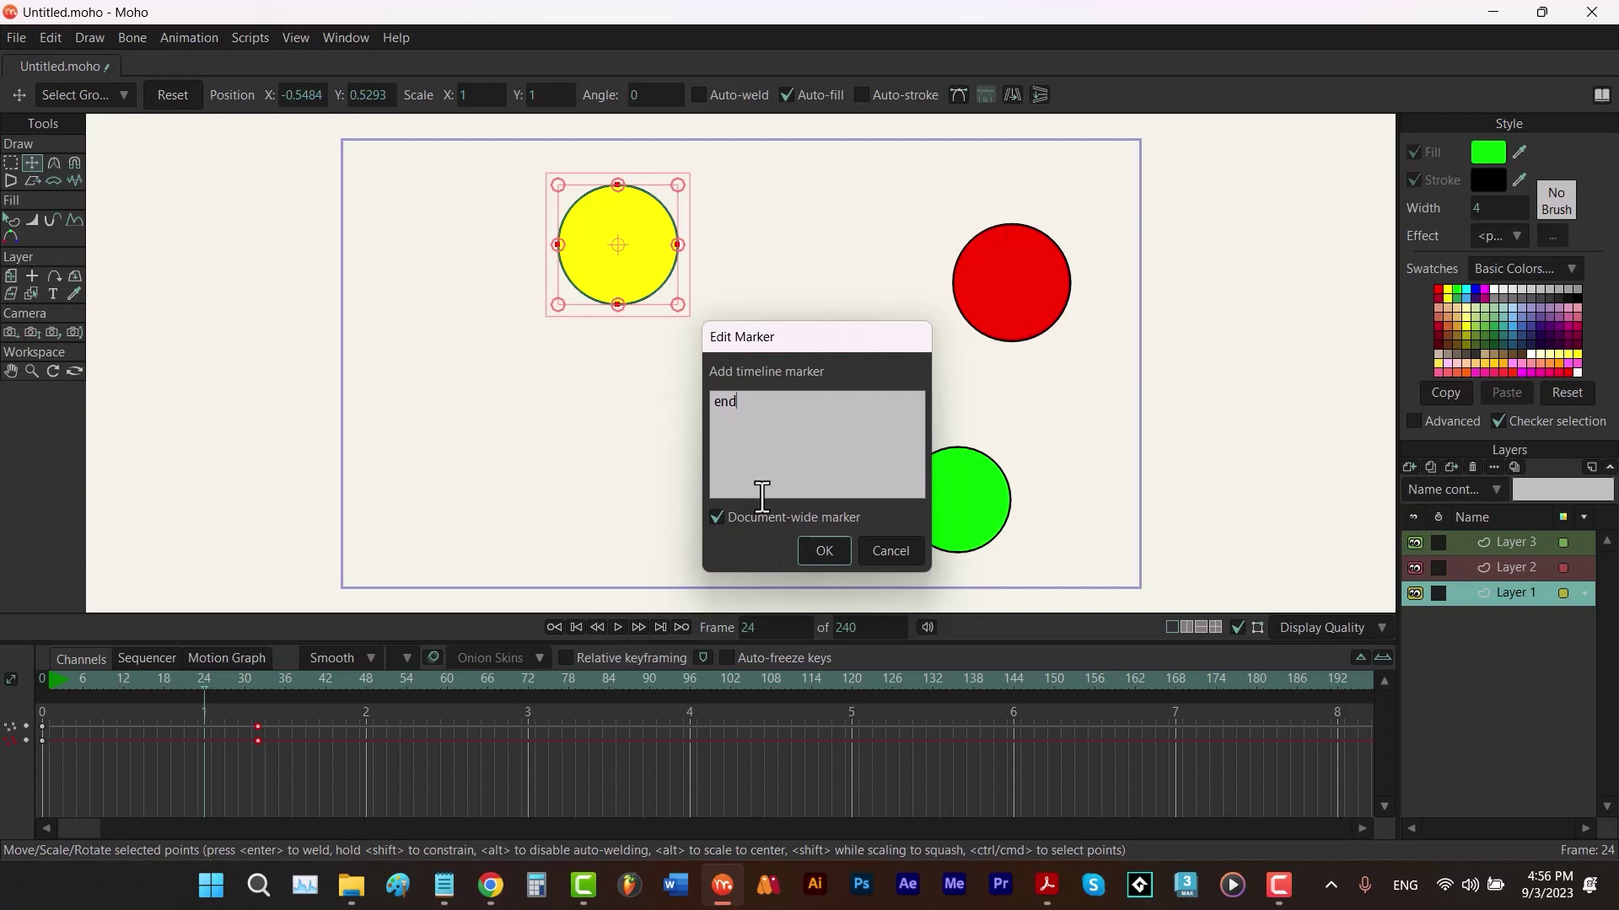
{"action": "left_click", "coordinate": [823, 553]}
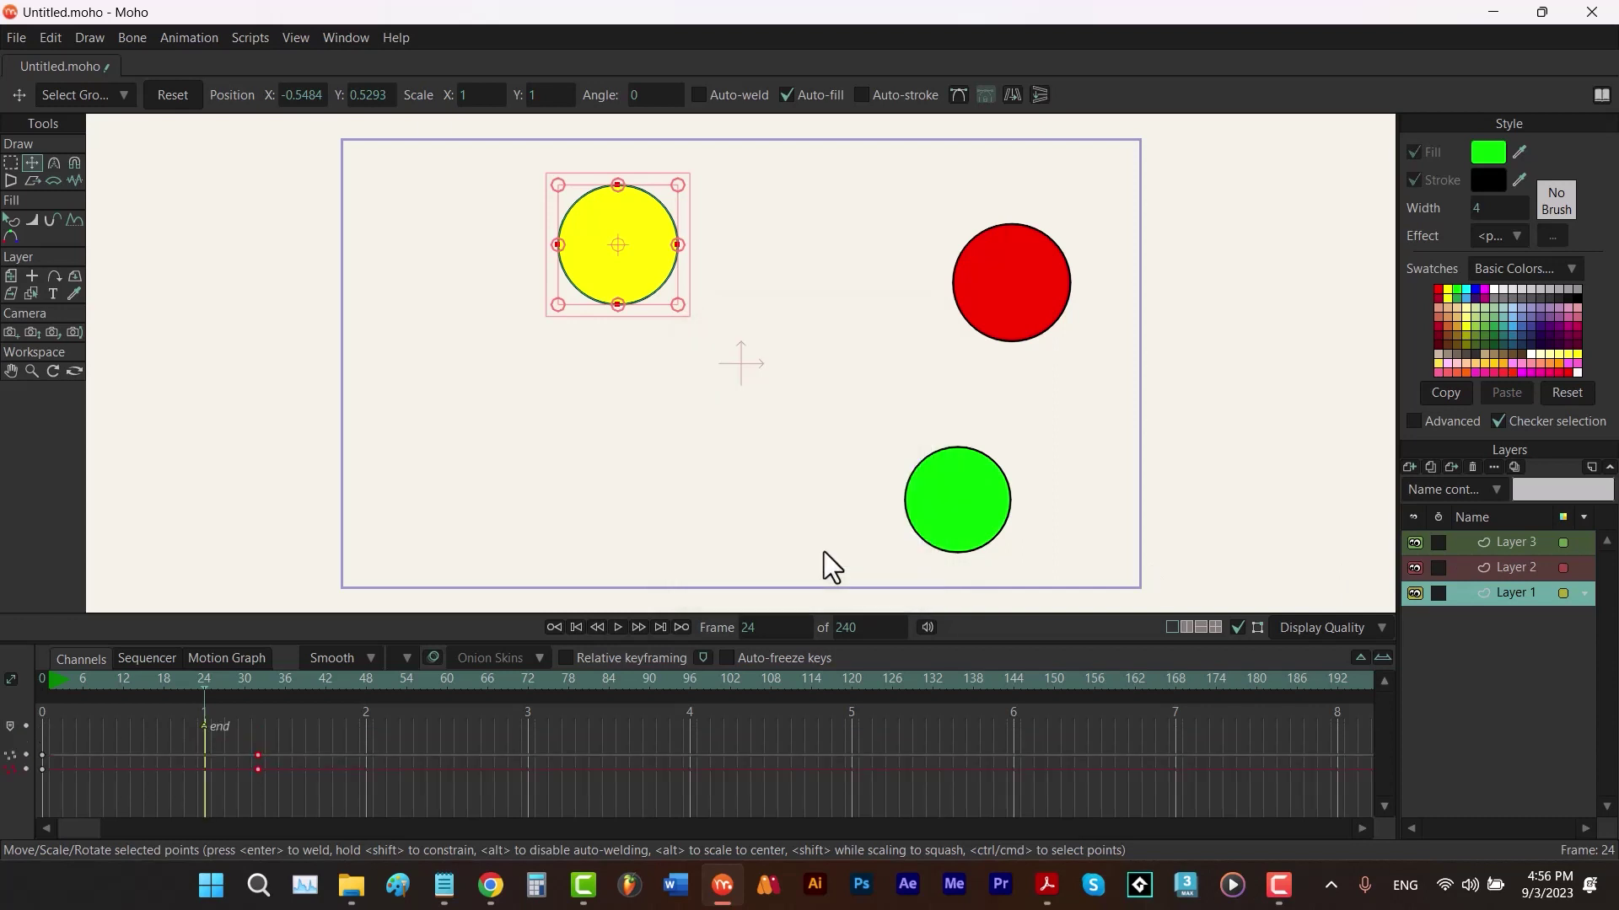
{"action": "left_click", "coordinate": [209, 722]}
{"action": "left_click", "coordinate": [1517, 568]}
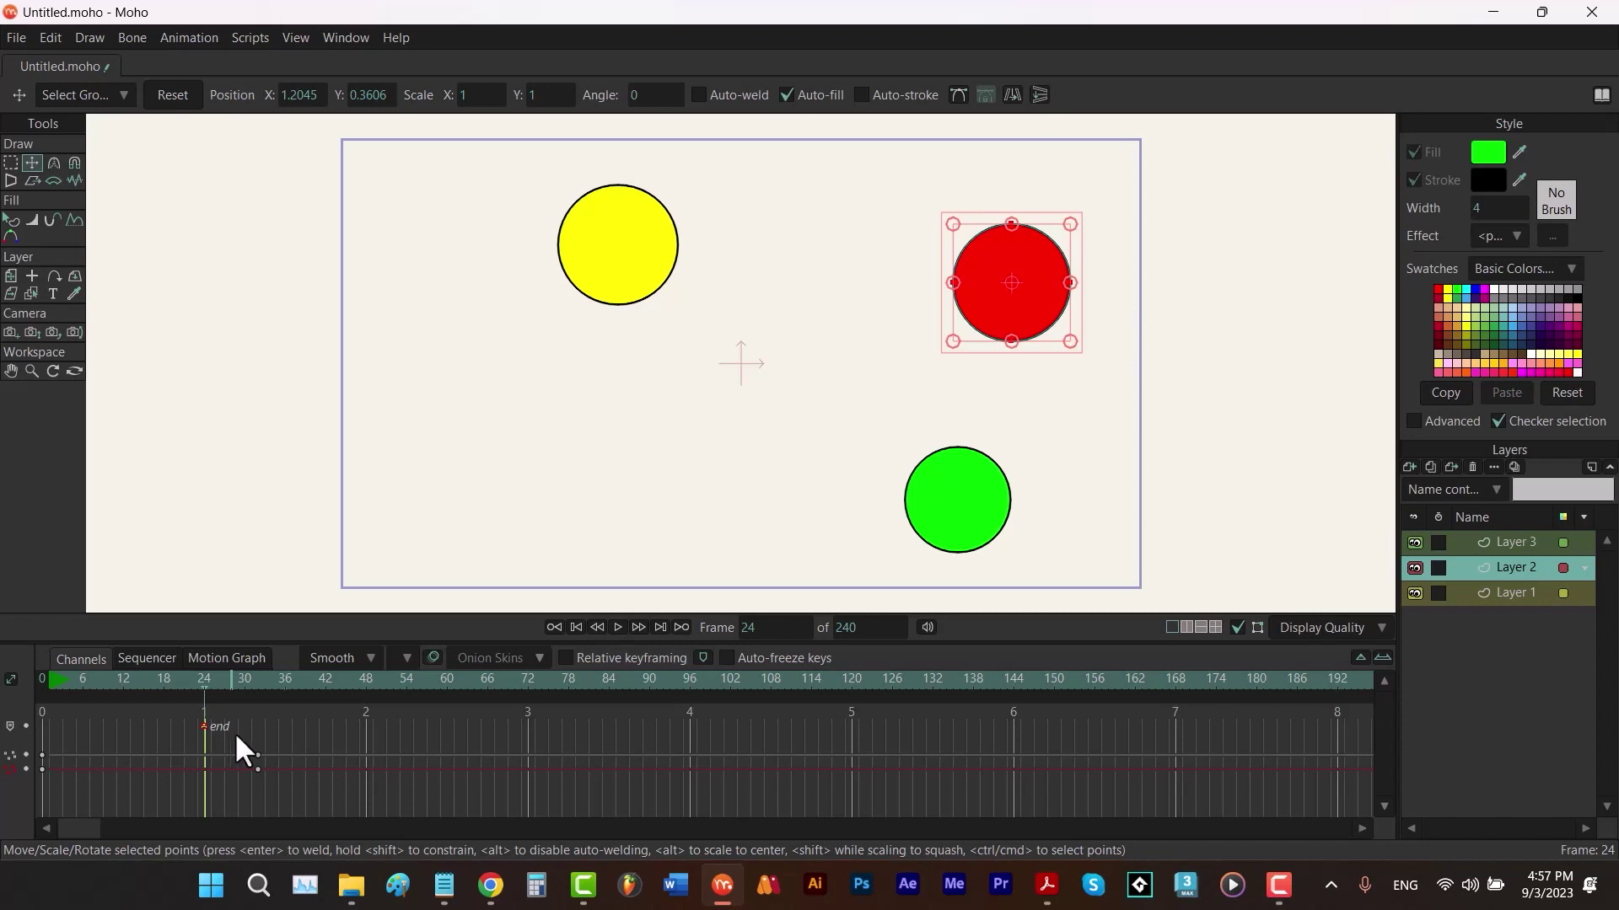
{"action": "left_click", "coordinate": [1530, 544]}
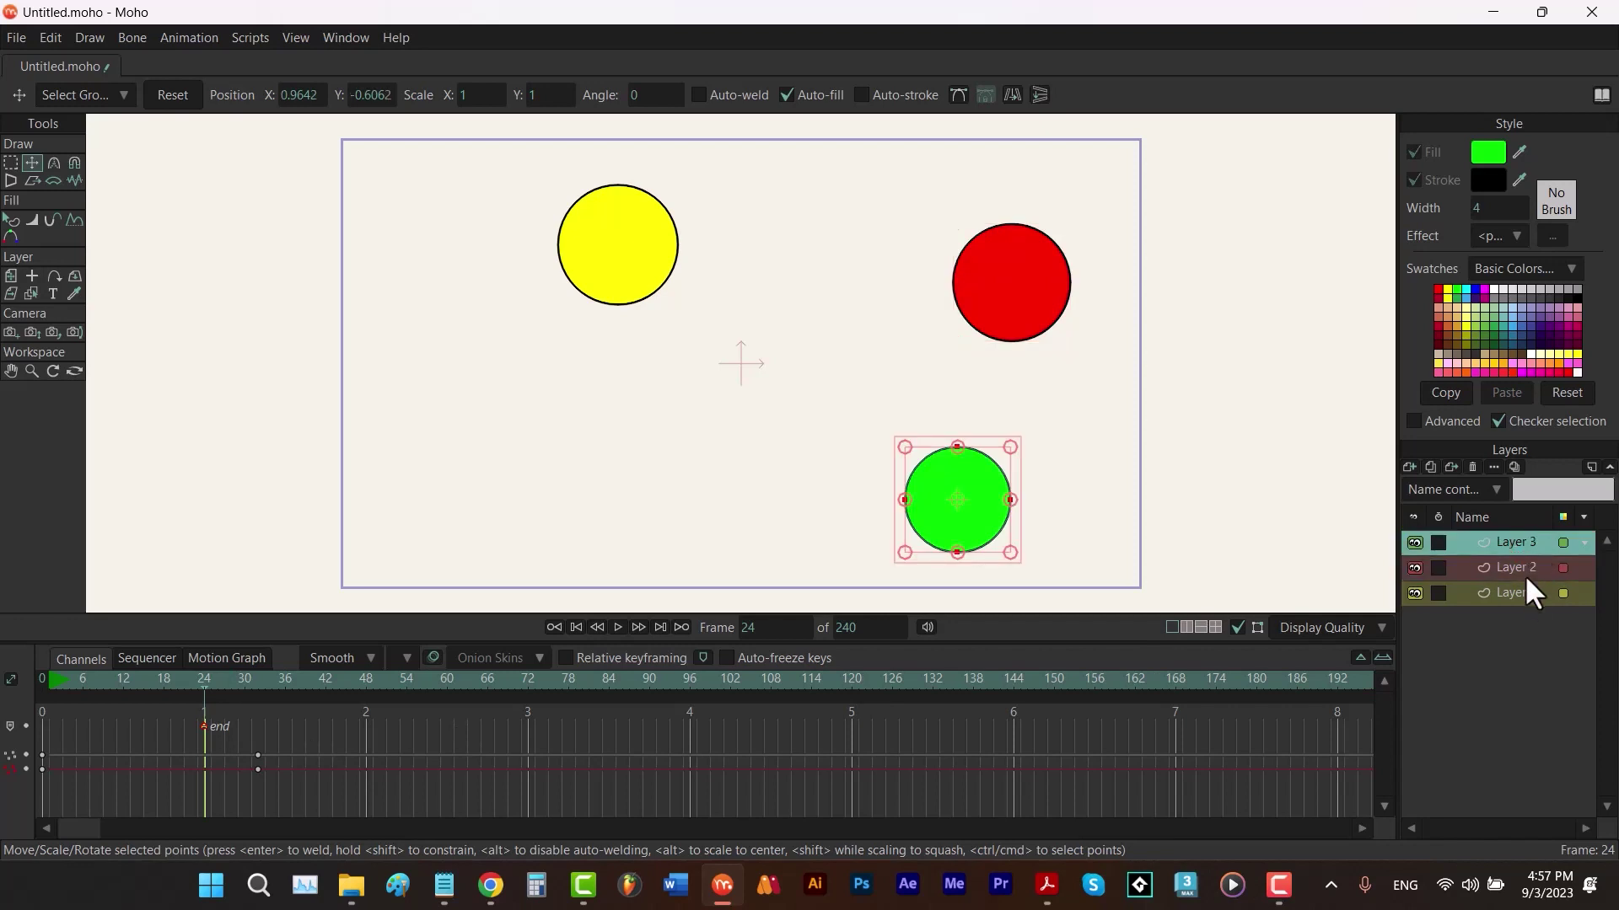
Step: Select all three layers and move their frame 32 keyframes back to frame 24
{"action": "left_click", "coordinate": [1517, 601], "text": "shift"}
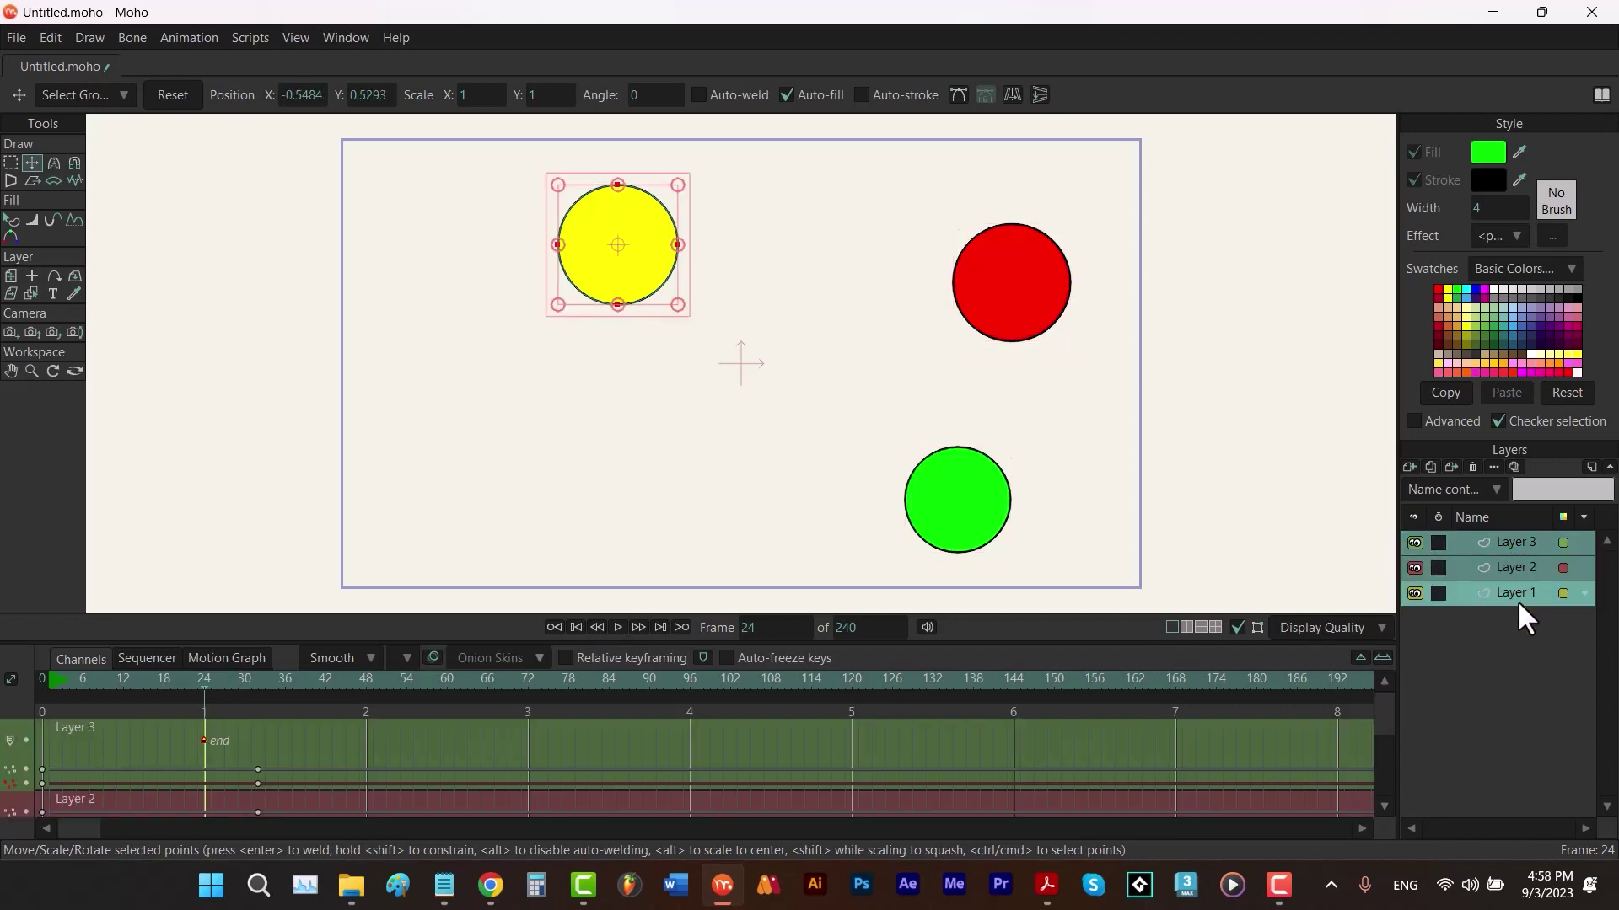
{"action": "left_click_drag", "start_coordinate": [1382, 706], "coordinate": [593, 762]}
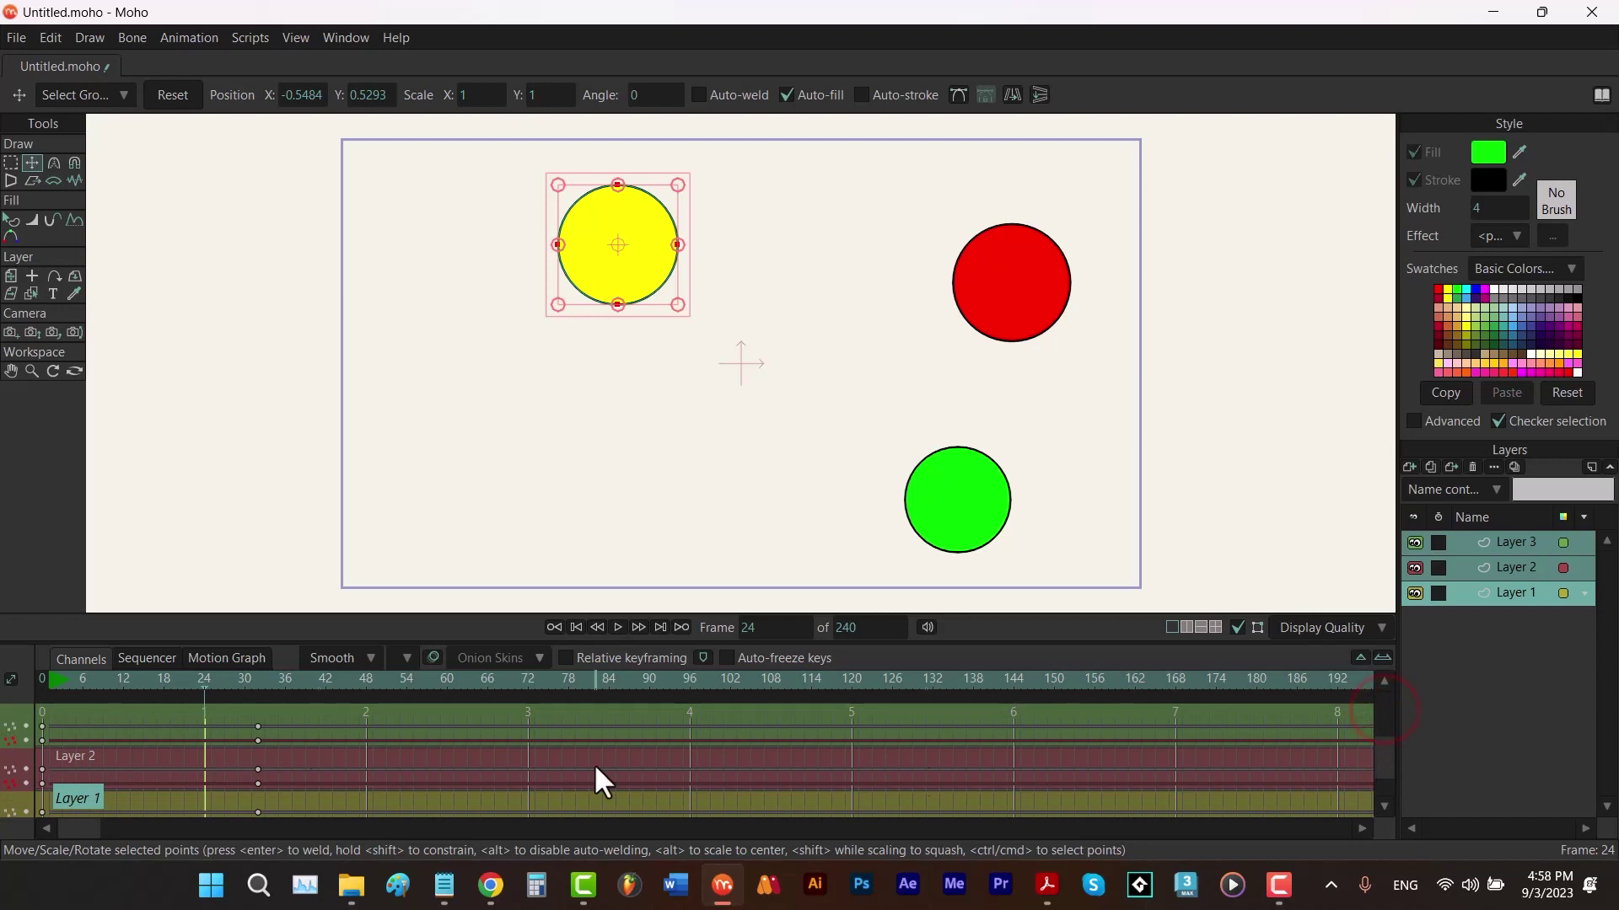
{"action": "left_click_drag", "start_coordinate": [306, 725], "coordinate": [206, 813]}
{"action": "left_click_drag", "start_coordinate": [1383, 758], "coordinate": [1328, 696]}
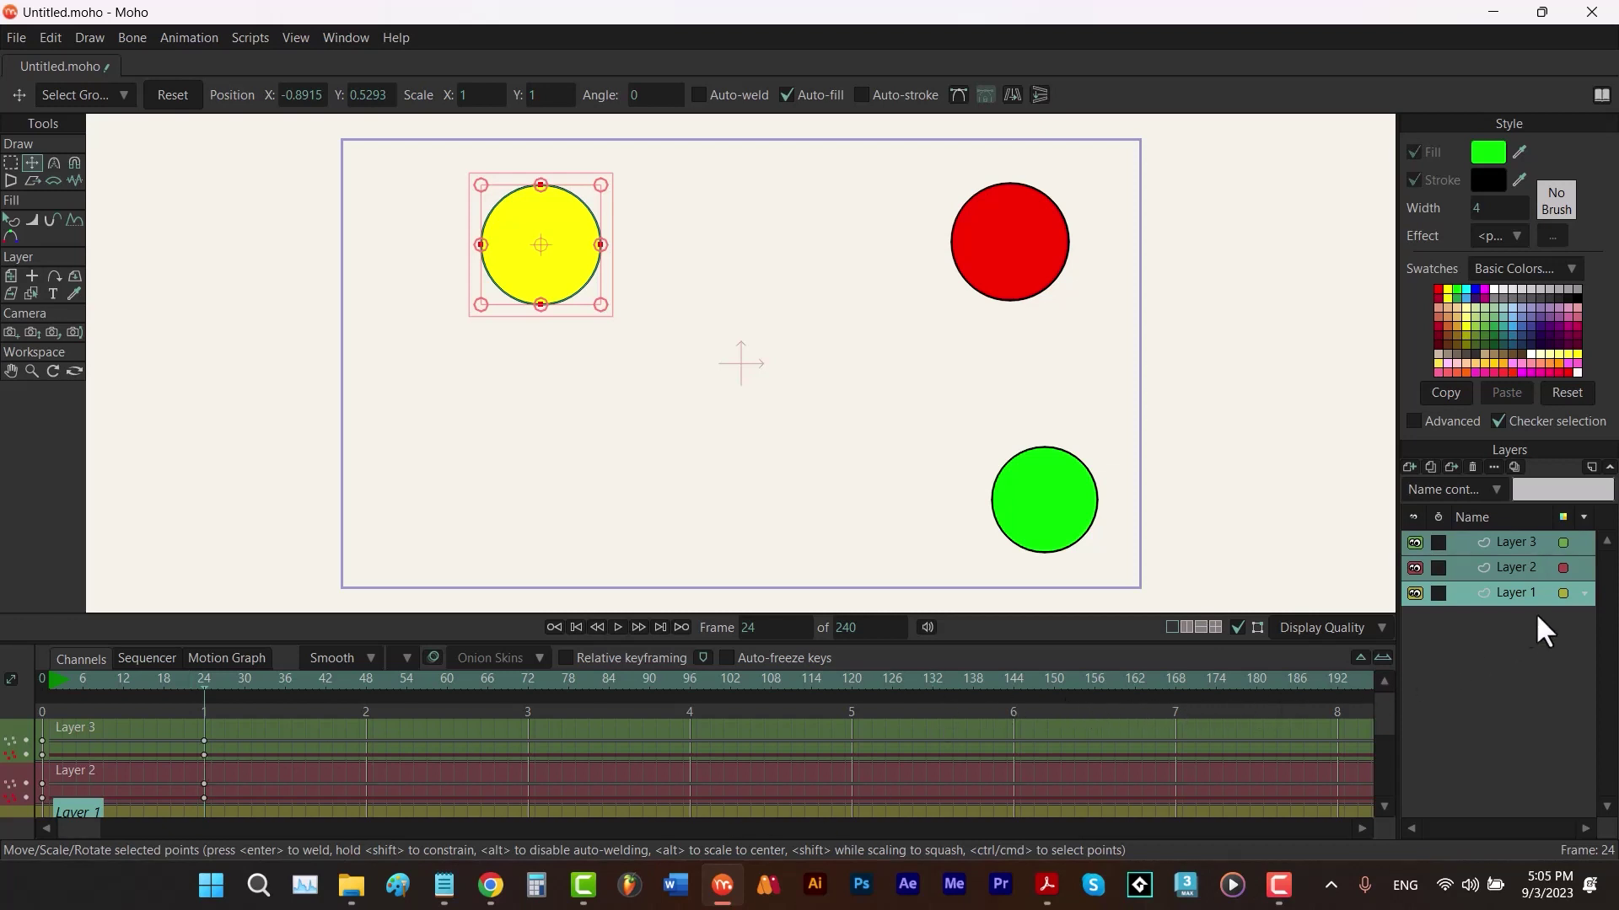
Step: Set the label color of all three selected layers to Blue and view the layer list's column options
{"action": "left_click", "coordinate": [1561, 596]}
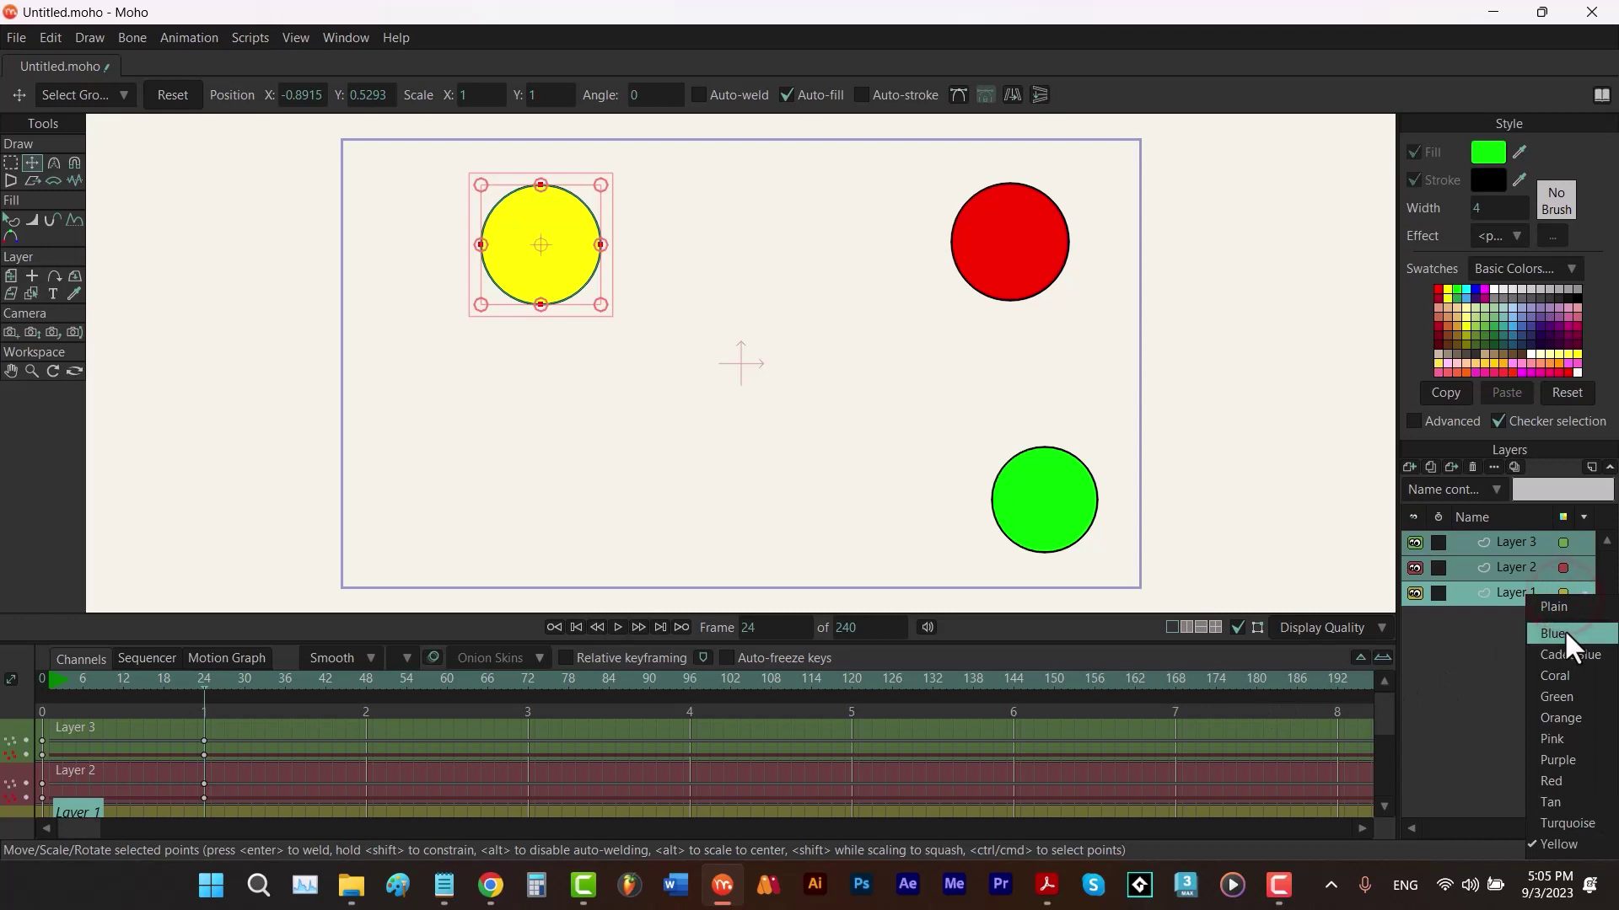
{"action": "left_click", "coordinate": [1565, 629]}
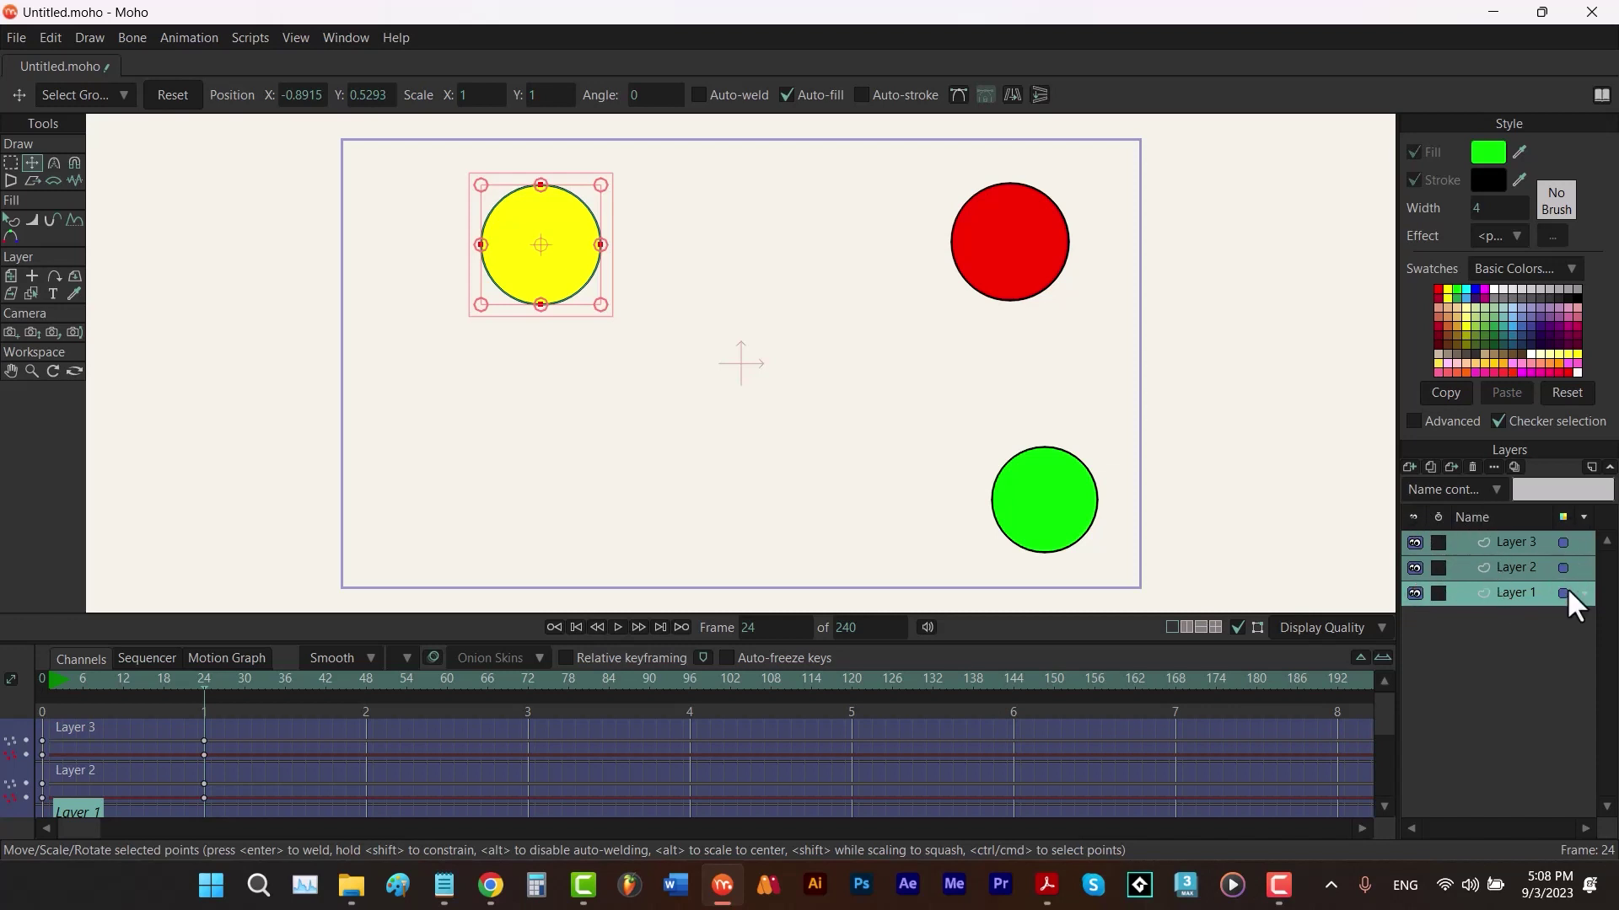
{"action": "right_click", "coordinate": [1515, 516]}
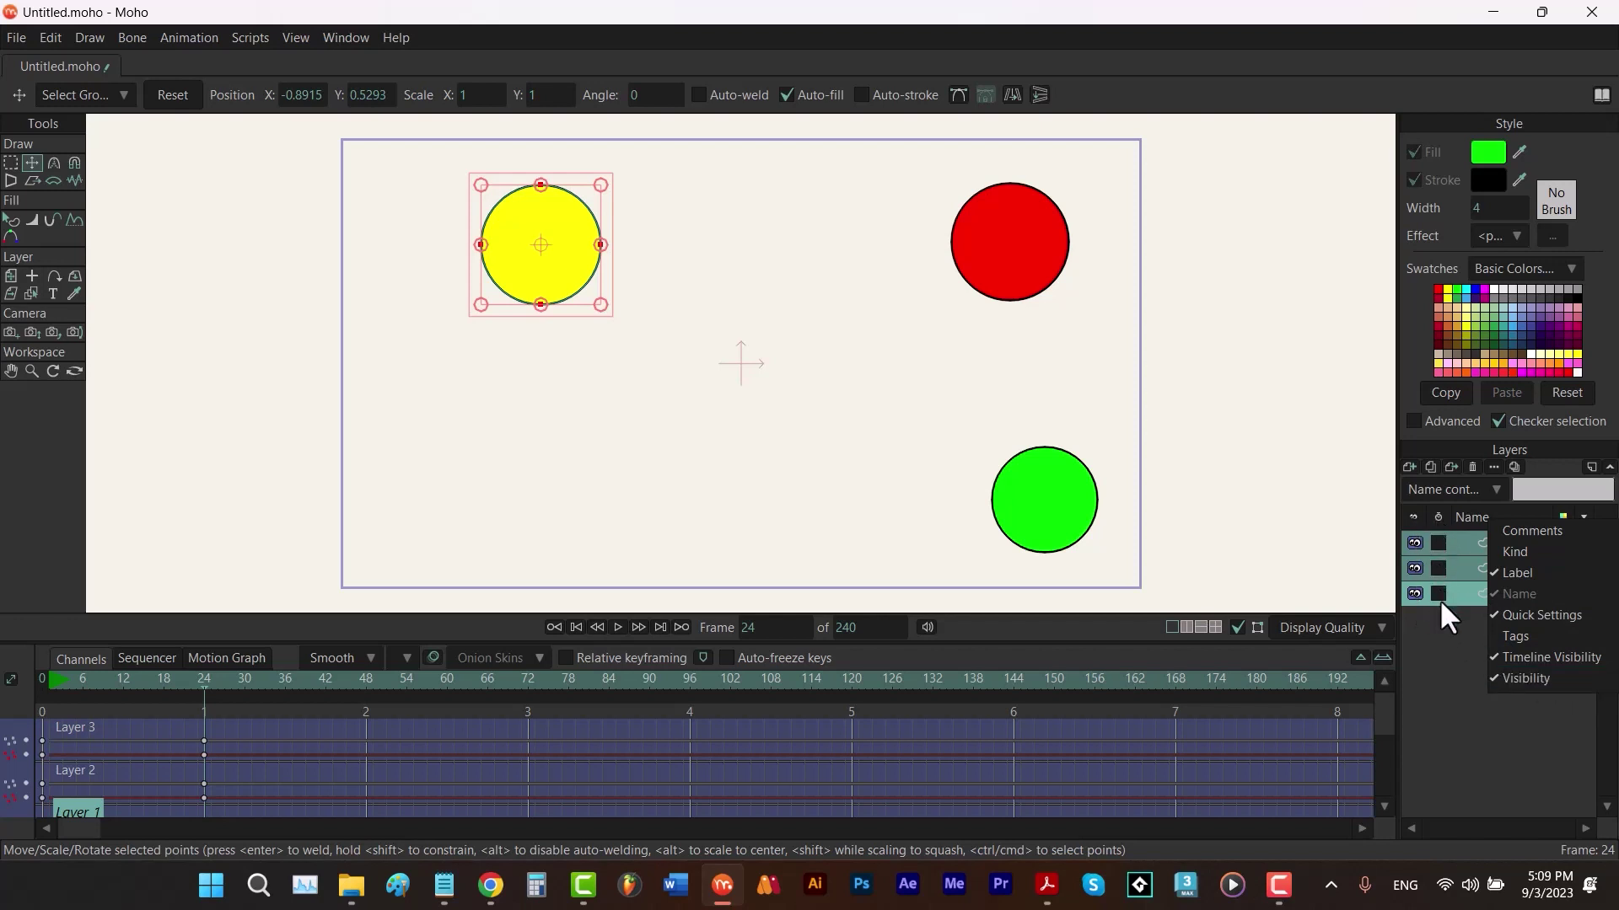
{"action": "left_click", "coordinate": [1481, 521]}
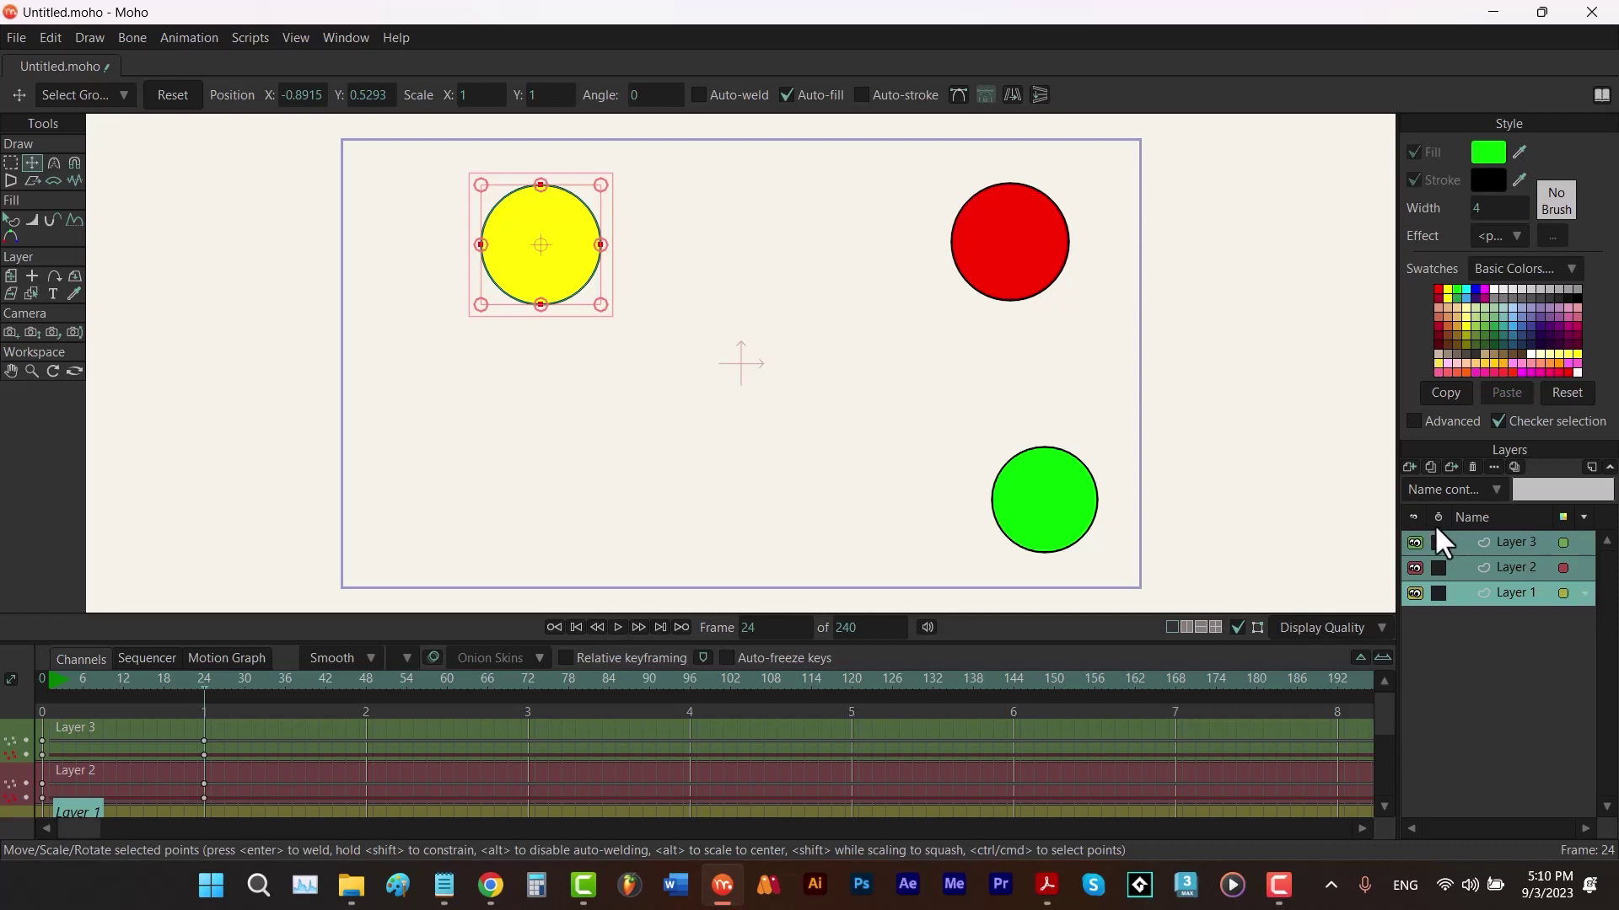
Step: Hide the layer list's Timeline Visibility column, show it again and rewind the animation to frame 0
{"action": "right_click", "coordinate": [1509, 521]}
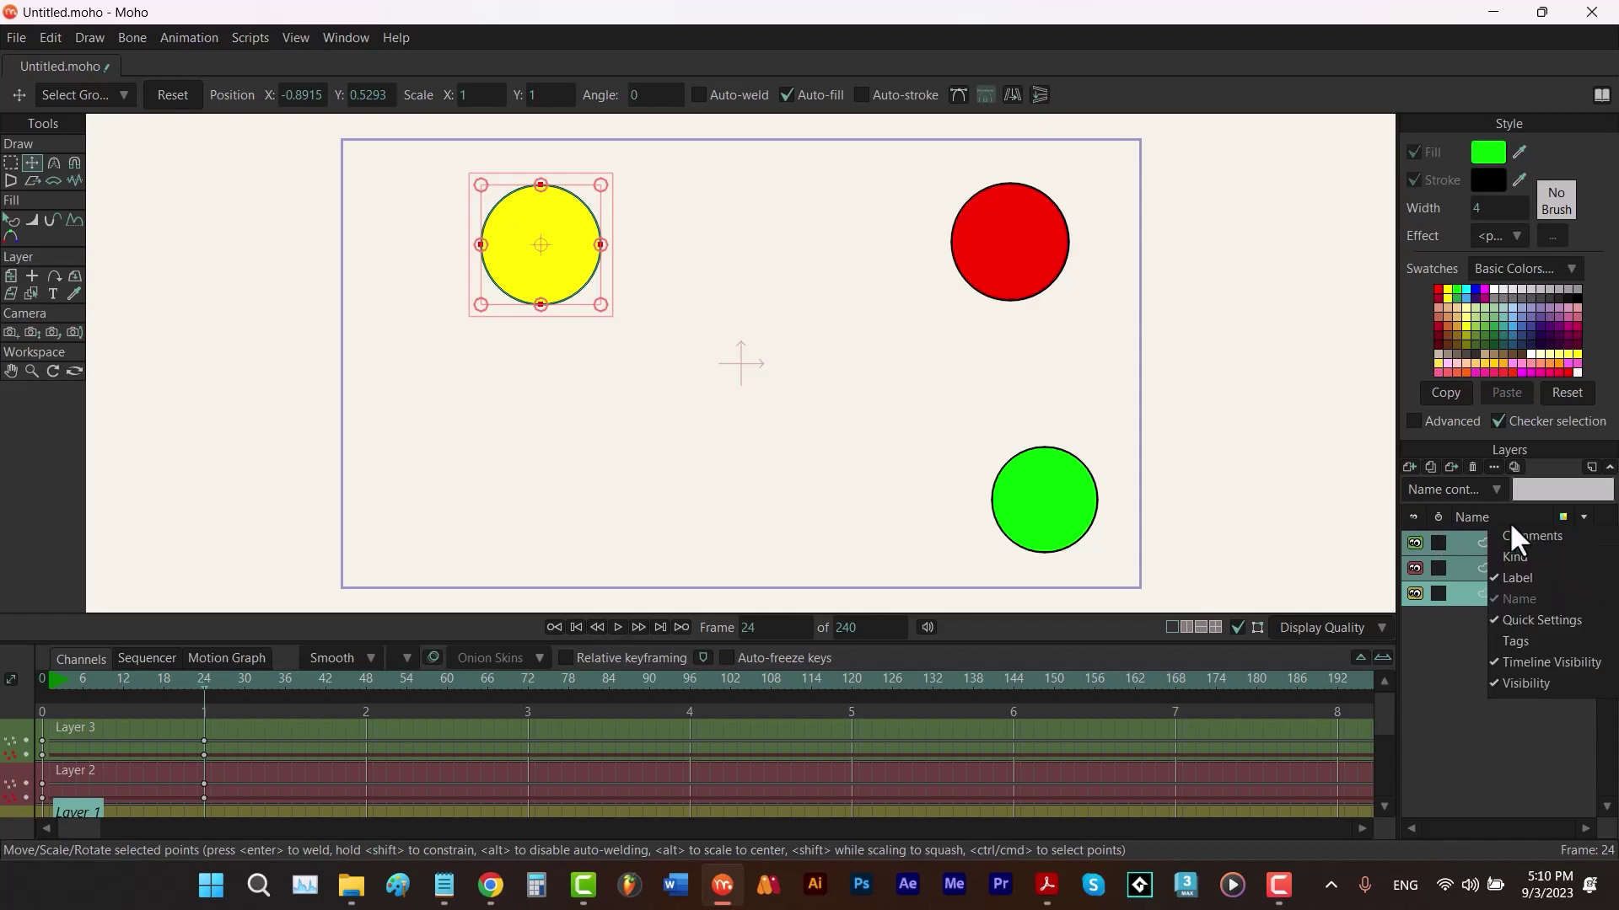
{"action": "left_click", "coordinate": [1519, 662]}
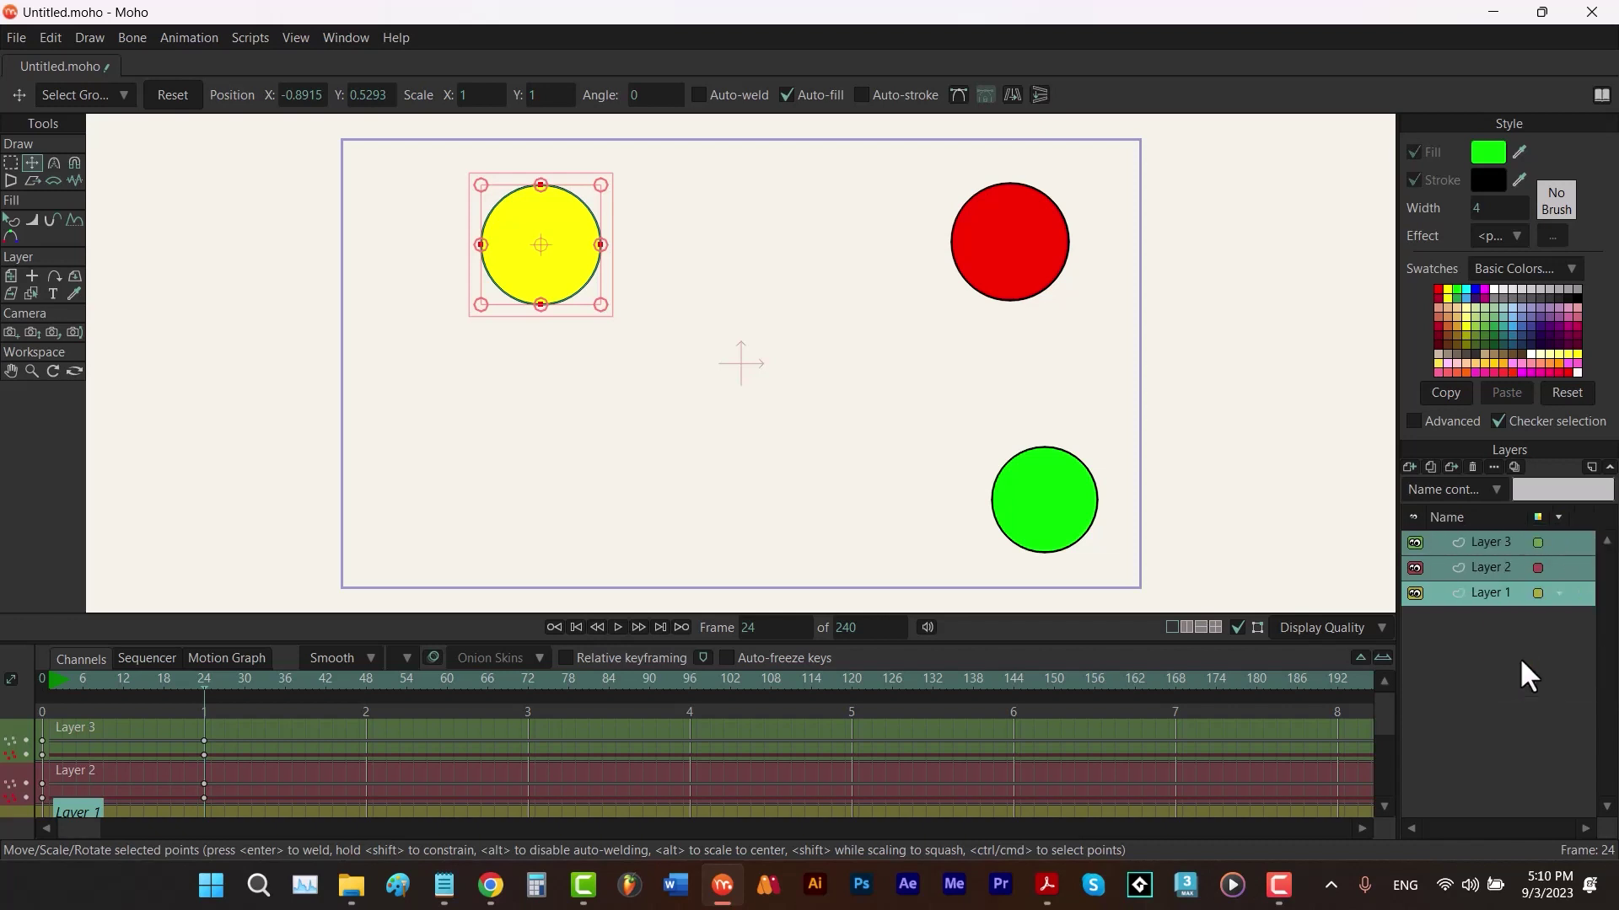
{"action": "right_click", "coordinate": [1489, 519]}
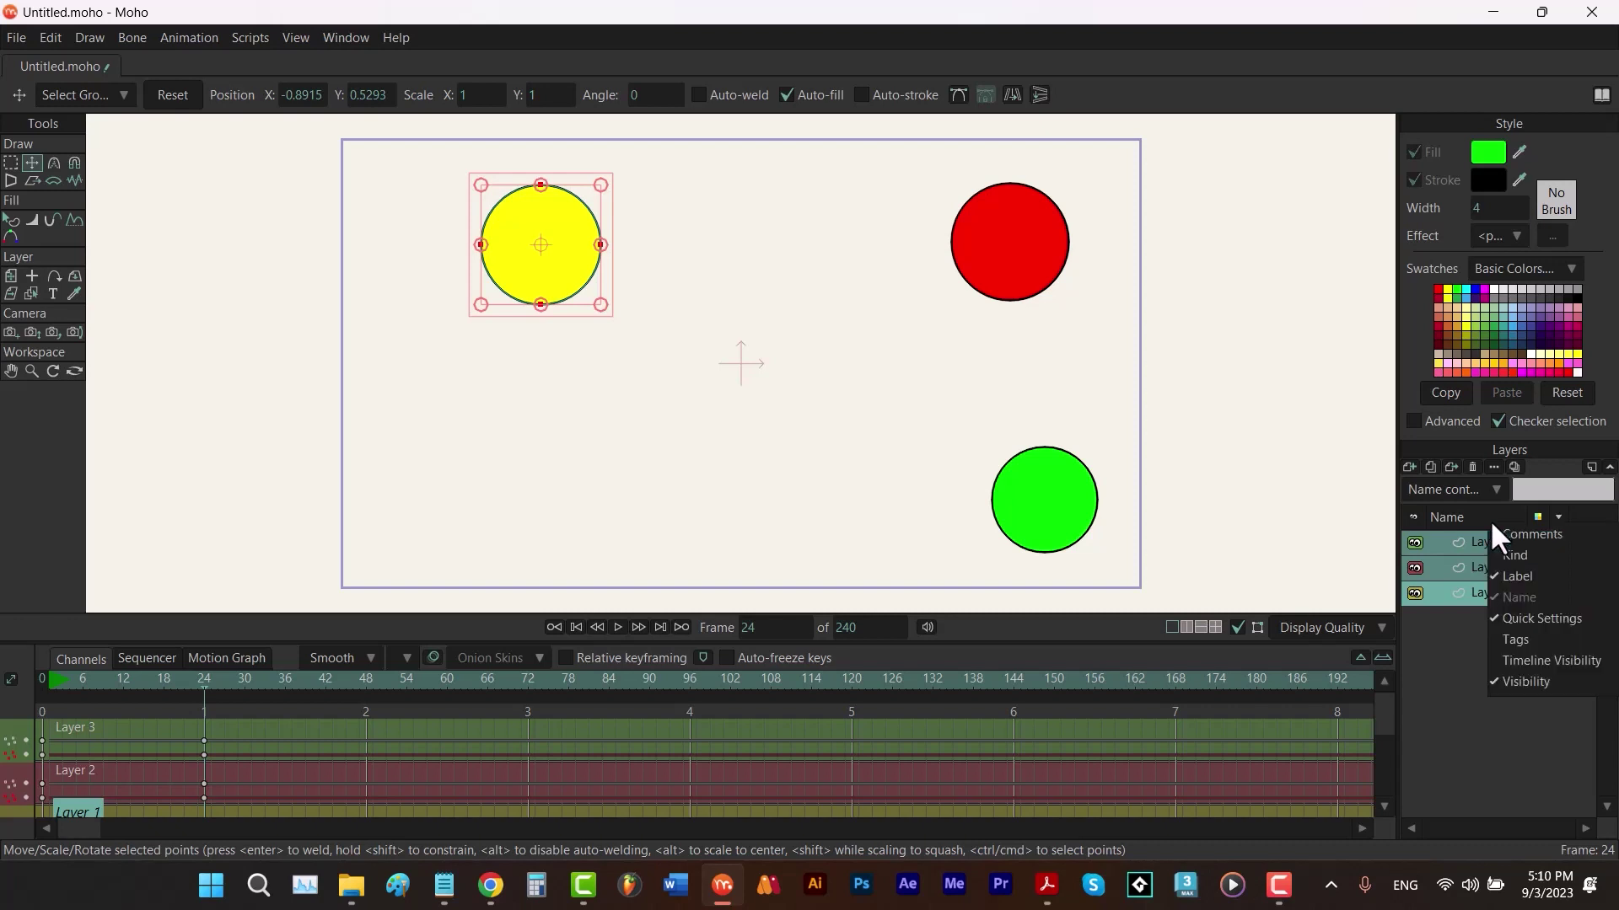
{"action": "left_click", "coordinate": [1509, 657]}
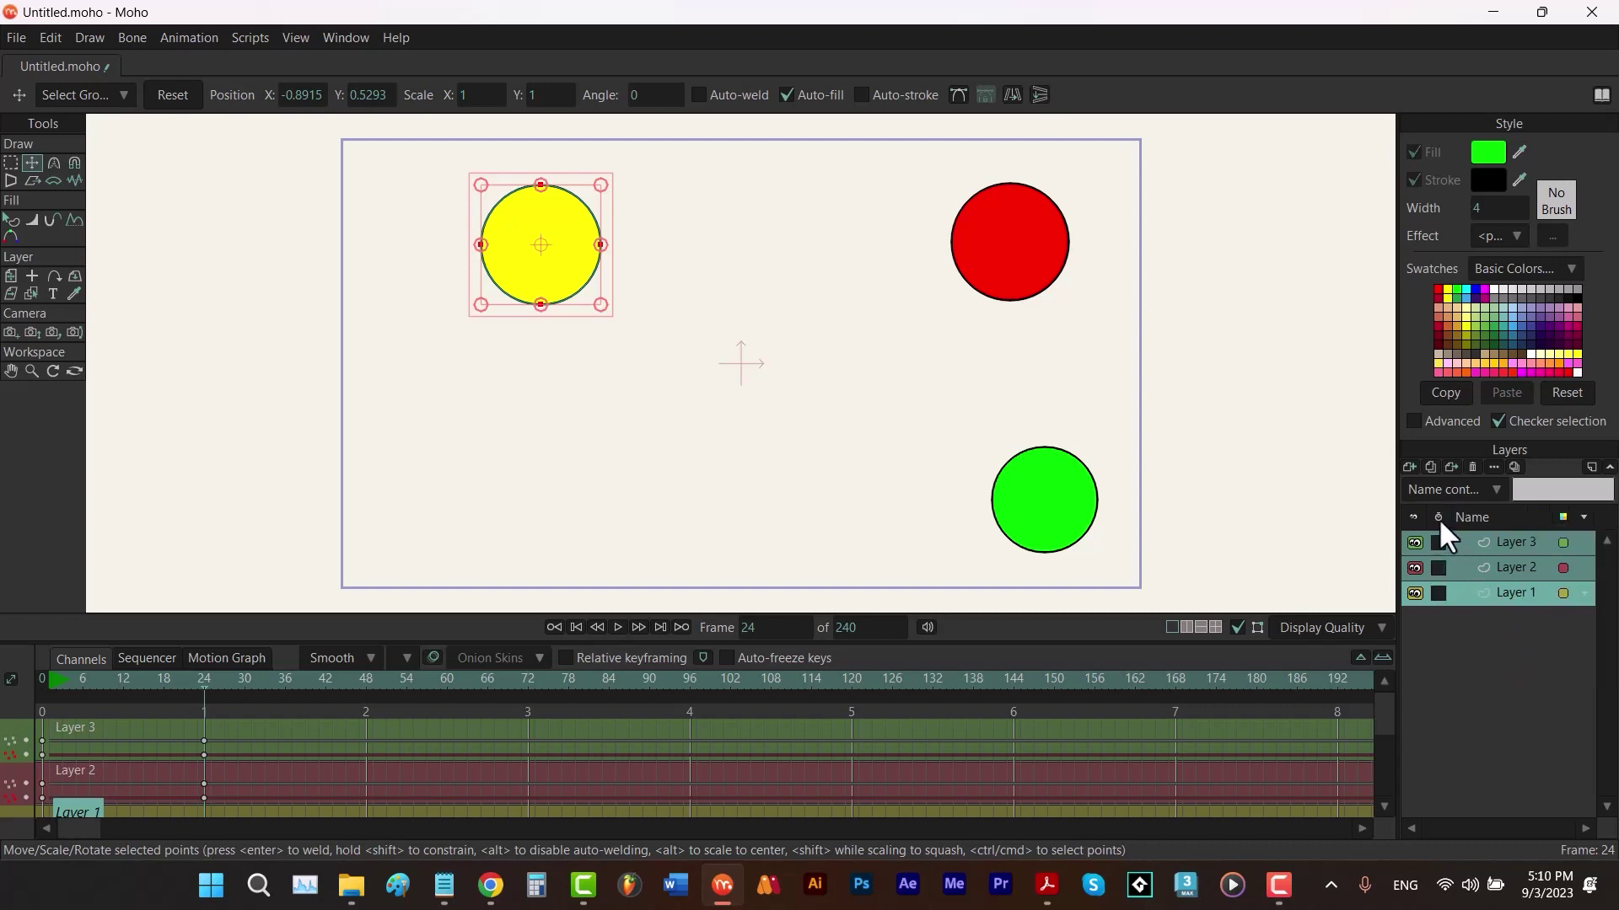
{"action": "left_click_drag", "start_coordinate": [1443, 515], "coordinate": [1530, 528]}
{"action": "left_click", "coordinate": [576, 628]}
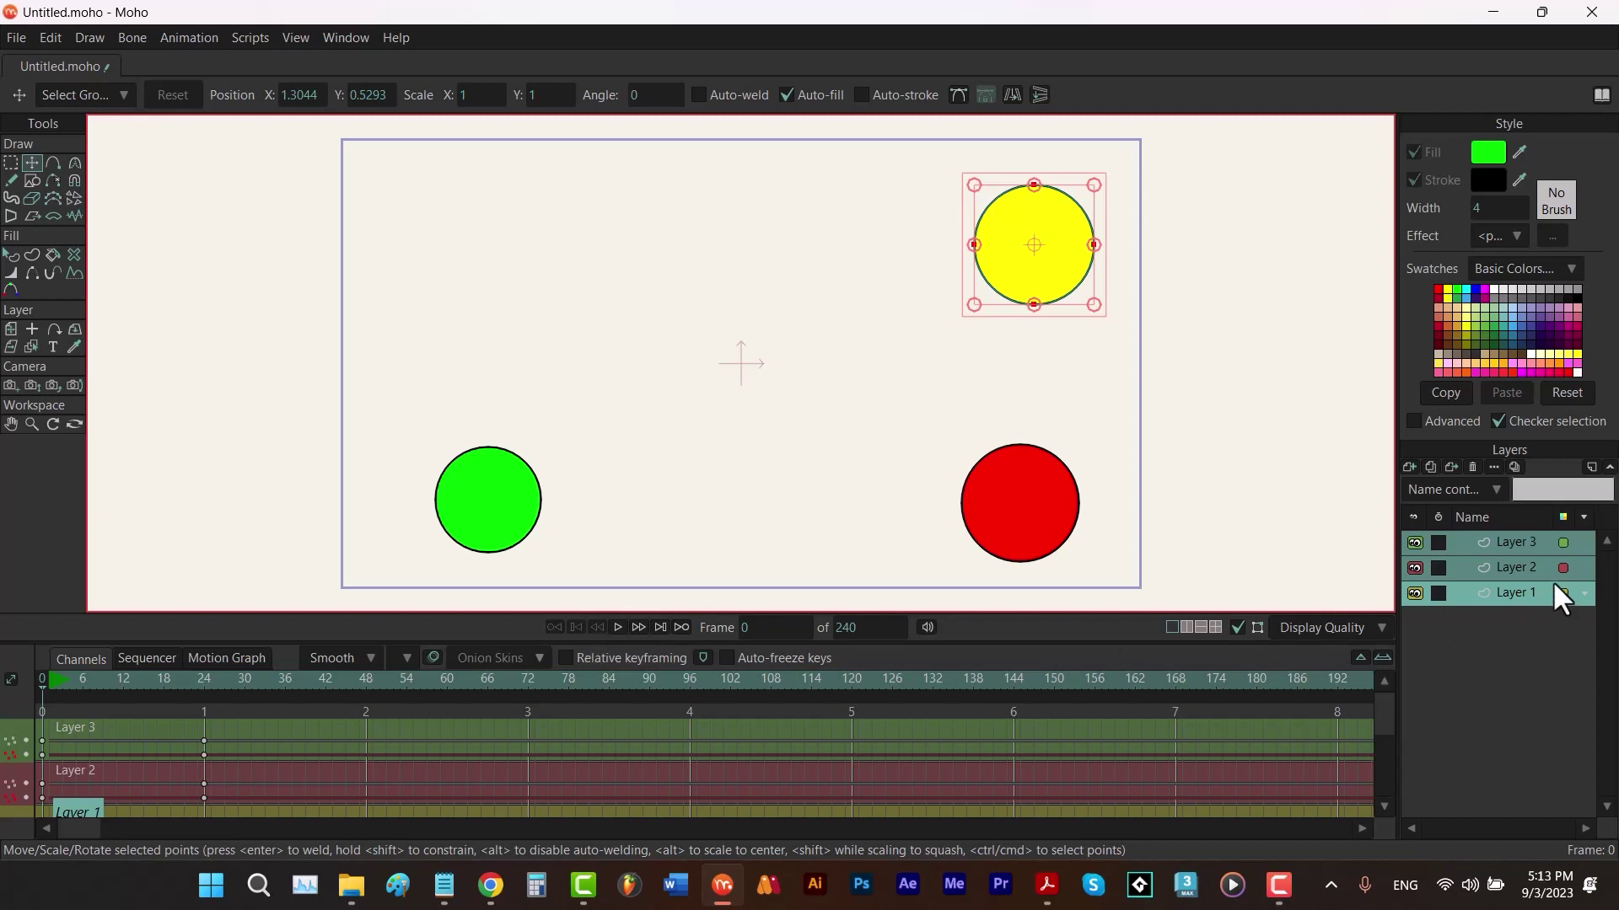
Step: Duplicate Layer 2 twice and select both copies together with Layer 2
{"action": "left_click", "coordinate": [1515, 567]}
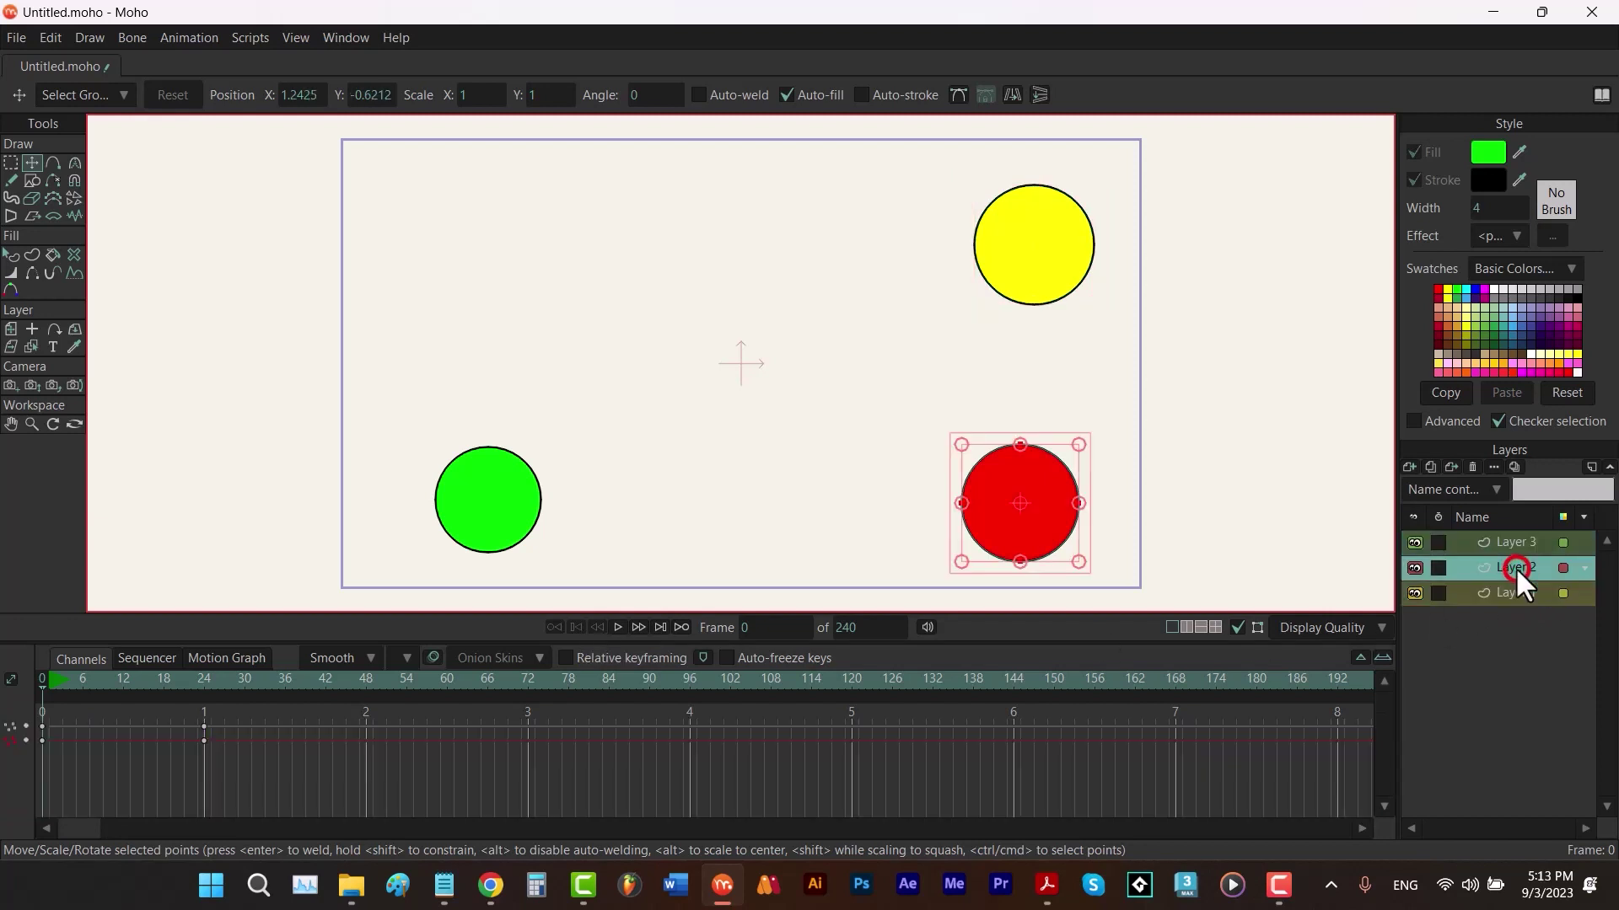
{"action": "double_click", "coordinate": [1430, 468]}
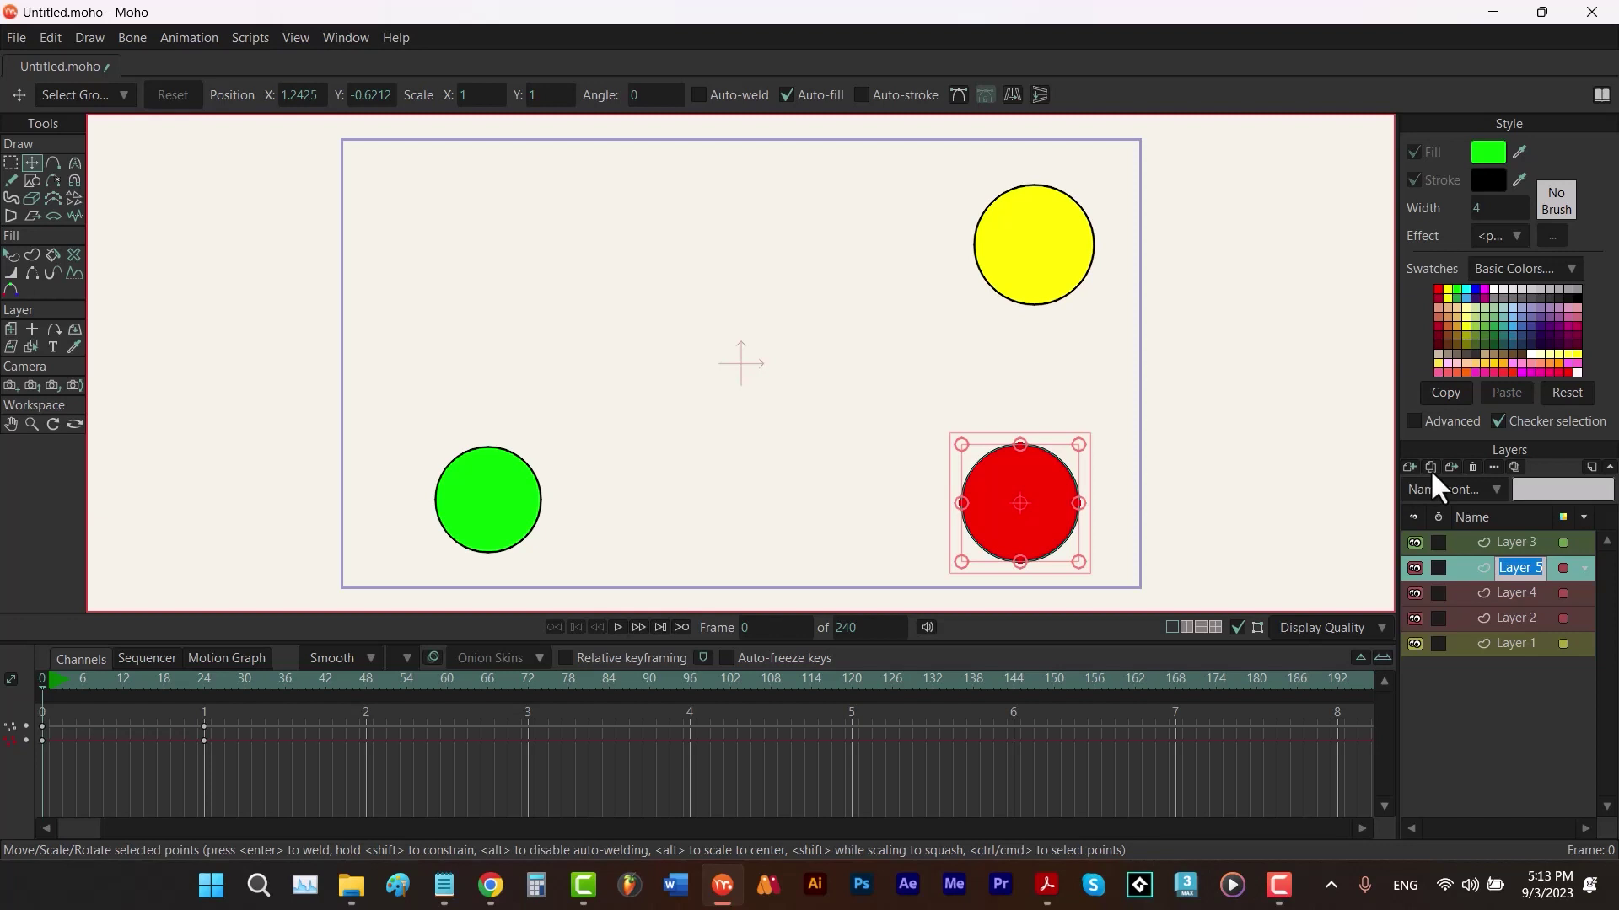
{"action": "left_click", "coordinate": [1525, 623], "text": "shift"}
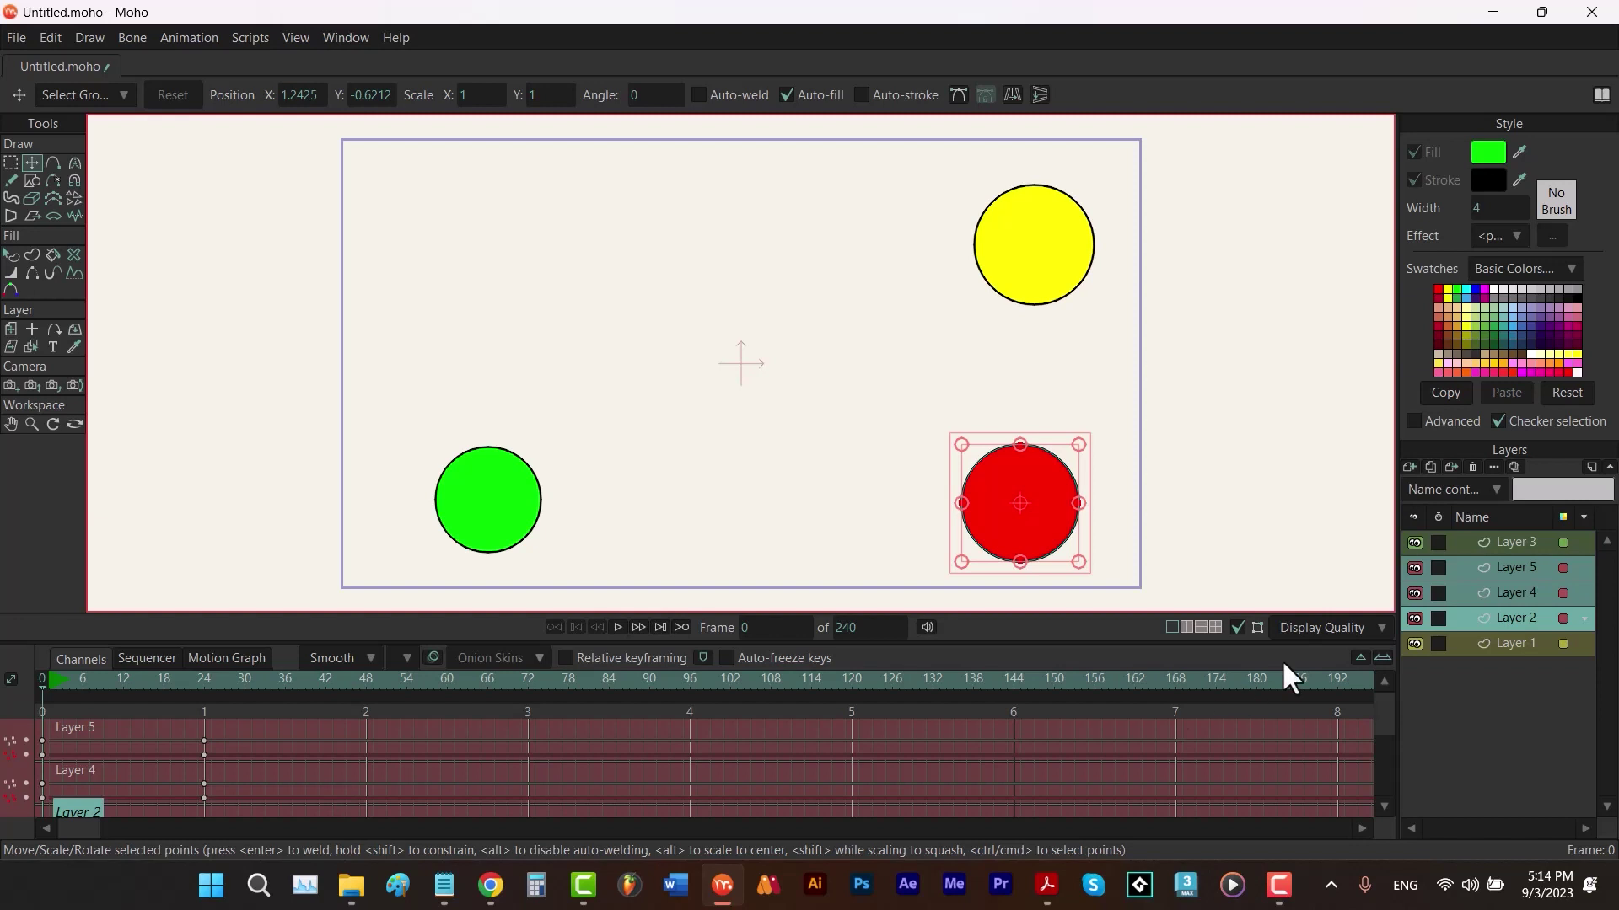
Step: Turn on timeline visibility for Layer 1 and delete the duplicated Layers 5 and 4
{"action": "left_click", "coordinate": [1437, 643]}
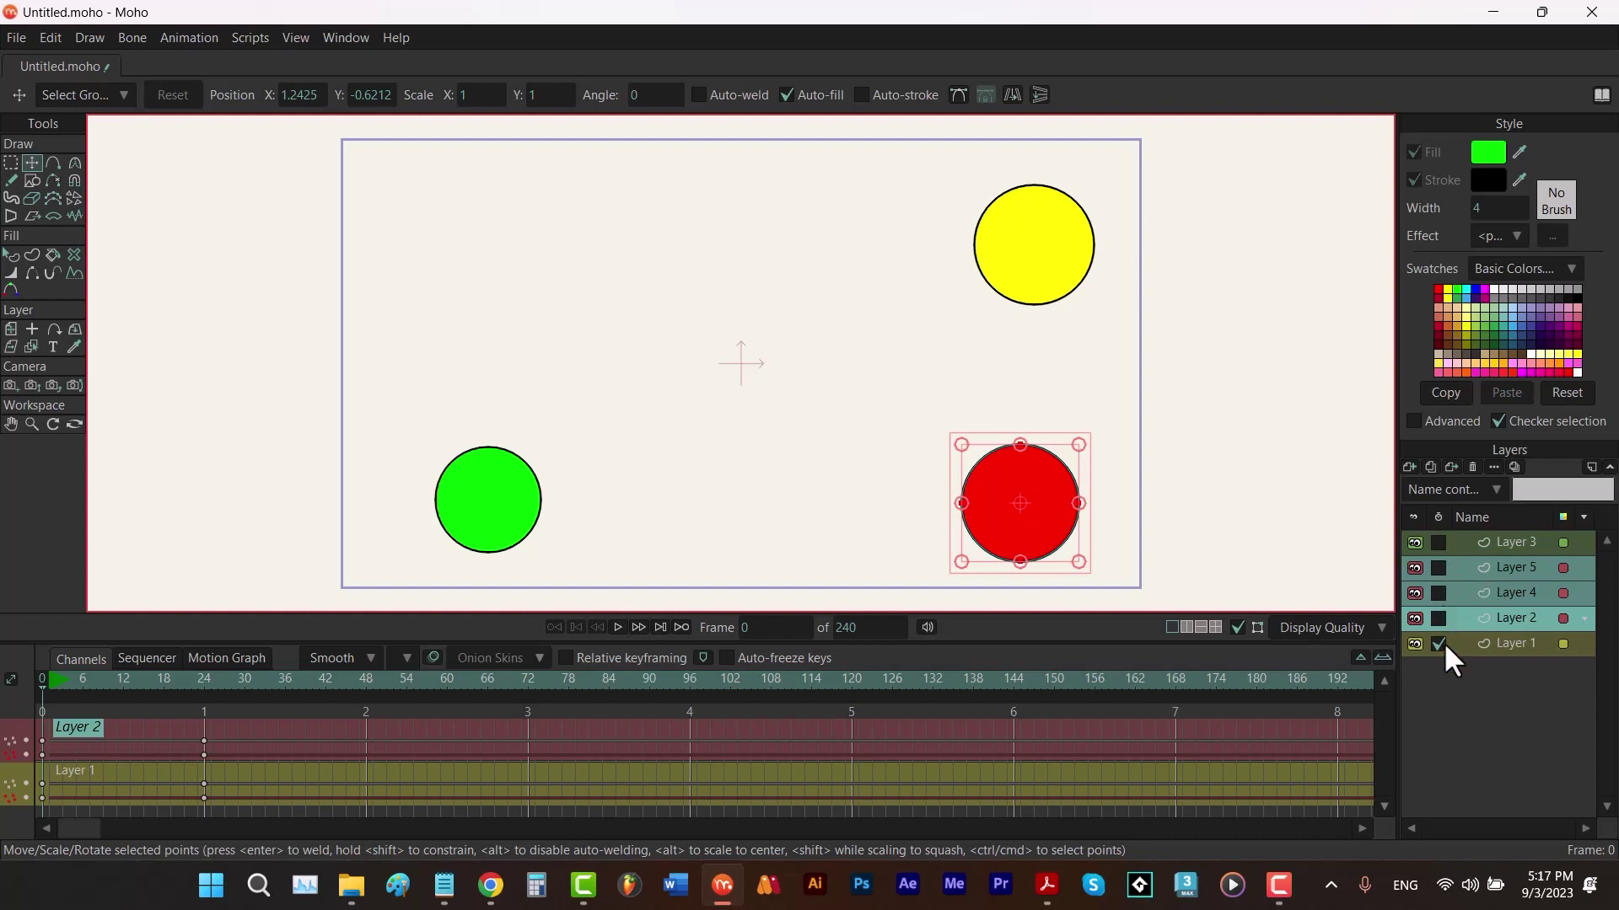
{"action": "left_click", "coordinate": [1514, 569]}
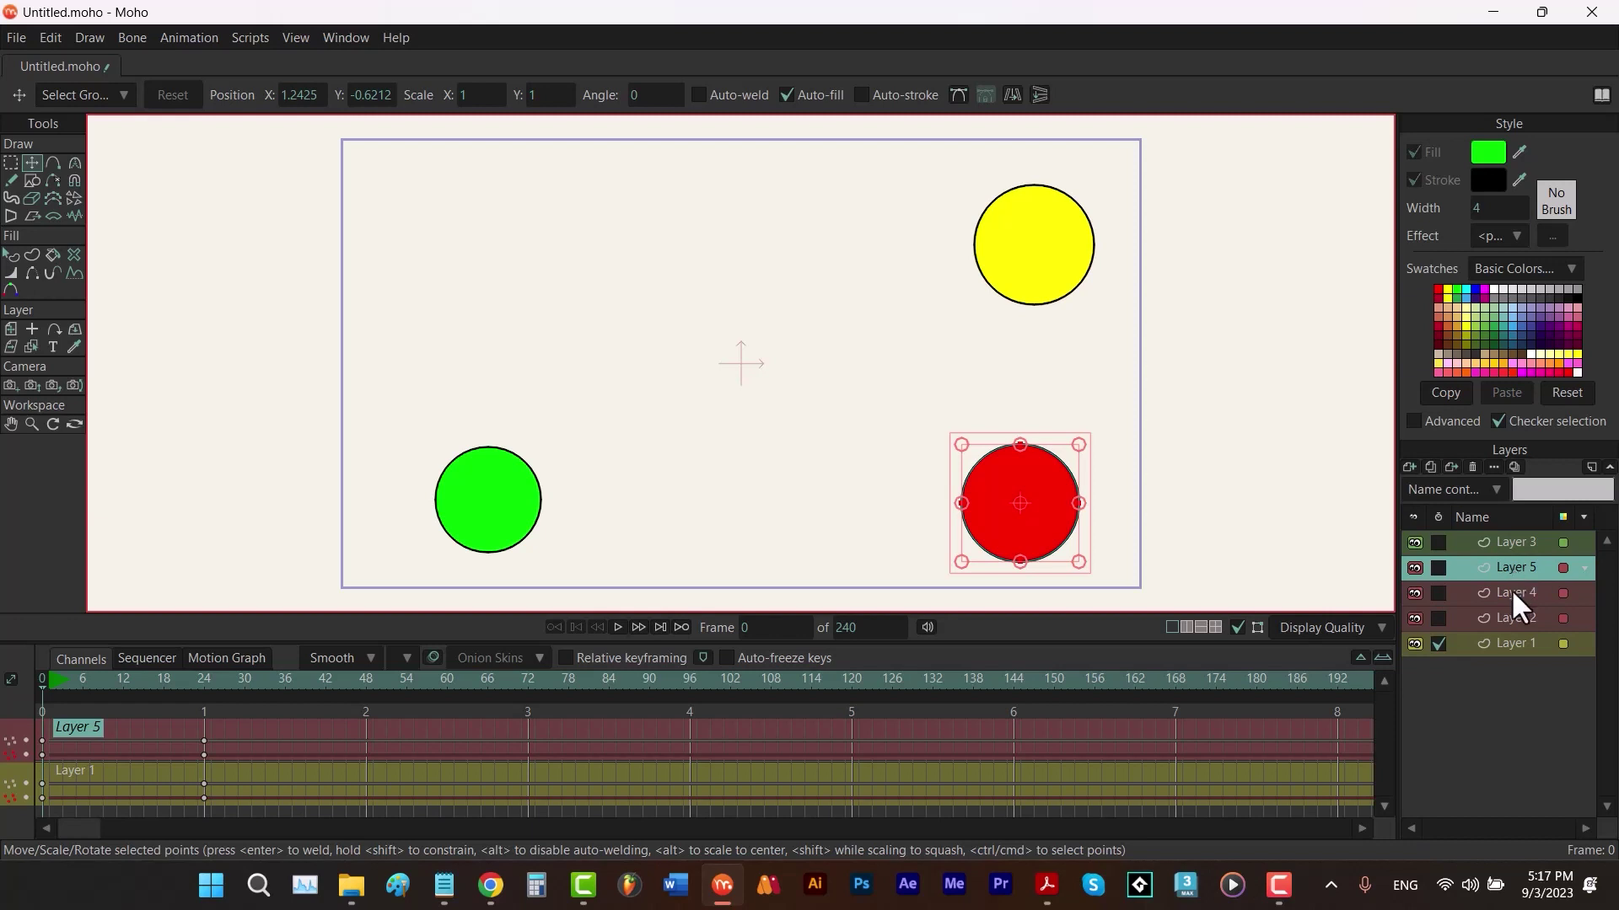
{"action": "left_click", "coordinate": [1510, 590], "text": "ctrl"}
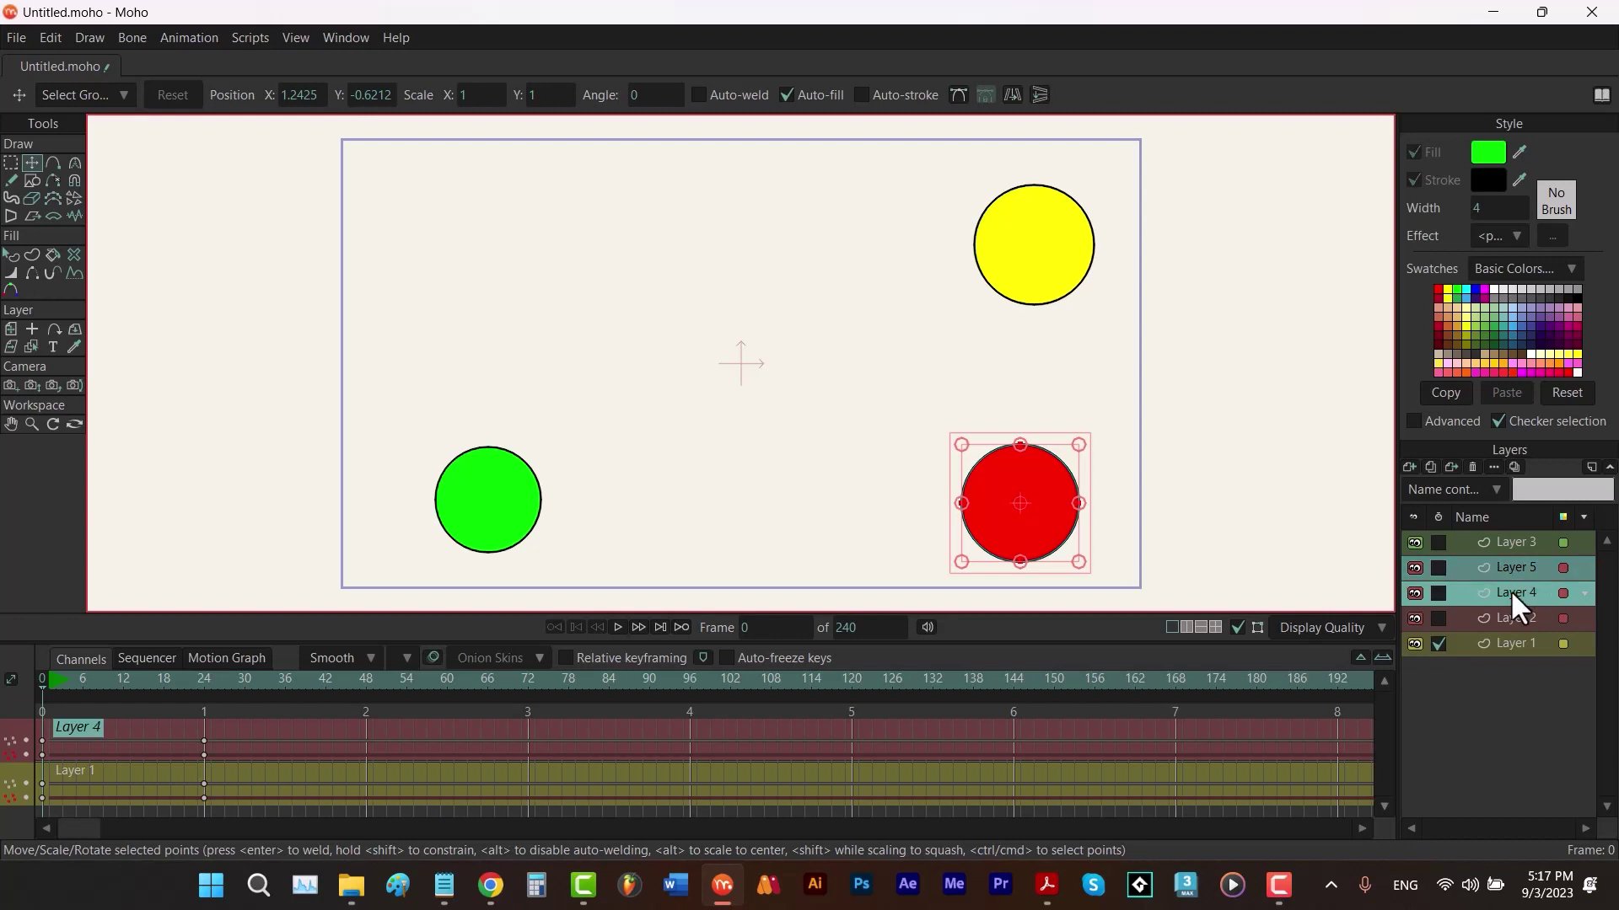
{"action": "left_click", "coordinate": [1473, 467]}
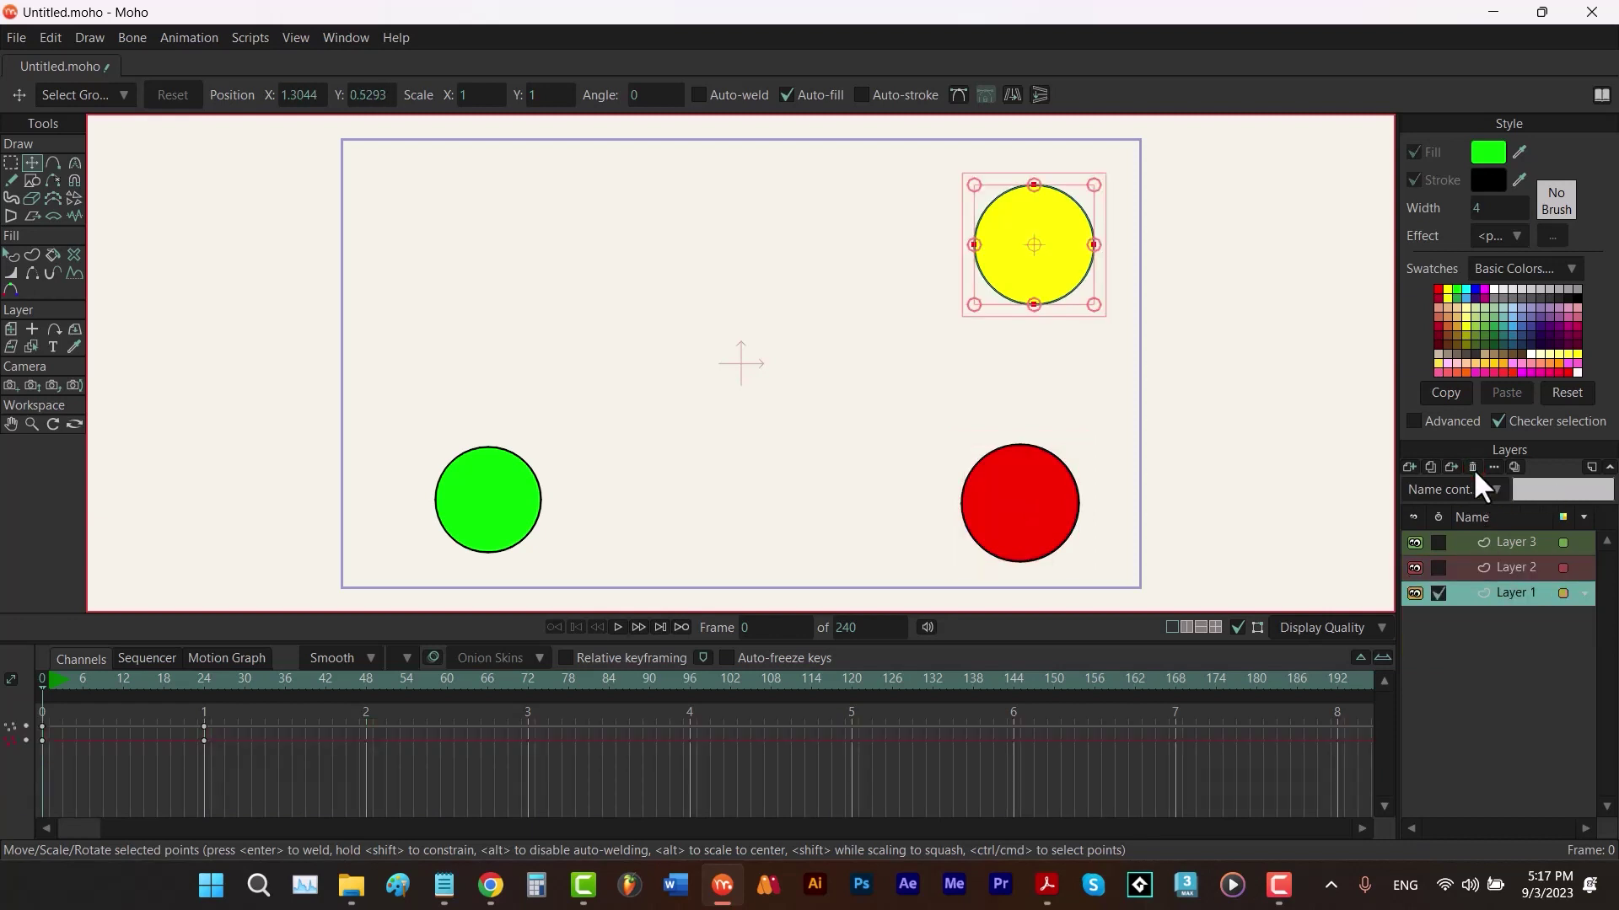
Step: Select Layer 3, pick Layer 1's frame 24 keyframes in the timeline and make Layer 3 the active layer again
{"action": "left_click", "coordinate": [1505, 538], "text": "ctrl"}
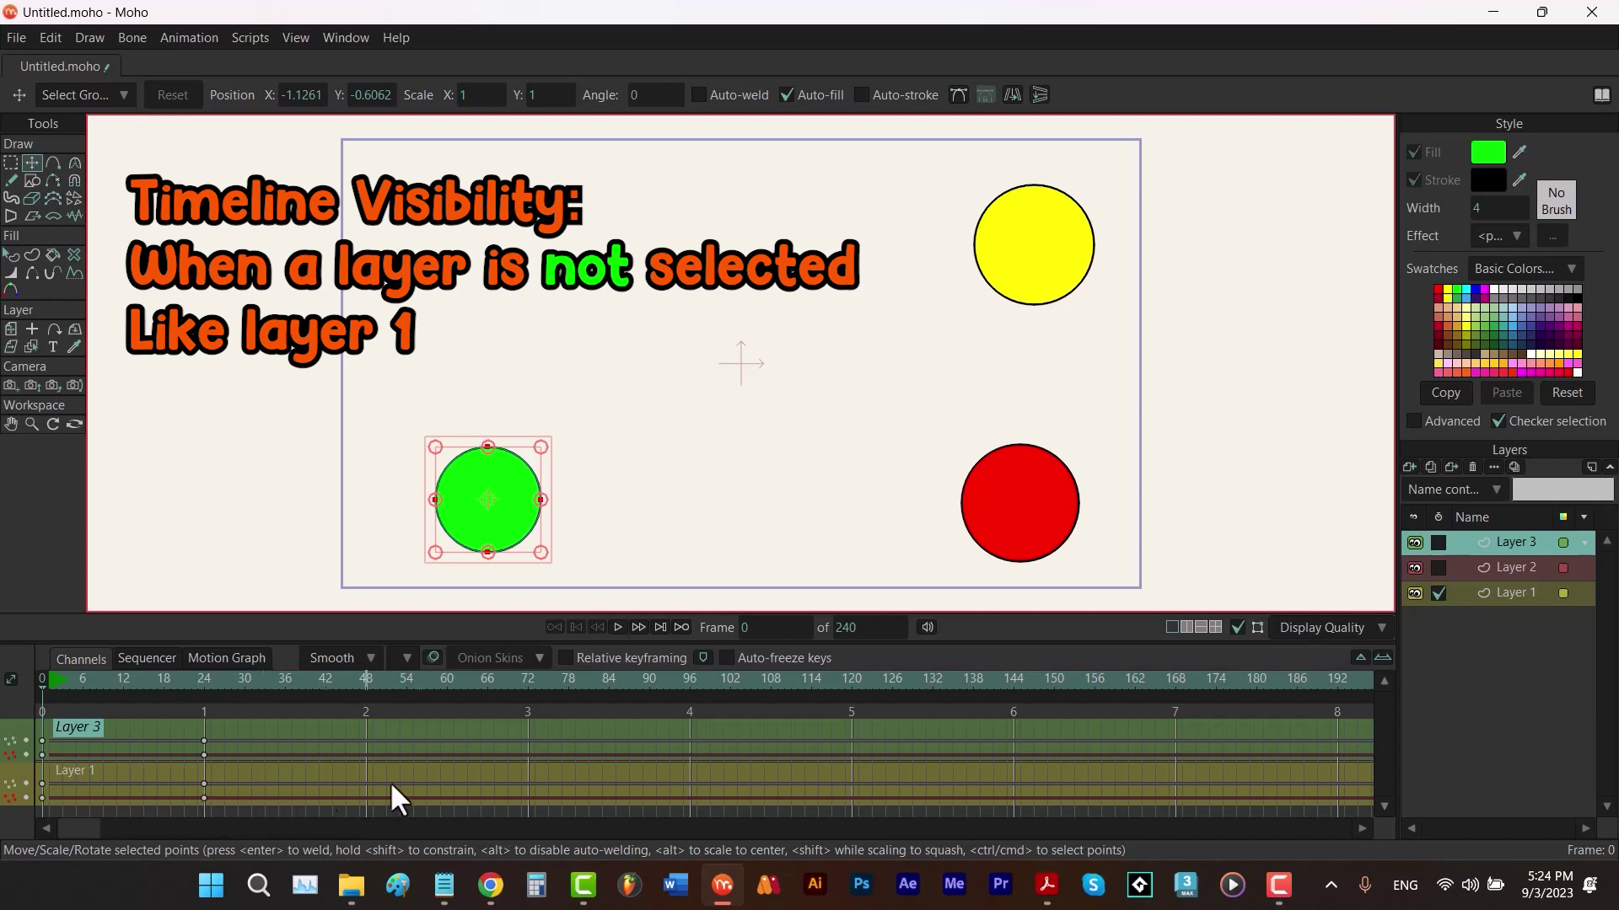
{"action": "left_click", "coordinate": [245, 772]}
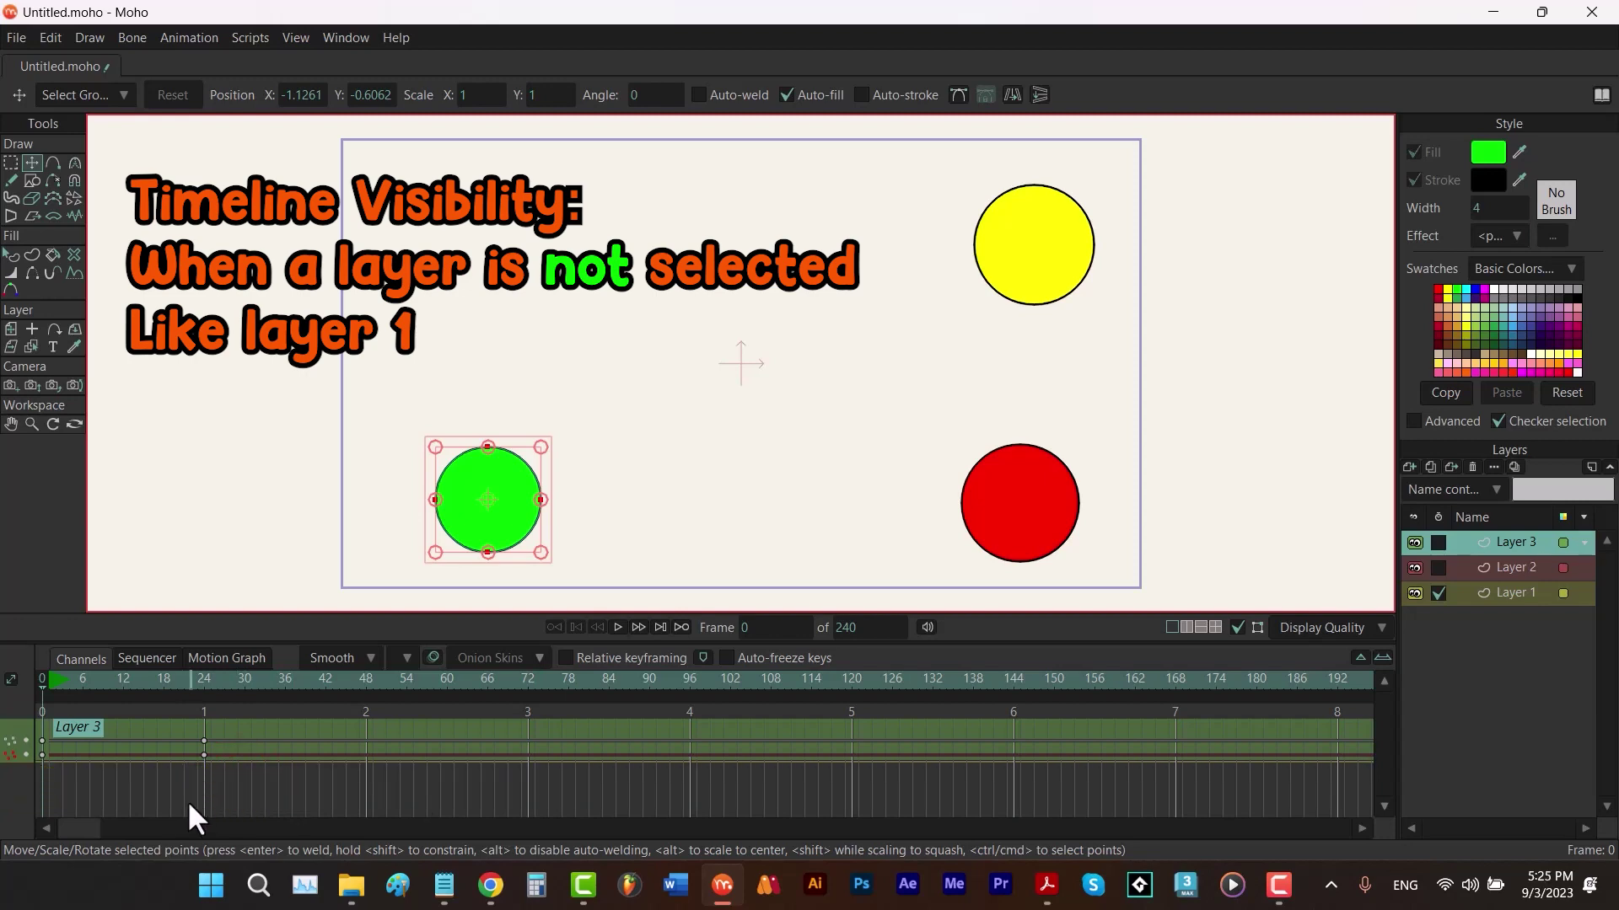
{"action": "left_click", "coordinate": [187, 801]}
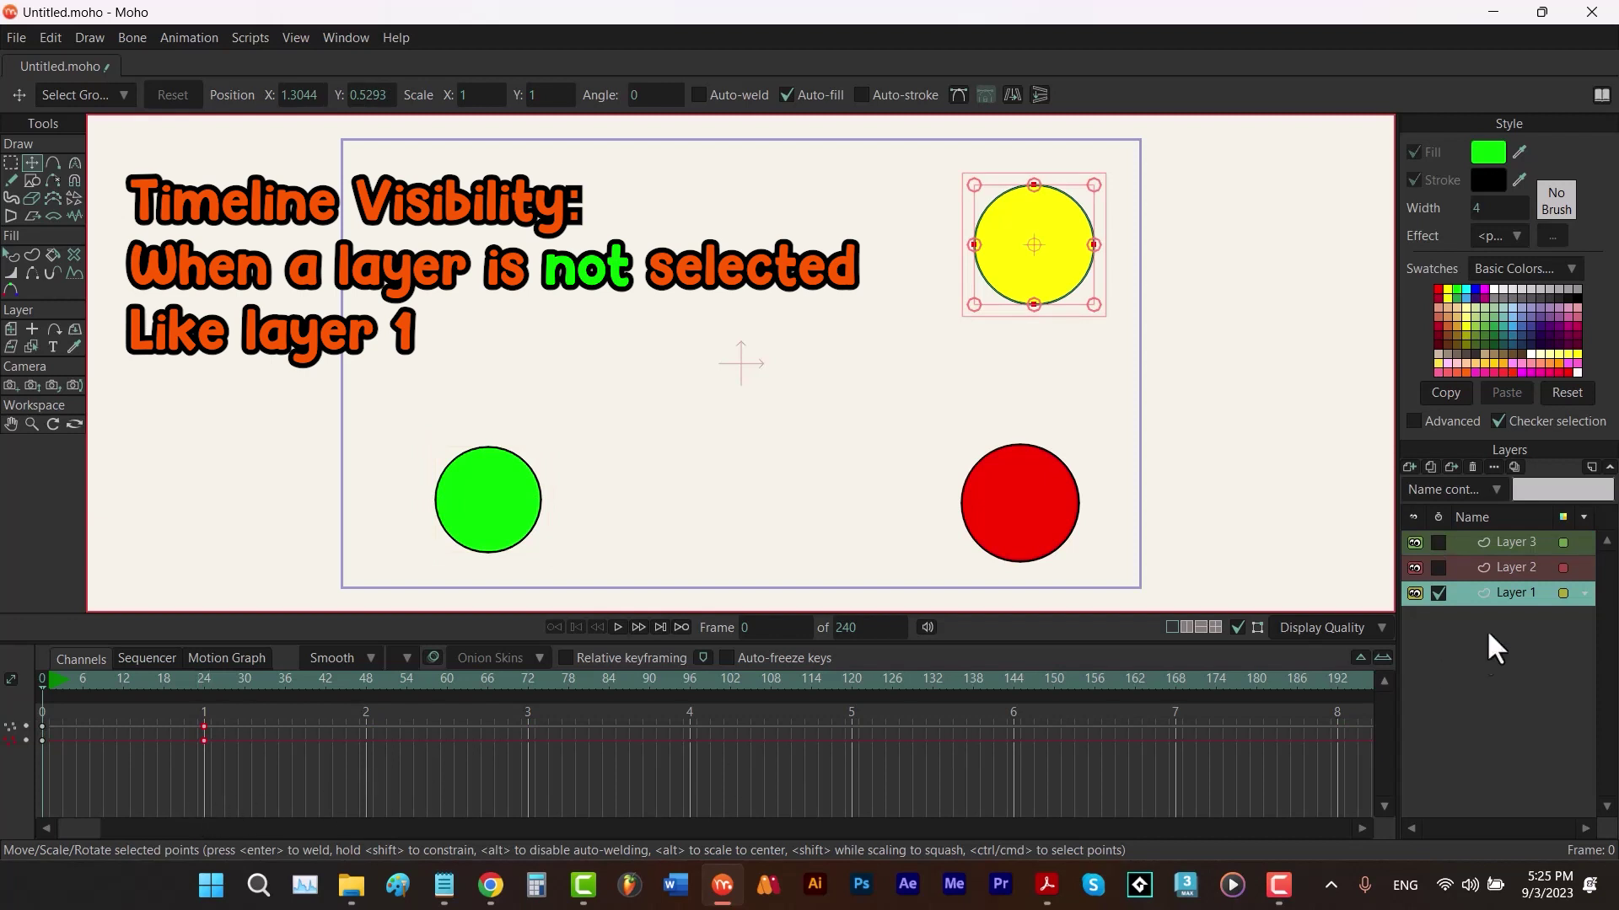
{"action": "left_click", "coordinate": [1519, 545]}
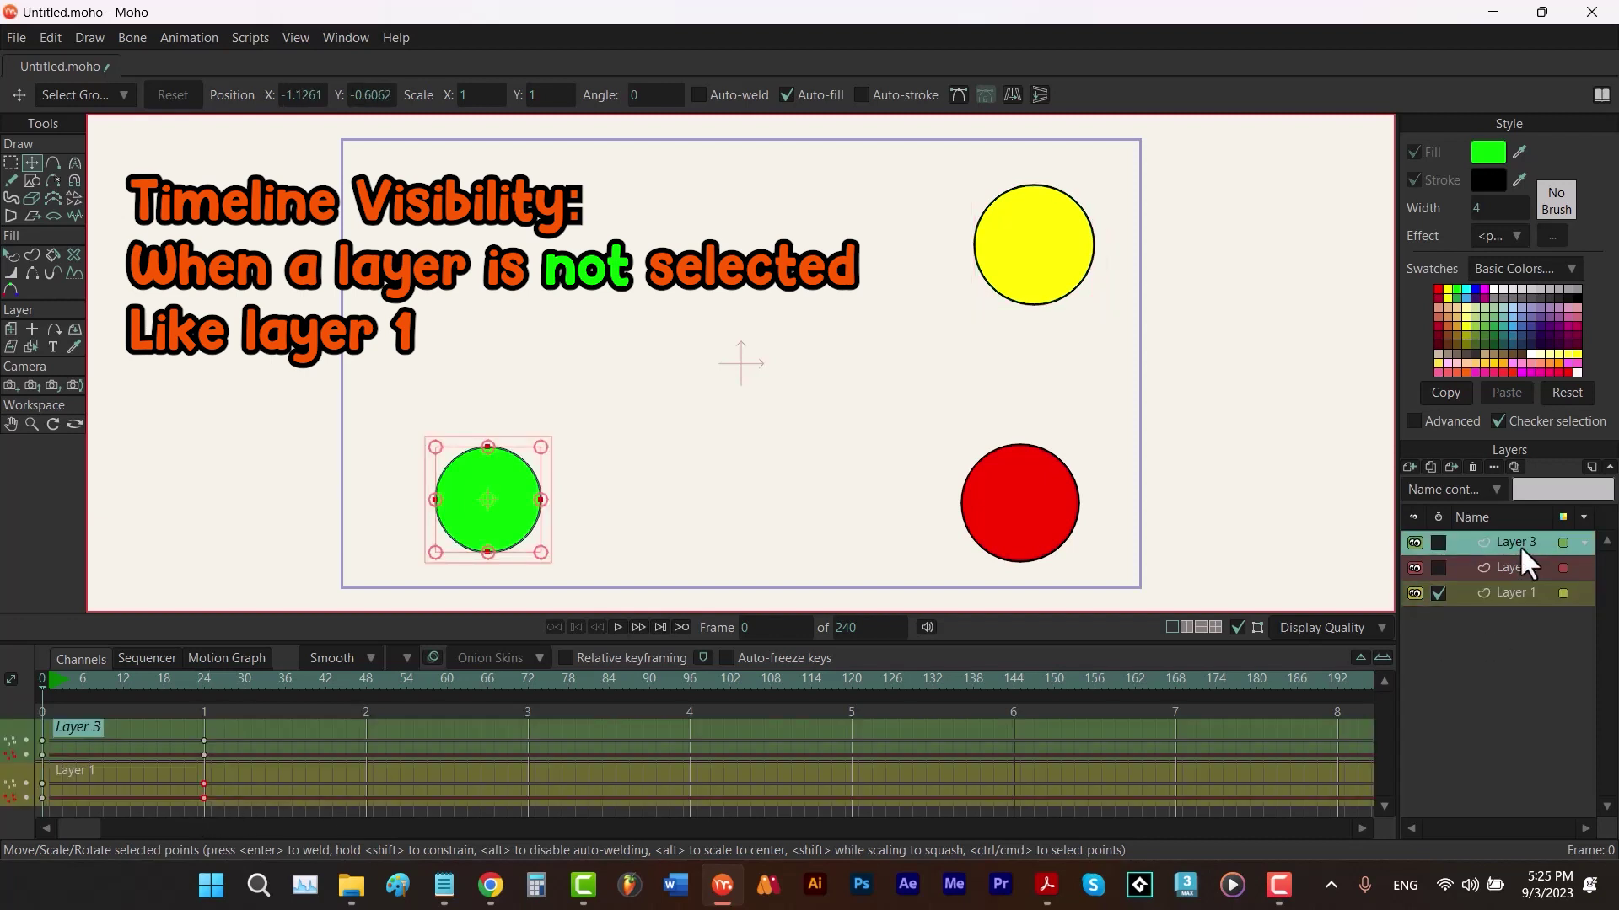
Step: Set Layer 1's label color to Plain and restore it to Yellow
{"action": "left_click", "coordinate": [1561, 594]}
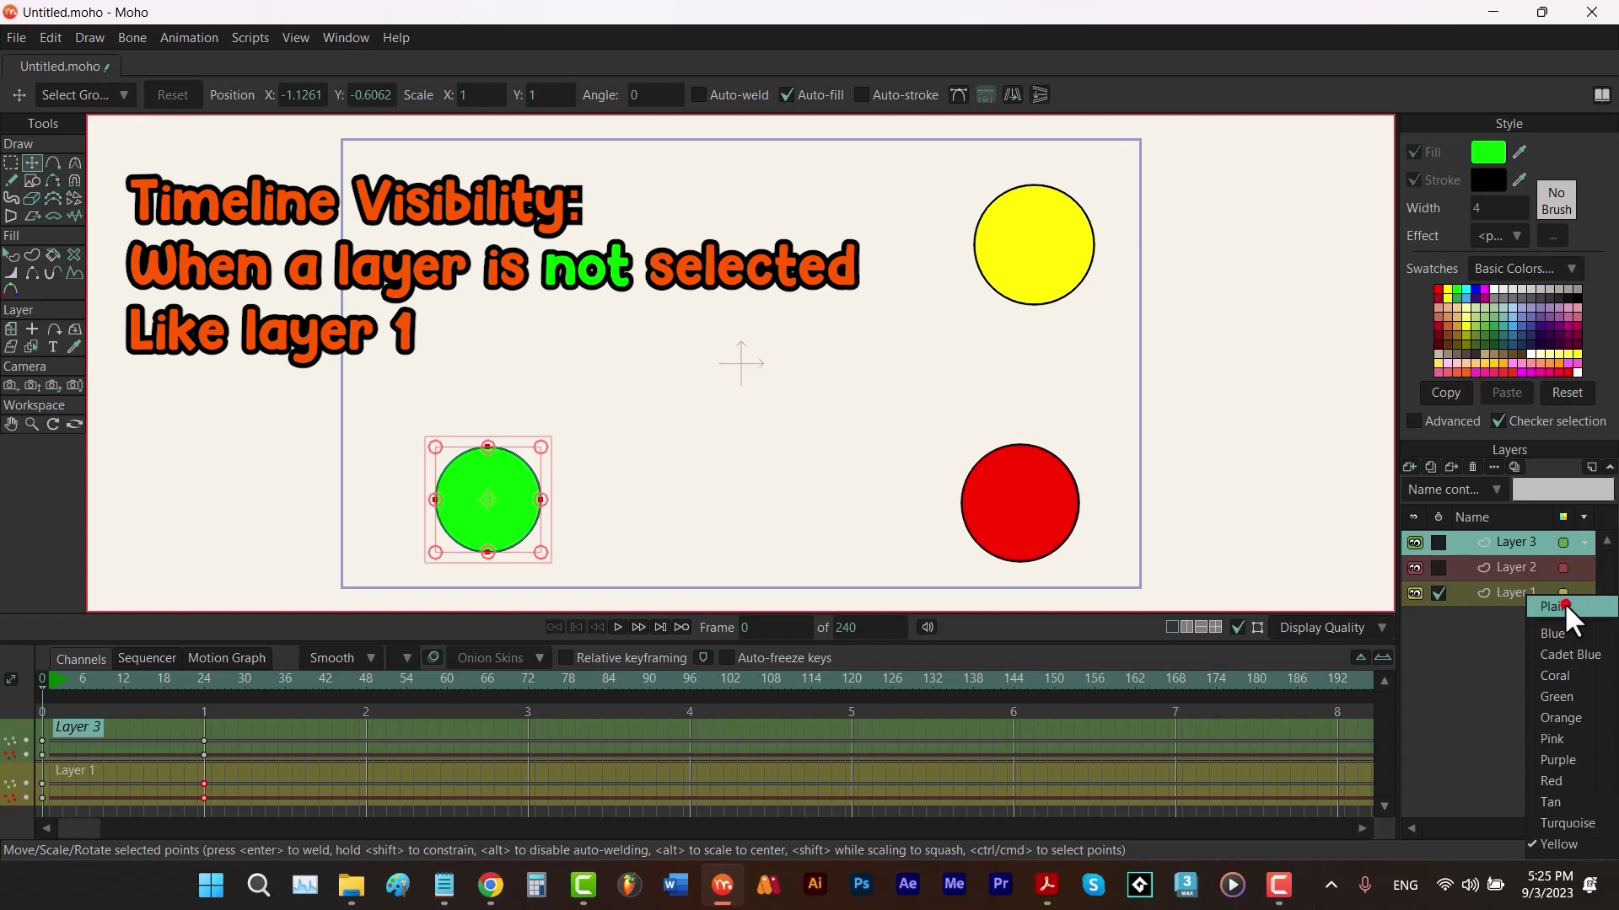
{"action": "left_click", "coordinate": [1565, 603]}
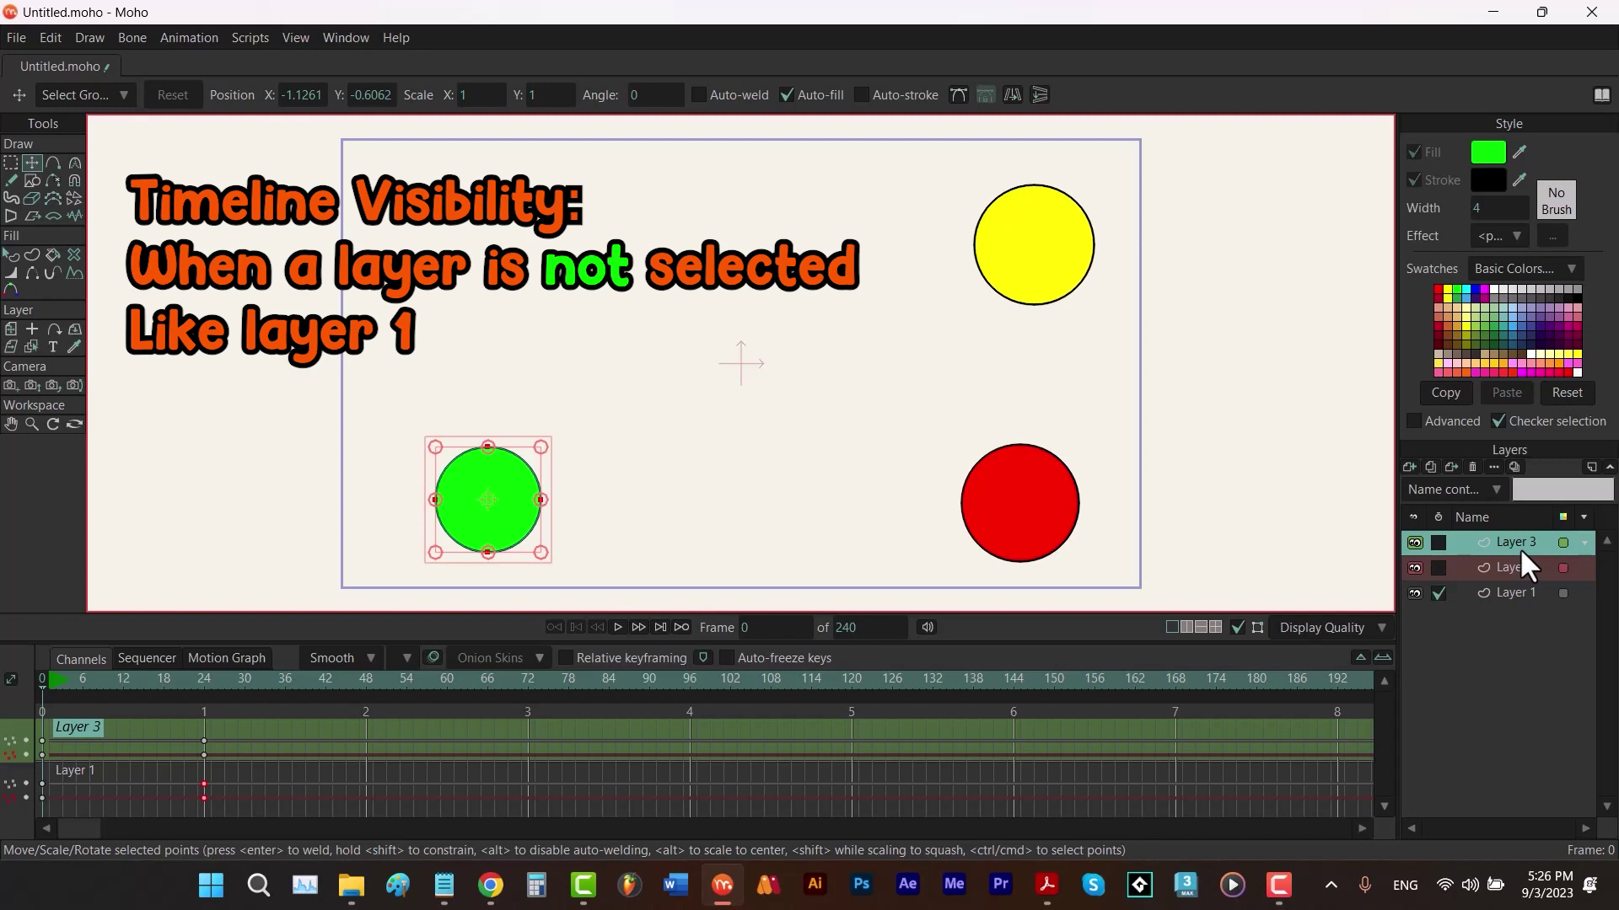
{"action": "left_click", "coordinate": [1562, 592]}
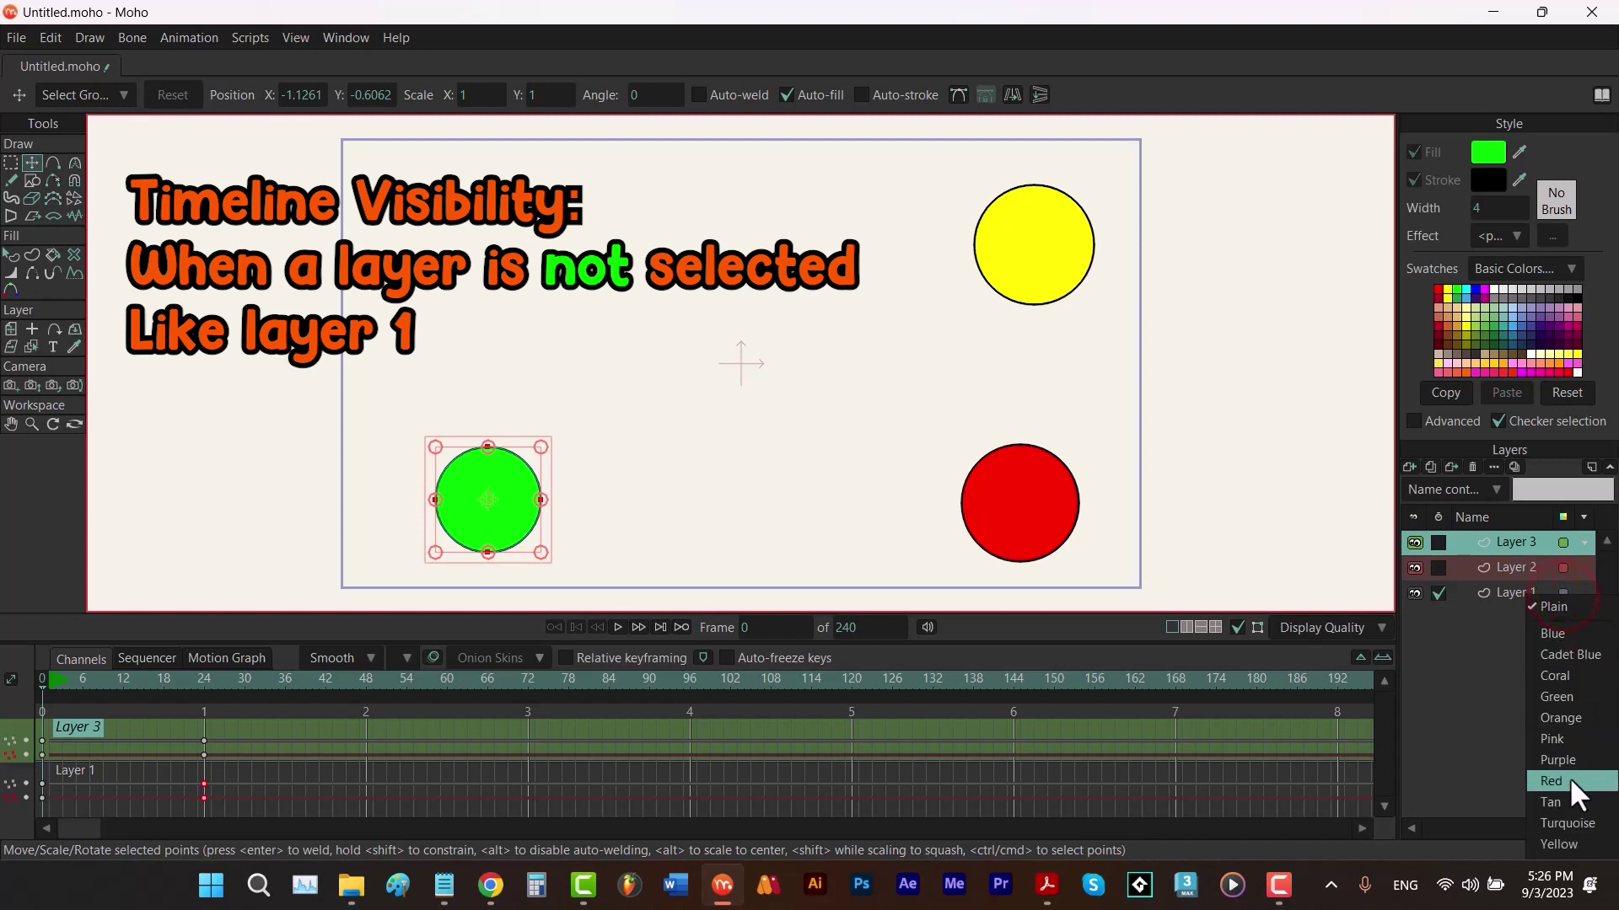
{"action": "left_click", "coordinate": [1570, 837]}
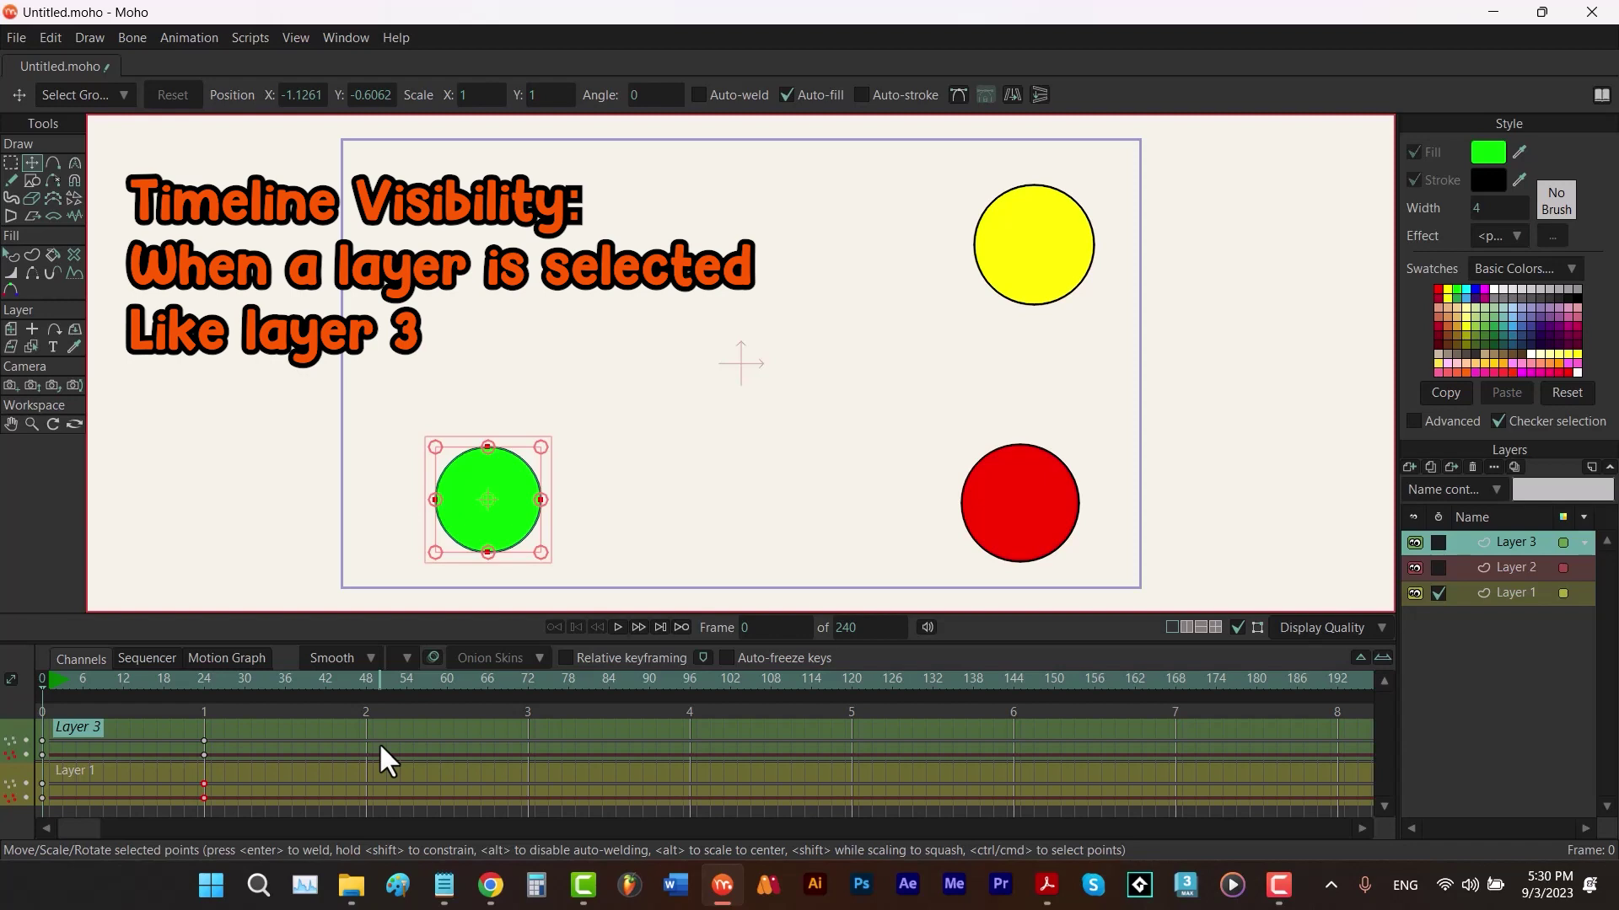
Step: Toggle Layer 1's timeline visibility off and back on, and change Layer 3's label color
{"action": "left_click", "coordinate": [1438, 592]}
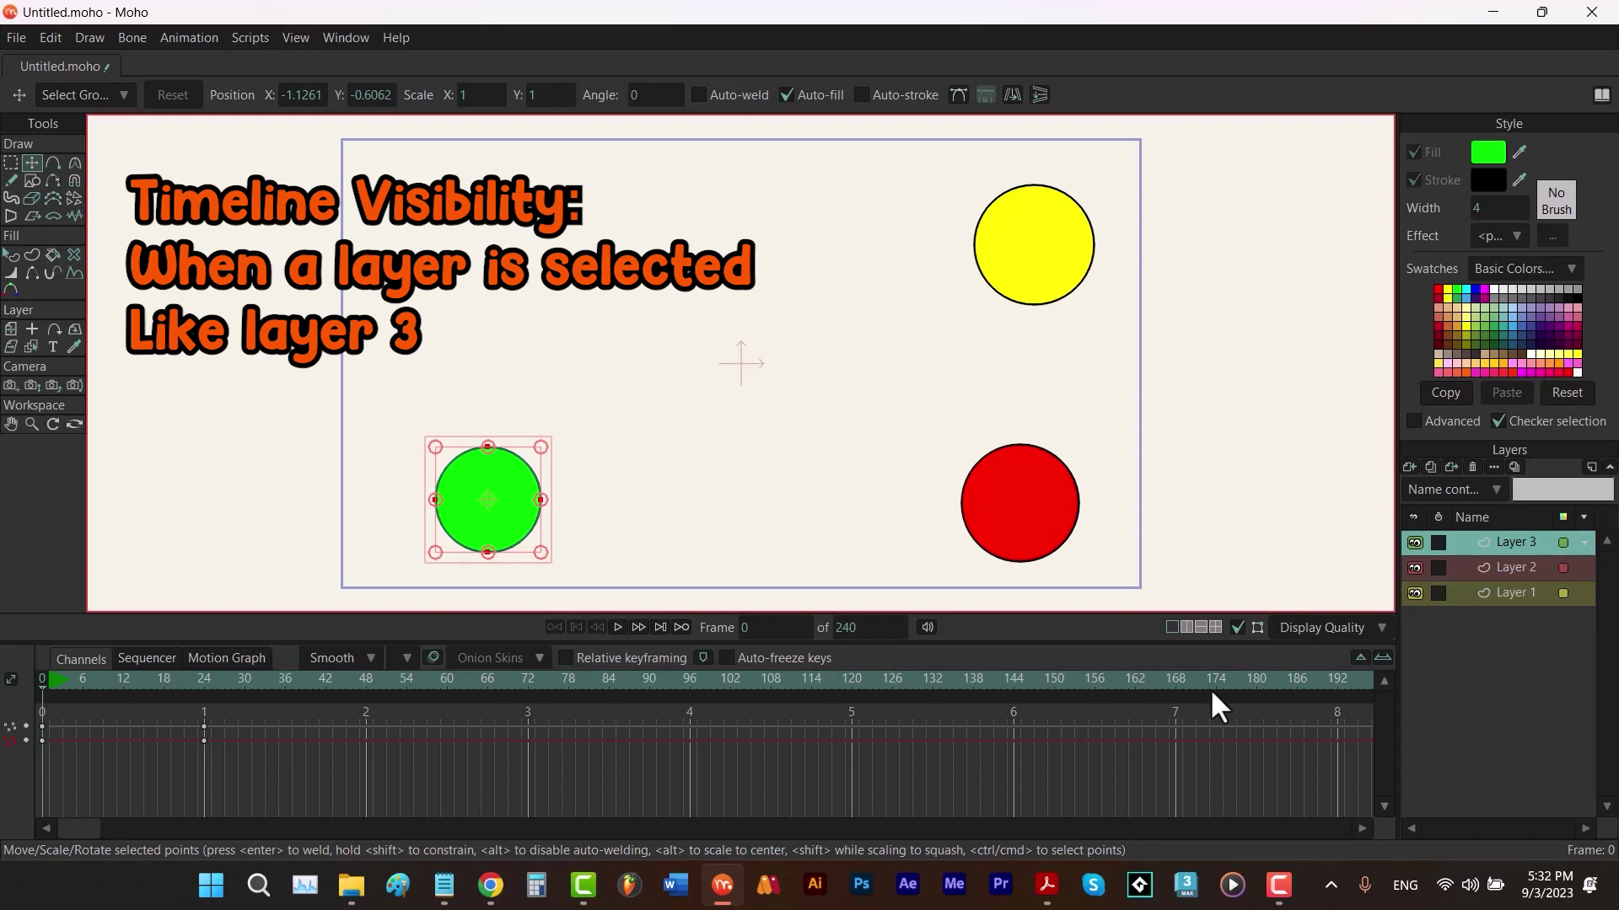
{"action": "left_click", "coordinate": [1439, 594]}
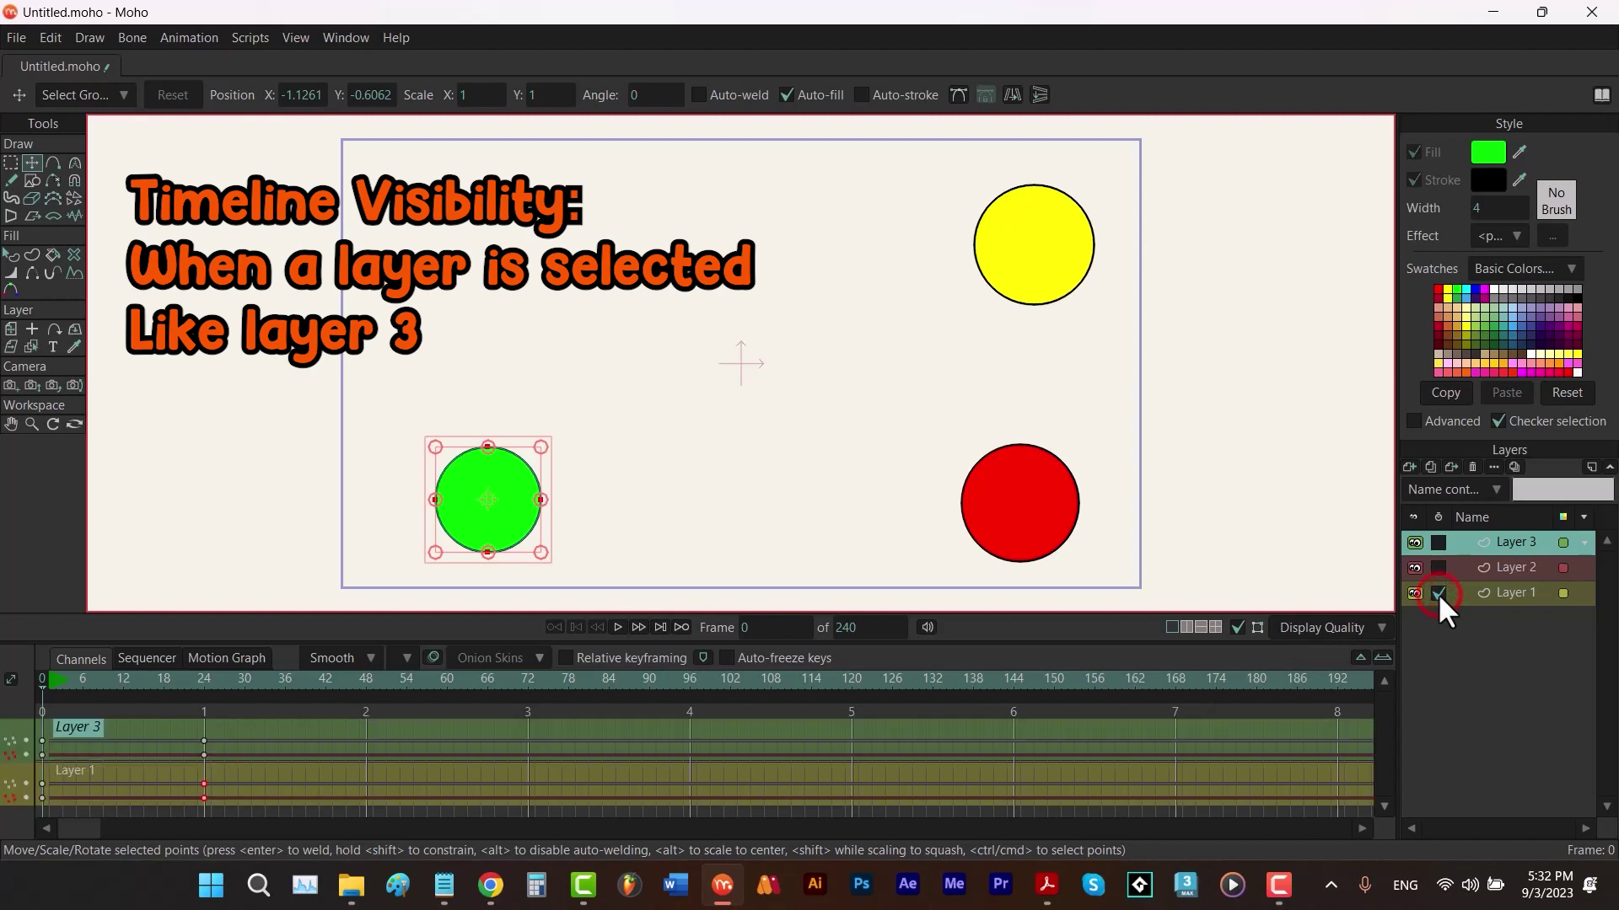
{"action": "left_click", "coordinate": [1561, 541]}
{"action": "left_click", "coordinate": [1560, 553]}
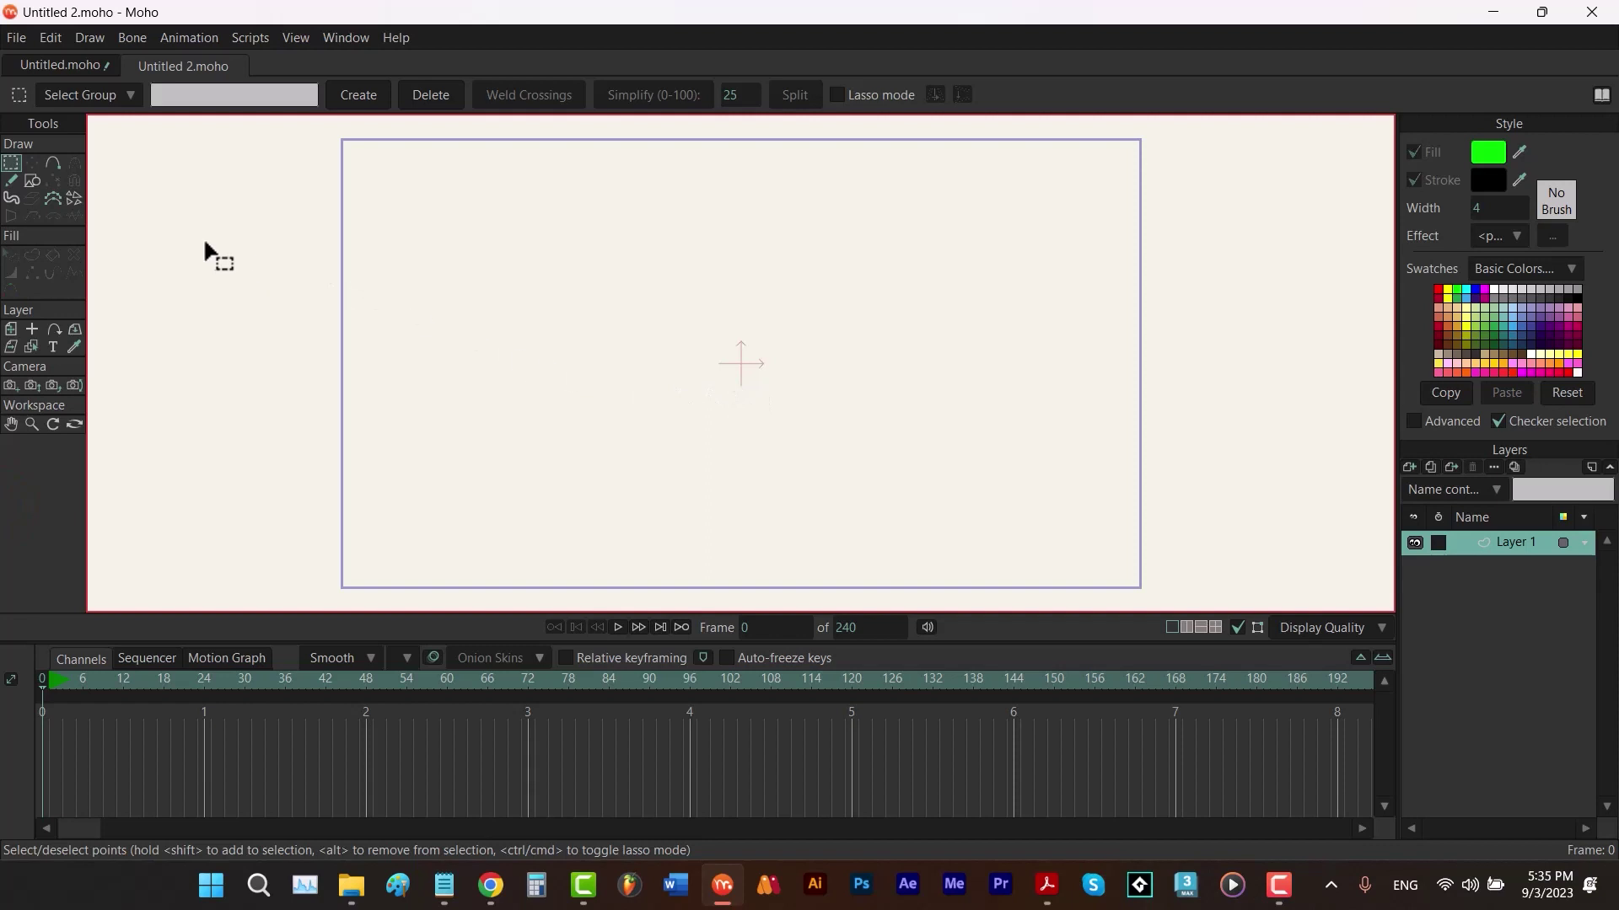
Step: In a new document, choose yellow as fill color and draw a triangle around the canvas center with Auto-fill and Auto-stroke off
{"action": "key", "text": "e"}
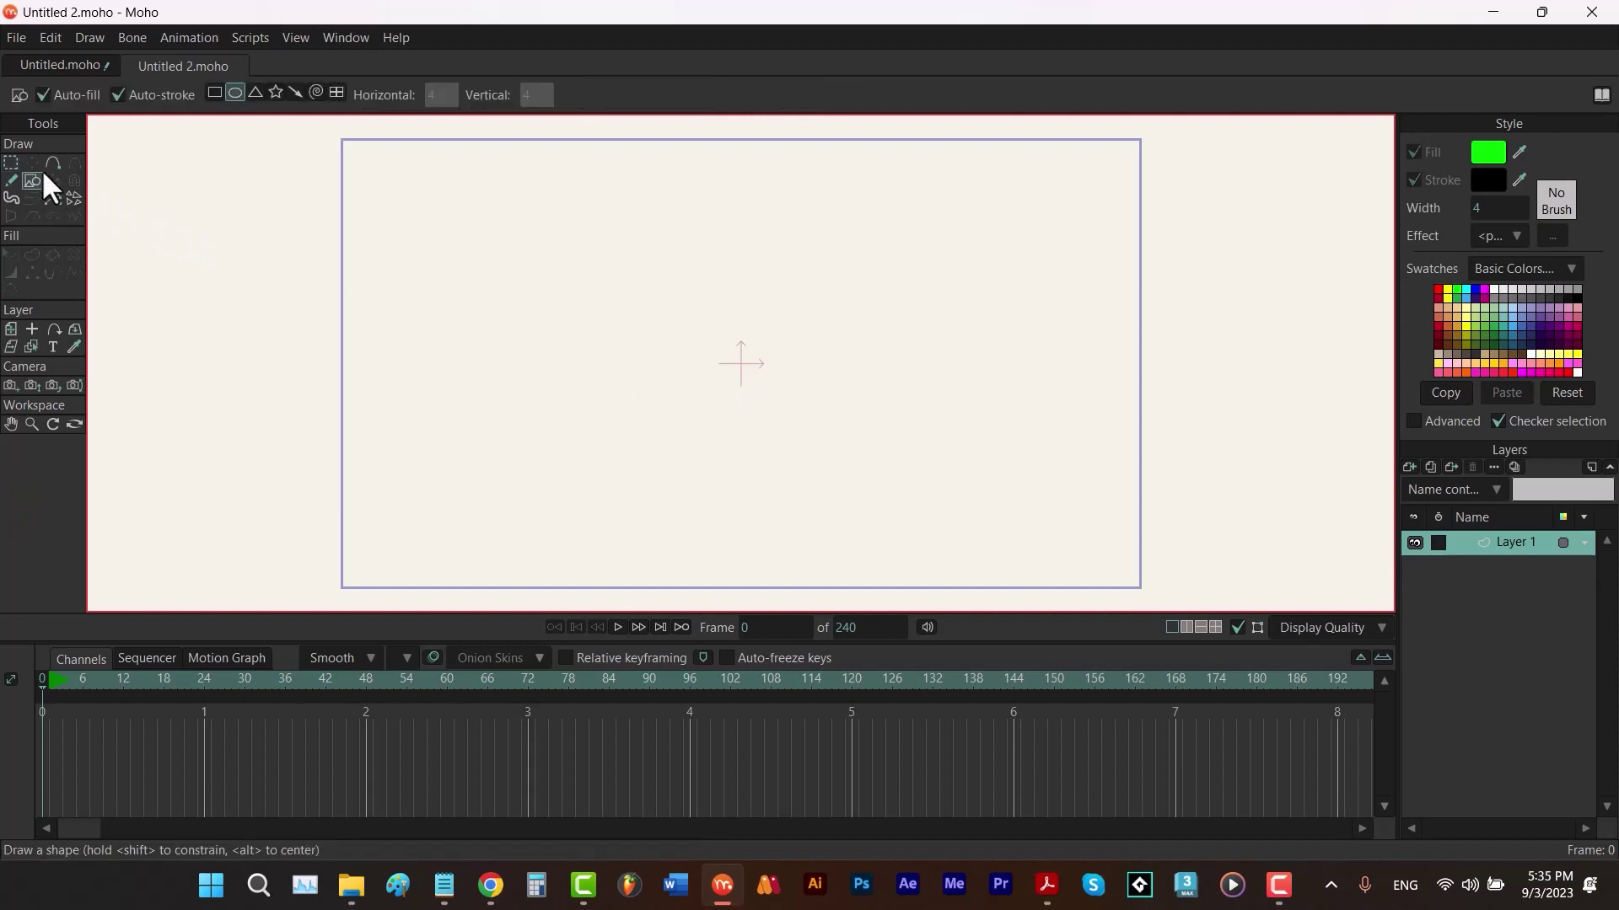
{"action": "left_click", "coordinate": [257, 94]}
{"action": "left_click", "coordinate": [1446, 290]}
{"action": "left_click", "coordinate": [118, 95]}
{"action": "left_click", "coordinate": [44, 94]}
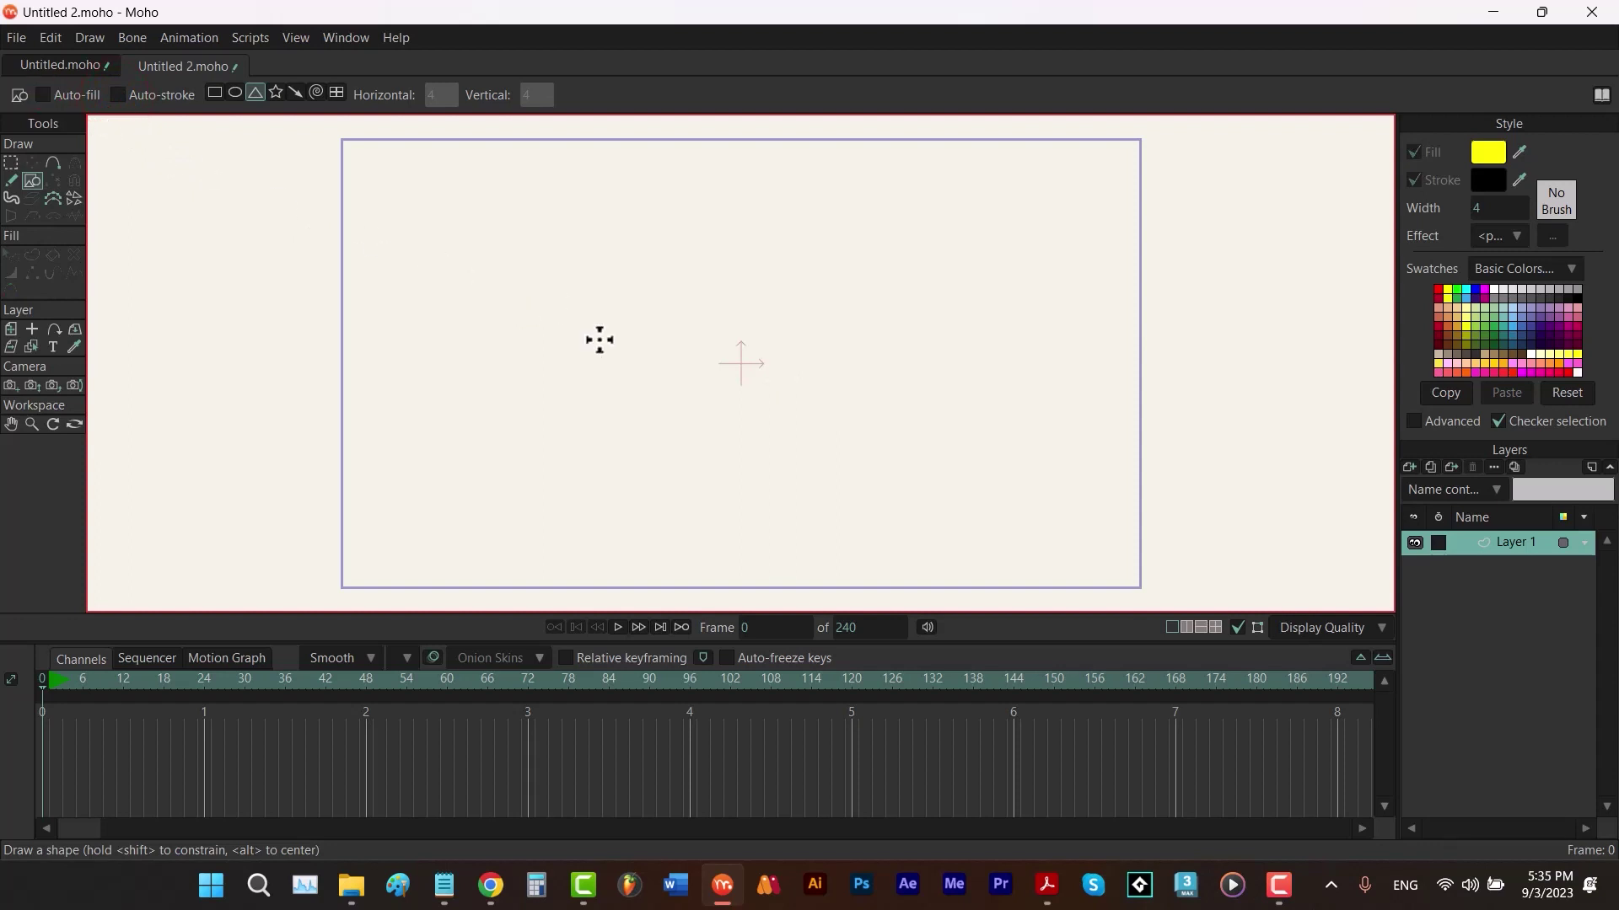
{"action": "left_click_drag", "start_coordinate": [595, 215], "coordinate": [887, 496]}
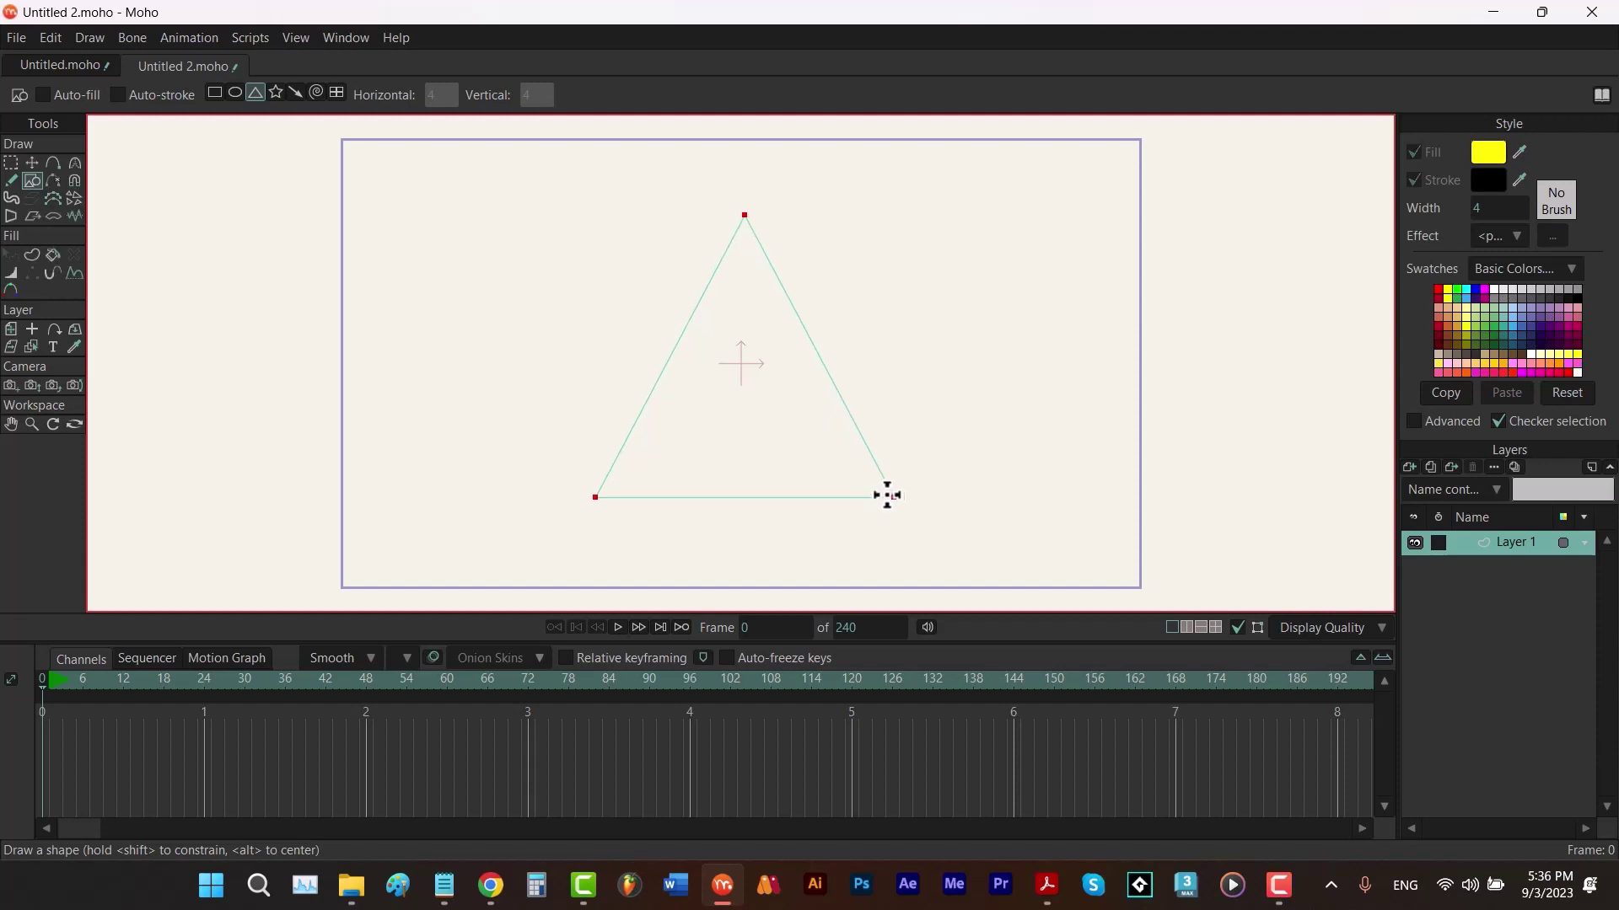
Step: Duplicate the triangle in place and scale the copy down about its center to form an inner triangle
{"action": "key", "text": "t"}
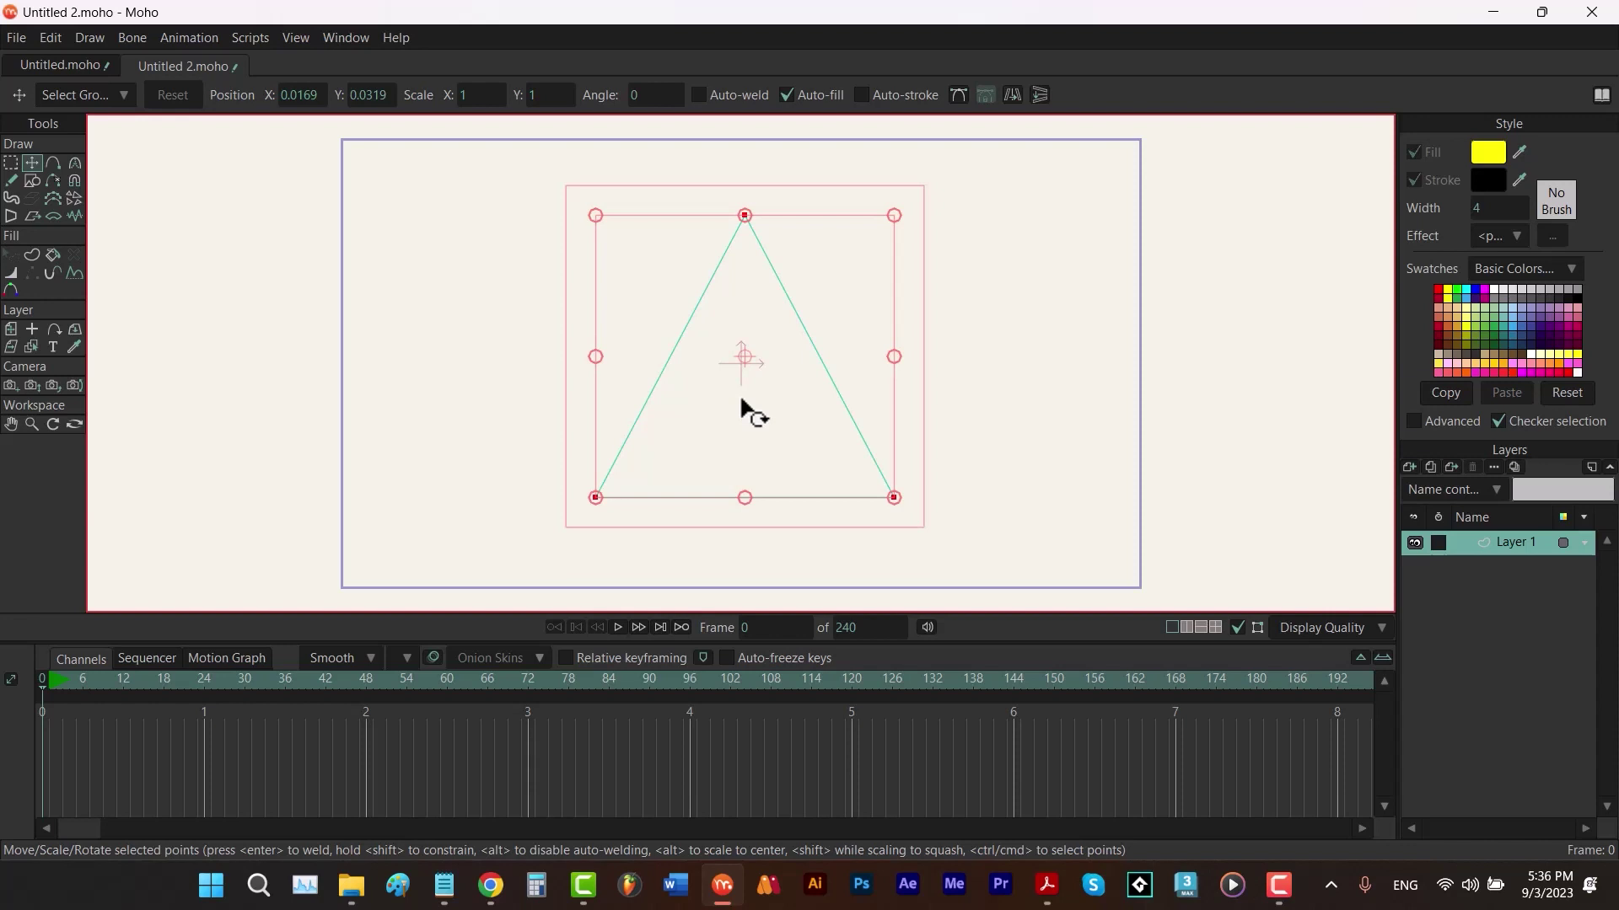
{"action": "left_click_drag", "start_coordinate": [893, 215], "coordinate": [828, 270]}
{"action": "key", "text": "alt"}
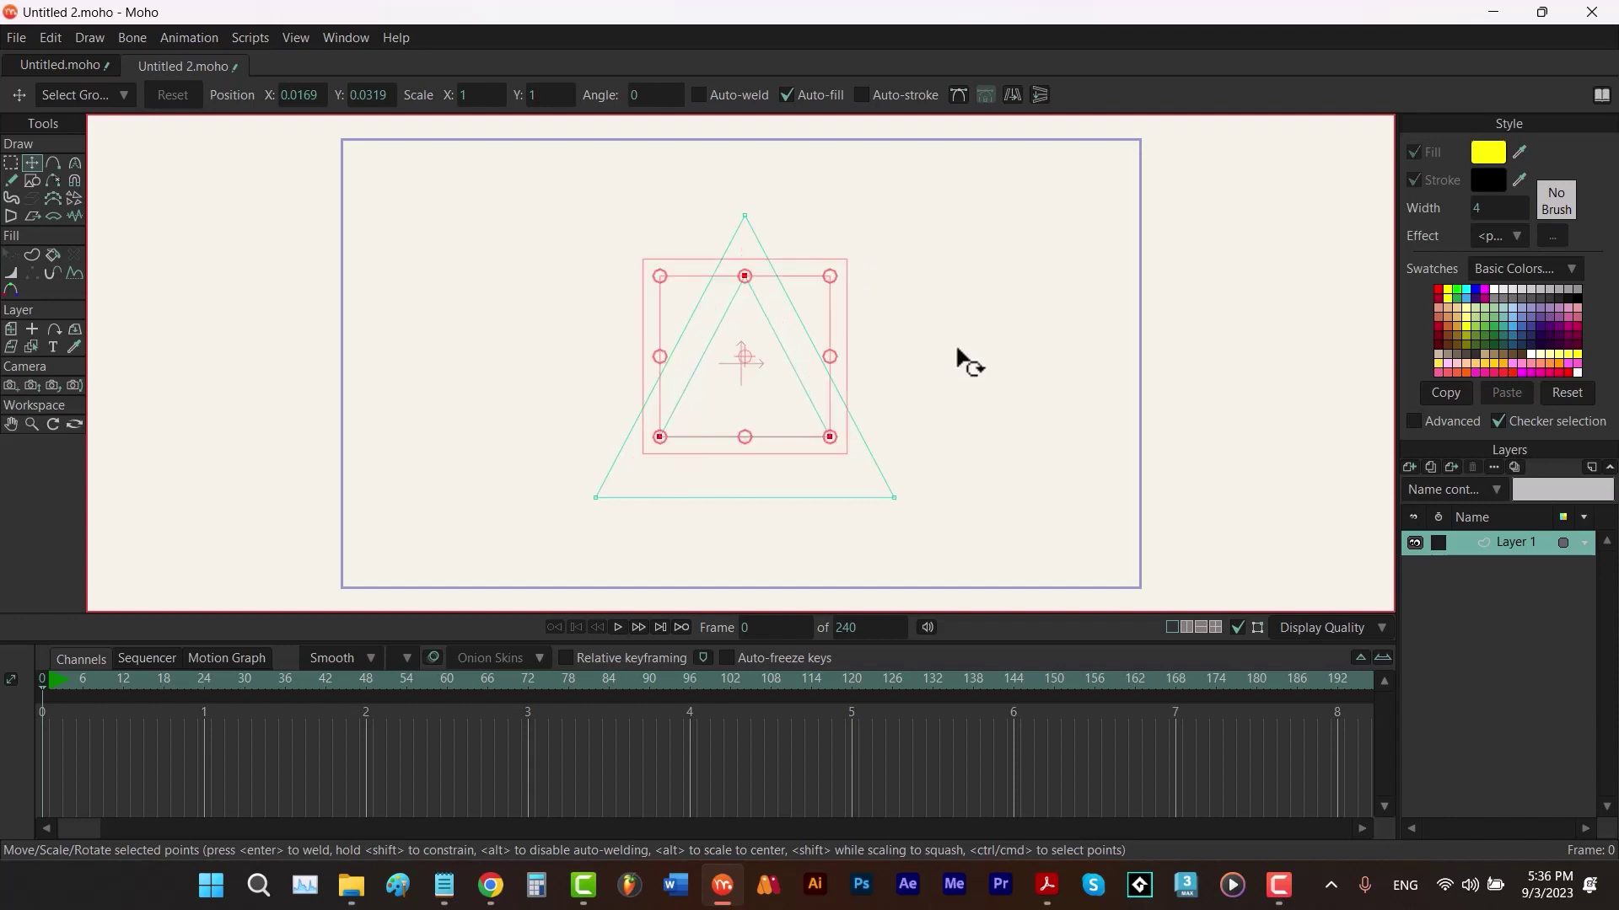
Step: Lower the inner triangle's two base points to about Y -0.465 and widen its base symmetrically toward the outer triangle's sides
{"action": "left_click_drag", "start_coordinate": [957, 383], "coordinate": [613, 455]}
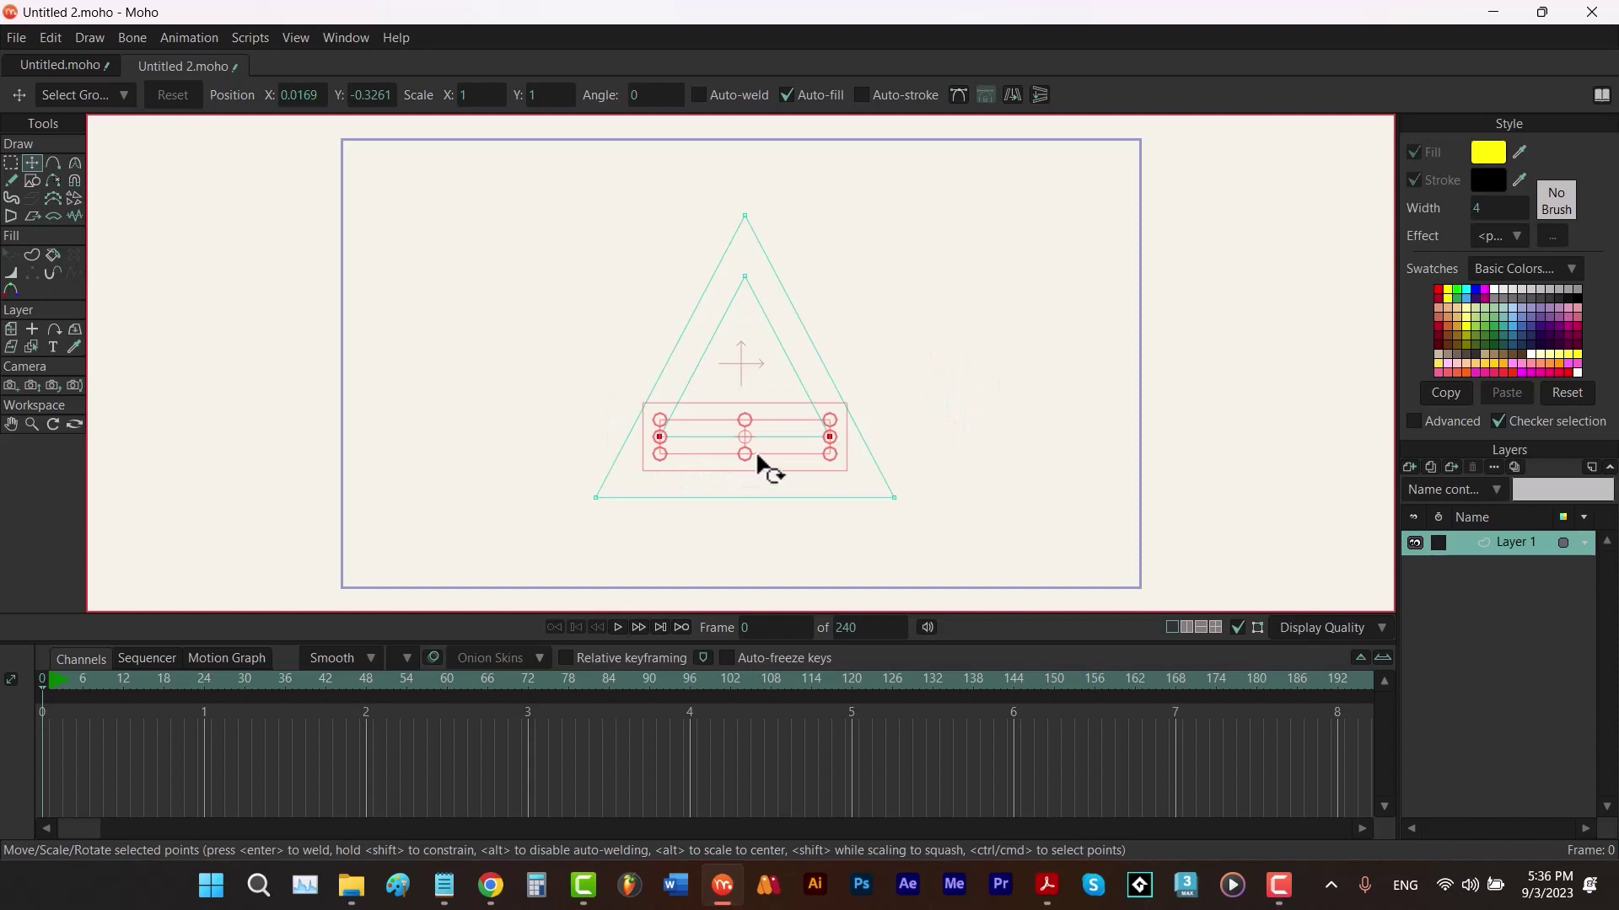
{"action": "left_click_drag", "start_coordinate": [783, 437], "coordinate": [782, 462]}
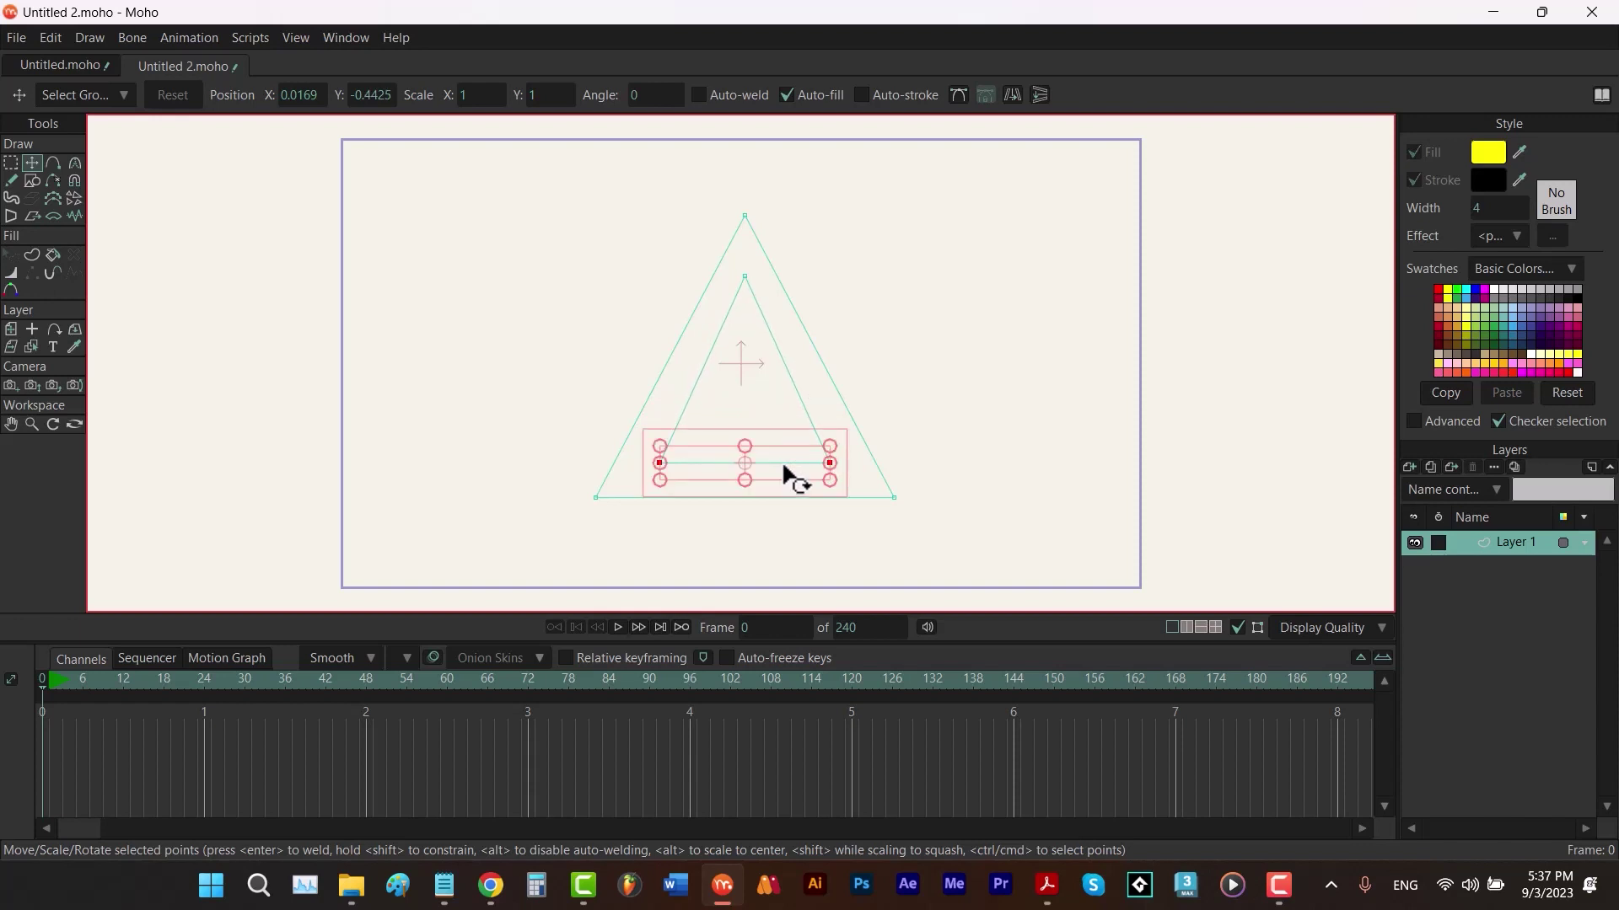
{"action": "left_click_drag", "start_coordinate": [831, 464], "coordinate": [844, 464]}
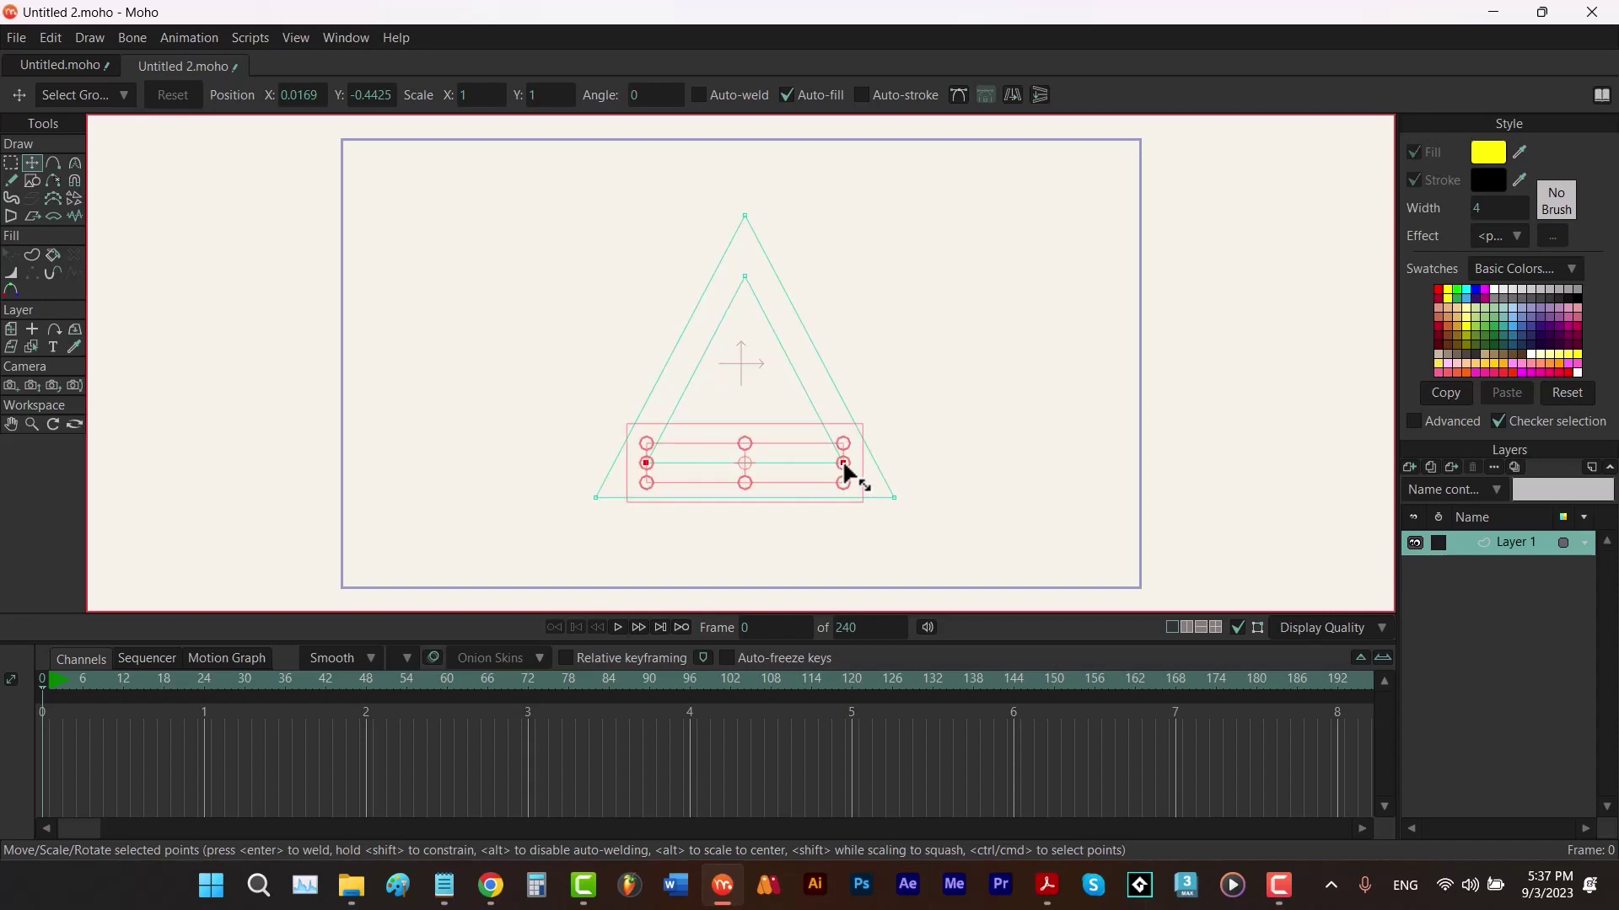
{"action": "left_click", "coordinate": [961, 462]}
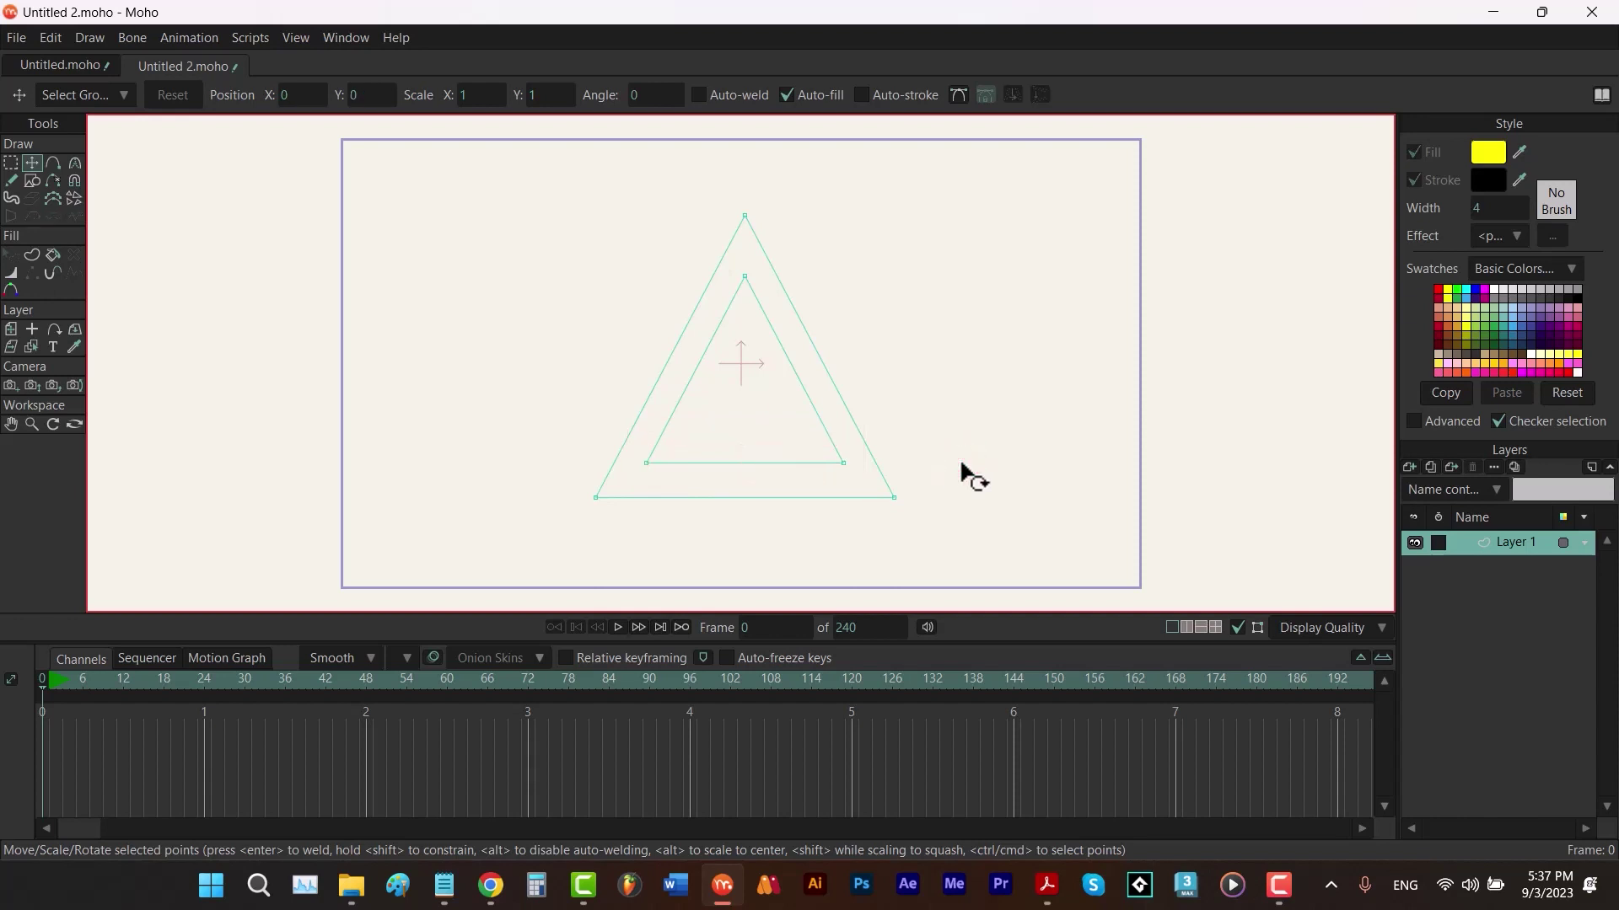
{"action": "left_click_drag", "start_coordinate": [946, 445], "coordinate": [592, 477]}
{"action": "left_click_drag", "start_coordinate": [786, 463], "coordinate": [788, 468]}
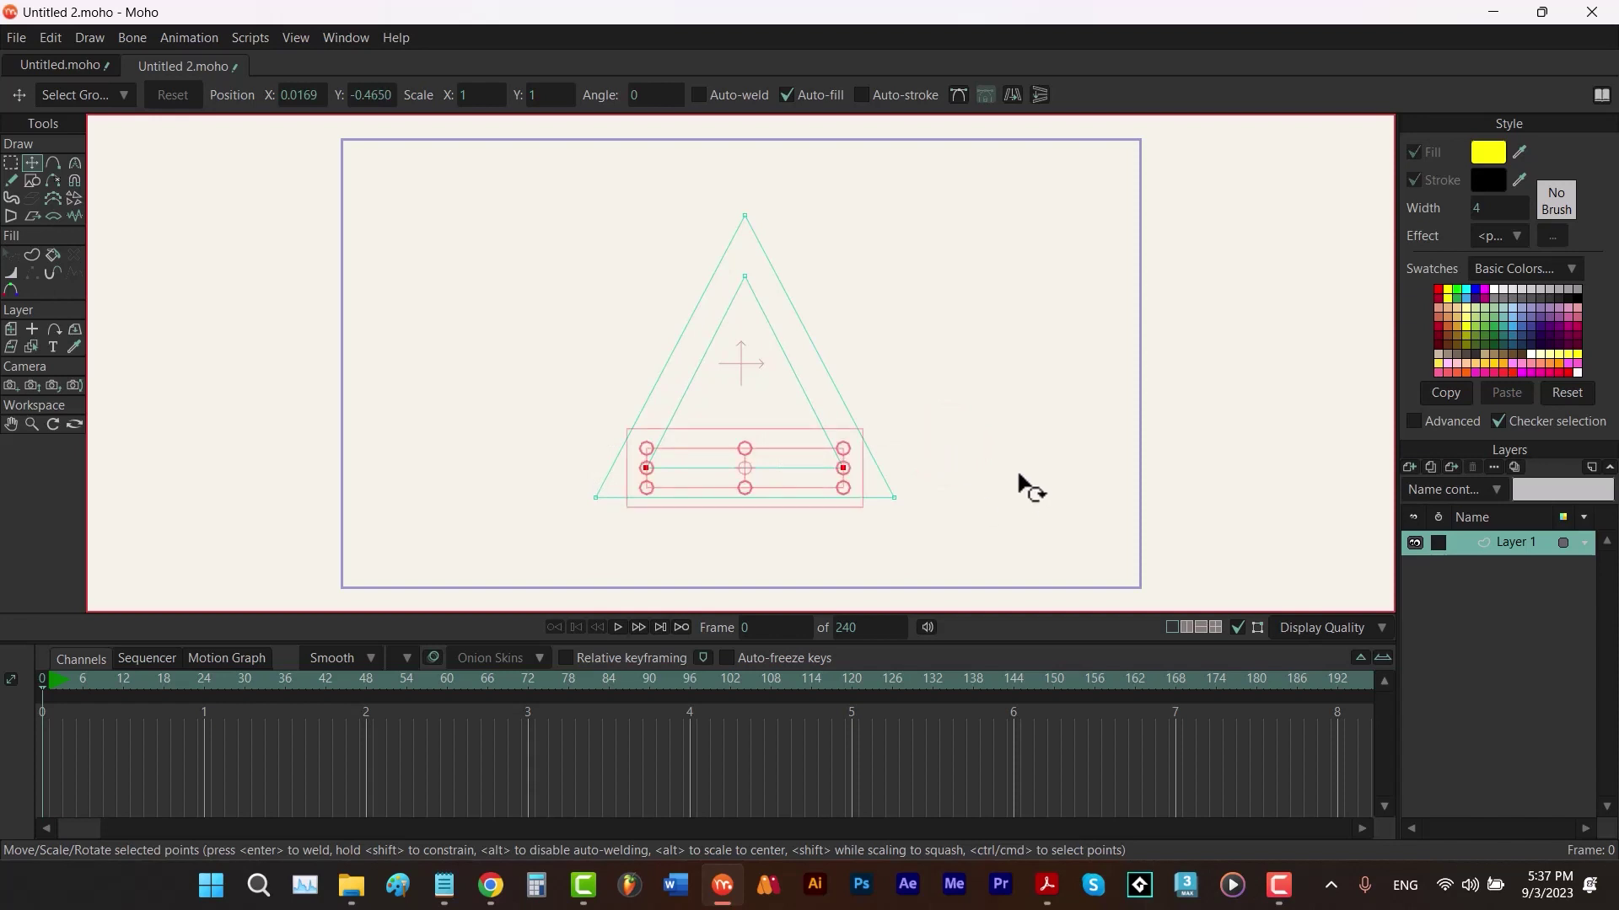
Step: Select all edges of both triangles and create one shape from them with both fill and stroke
{"action": "key", "text": "u"}
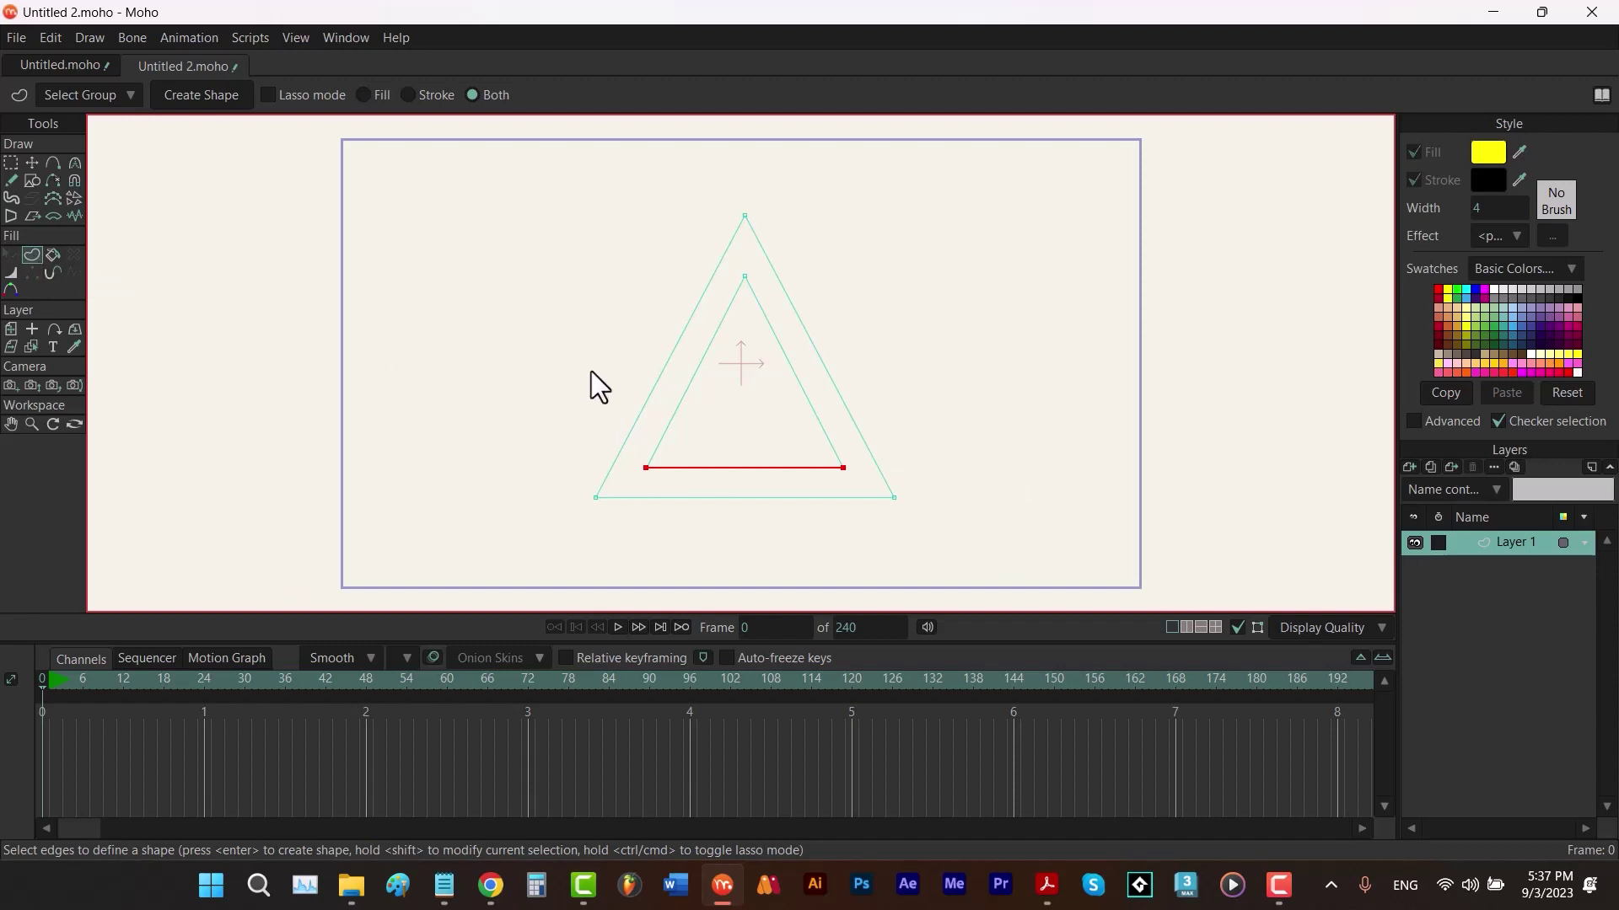
{"action": "key", "text": "ctrl+a"}
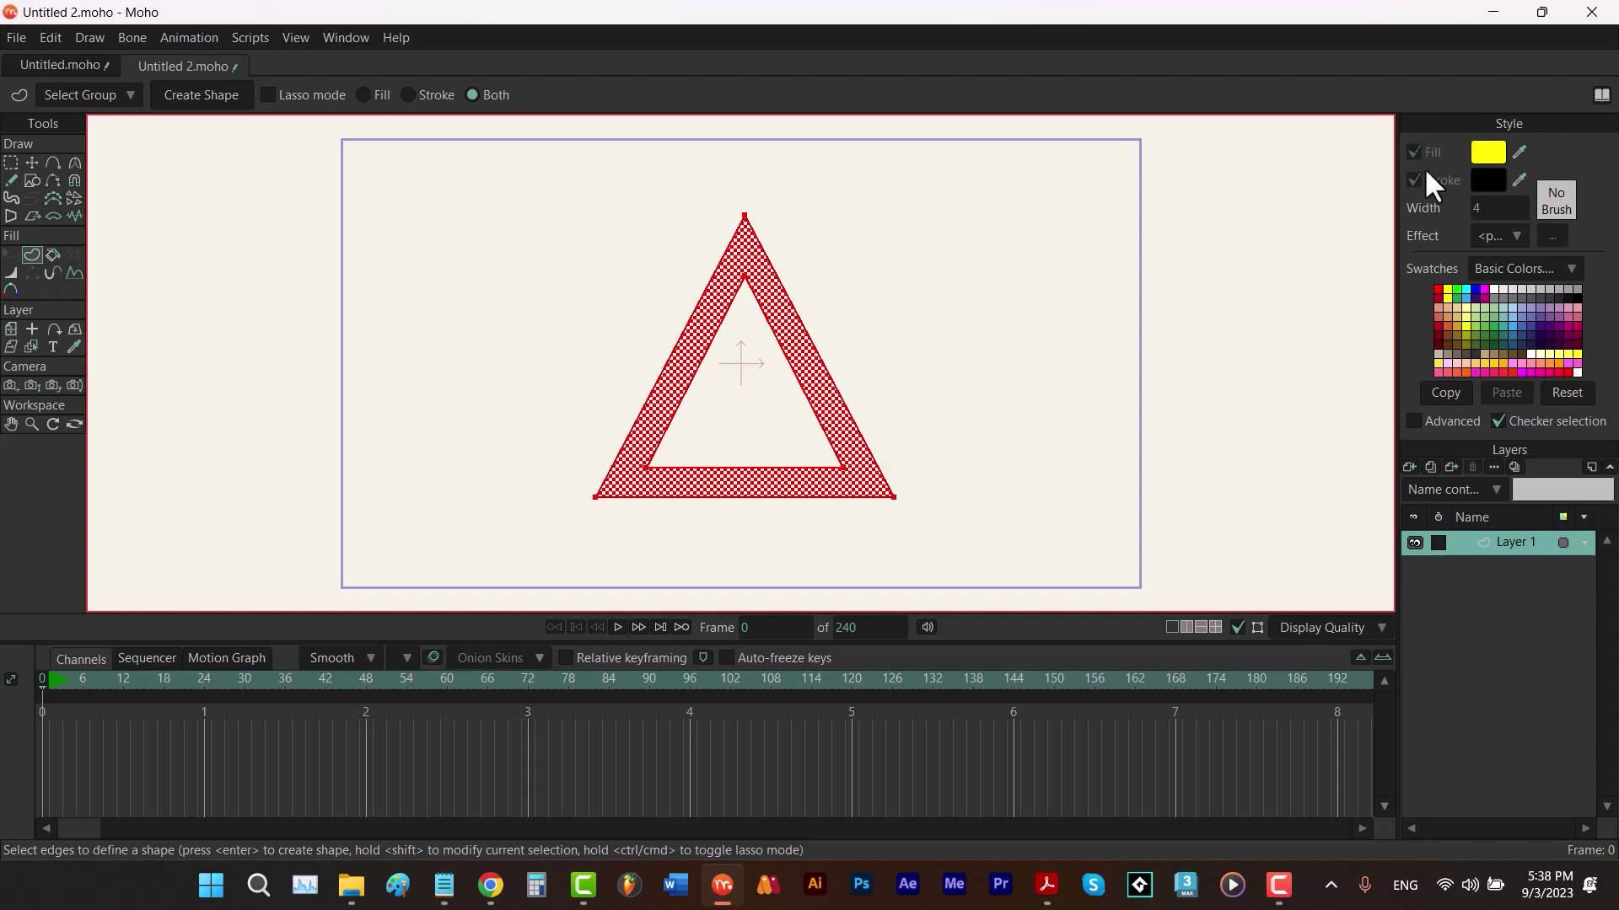
{"action": "left_click", "coordinate": [240, 105]}
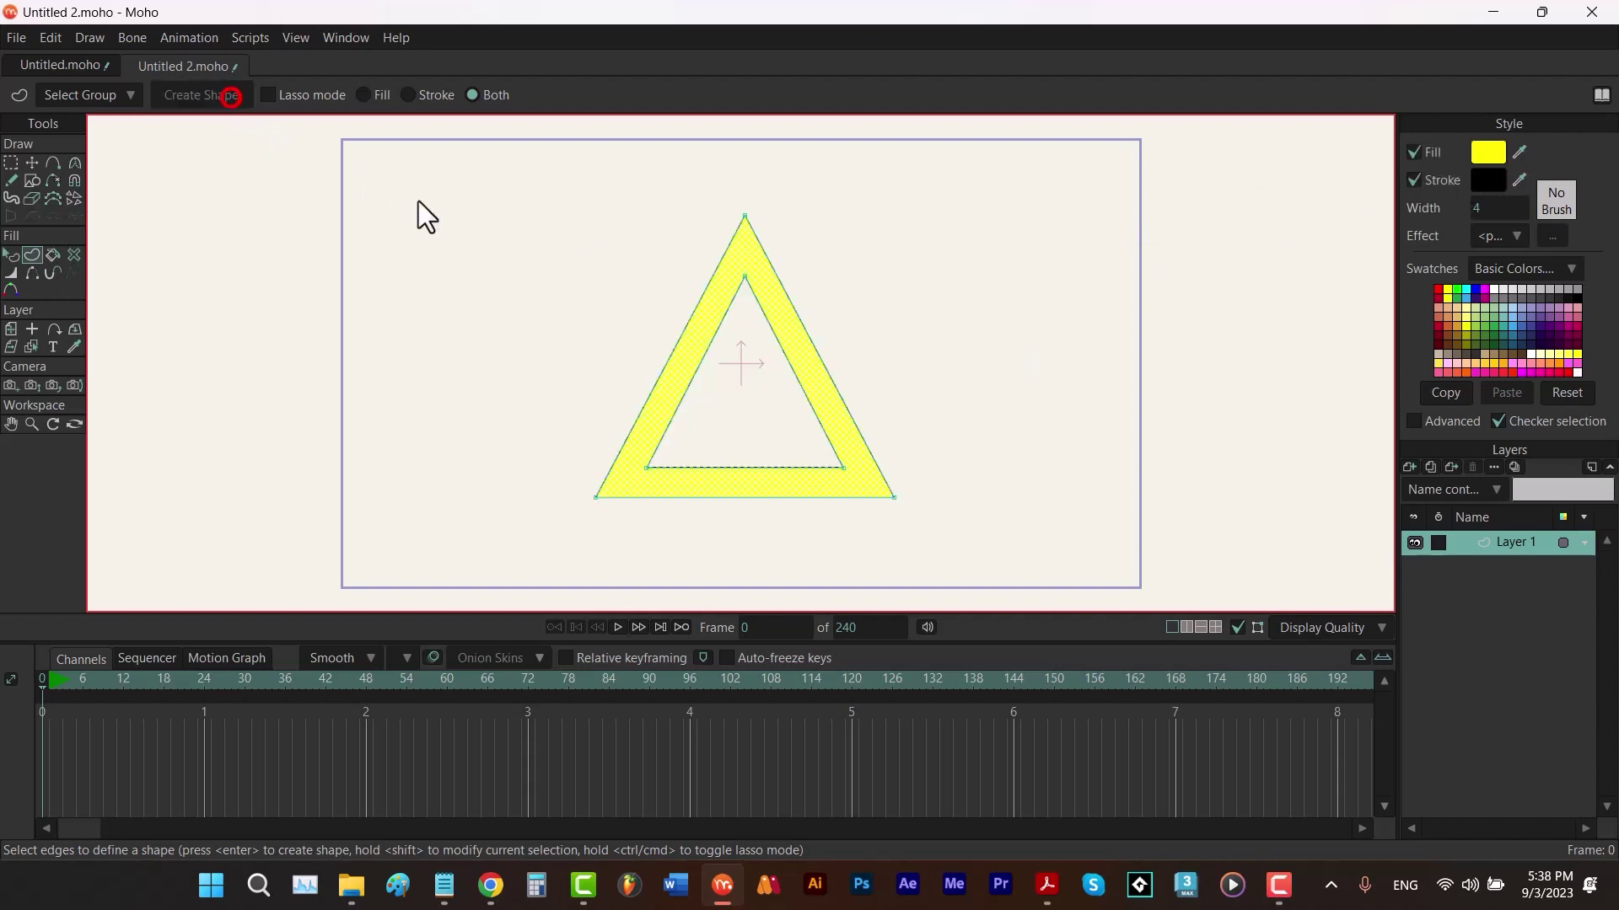
Step: Rename the triangle's layer as T and set its label color to Yellow
{"action": "double_click", "coordinate": [1504, 541]}
{"action": "type", "text": "T"}
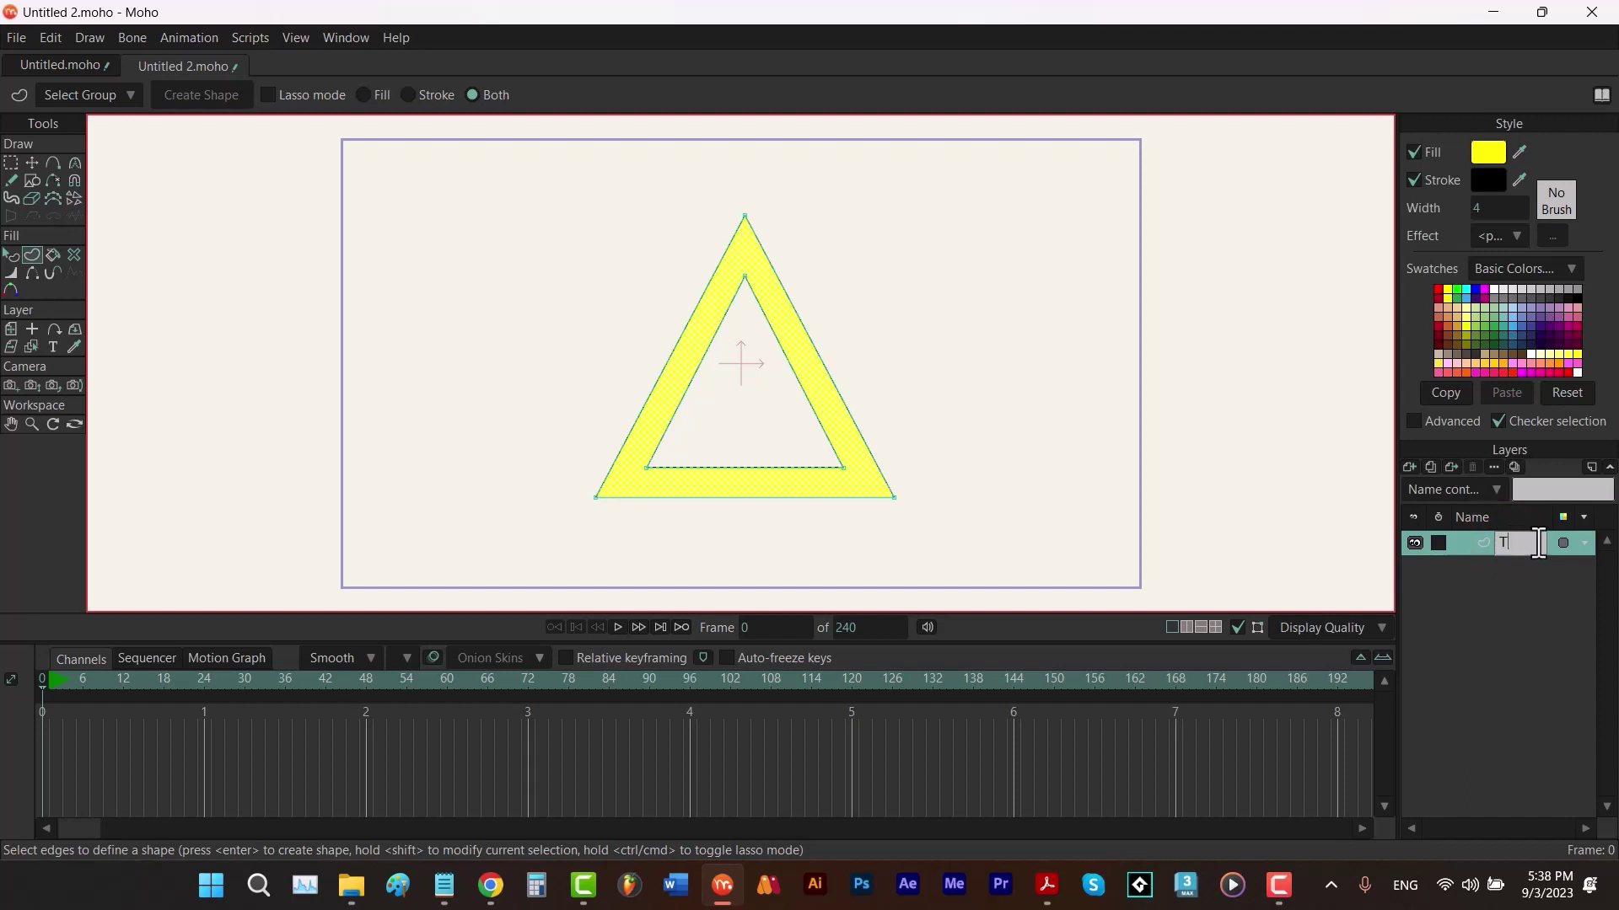
{"action": "left_click", "coordinate": [1564, 542]}
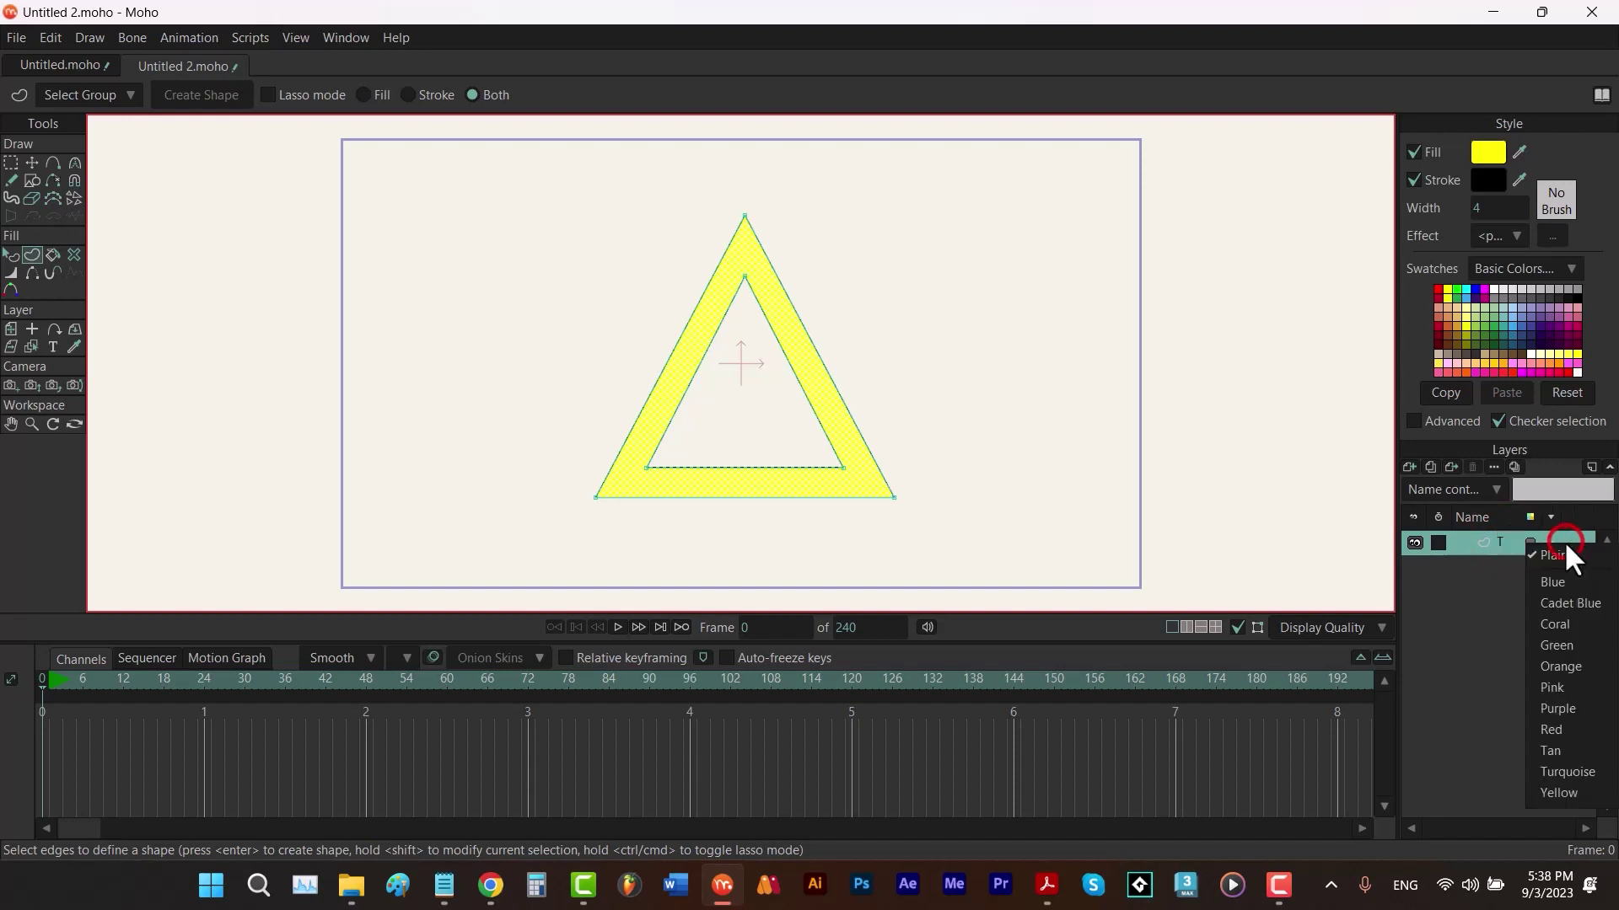
{"action": "left_click", "coordinate": [1559, 792]}
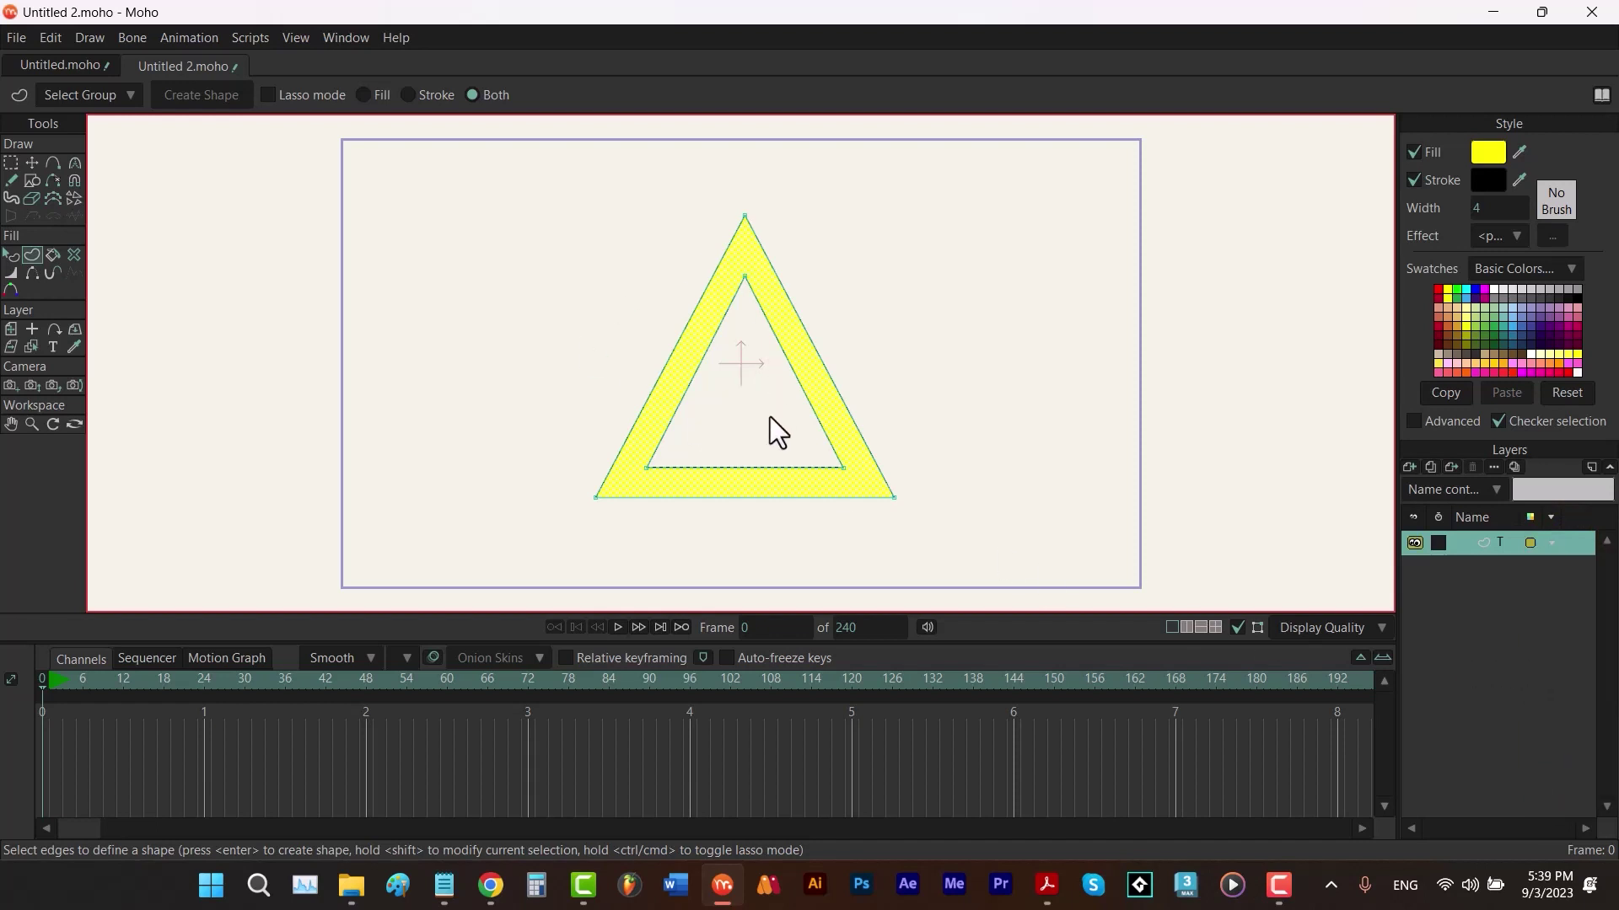
Step: Deselect the shape, select all the triangle's points and move them straight down to about Y -0.028
{"action": "key", "text": "Return"}
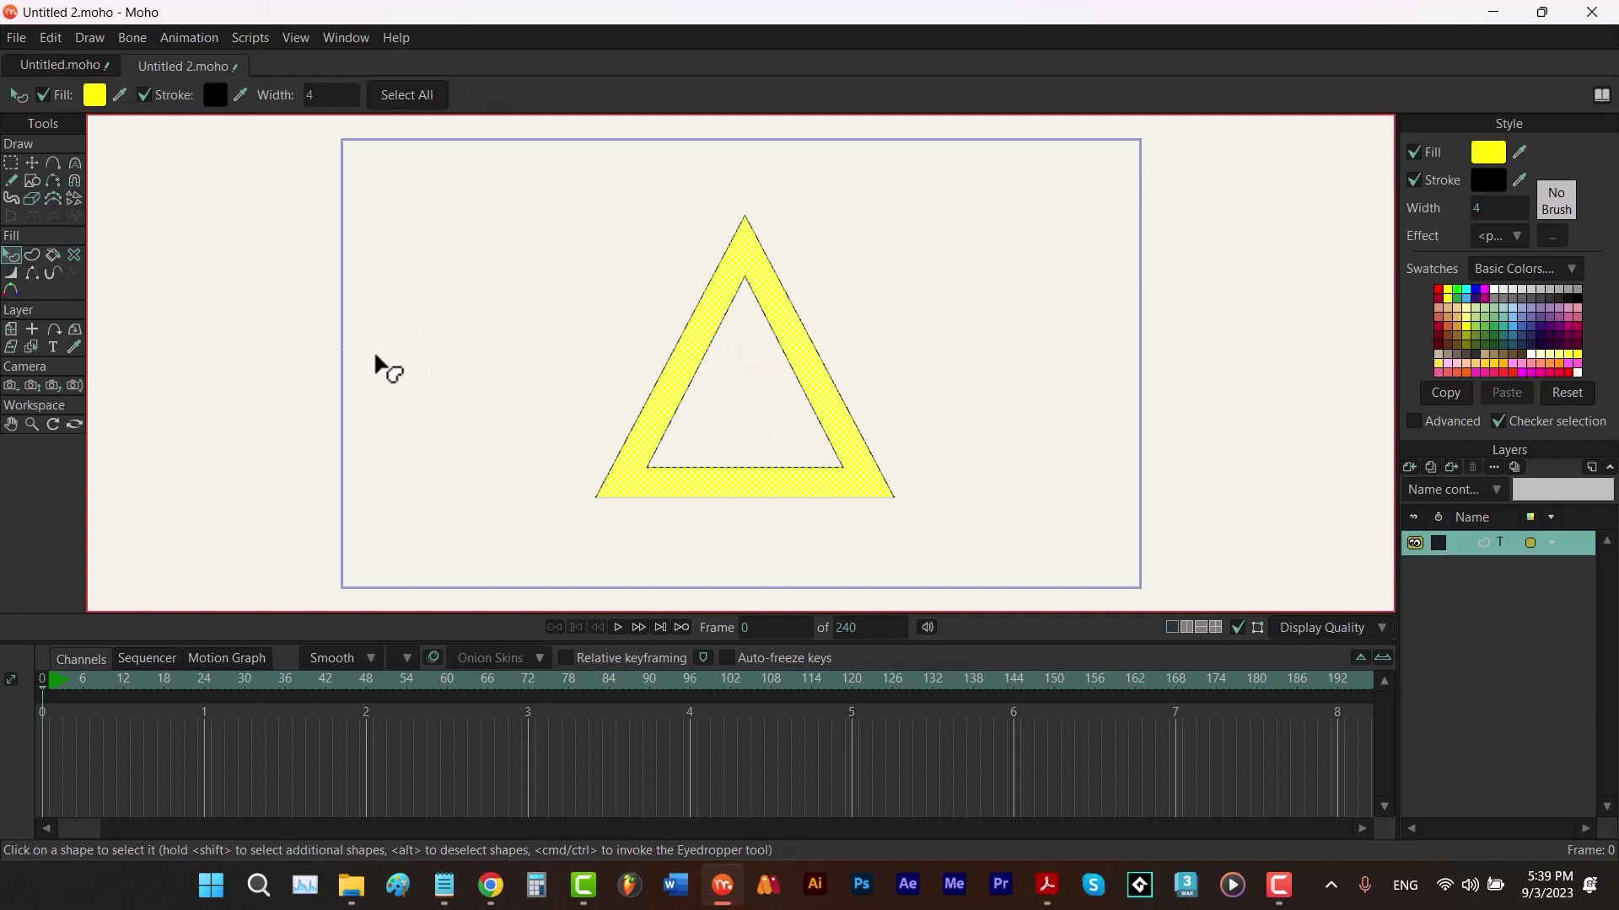
{"action": "left_click", "coordinate": [482, 386]}
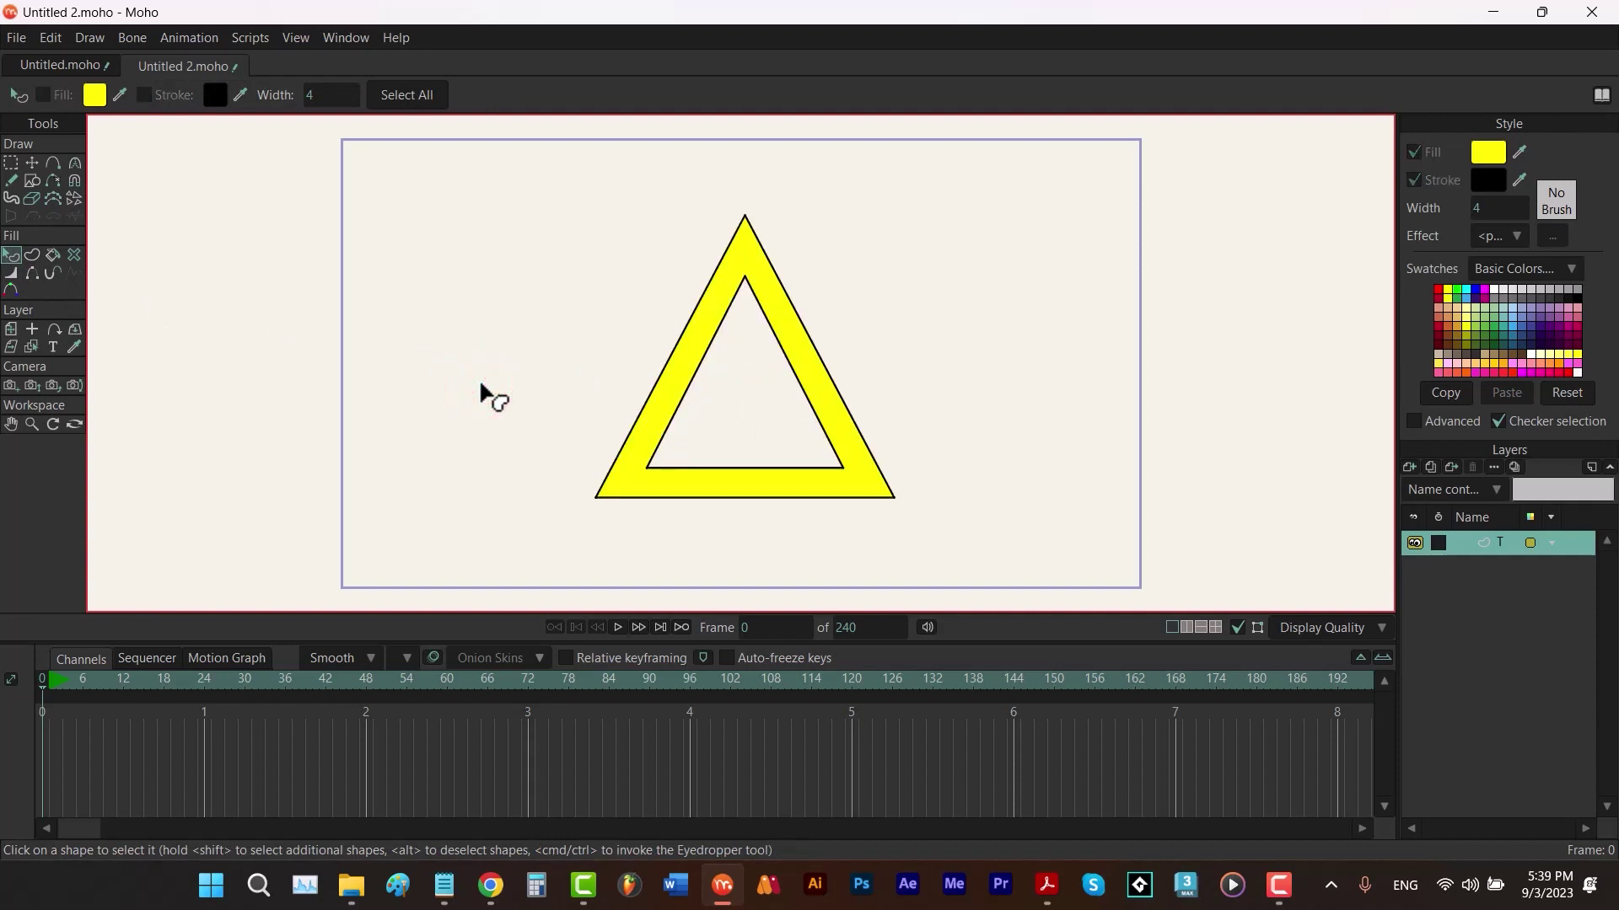
{"action": "key", "text": "t"}
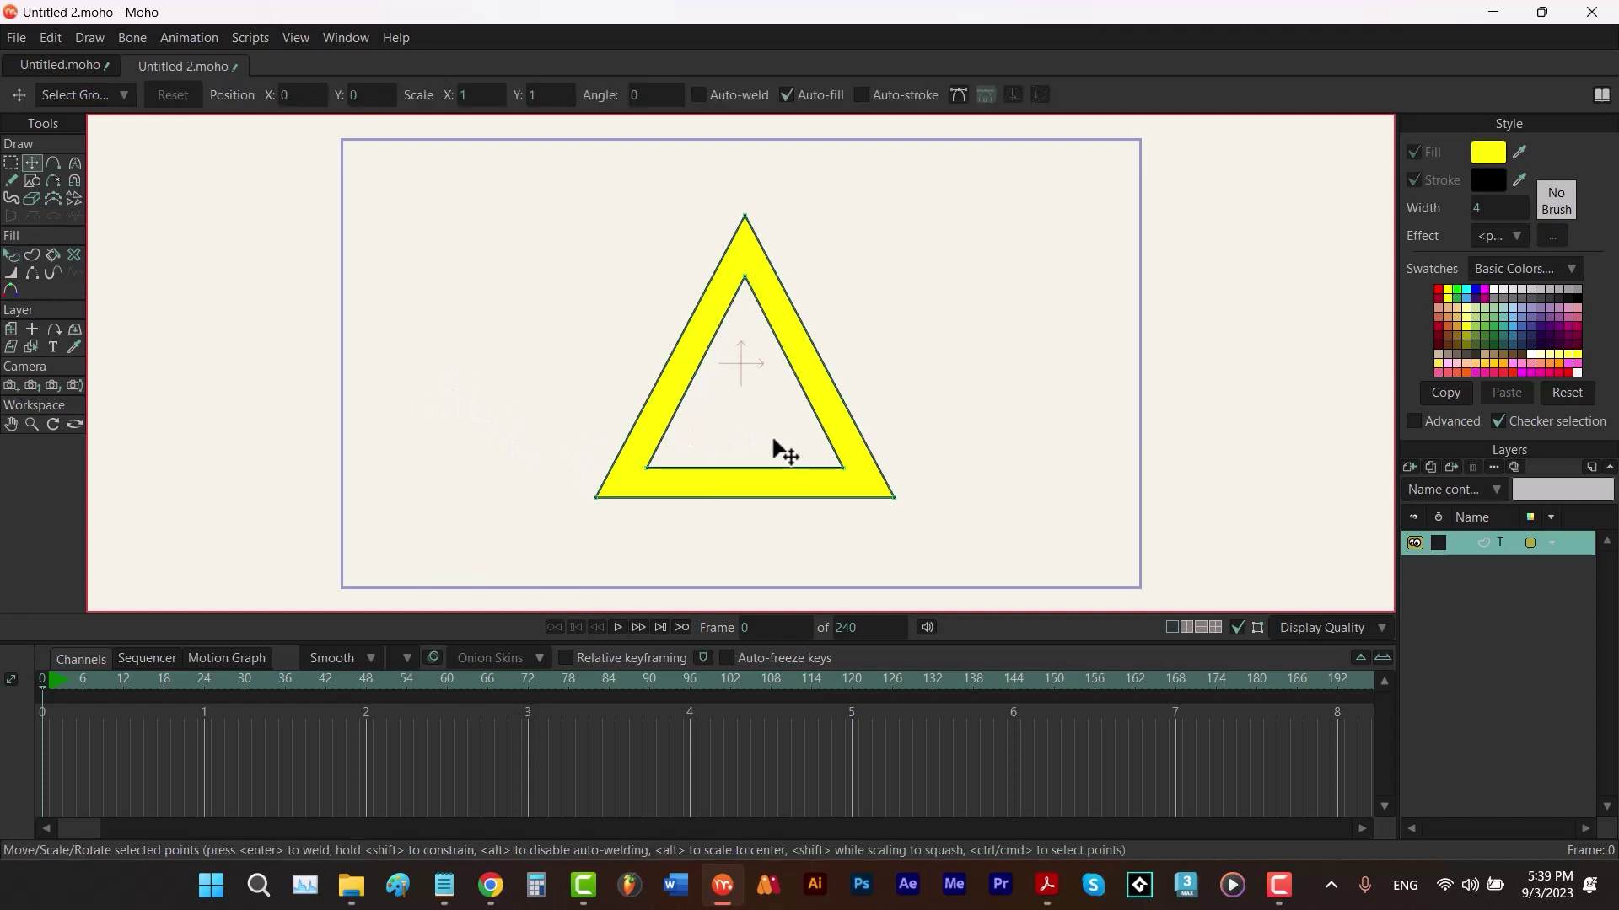
{"action": "key", "text": "ctrl+a"}
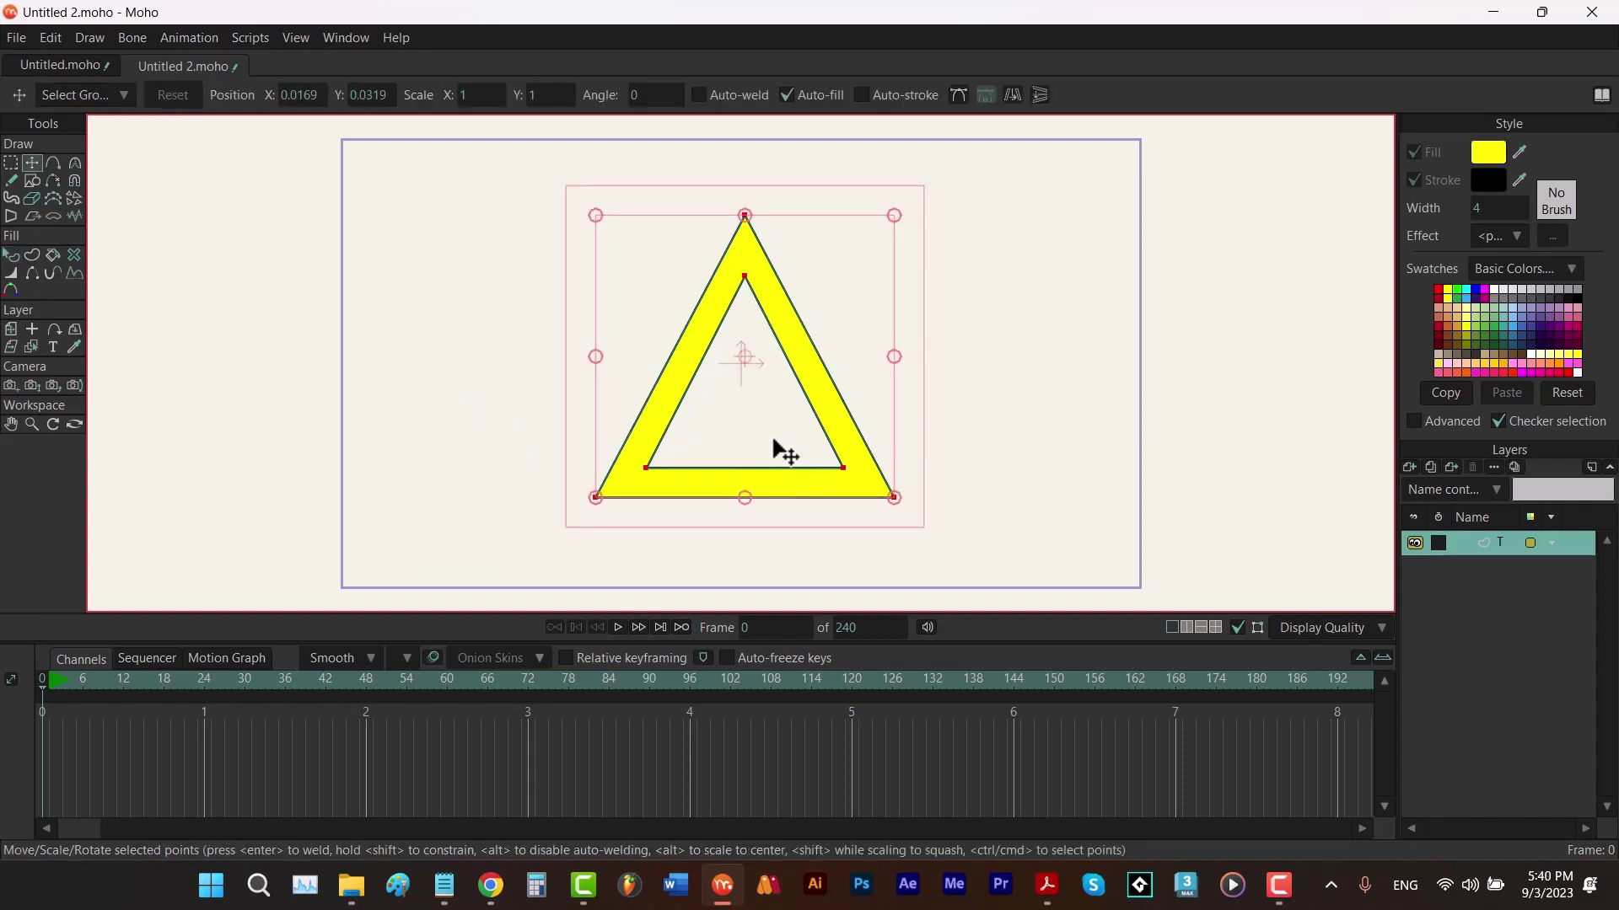
{"action": "left_click_drag", "start_coordinate": [774, 441], "coordinate": [770, 460]}
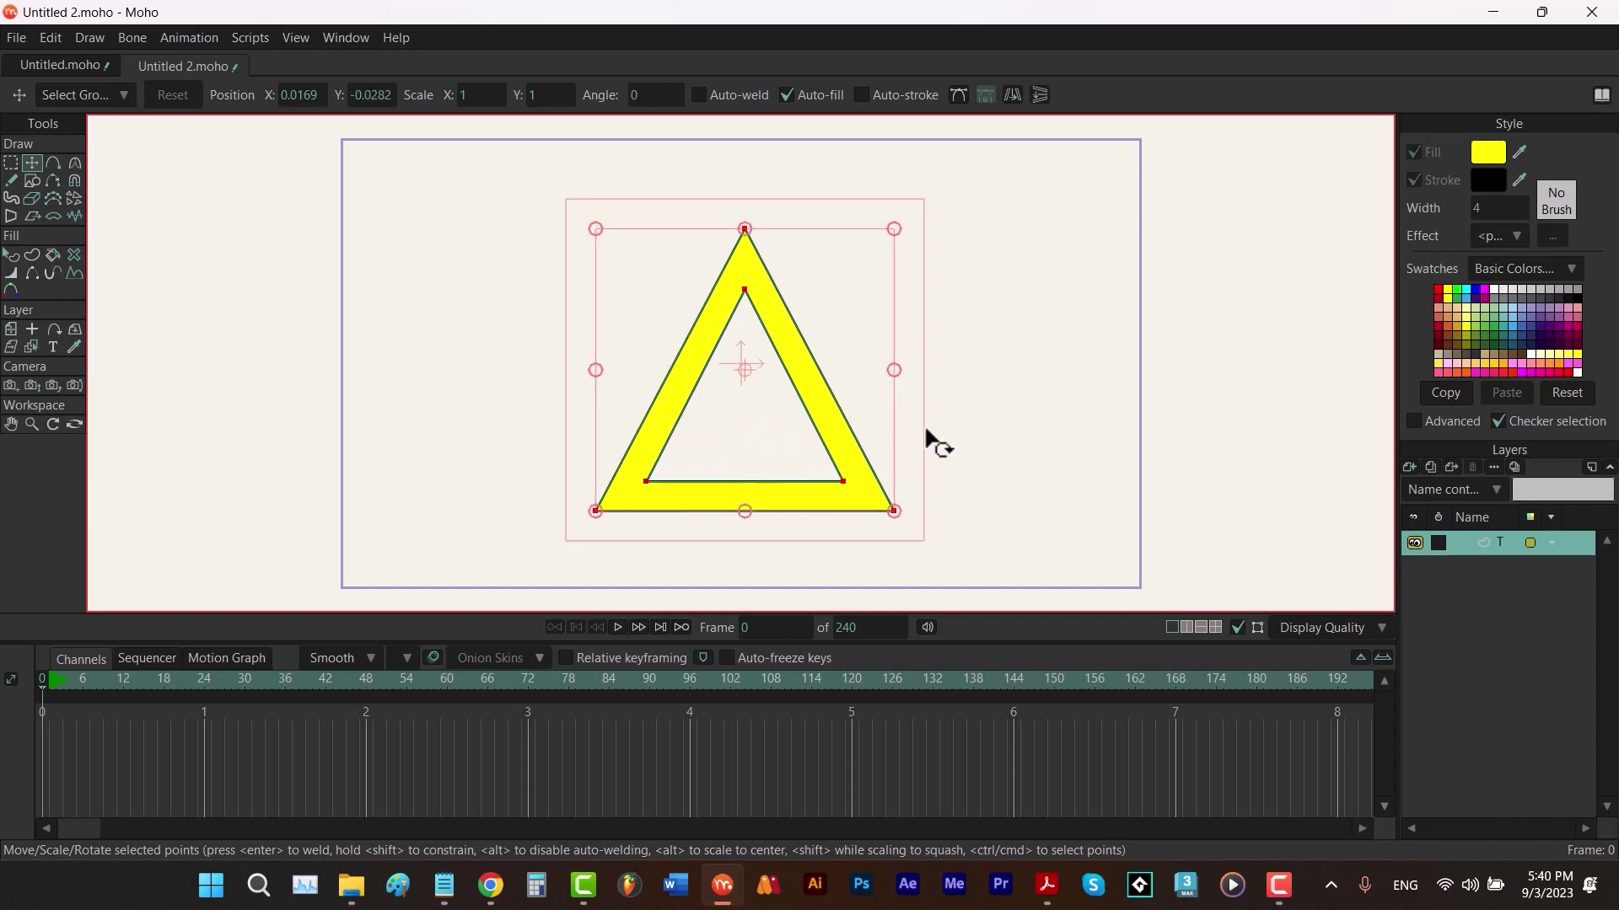
Step: Add a vector layer named S1 with a Red label, and draw a red circle with fill and stroke over the triangle's apex
{"action": "left_click", "coordinate": [1409, 467]}
{"action": "left_click", "coordinate": [1418, 487]}
{"action": "type", "text": "S1"}
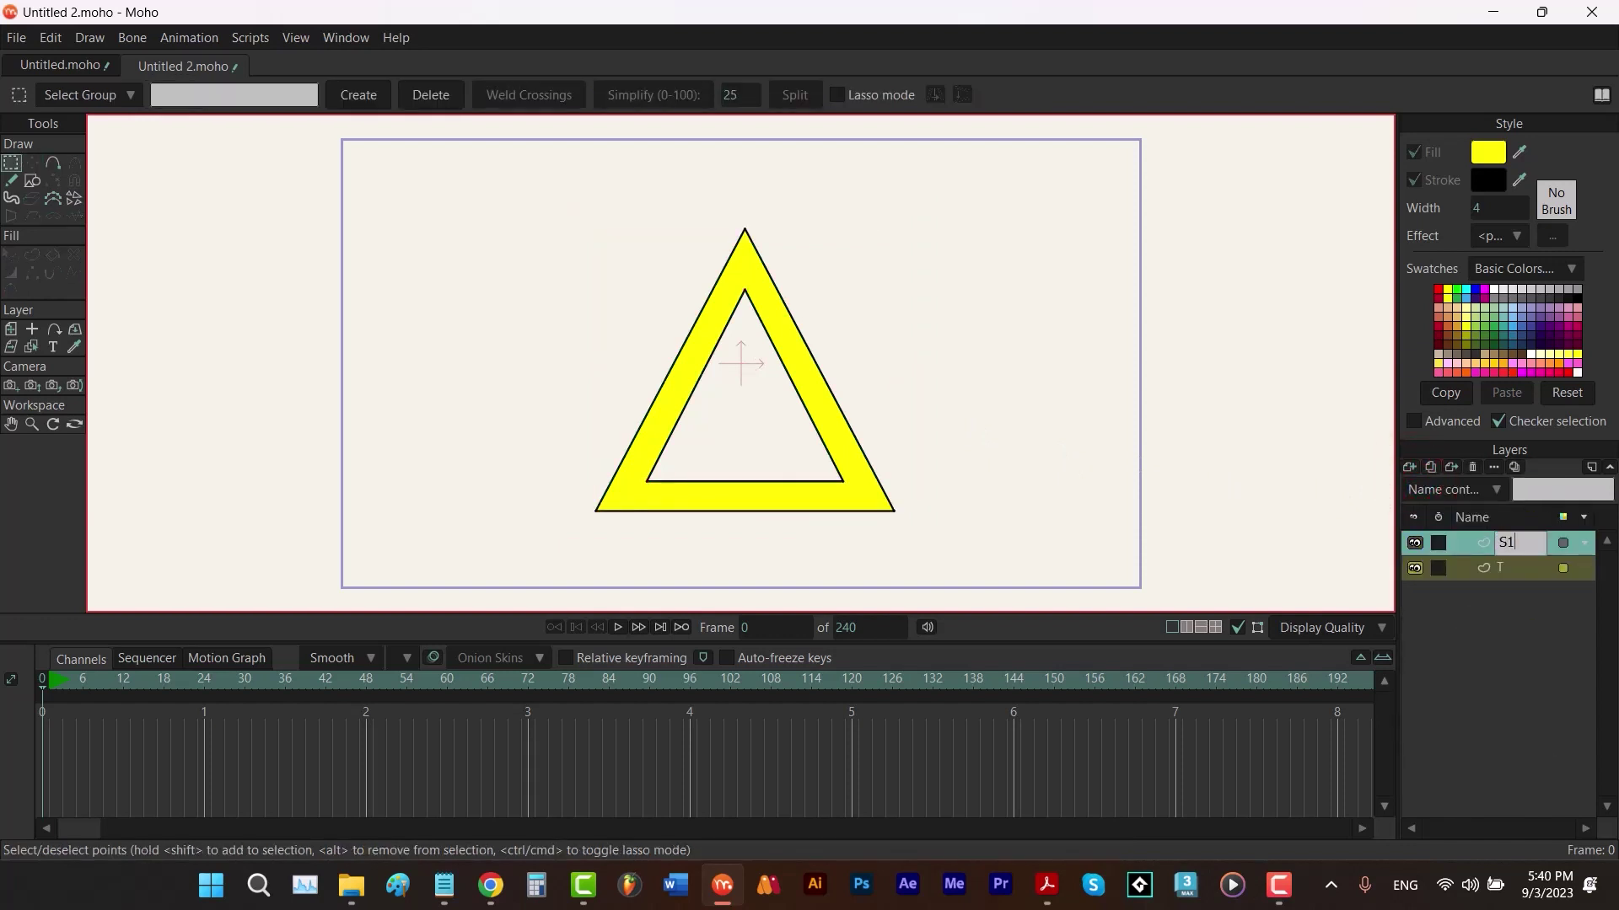
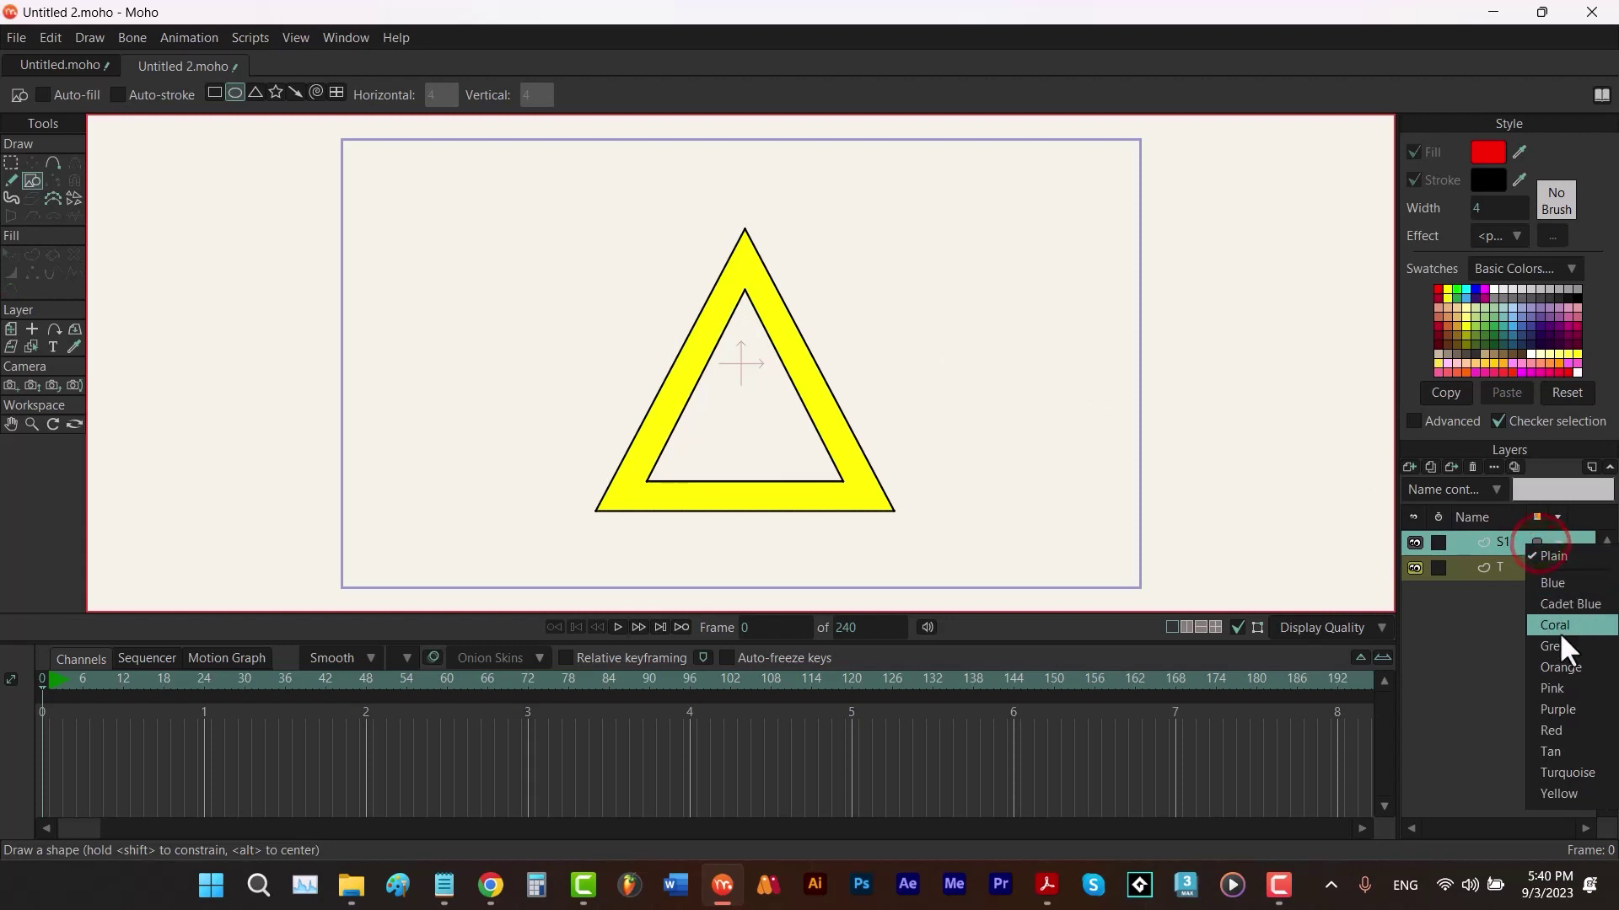
{"action": "left_click", "coordinate": [1565, 727]}
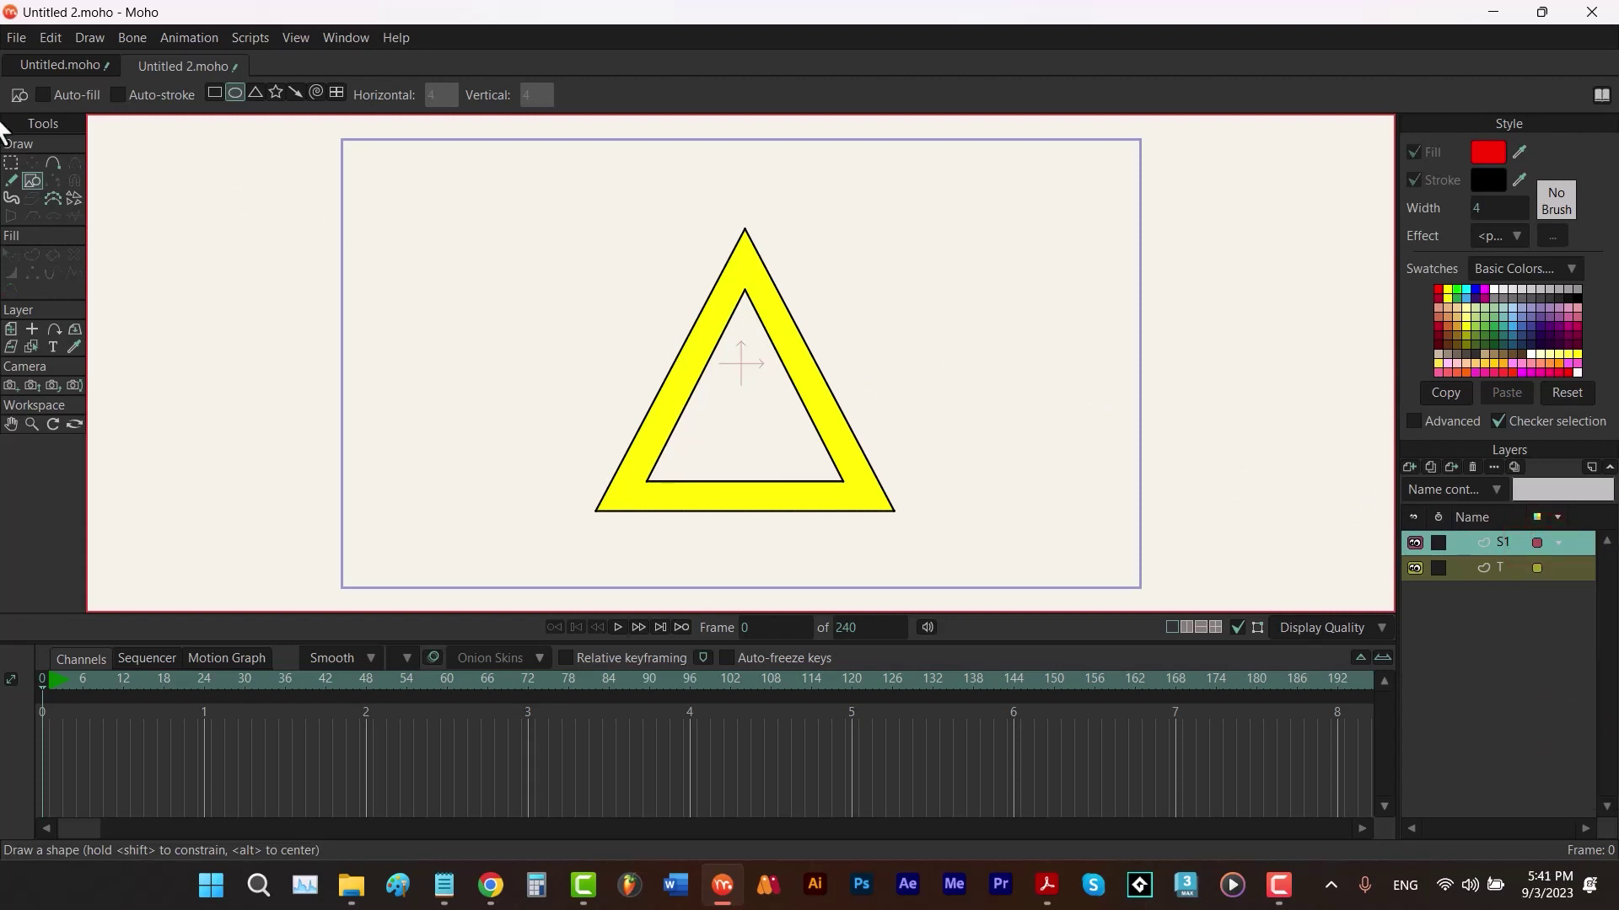
{"action": "left_click", "coordinate": [120, 94]}
{"action": "mouse_move", "coordinate": [744, 264]}
{"action": "left_mouse_down"}
{"action": "mouse_move", "coordinate": [777, 275]}
{"action": "mouse_move", "coordinate": [777, 312]}
{"action": "mouse_move", "coordinate": [797, 307]}
{"action": "left_mouse_up"}
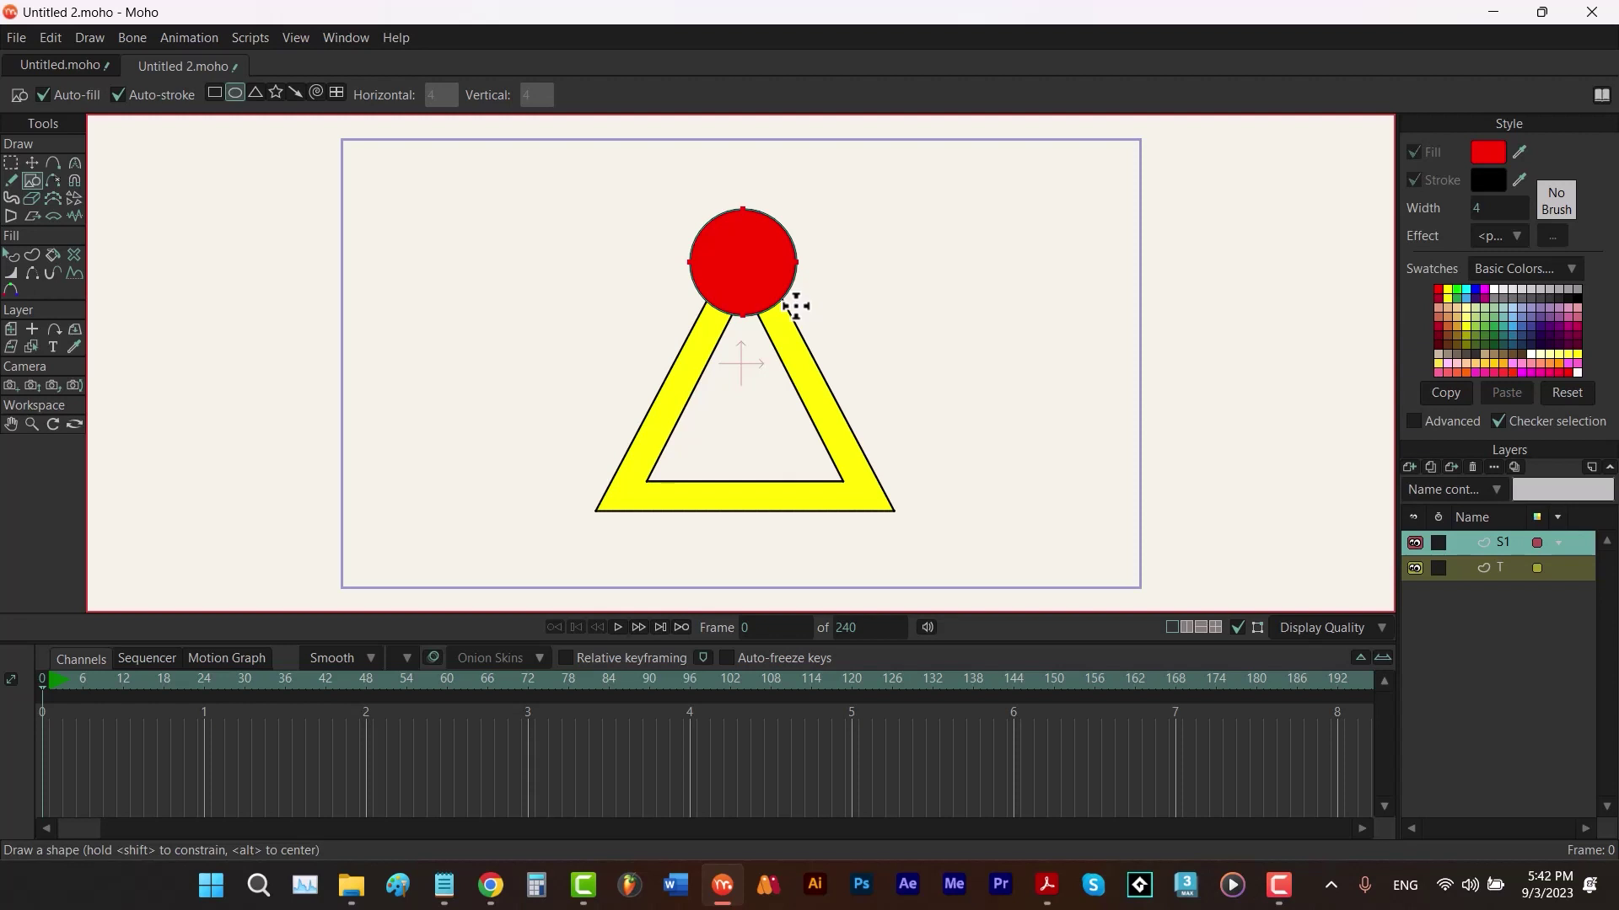
Step: At frame 12, move all points of the S1 circle straight up to about Y 0.7207
{"action": "key", "text": "t"}
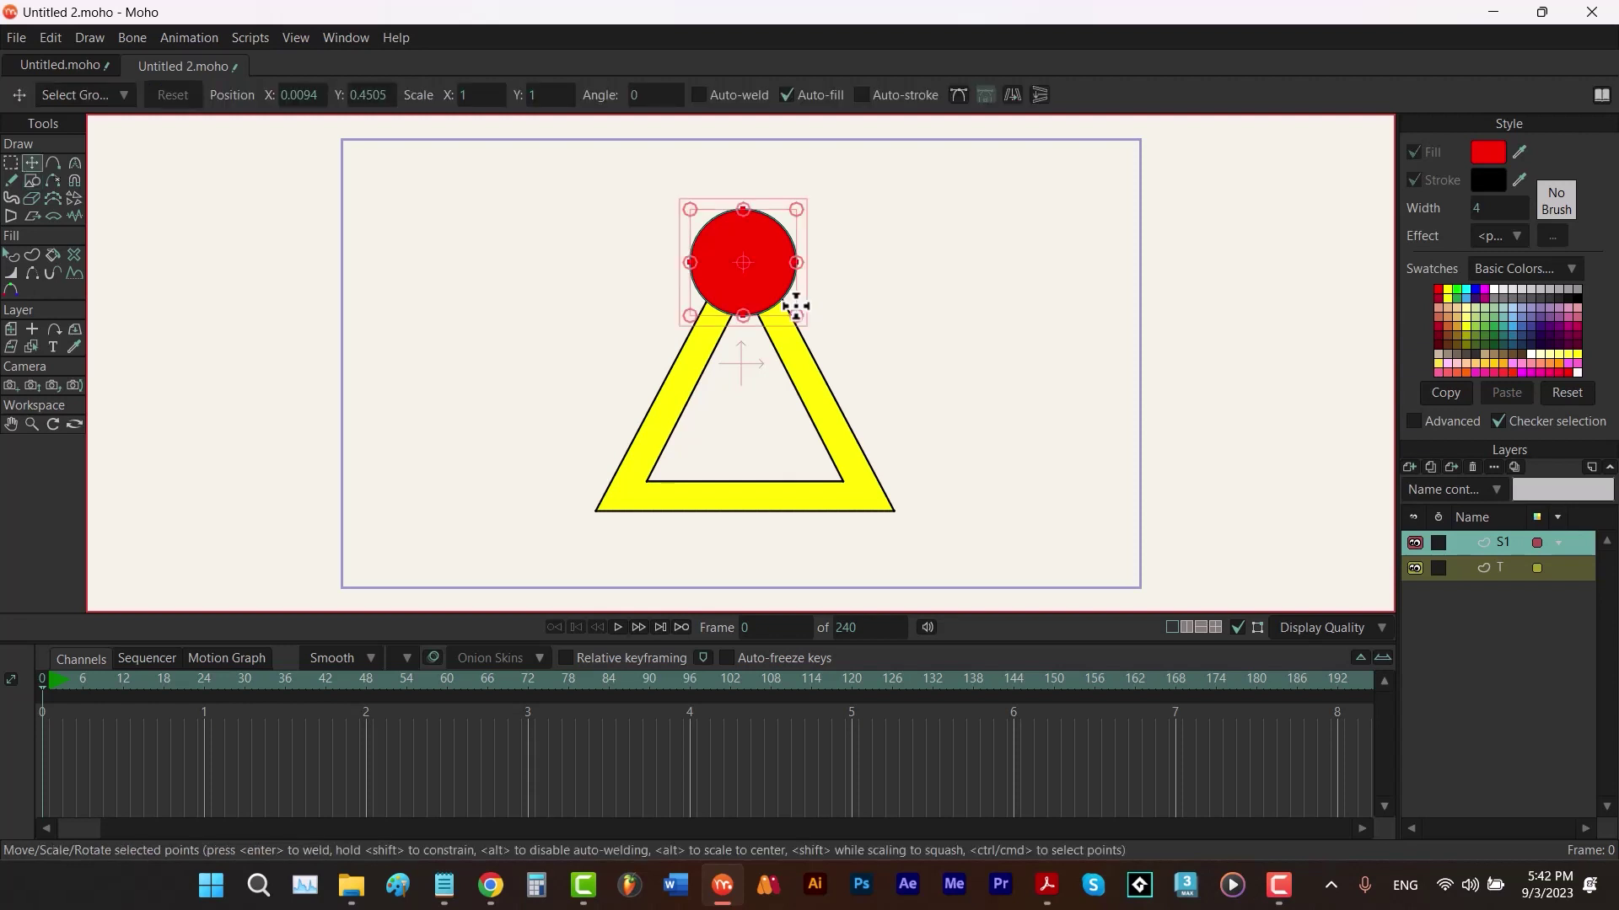
{"action": "left_click", "coordinate": [123, 681]}
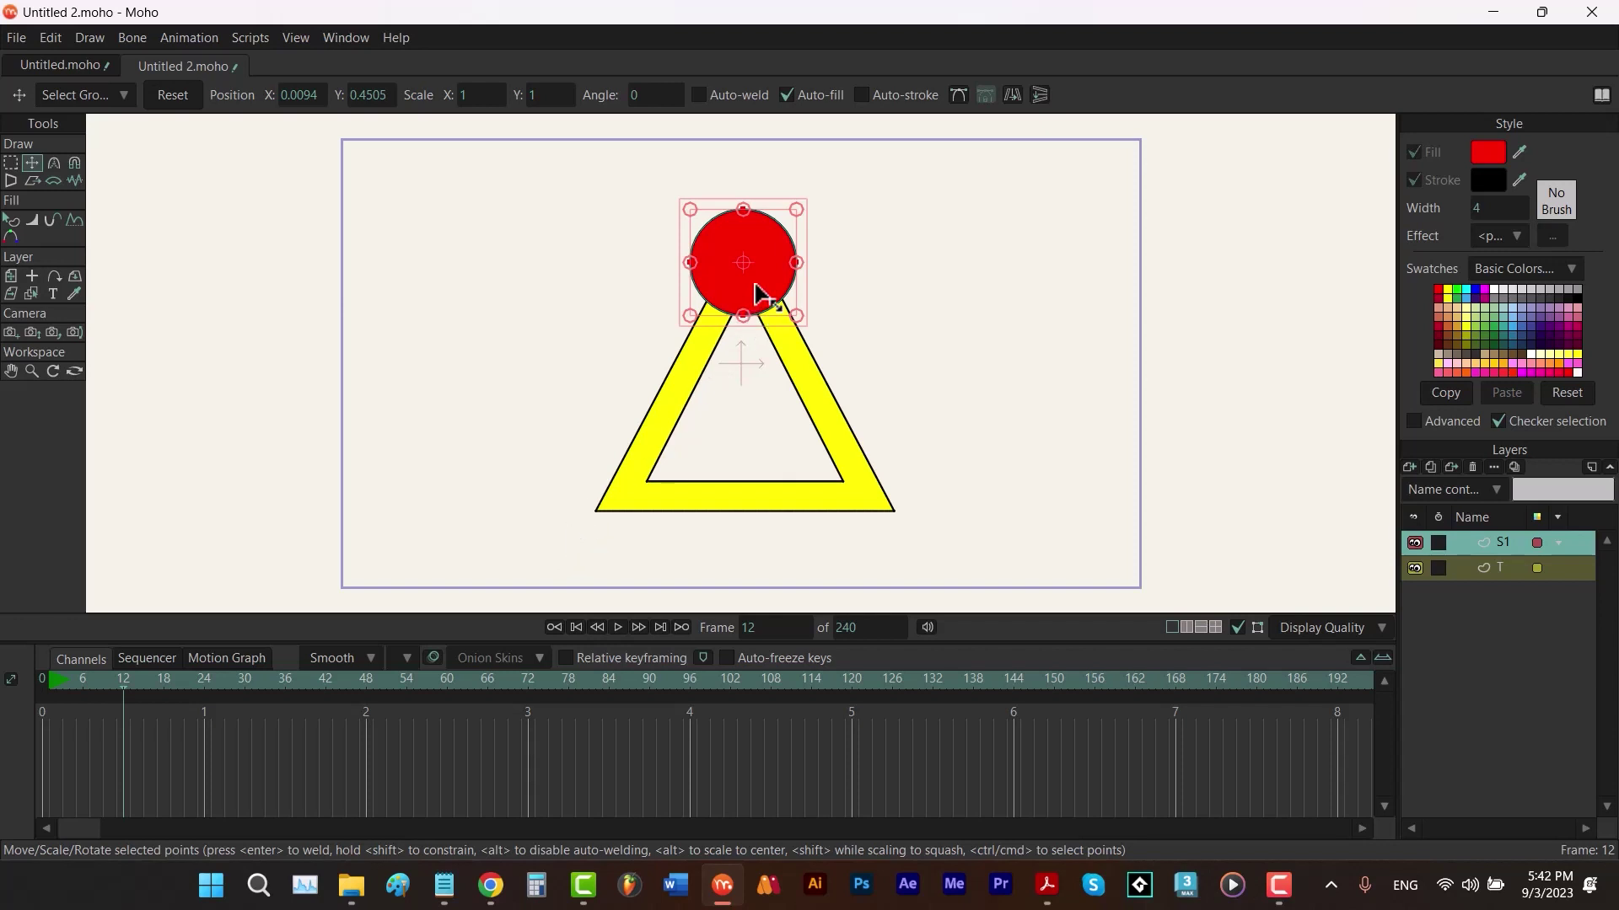
{"action": "left_click_drag", "start_coordinate": [756, 293], "coordinate": [763, 231]}
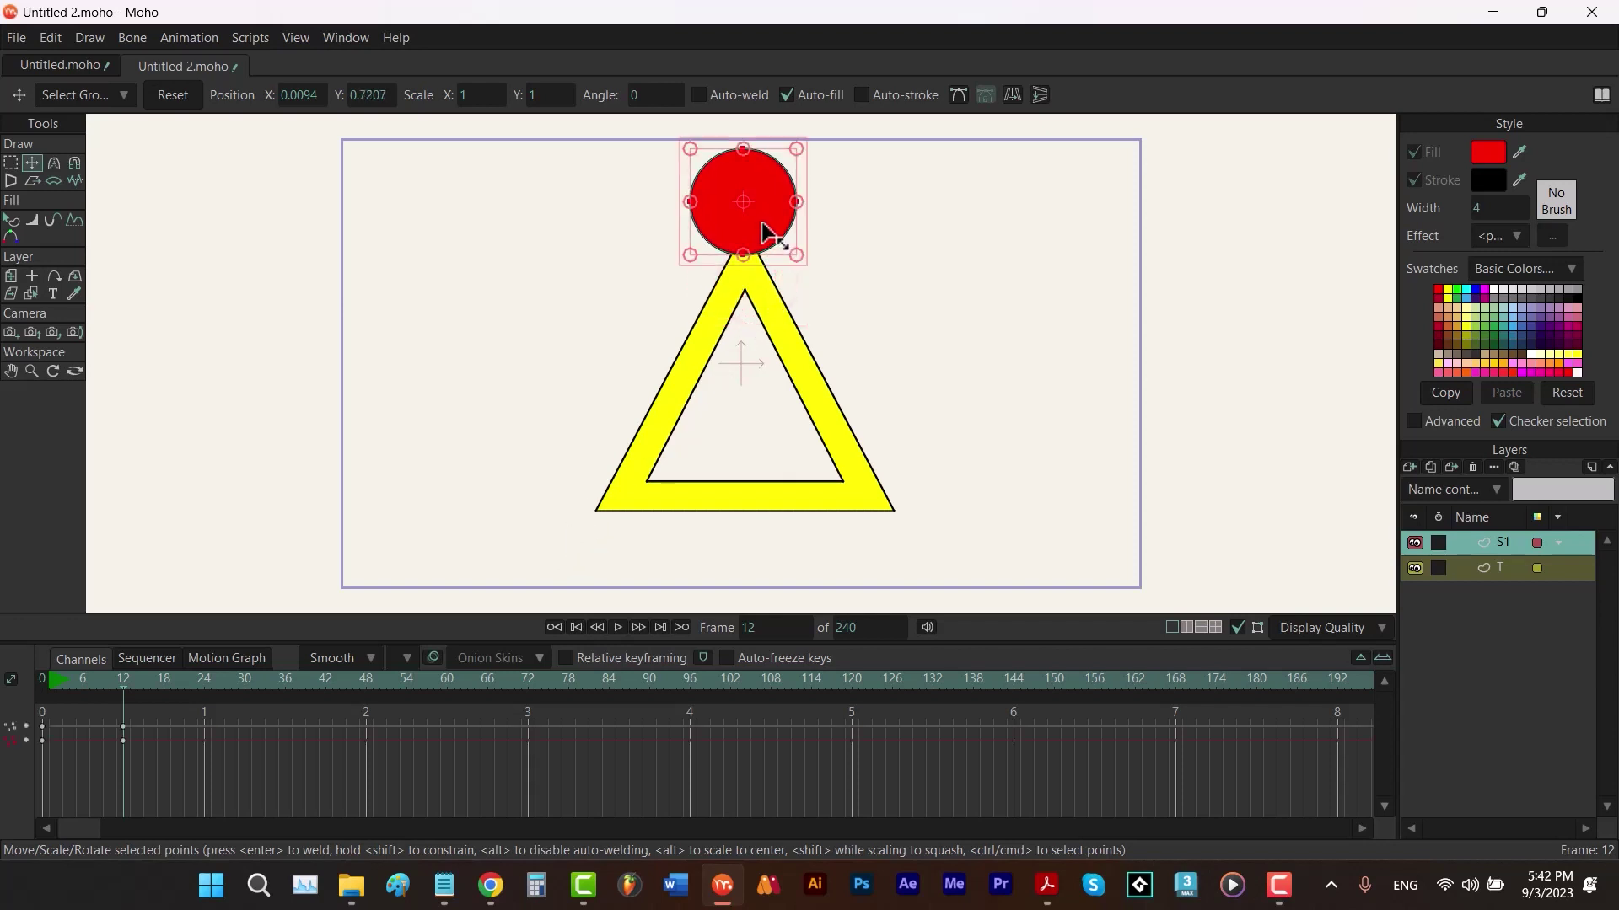
Step: Copy the S1 circle's frame 0 keyframes to frame 1
{"action": "mouse_move", "coordinate": [118, 681]}
{"action": "left_mouse_down"}
{"action": "mouse_move", "coordinate": [32, 689]}
{"action": "mouse_move", "coordinate": [120, 691]}
{"action": "left_mouse_up"}
{"action": "left_click_drag", "start_coordinate": [59, 711], "coordinate": [43, 750]}
{"action": "left_click", "coordinate": [48, 685]}
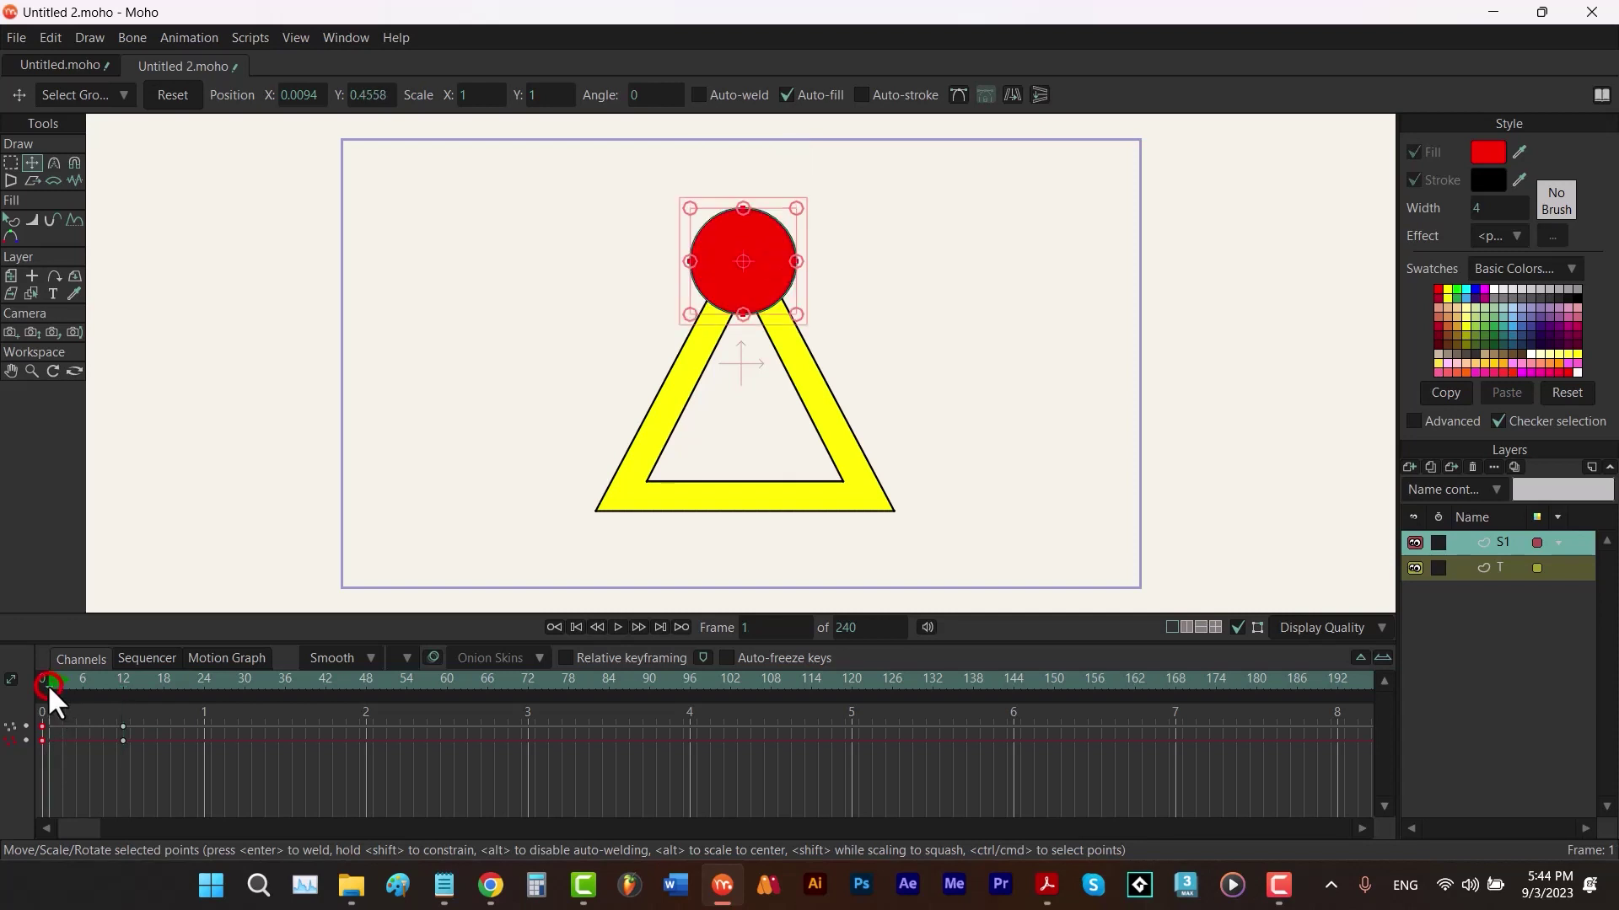
{"action": "key", "text": "Down"}
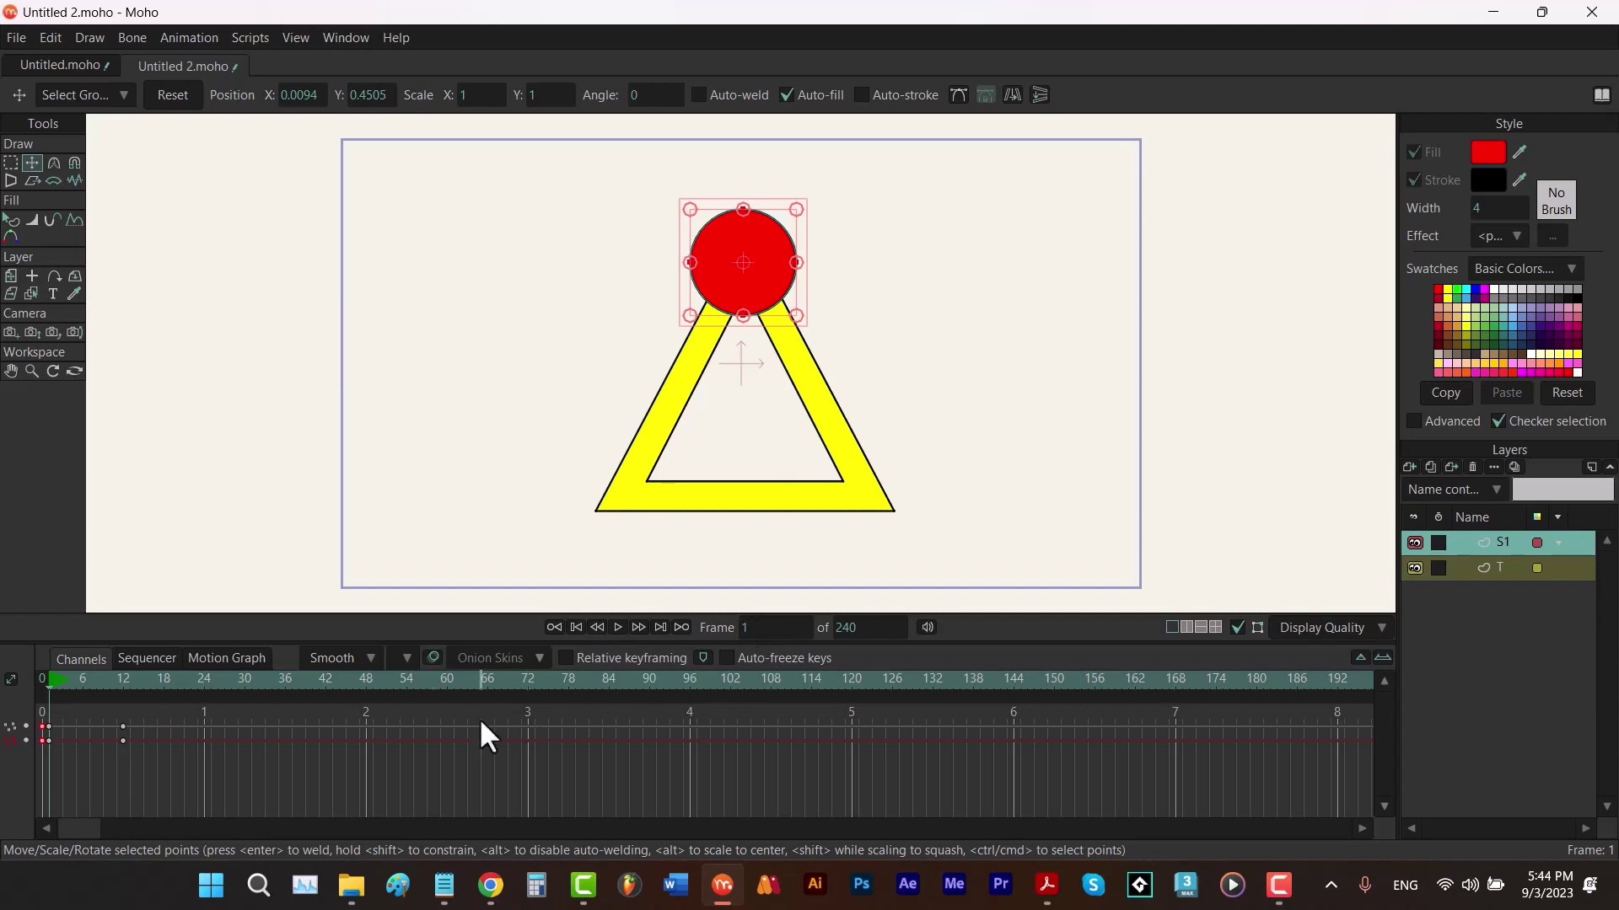
Step: Shift the S1 keyframes at frames 1 and 12 to frames 37 and 48 for a preview, and shift them back
{"action": "left_click_drag", "start_coordinate": [158, 716], "coordinate": [46, 752]}
{"action": "left_click_drag", "start_coordinate": [48, 741], "coordinate": [214, 736]}
{"action": "key", "text": "space"}
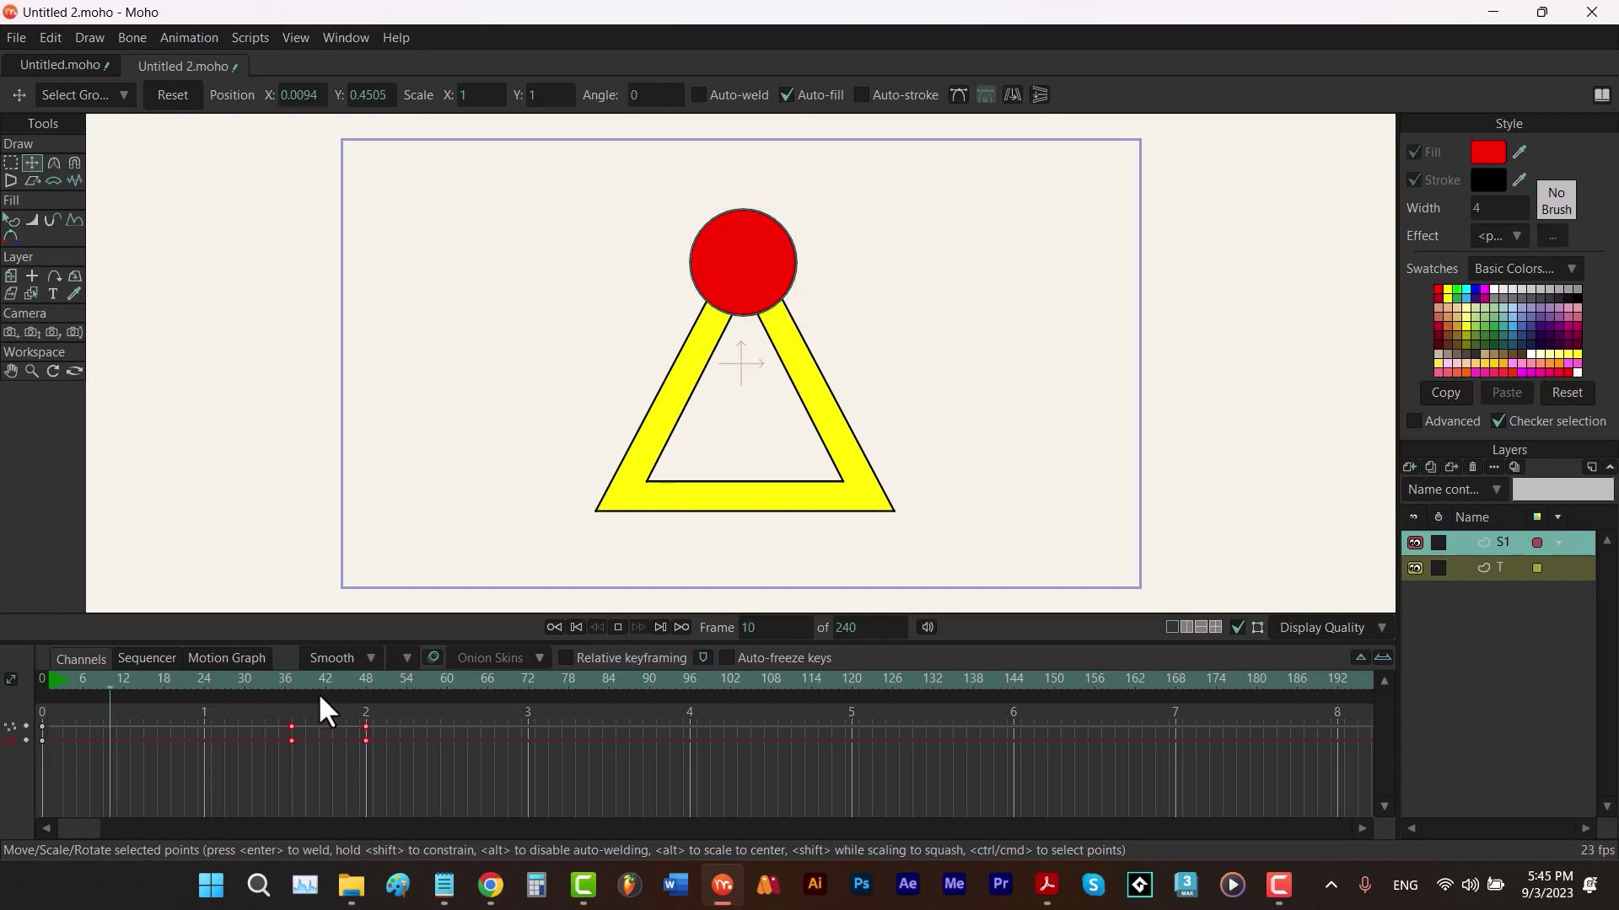
{"action": "left_click", "coordinate": [403, 722]}
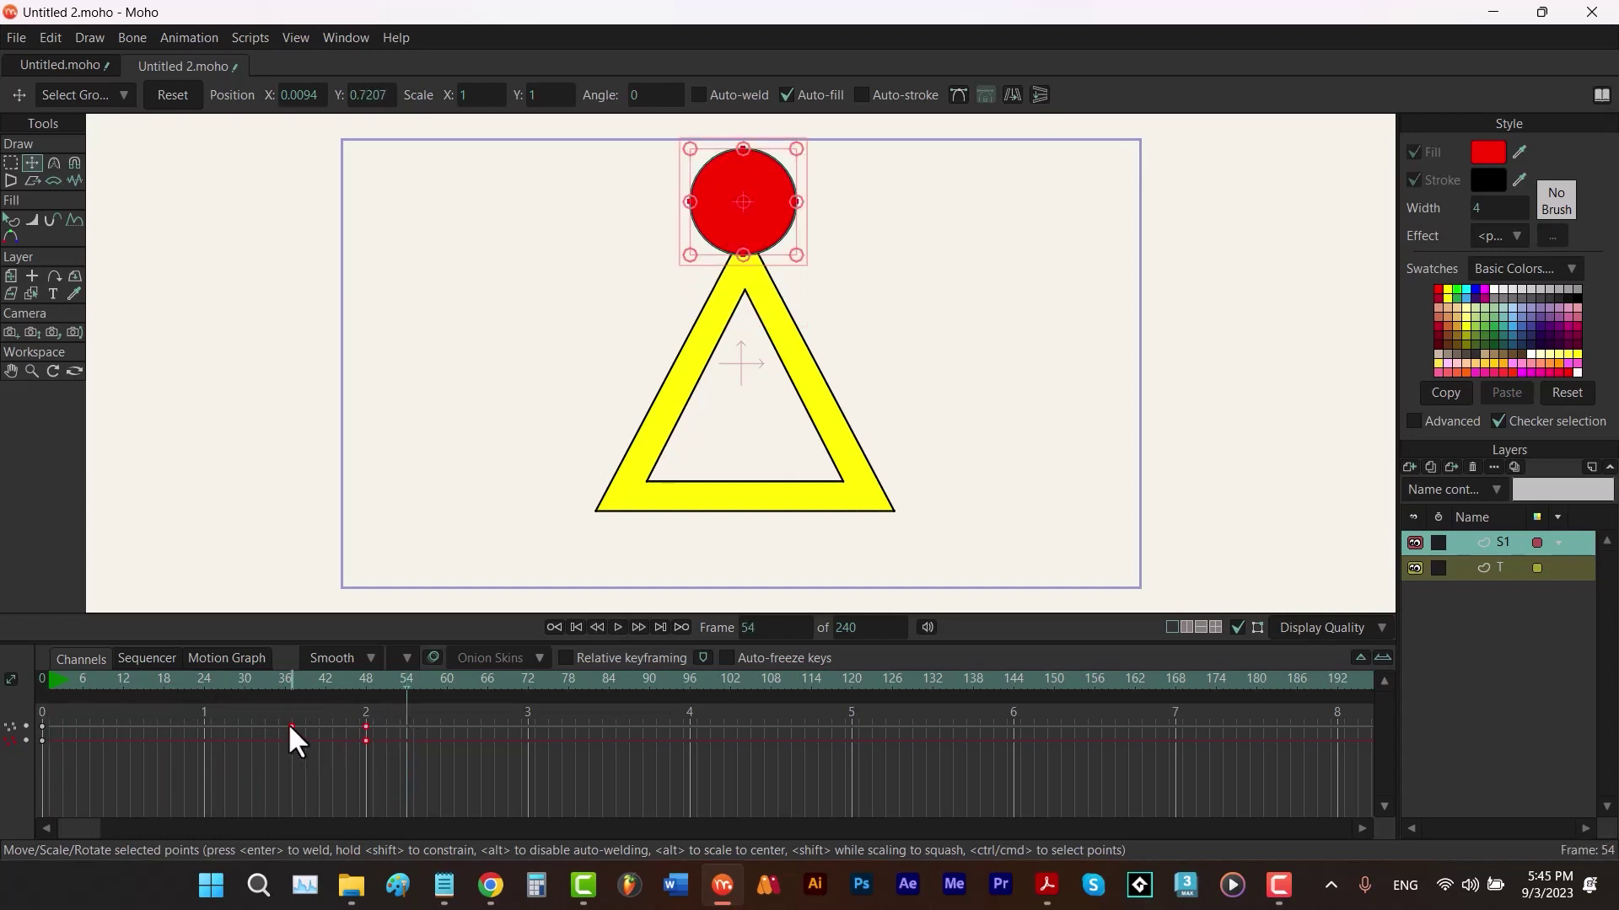
{"action": "left_click_drag", "start_coordinate": [292, 725], "coordinate": [95, 725]}
Step: At frame 0, duplicate layer S1 as S2 and move the copied layer to the triangle's lower-right corner
{"action": "left_click", "coordinate": [563, 627]}
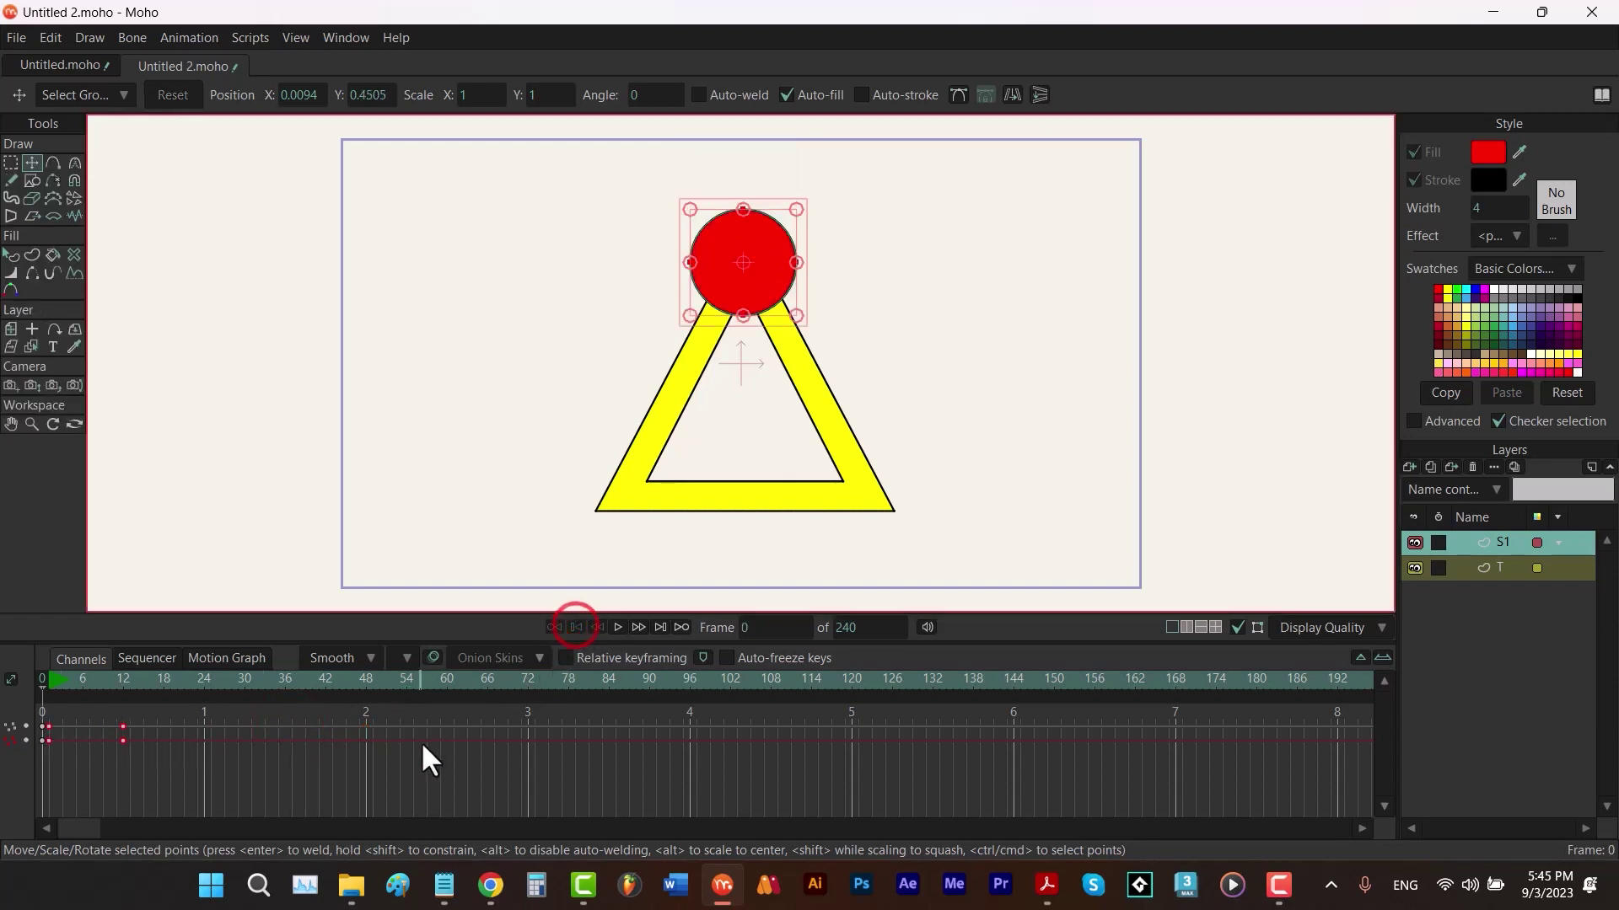
{"action": "left_click", "coordinate": [1430, 467]}
{"action": "type", "text": "S2"}
{"action": "key", "text": "Return"}
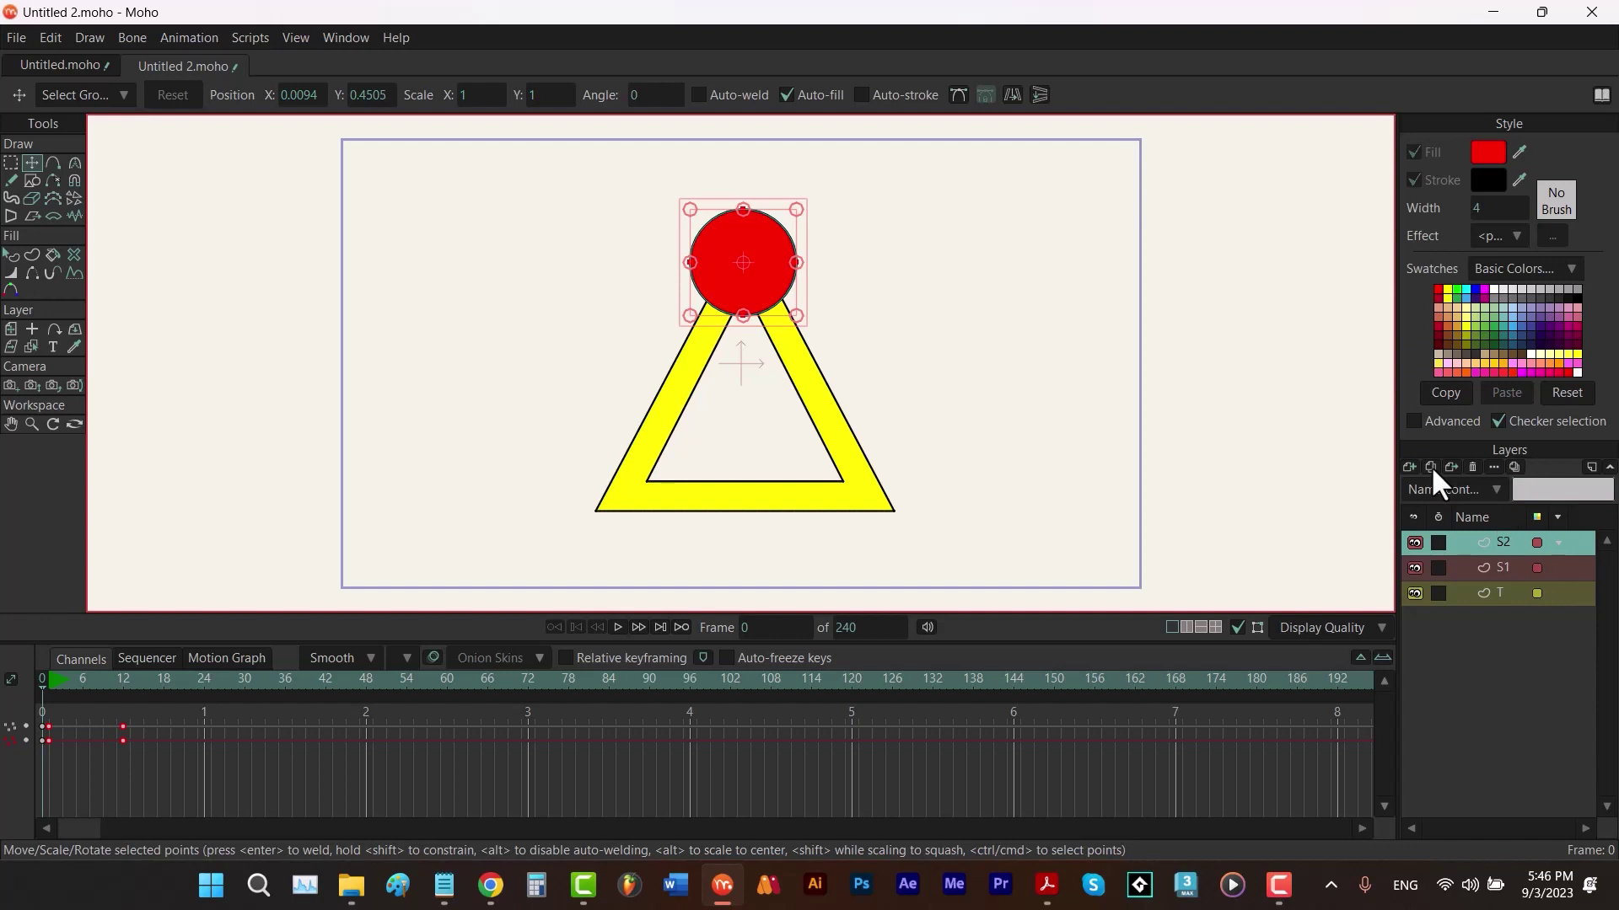
{"action": "key", "text": "0"}
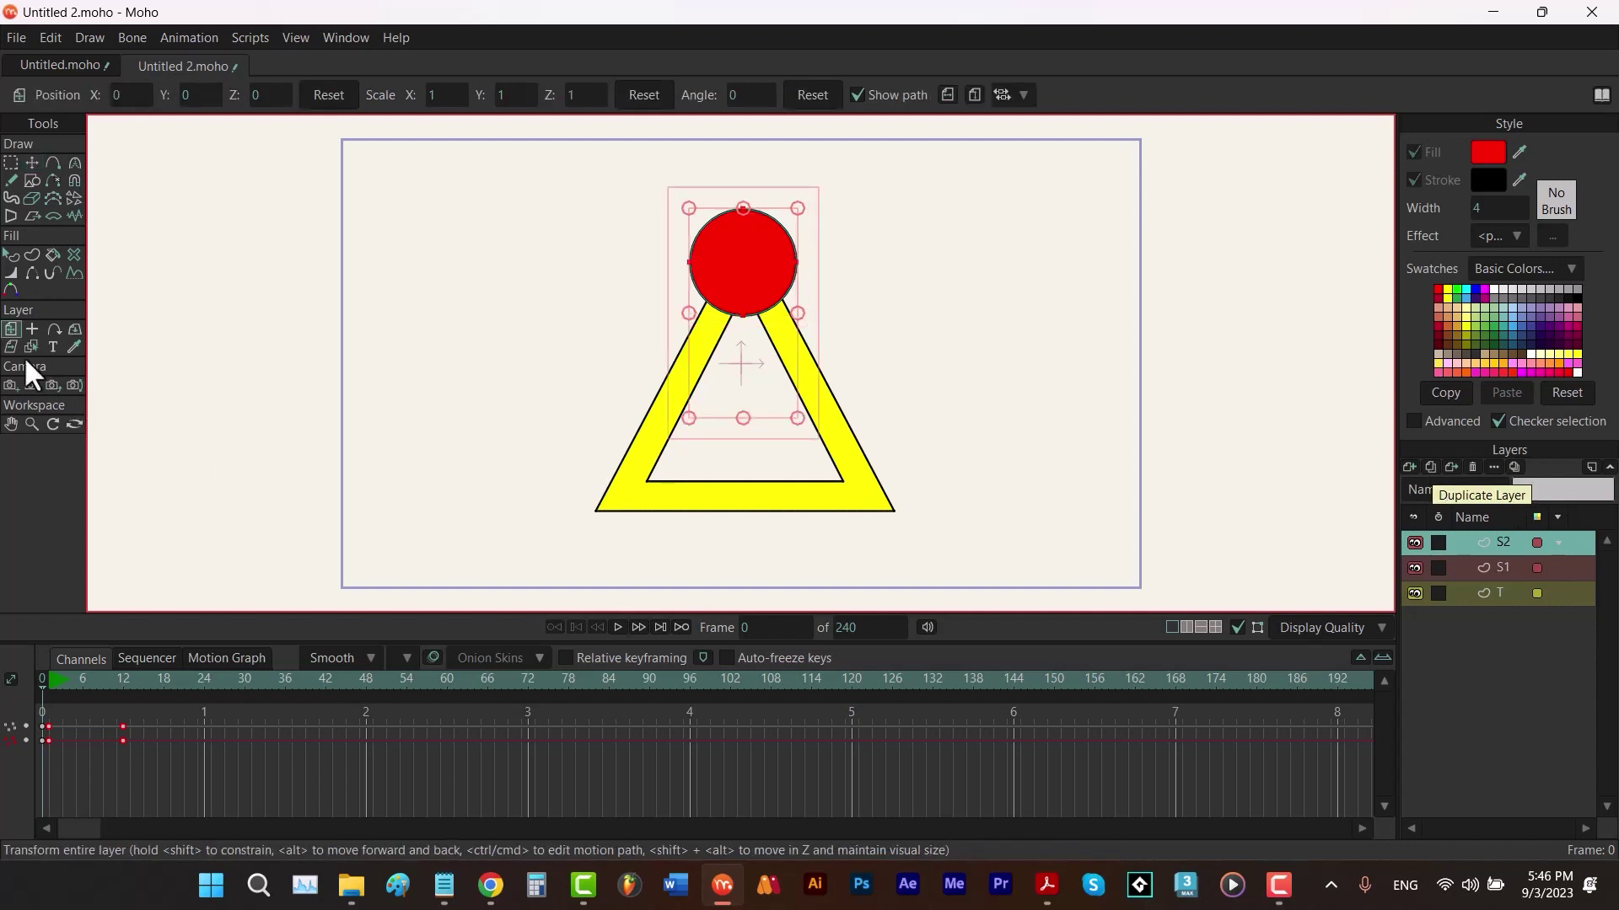
{"action": "left_click_drag", "start_coordinate": [704, 401], "coordinate": [881, 614]}
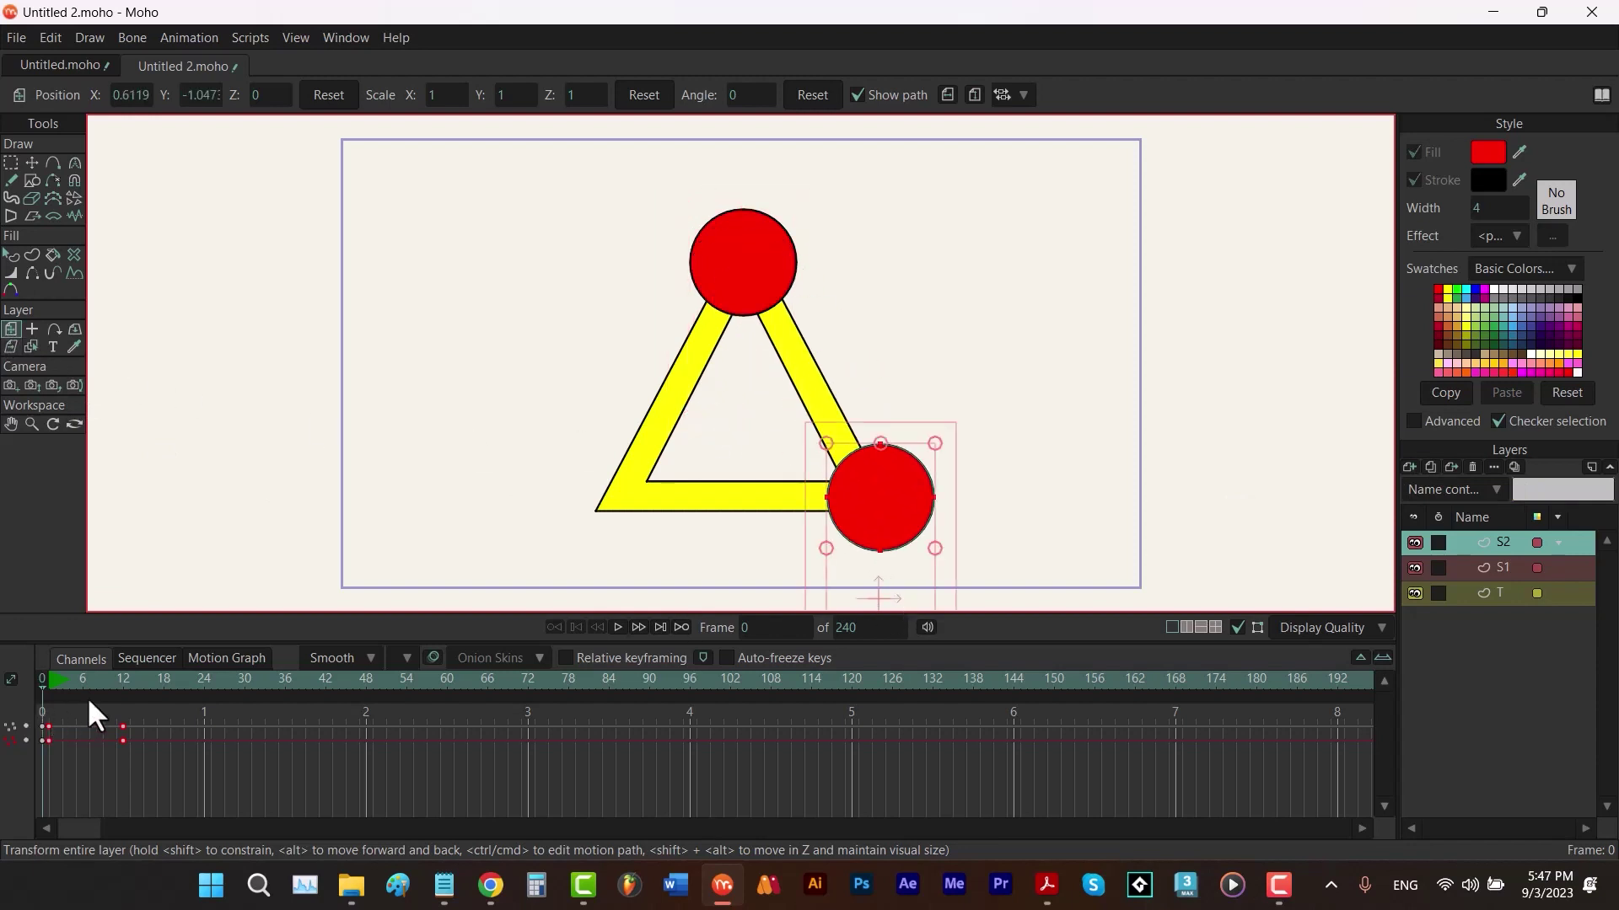
Step: At frame 12, move the S2 circle's points diagonally outward to about X 0.2872, Y 0.2815, just off the triangle's lower-right corner
{"action": "left_click", "coordinate": [123, 679]}
{"action": "key", "text": "t"}
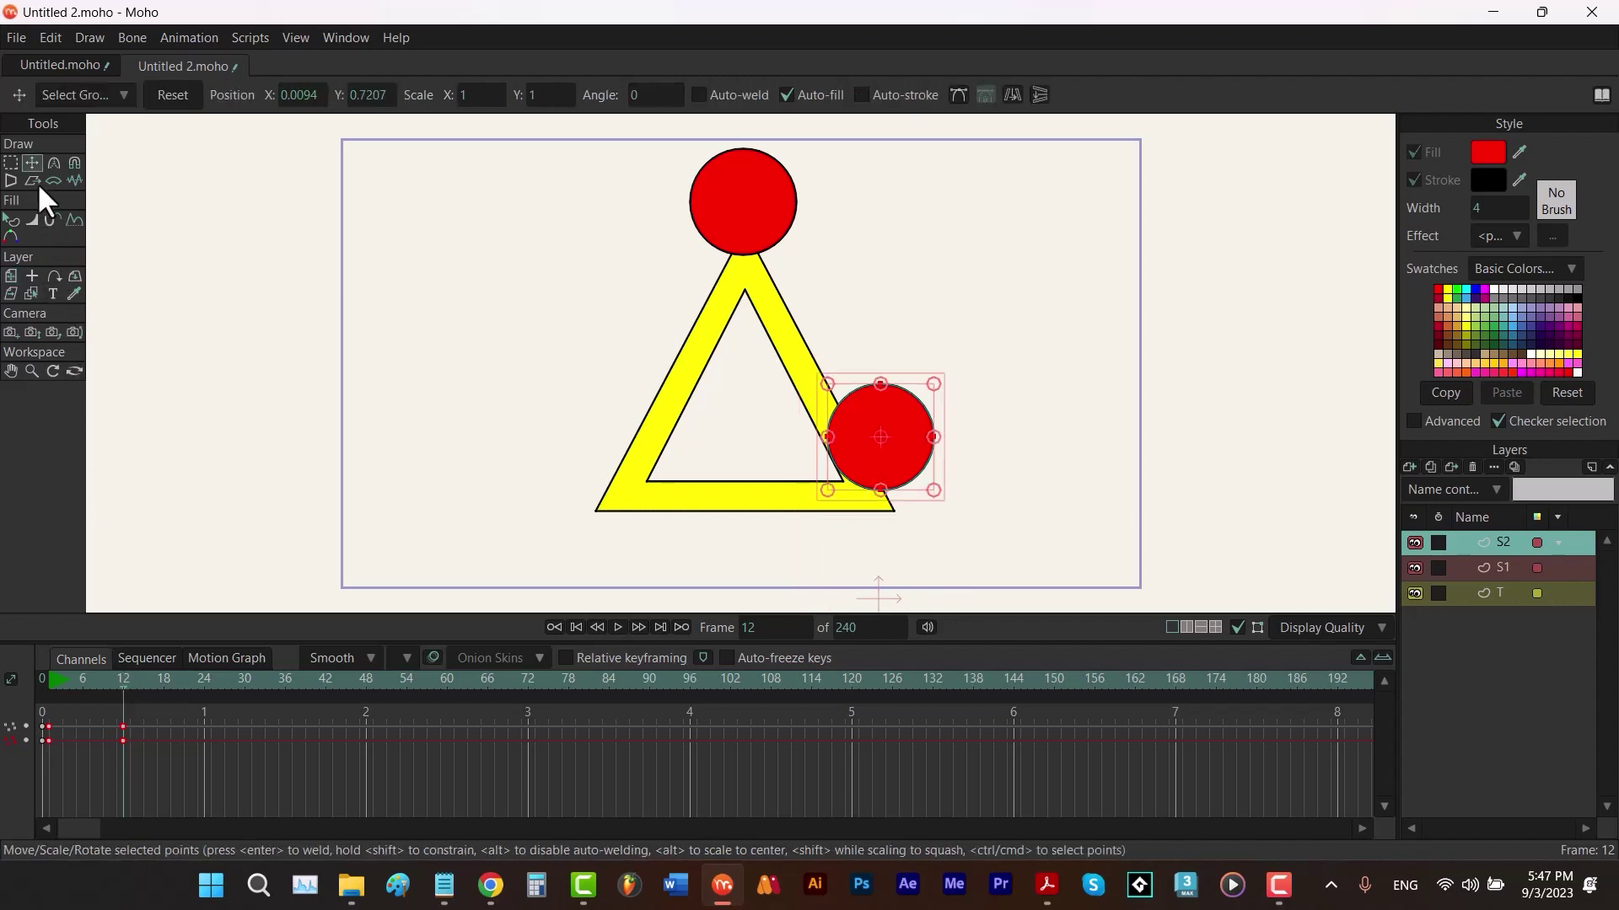
{"action": "left_click_drag", "start_coordinate": [921, 481], "coordinate": [981, 576]}
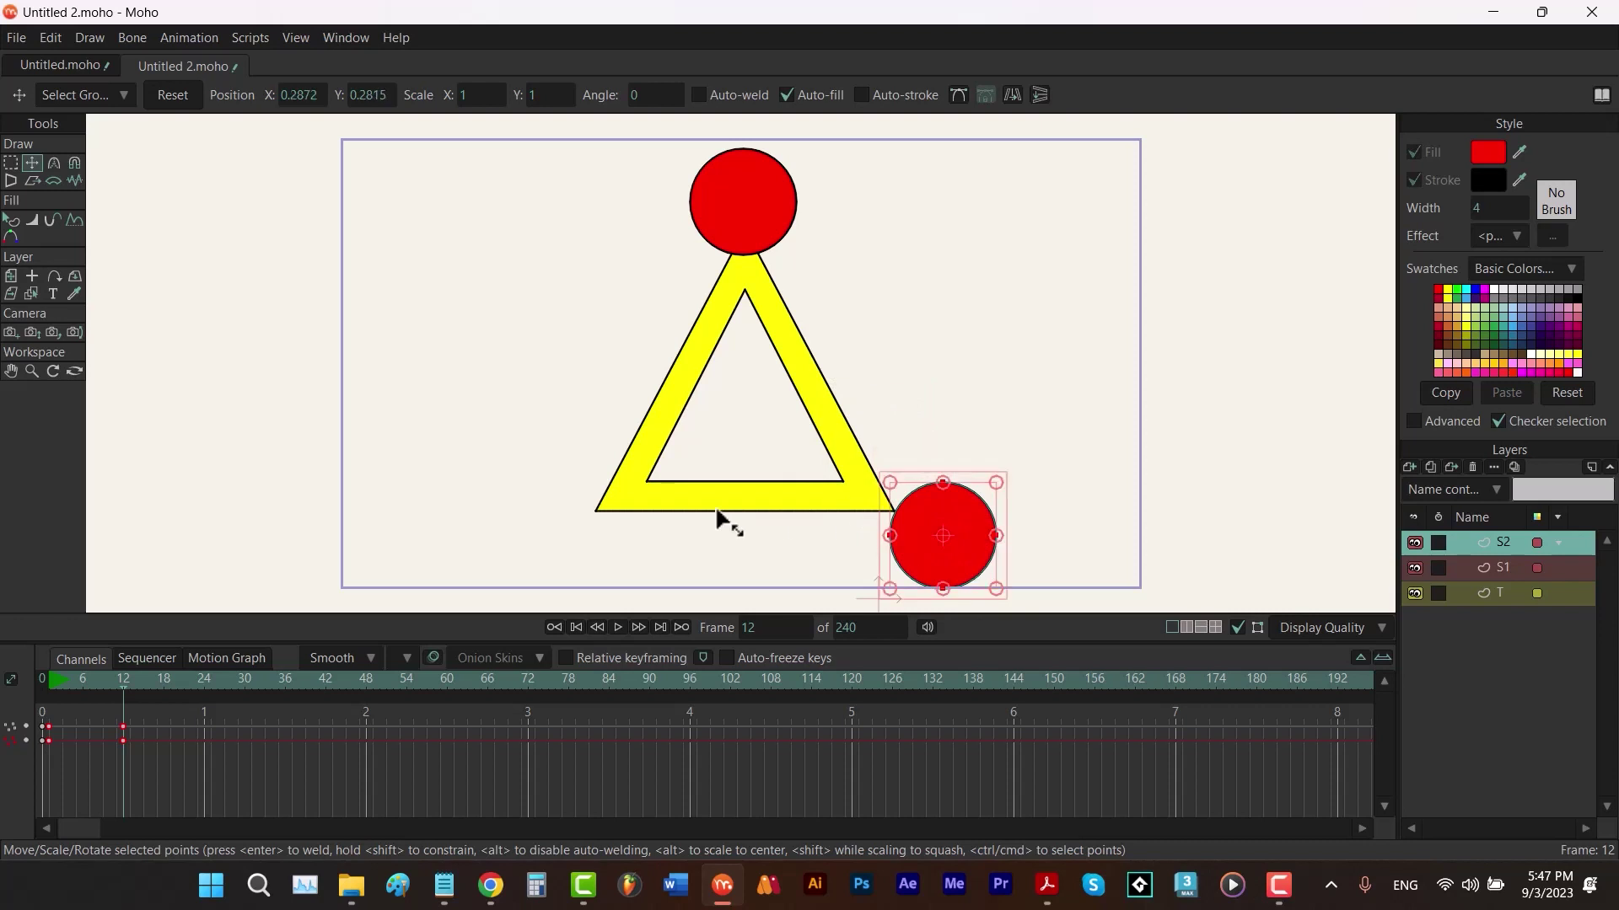
Step: Duplicate layer S2 as S3 and, at frame 0, move the copied layer to the triangle's lower-left corner
{"action": "left_click", "coordinate": [1431, 466]}
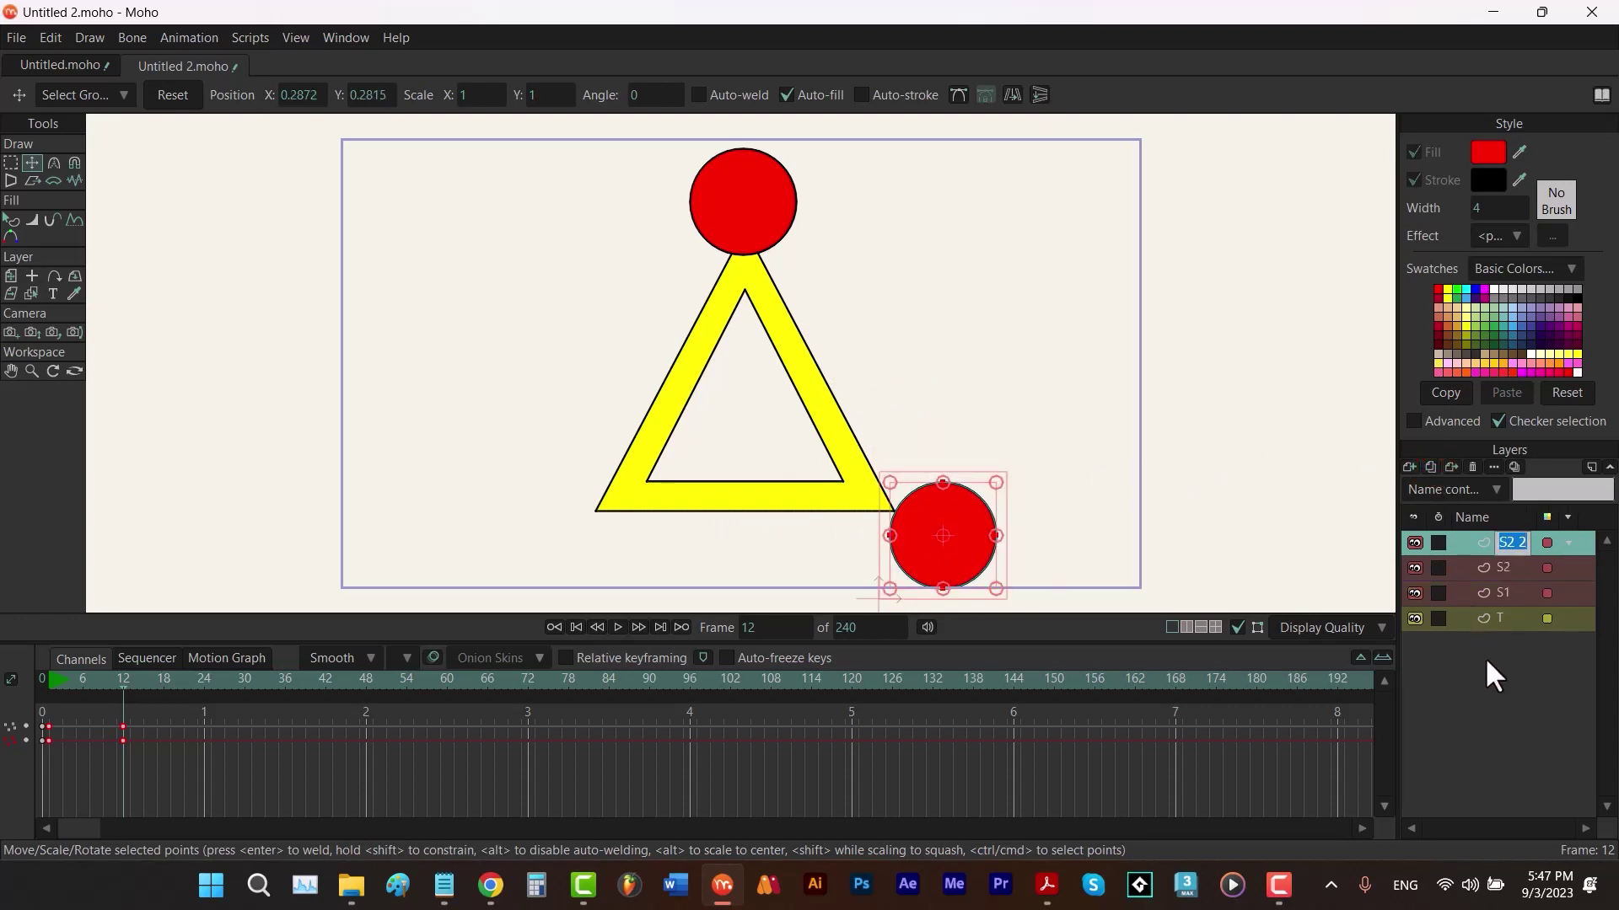
{"action": "type", "text": "S3"}
{"action": "key", "text": "Return"}
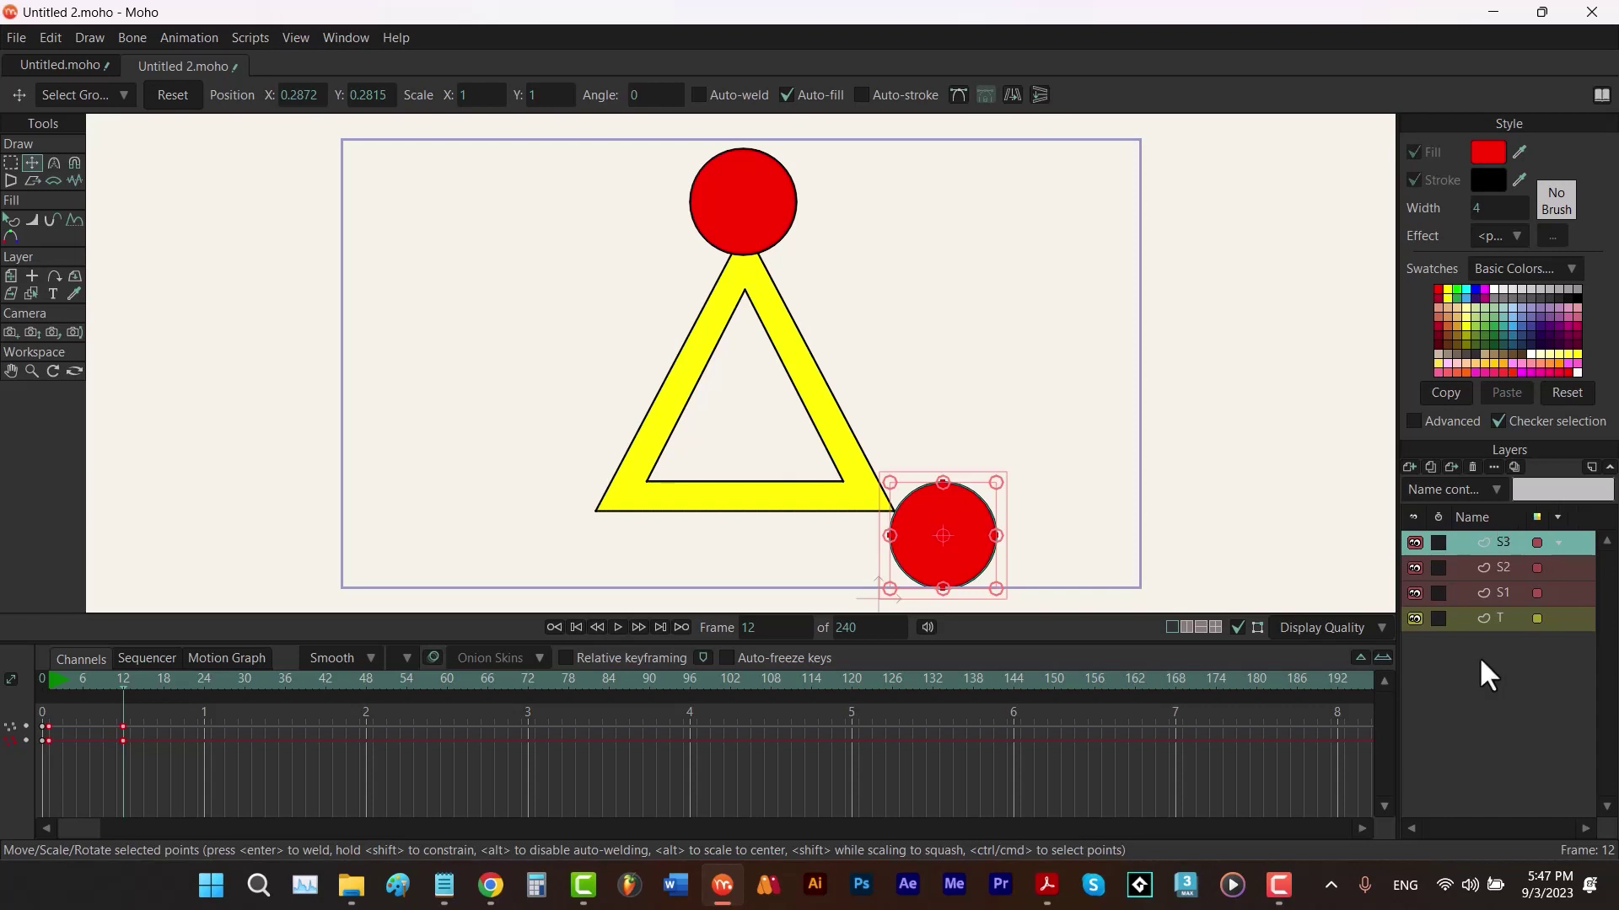
{"action": "key", "text": "0"}
{"action": "left_click", "coordinate": [576, 627]}
{"action": "left_click_drag", "start_coordinate": [876, 529], "coordinate": [619, 531]}
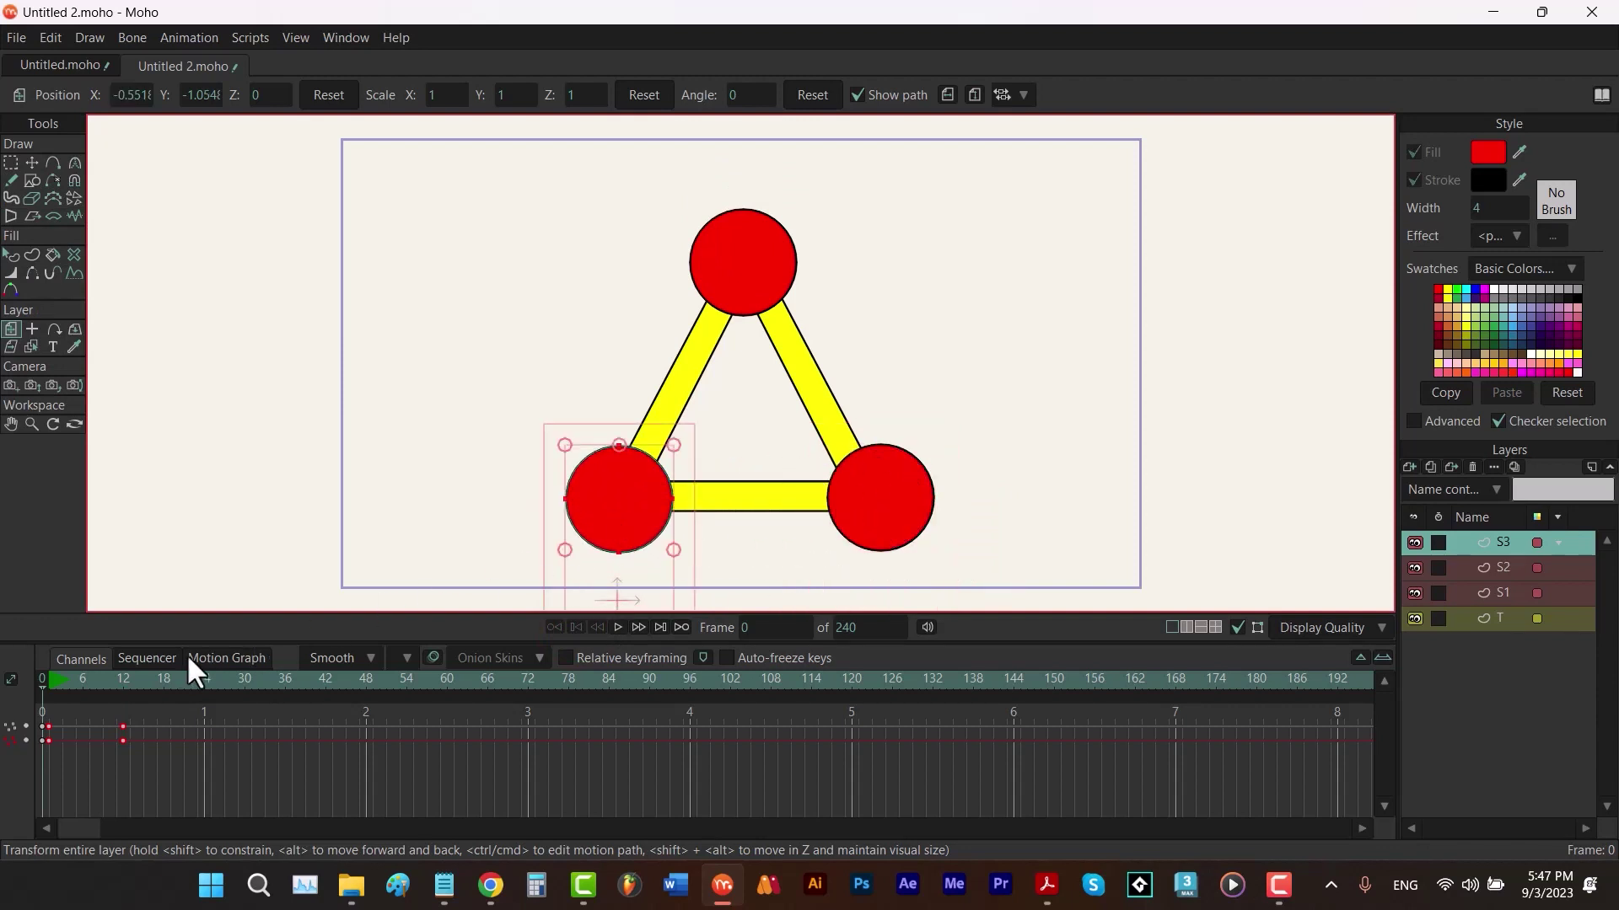
Step: At frame 12, move the S3 circle's points outward to about X -0.2947, just off the triangle's lower-left corner, and return to frame 0
{"action": "left_click", "coordinate": [122, 677]}
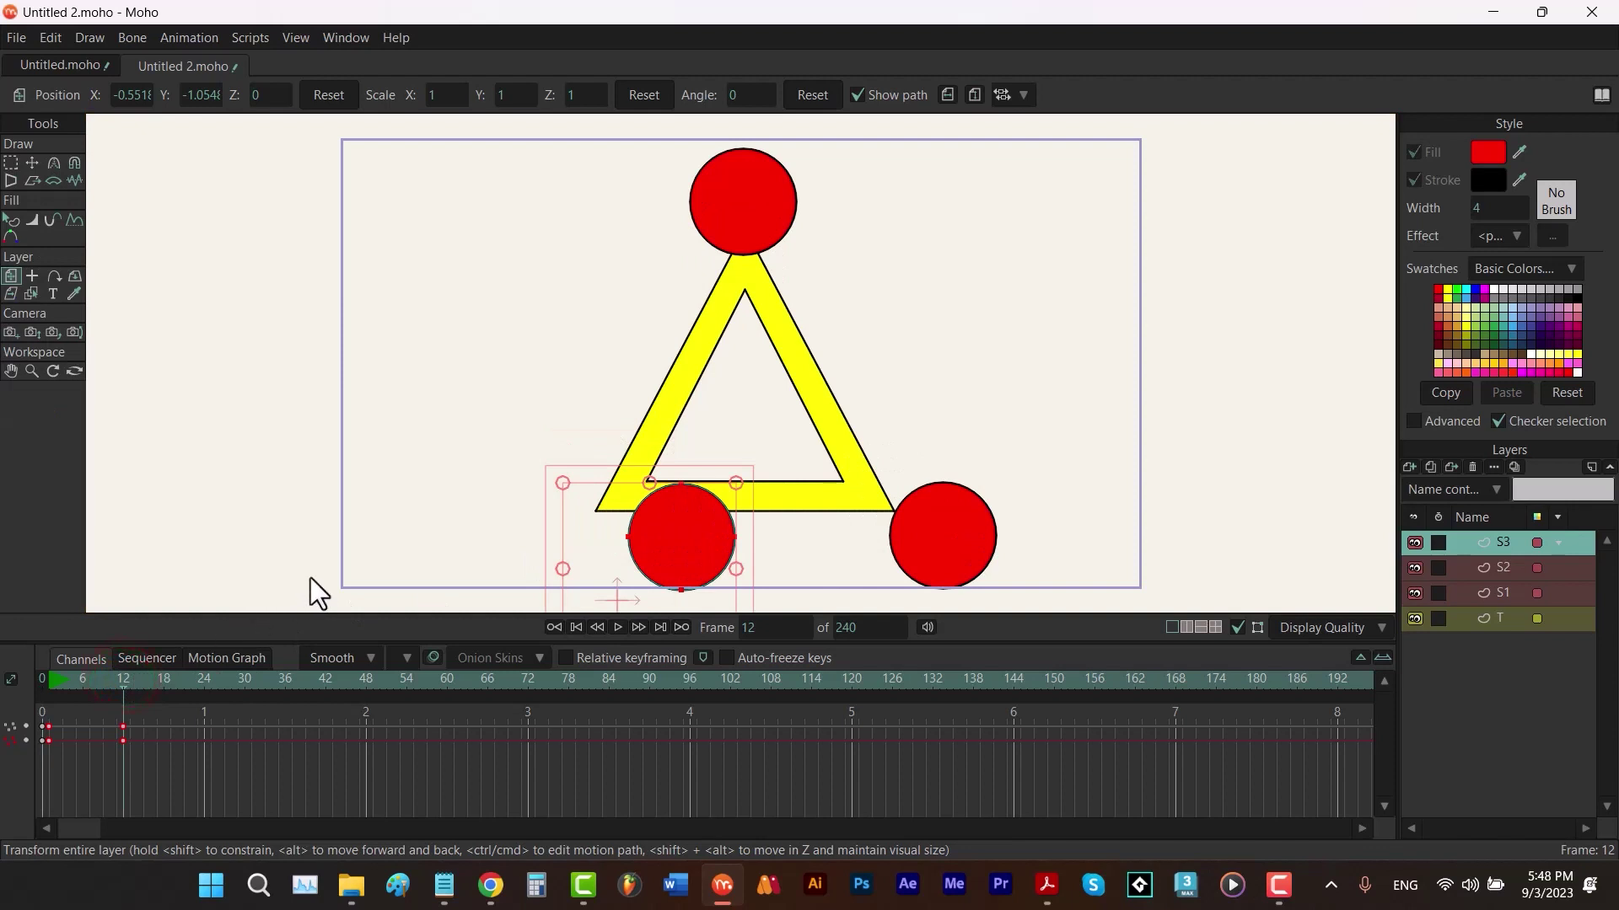
{"action": "key", "text": "t"}
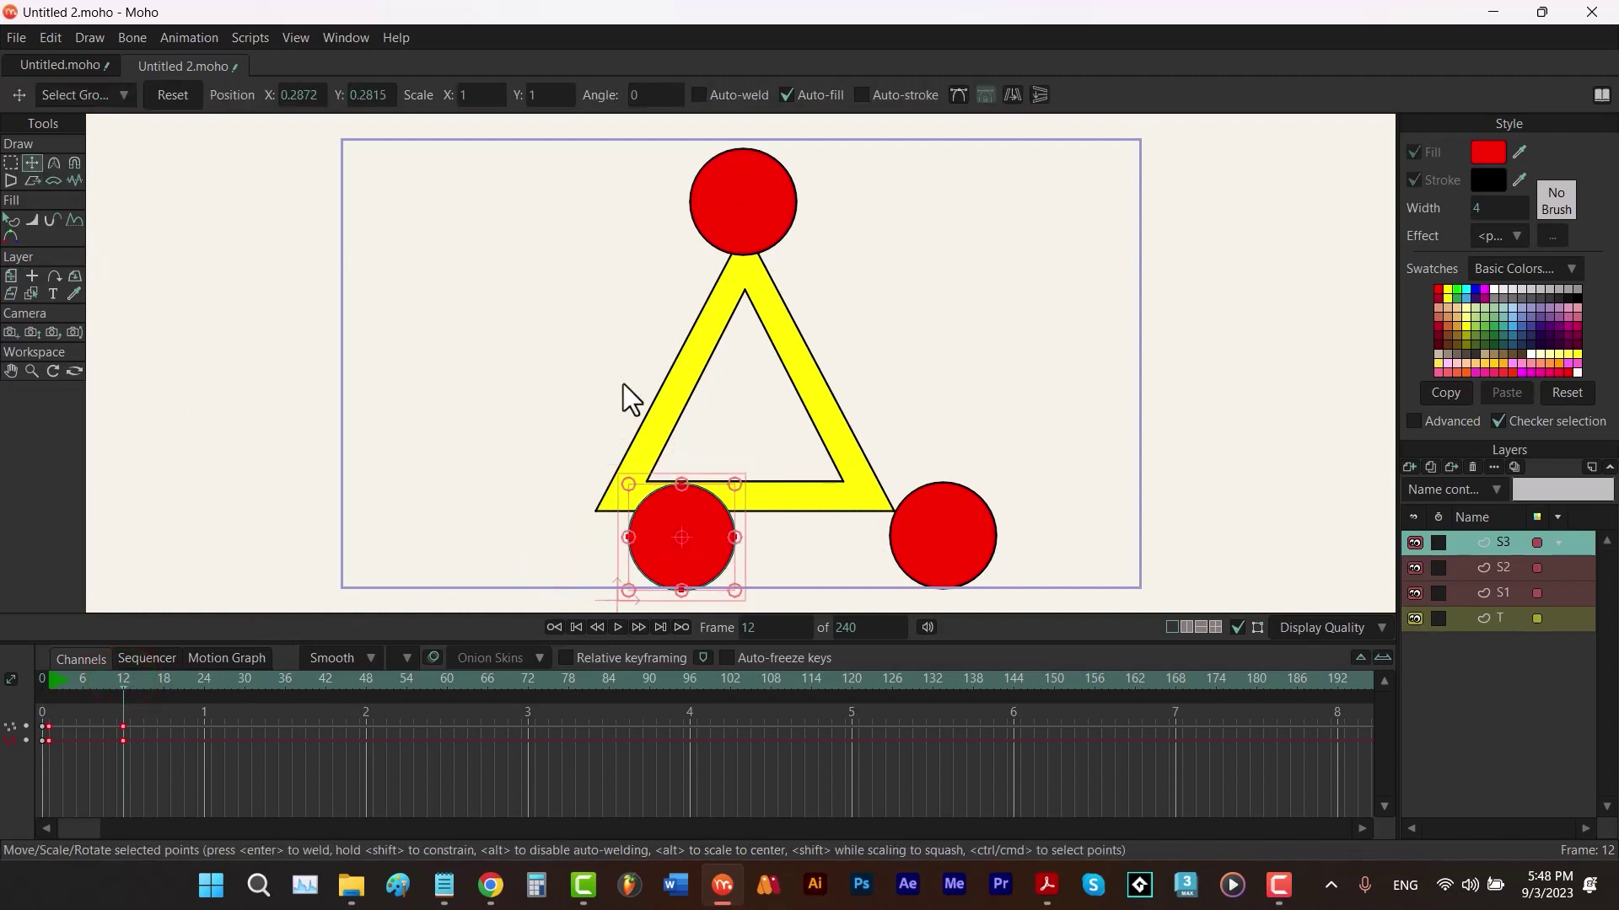
{"action": "left_click_drag", "start_coordinate": [695, 534], "coordinate": [560, 538]}
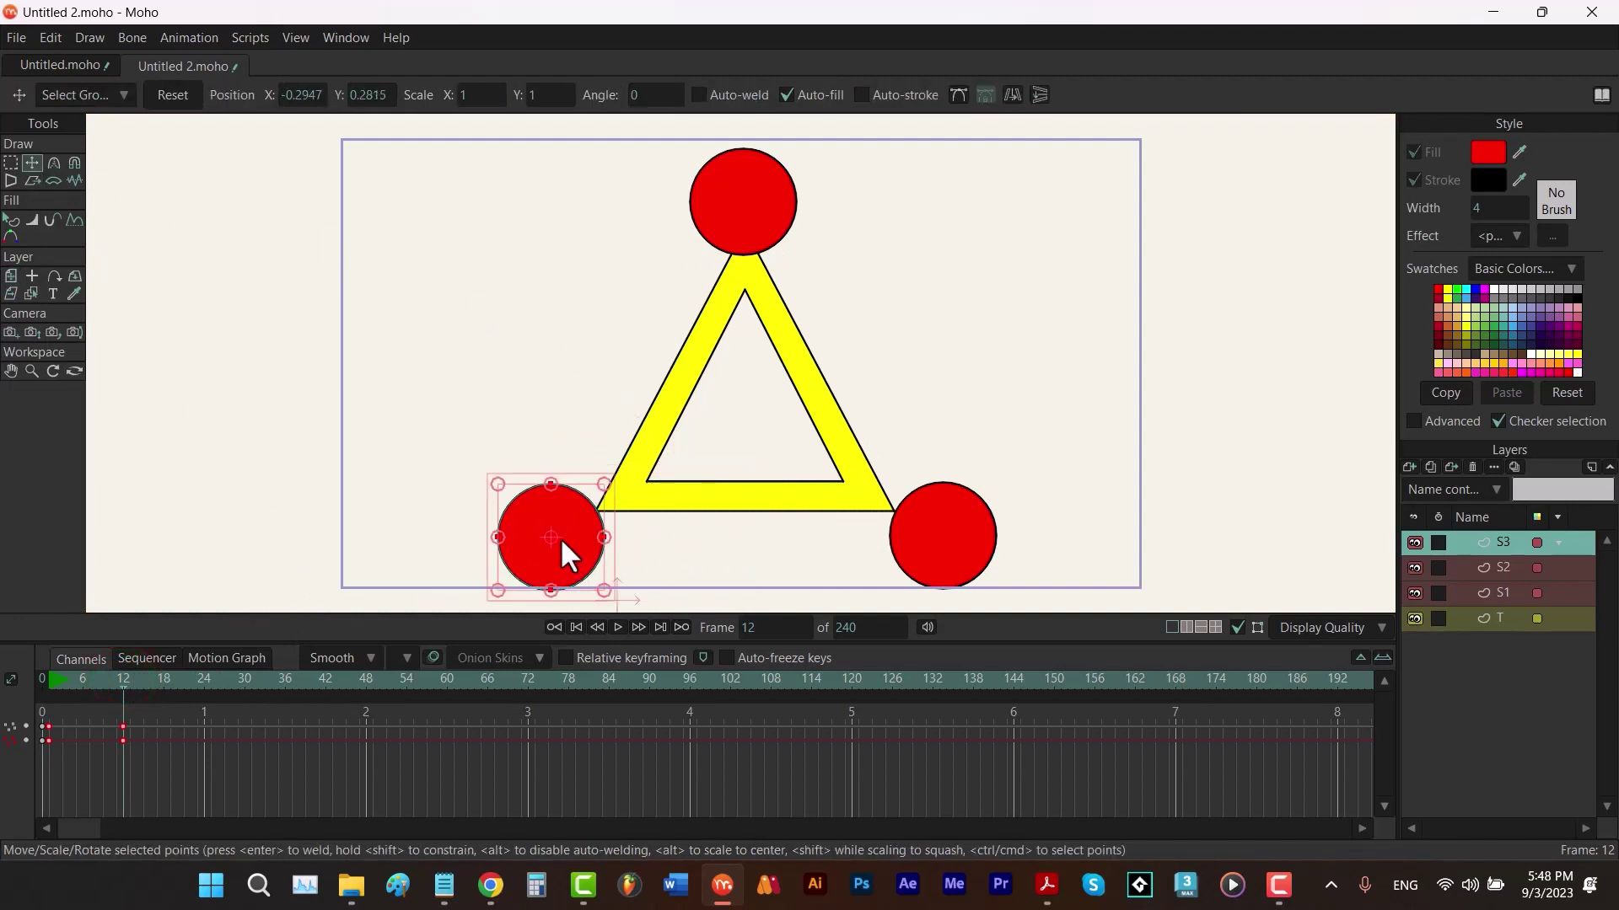
{"action": "left_click_drag", "start_coordinate": [123, 679], "coordinate": [8, 680]}
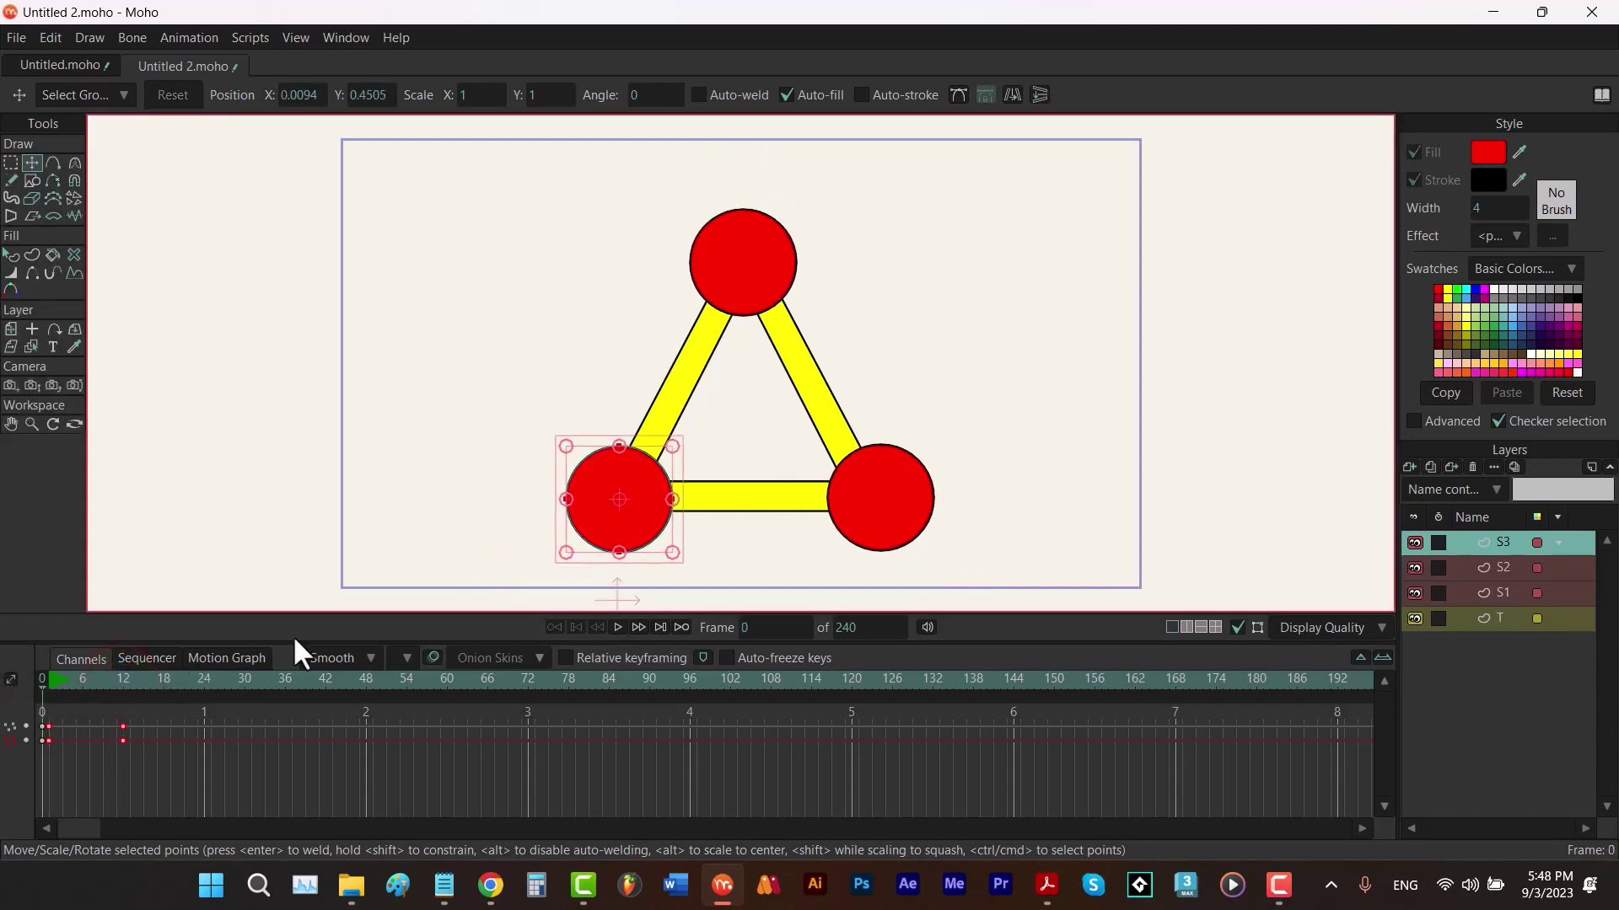
Step: Move layer S2's two outward-motion keyframes to frames 20 and 31, and scrub the timeline to check the timing
{"action": "left_click", "coordinate": [1504, 565]}
{"action": "mouse_move", "coordinate": [161, 730]}
{"action": "left_mouse_down"}
{"action": "mouse_move", "coordinate": [44, 745]}
{"action": "mouse_move", "coordinate": [179, 742]}
{"action": "left_mouse_up"}
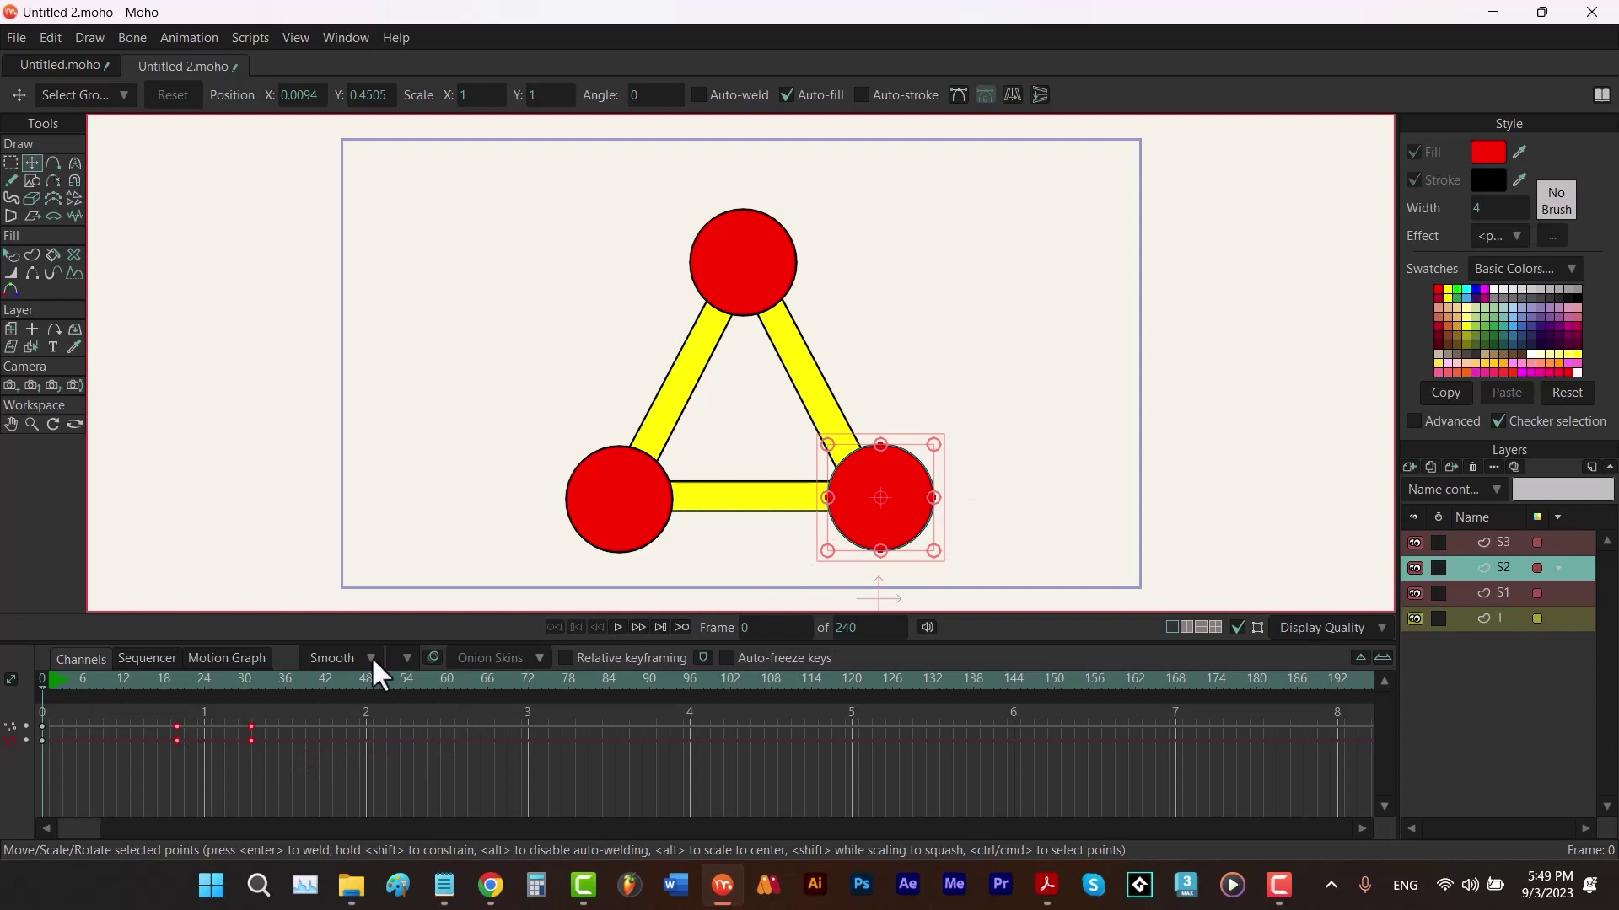
{"action": "left_click_drag", "start_coordinate": [149, 681], "coordinate": [76, 708]}
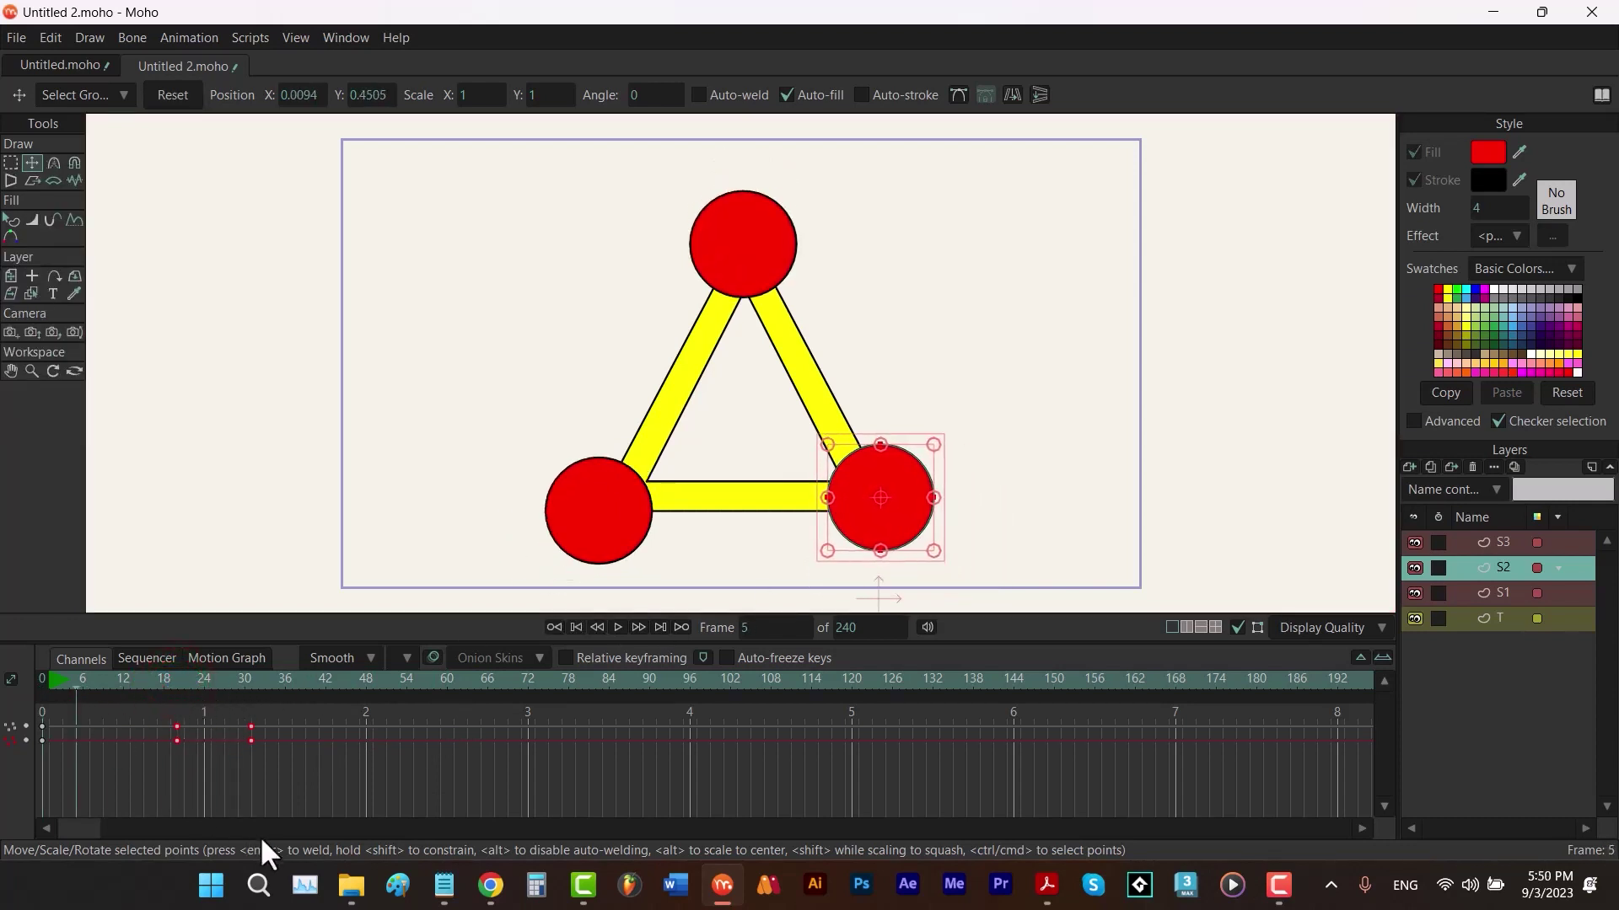
Step: Move layer S3's two outward-motion keyframes to frames 41 and 52, and return to frame 0
{"action": "left_click", "coordinate": [1501, 539]}
{"action": "left_click_drag", "start_coordinate": [120, 737], "coordinate": [388, 744]}
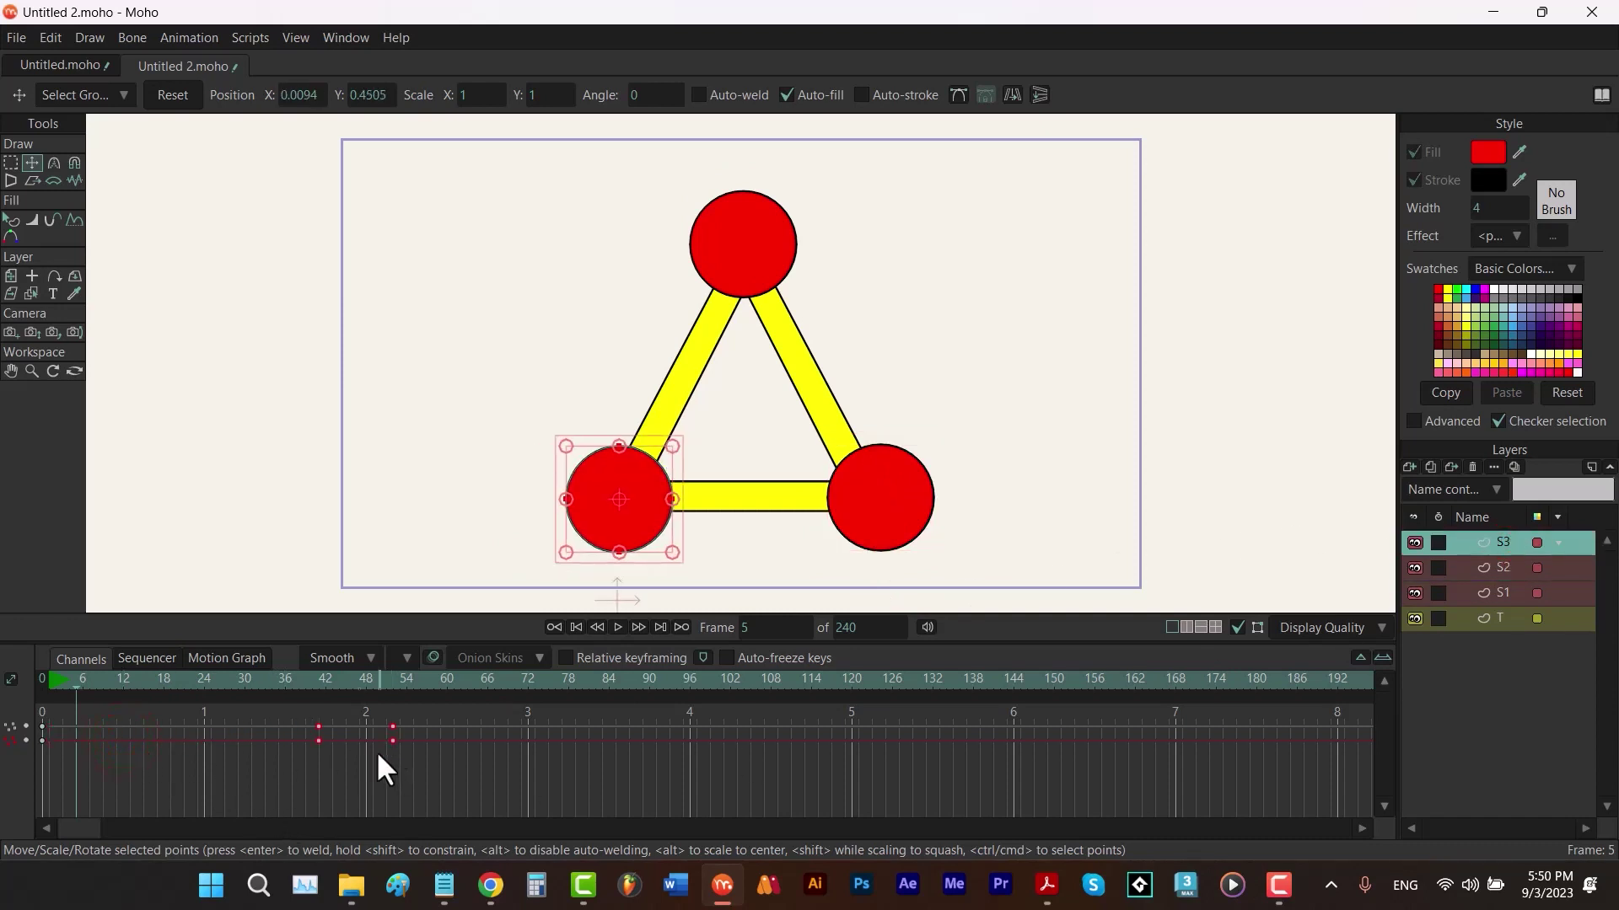
{"action": "mouse_move", "coordinate": [154, 685]}
{"action": "left_mouse_down"}
{"action": "mouse_move", "coordinate": [361, 681]}
{"action": "mouse_move", "coordinate": [8, 734]}
{"action": "left_mouse_up"}
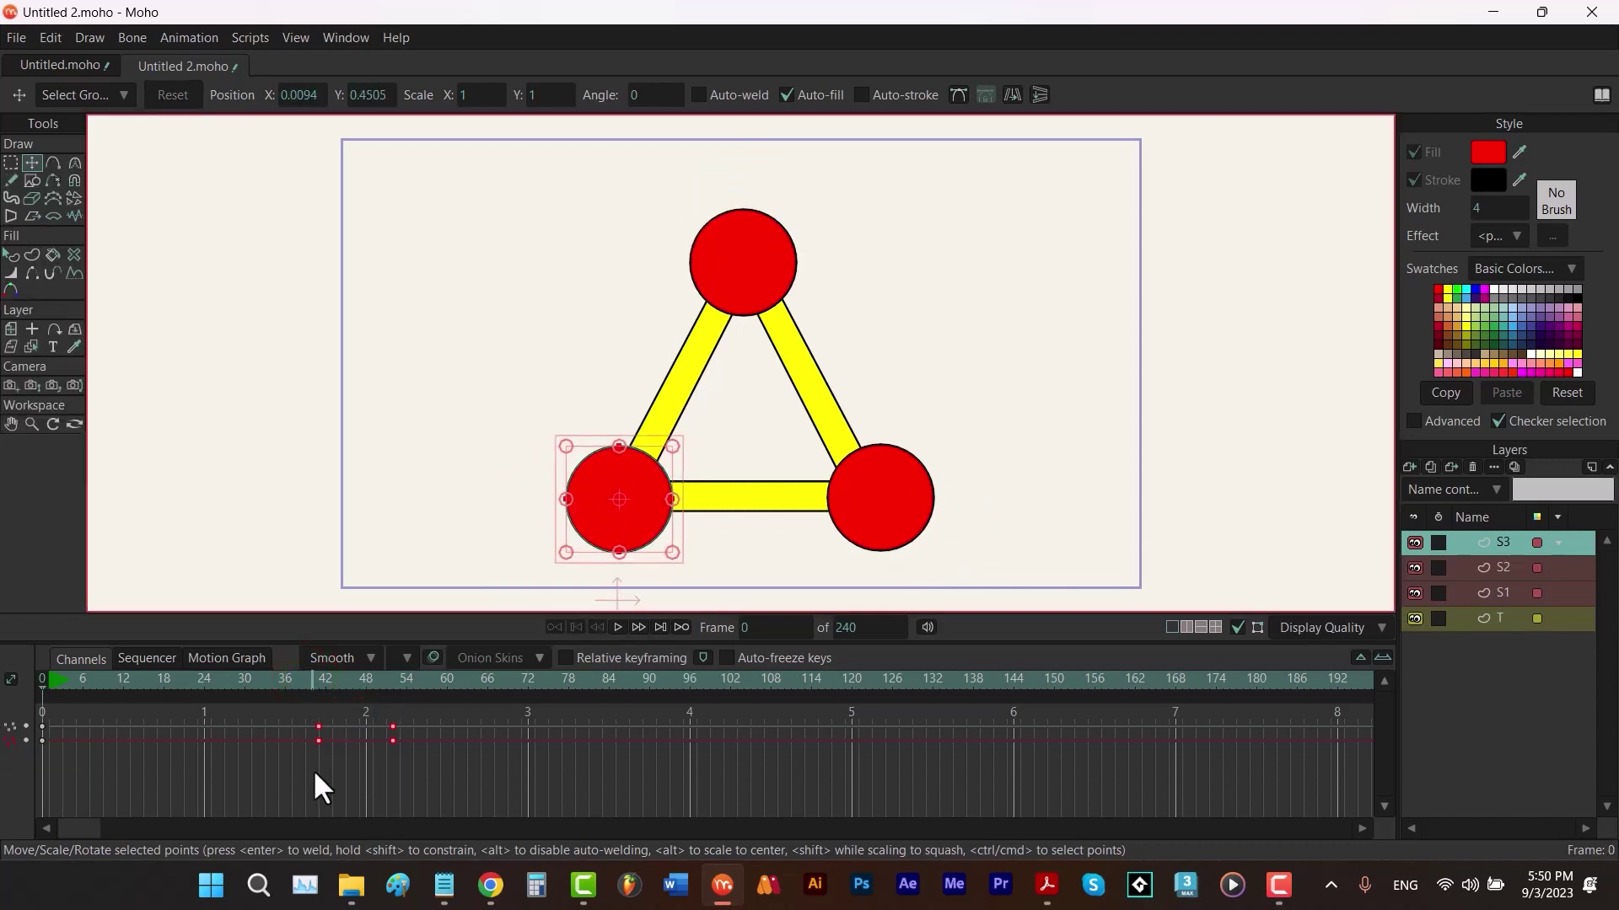
Step: Examine the keyframe tracks of layers T, S1, S2 and S3 in the timeline, singly and with all the layers selected
{"action": "left_click", "coordinate": [1479, 622]}
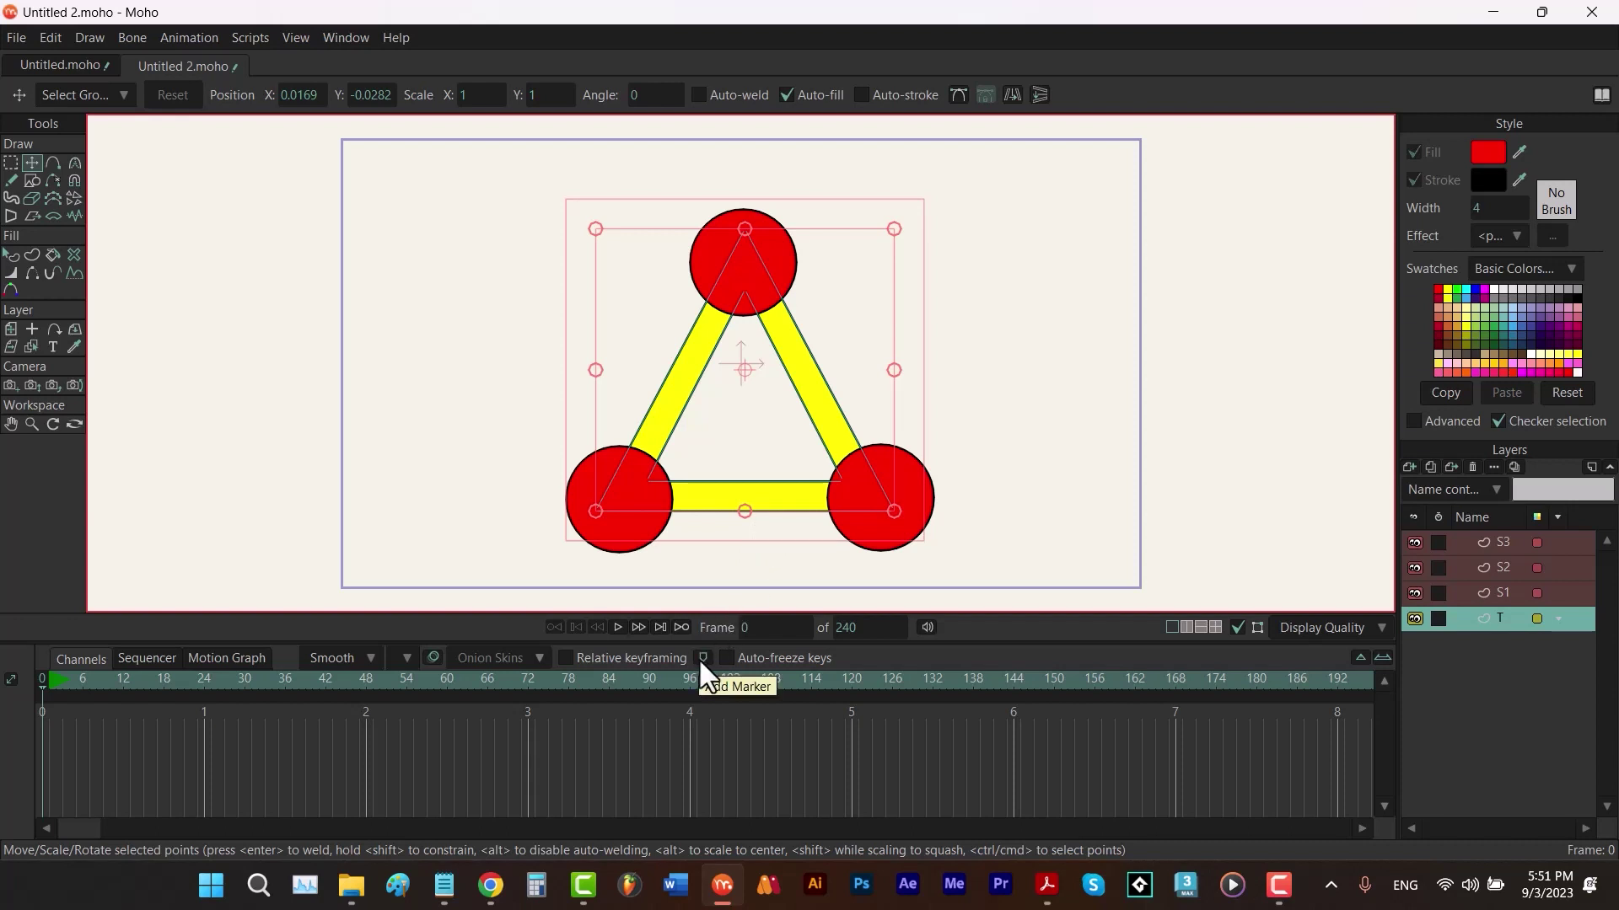
{"action": "left_click", "coordinate": [1497, 594]}
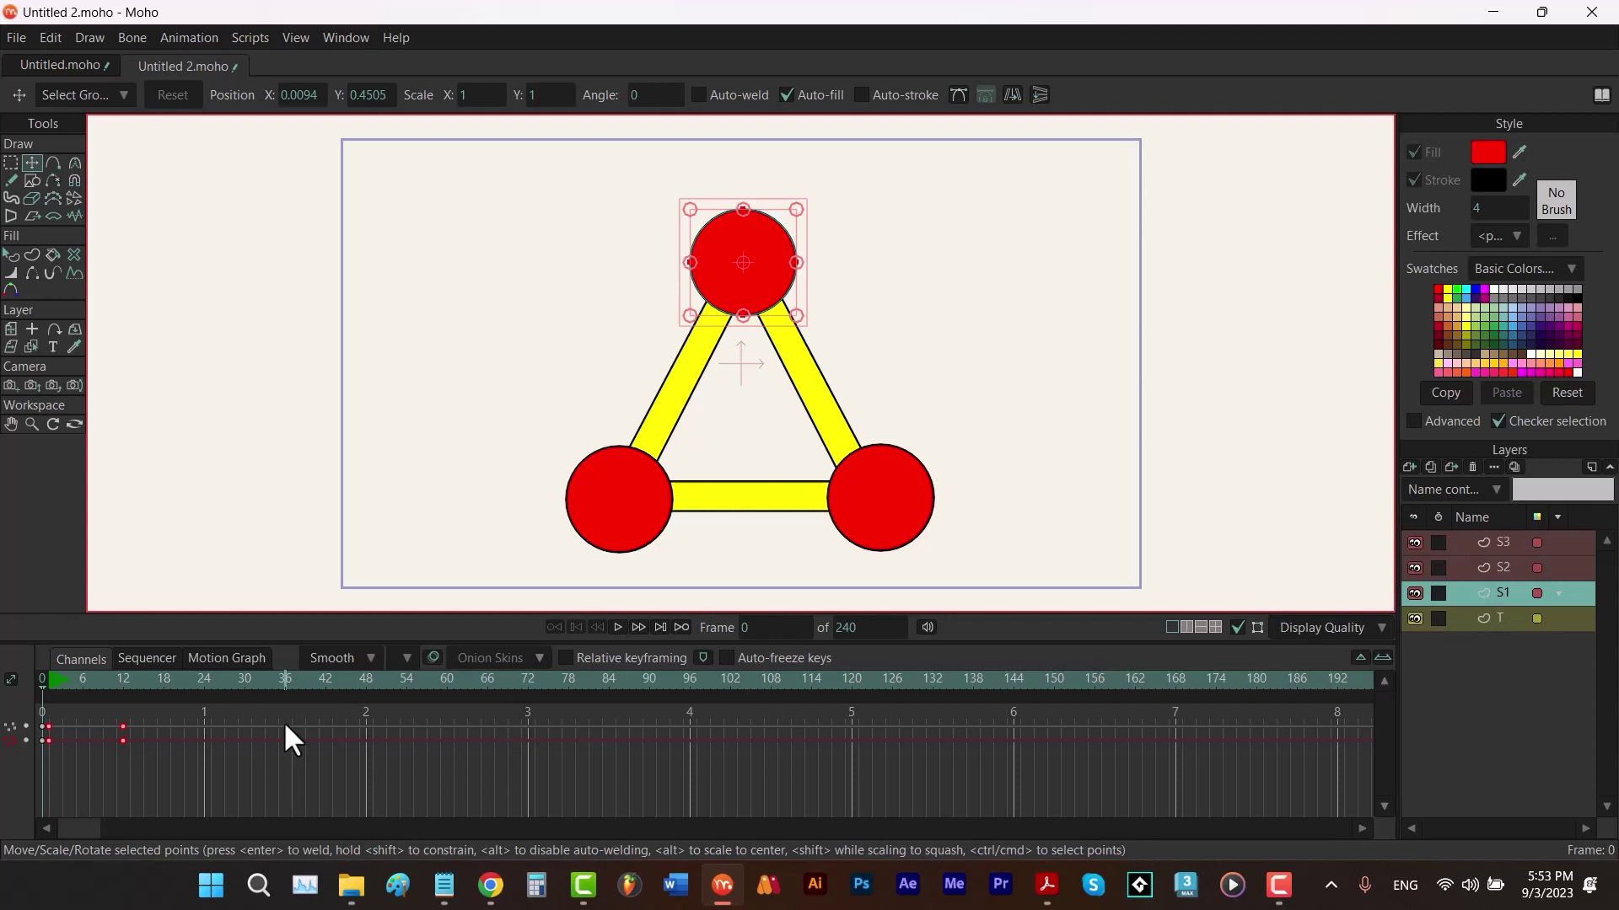
{"action": "left_click", "coordinate": [1483, 620]}
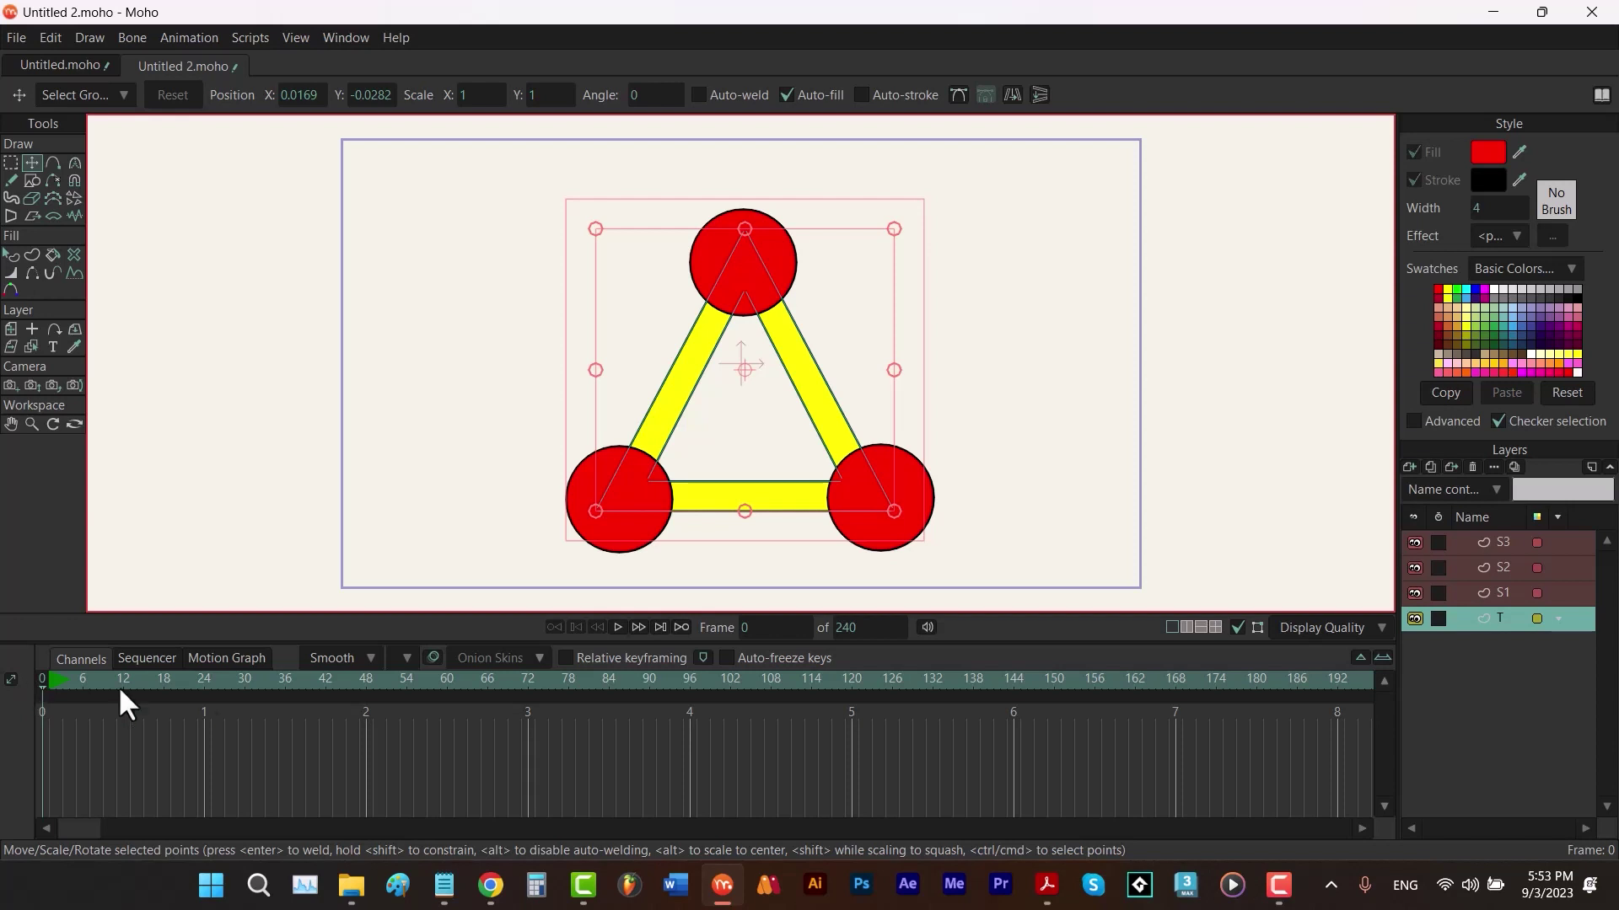
{"action": "left_click", "coordinate": [1504, 541], "text": "shift"}
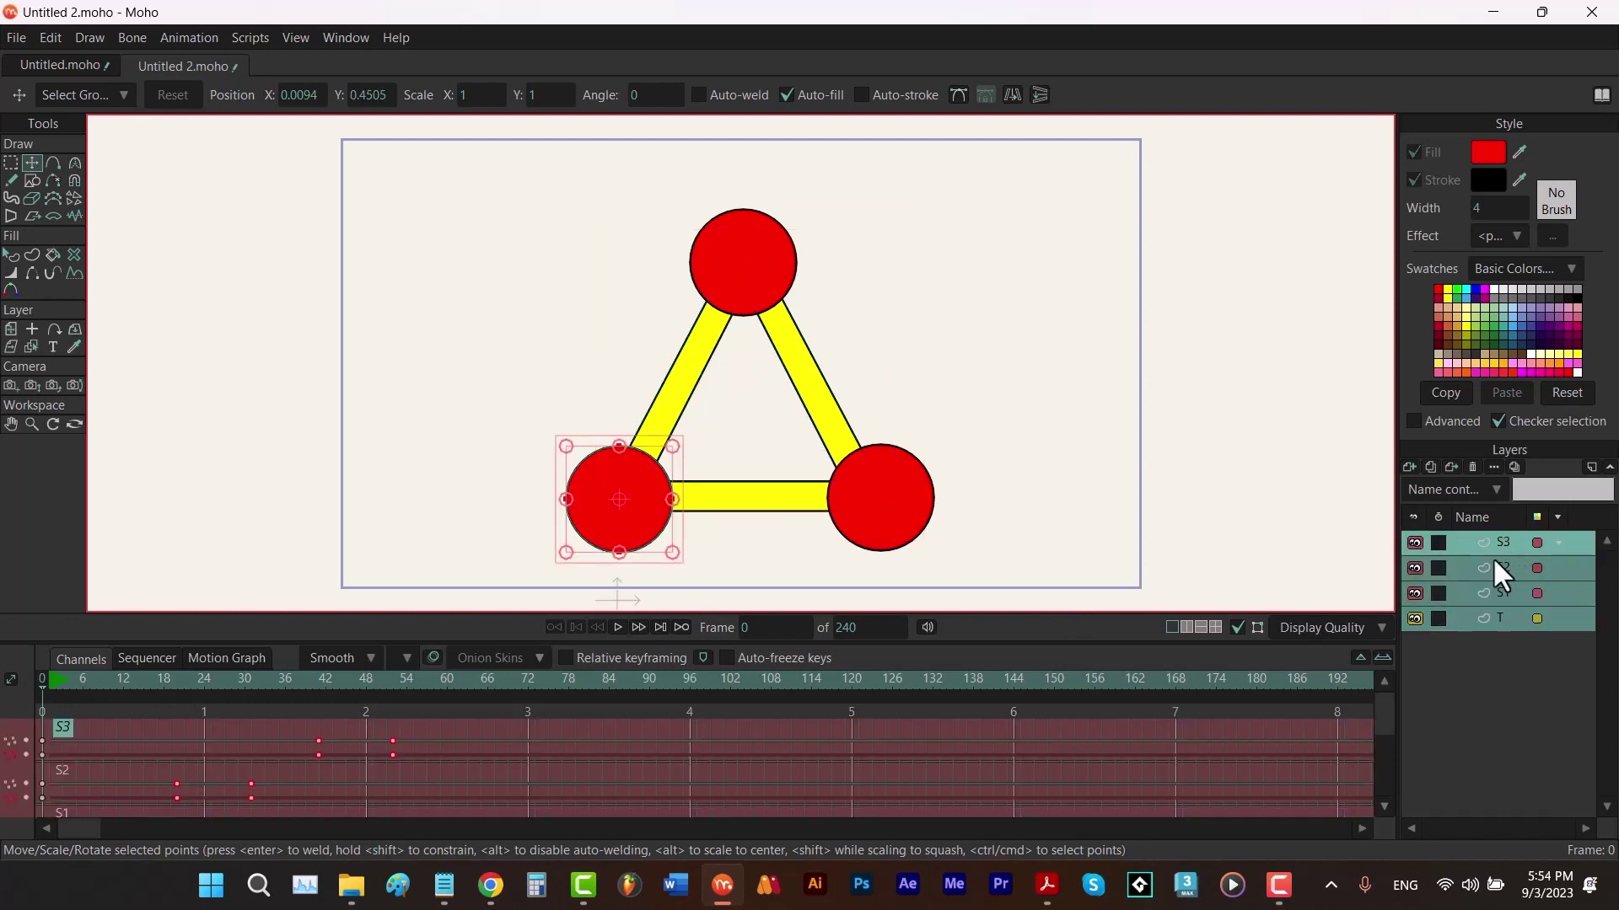
{"action": "left_click_drag", "start_coordinate": [1384, 714], "coordinate": [1382, 809]}
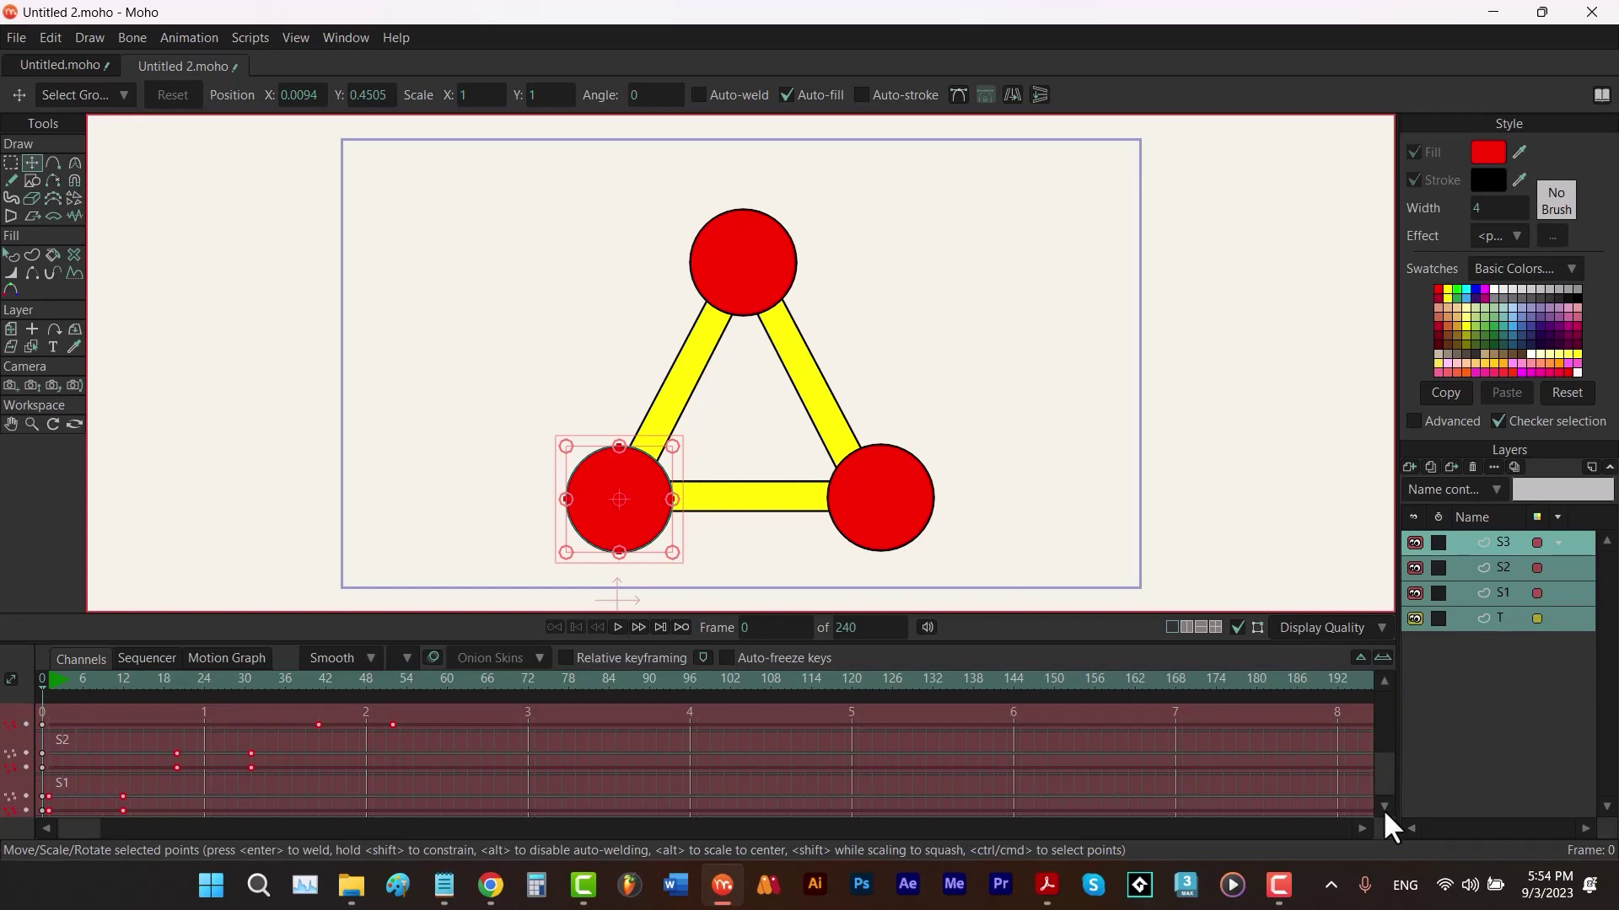
{"action": "left_click_drag", "start_coordinate": [1386, 781], "coordinate": [1386, 693]}
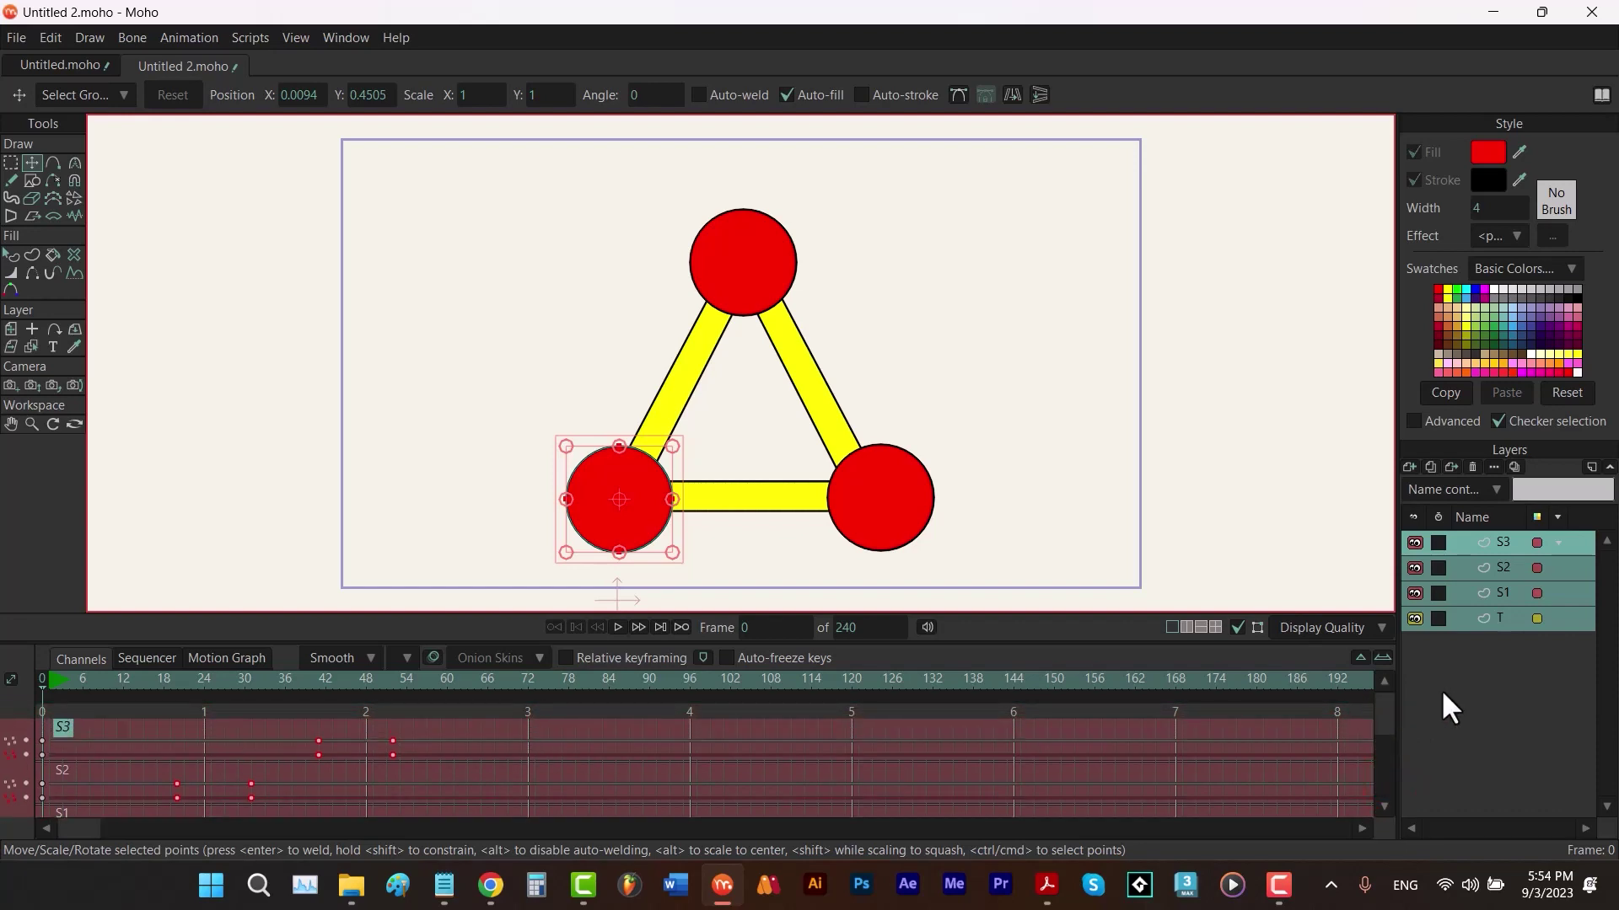
{"action": "left_click", "coordinate": [1495, 621]}
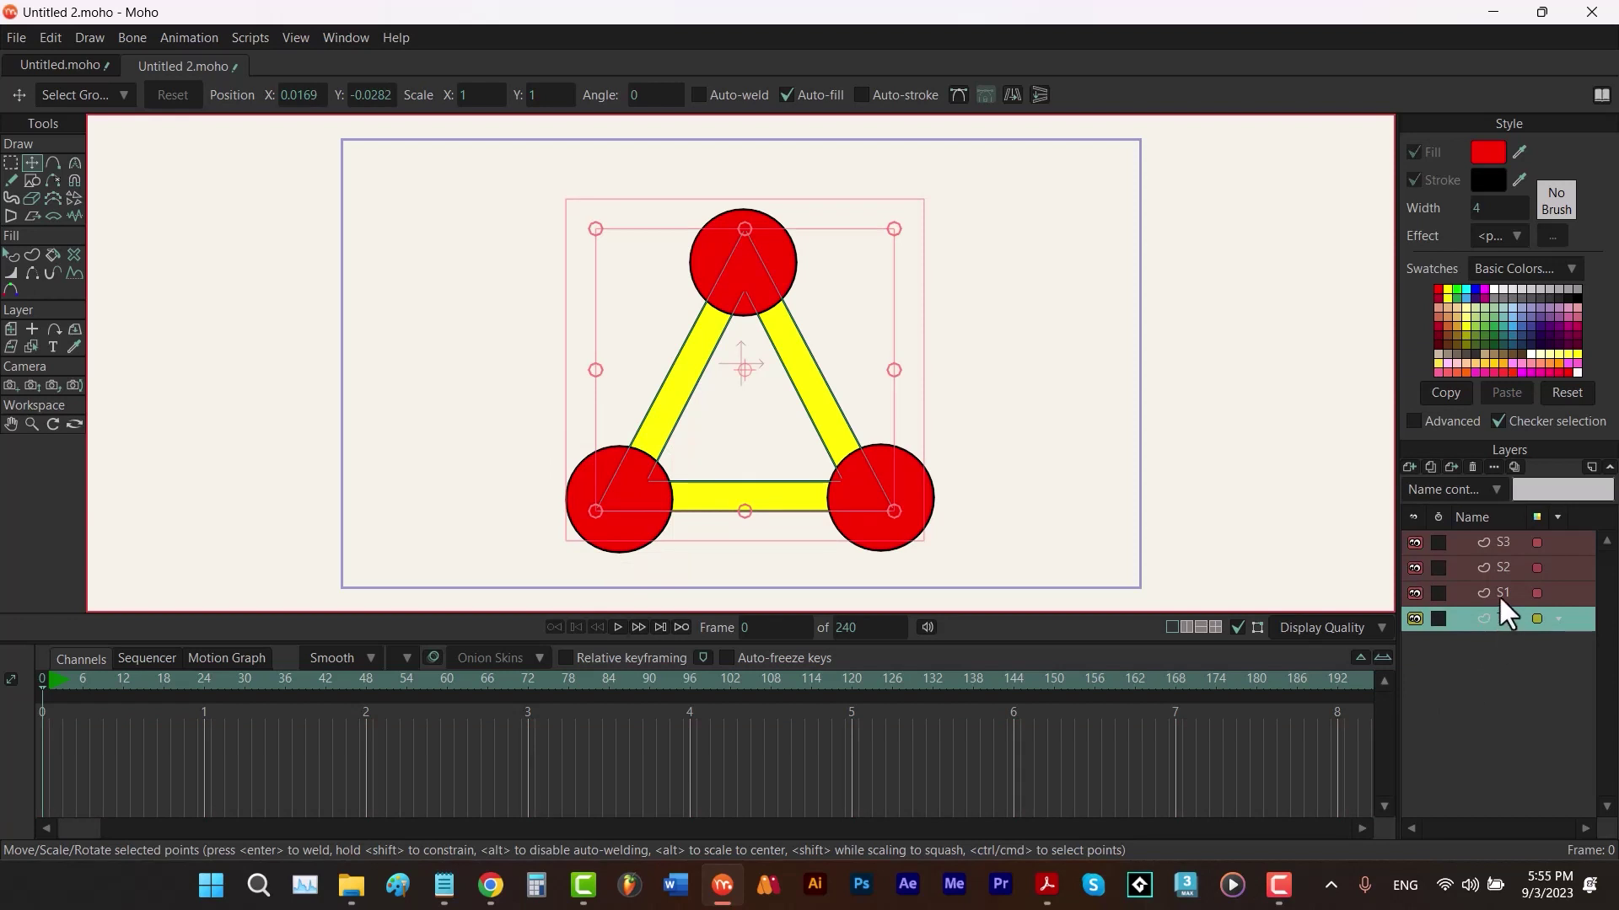
{"action": "left_click", "coordinate": [1499, 595]}
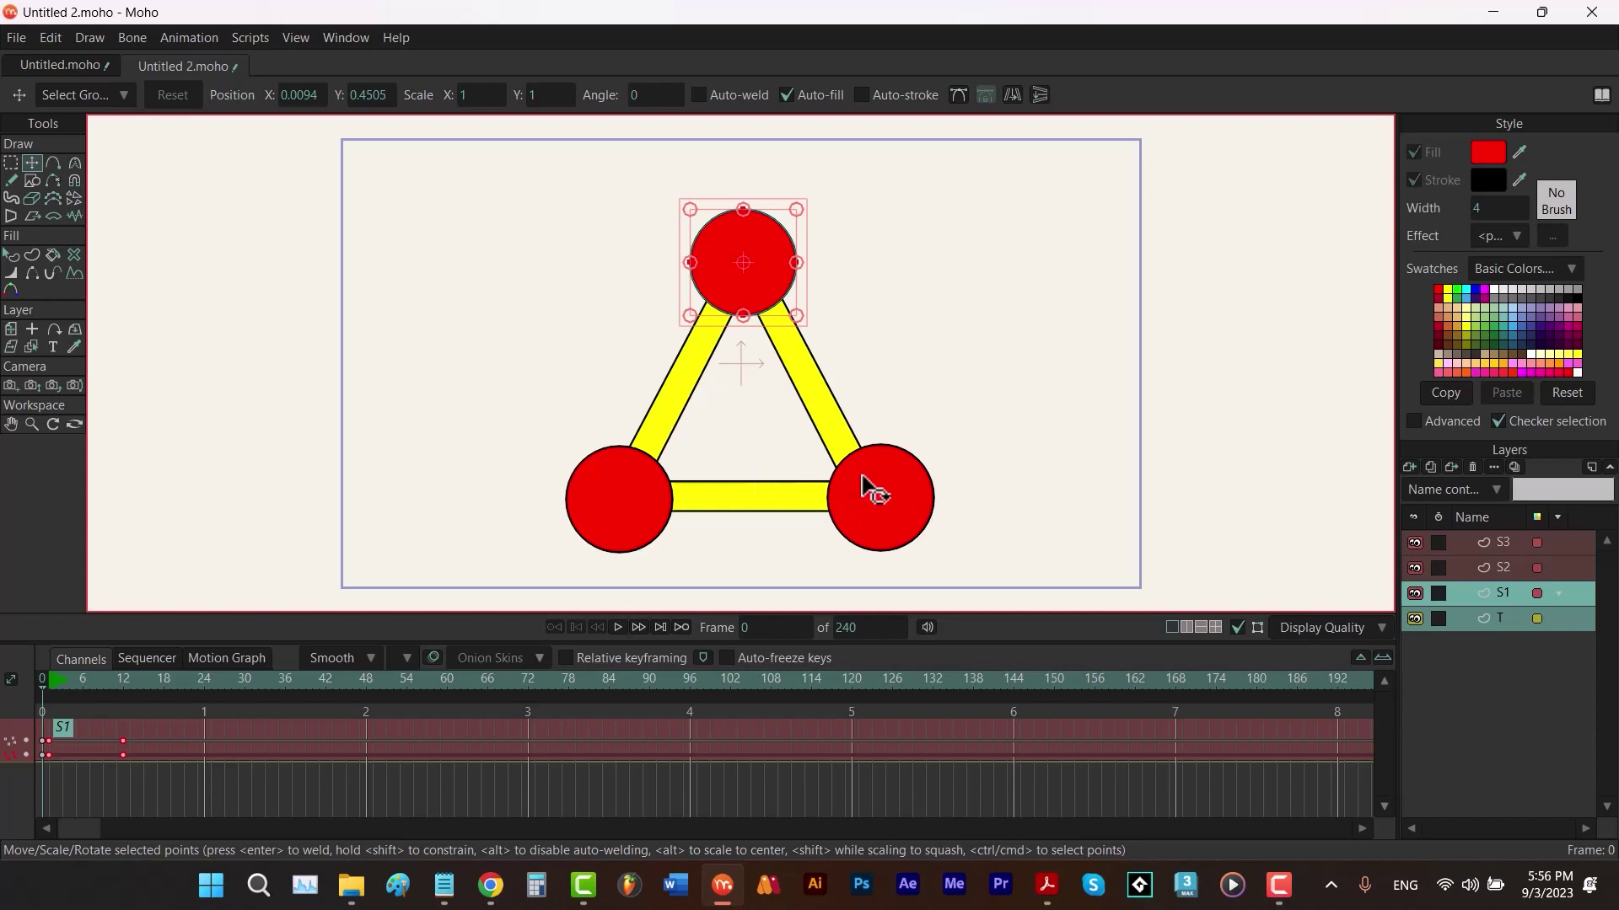
Step: Show the channels of layers S1 and T together, and select the triangle's inner and outer top corner points at frame 12
{"action": "left_click", "coordinate": [1505, 591]}
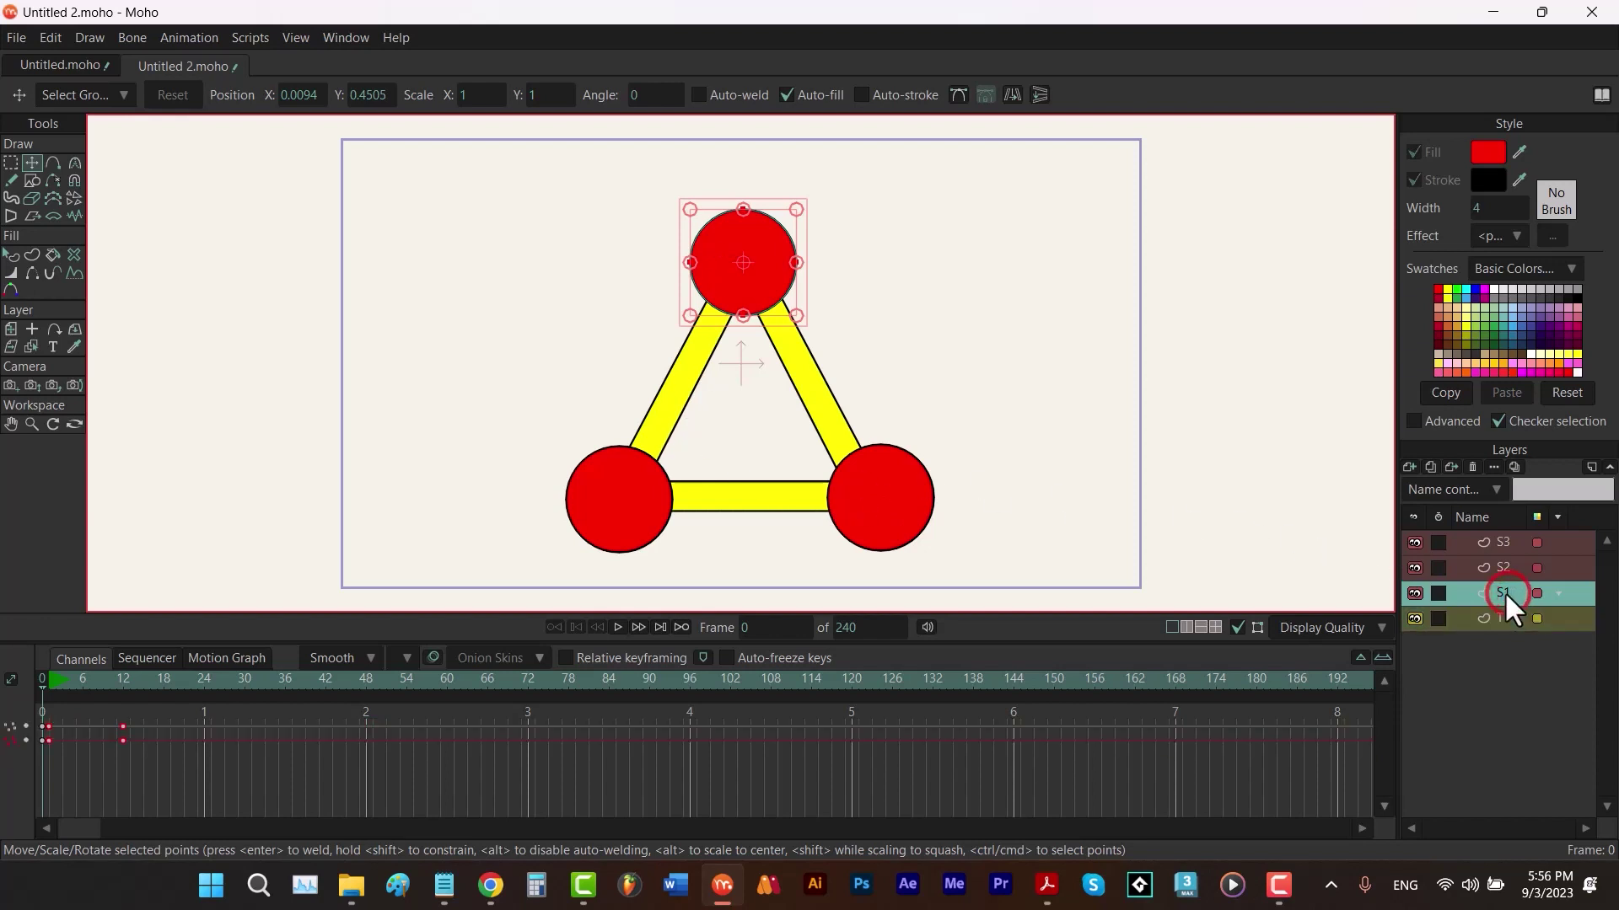
{"action": "left_click", "coordinate": [1497, 620], "text": "ctrl"}
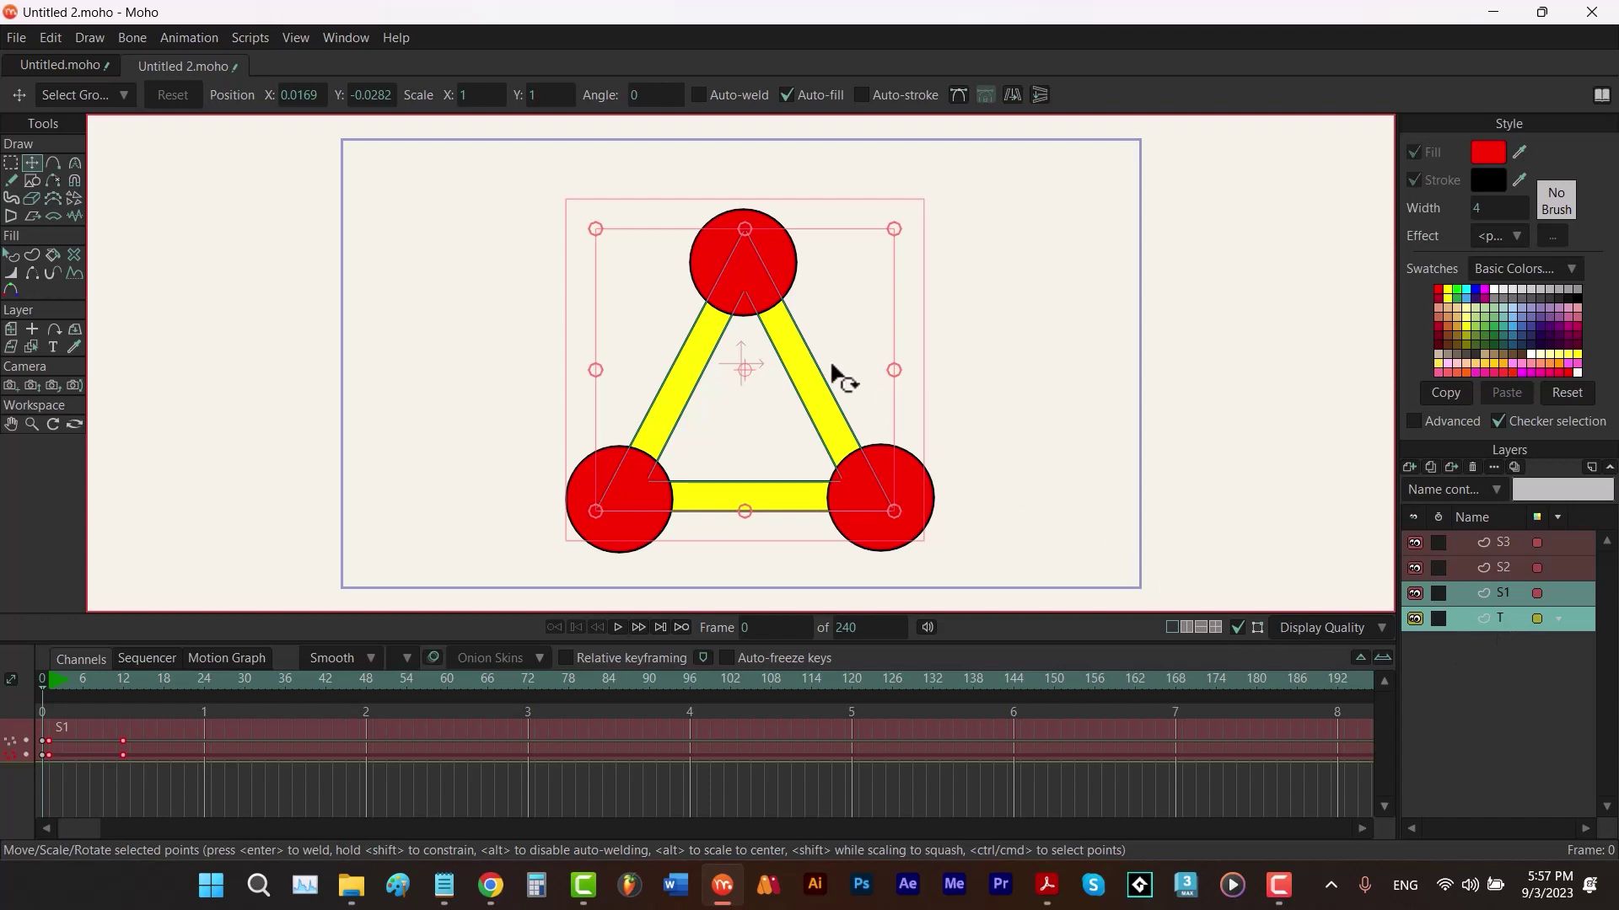
{"action": "left_click", "coordinate": [123, 679]}
{"action": "left_click_drag", "start_coordinate": [514, 180], "coordinate": [903, 326]}
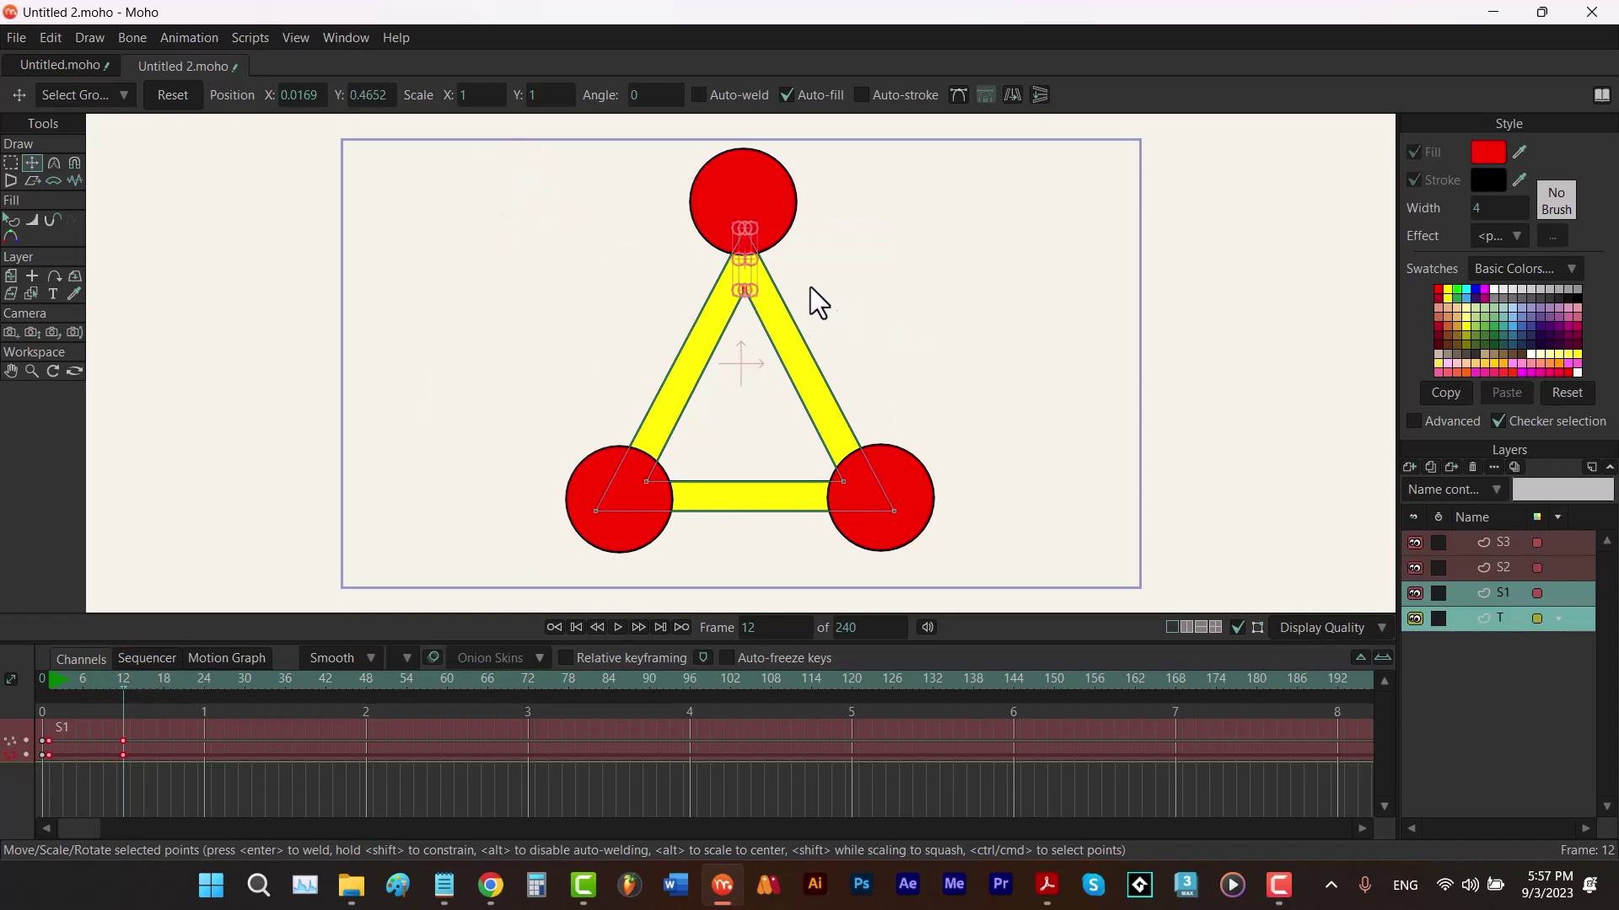
Step: Try raising the triangle's top corner points to about Y 0.7280, view S2 together with T, and undo the move
{"action": "left_click_drag", "start_coordinate": [745, 272], "coordinate": [743, 217]}
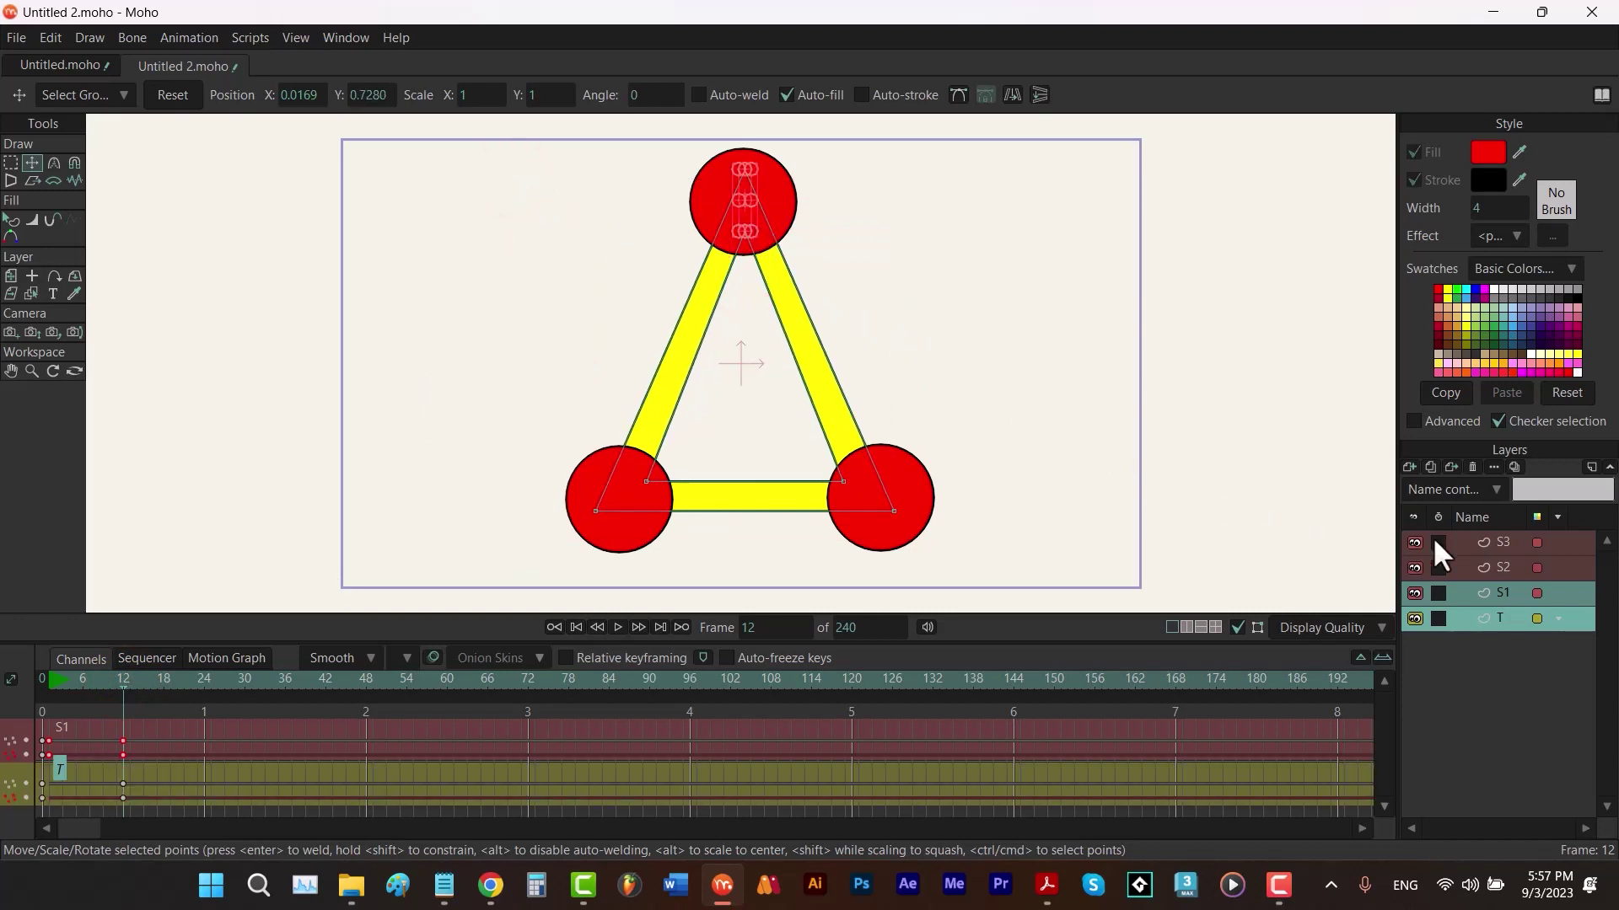
{"action": "left_click", "coordinate": [1509, 566]}
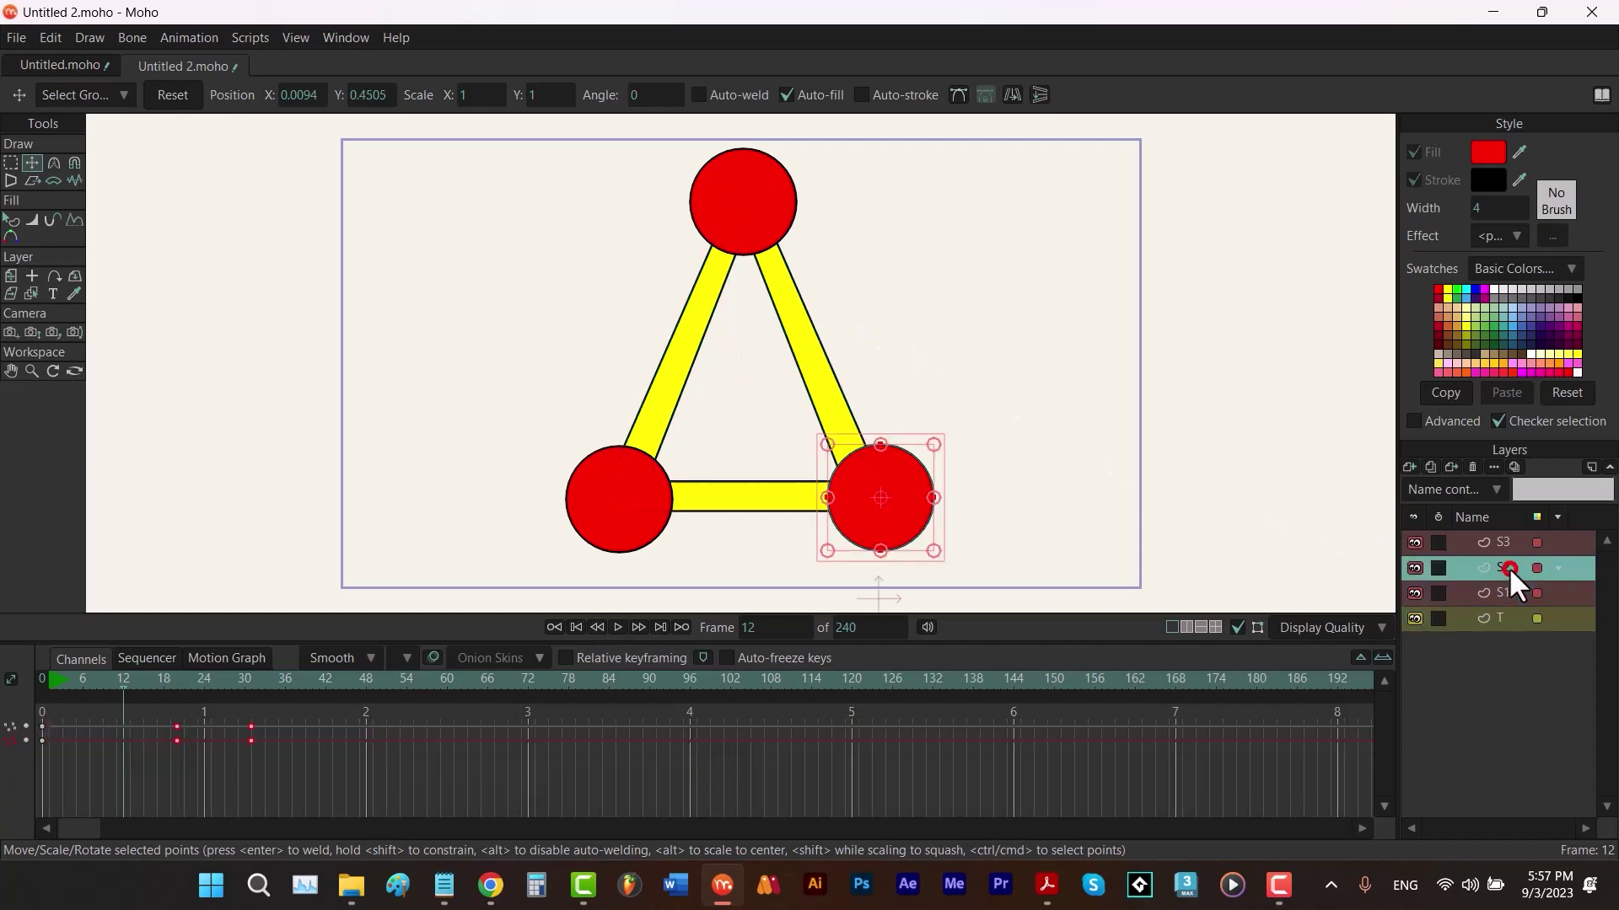
{"action": "left_click", "coordinate": [1499, 619], "text": "ctrl"}
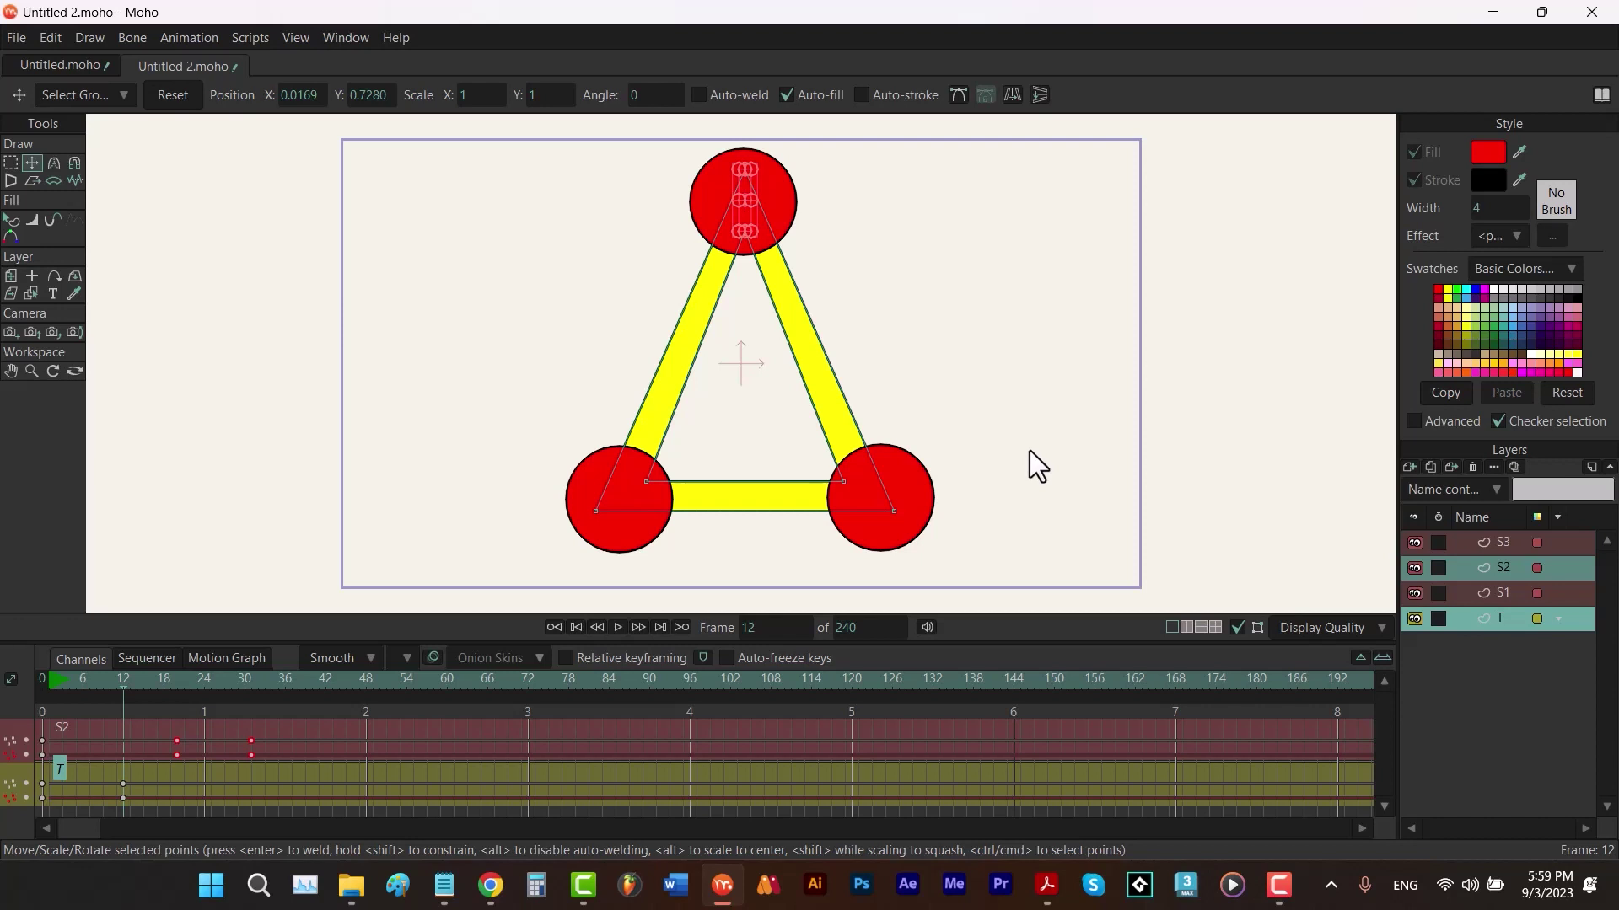
{"action": "key", "text": "ctrl+z"}
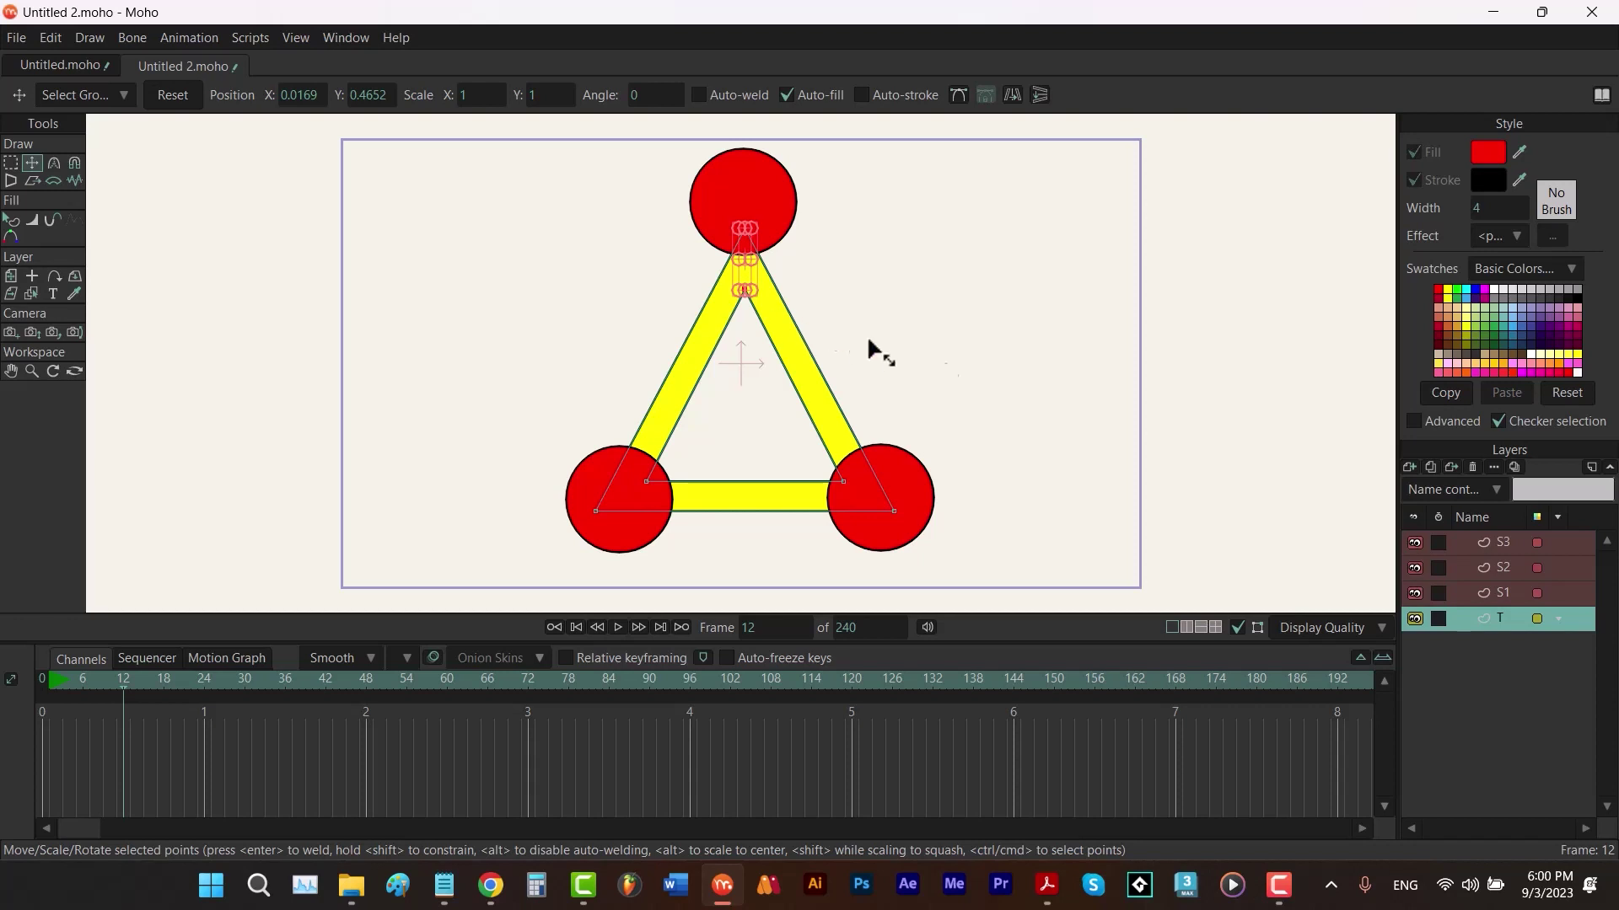
Step: With S1's channels shown in the timeline, raise T's top corner points to about Y 0.7430 at frame 12 and copy T's frame 0 keys to frame 1
{"action": "left_click", "coordinate": [1438, 591]}
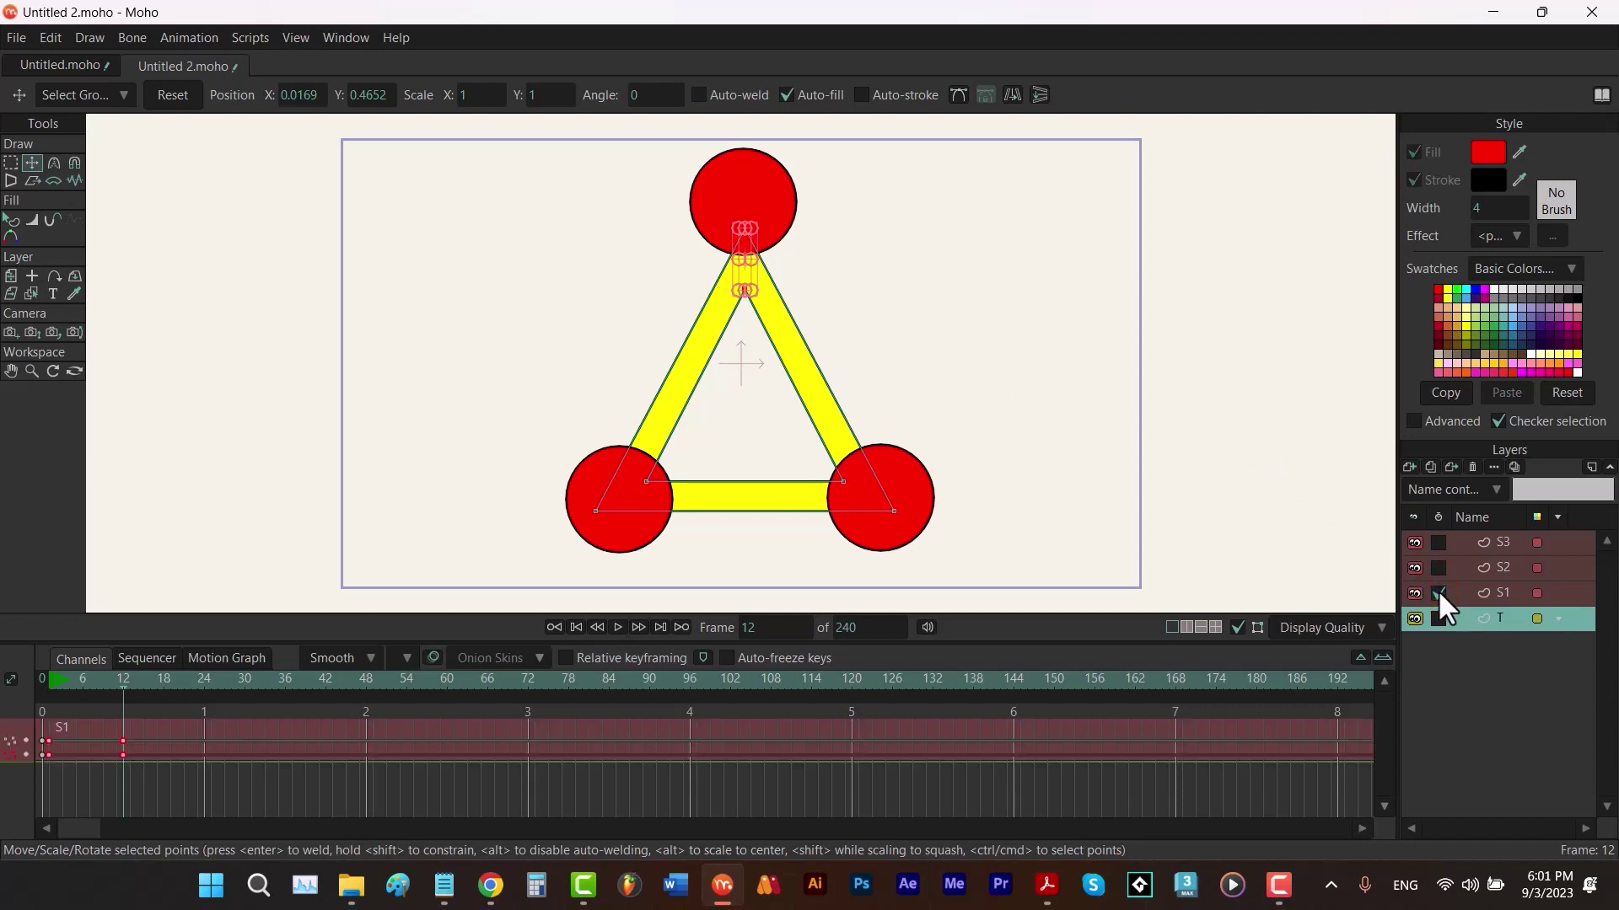
{"action": "left_click_drag", "start_coordinate": [751, 278], "coordinate": [757, 224]}
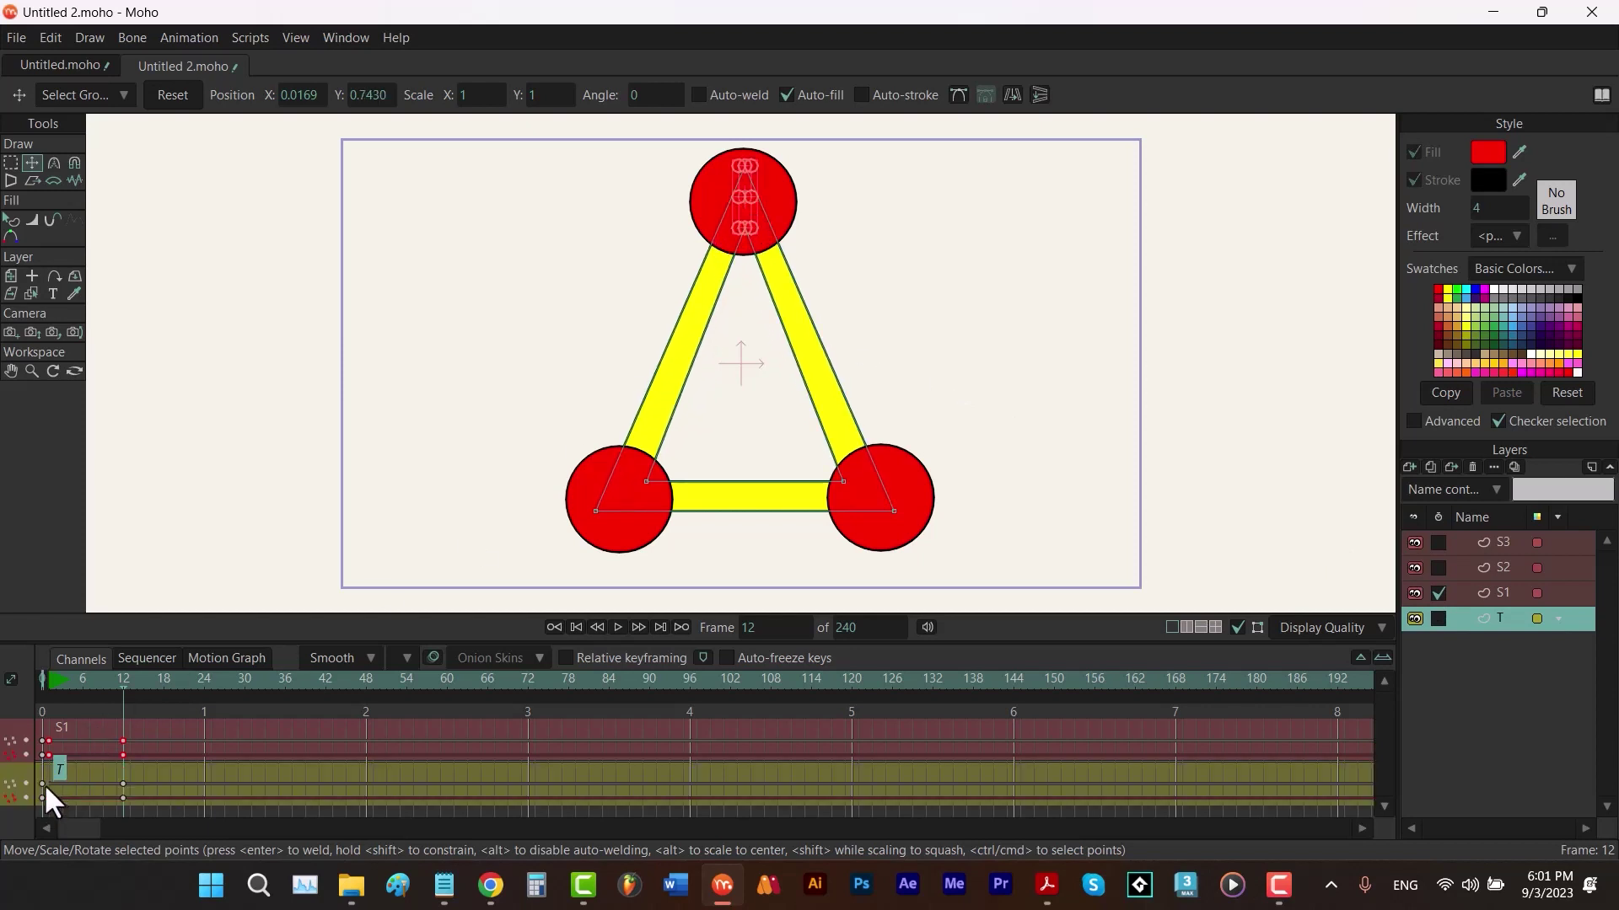
{"action": "left_click_drag", "start_coordinate": [57, 781], "coordinate": [42, 799]}
{"action": "left_click", "coordinate": [48, 677]}
{"action": "key", "text": "Down"}
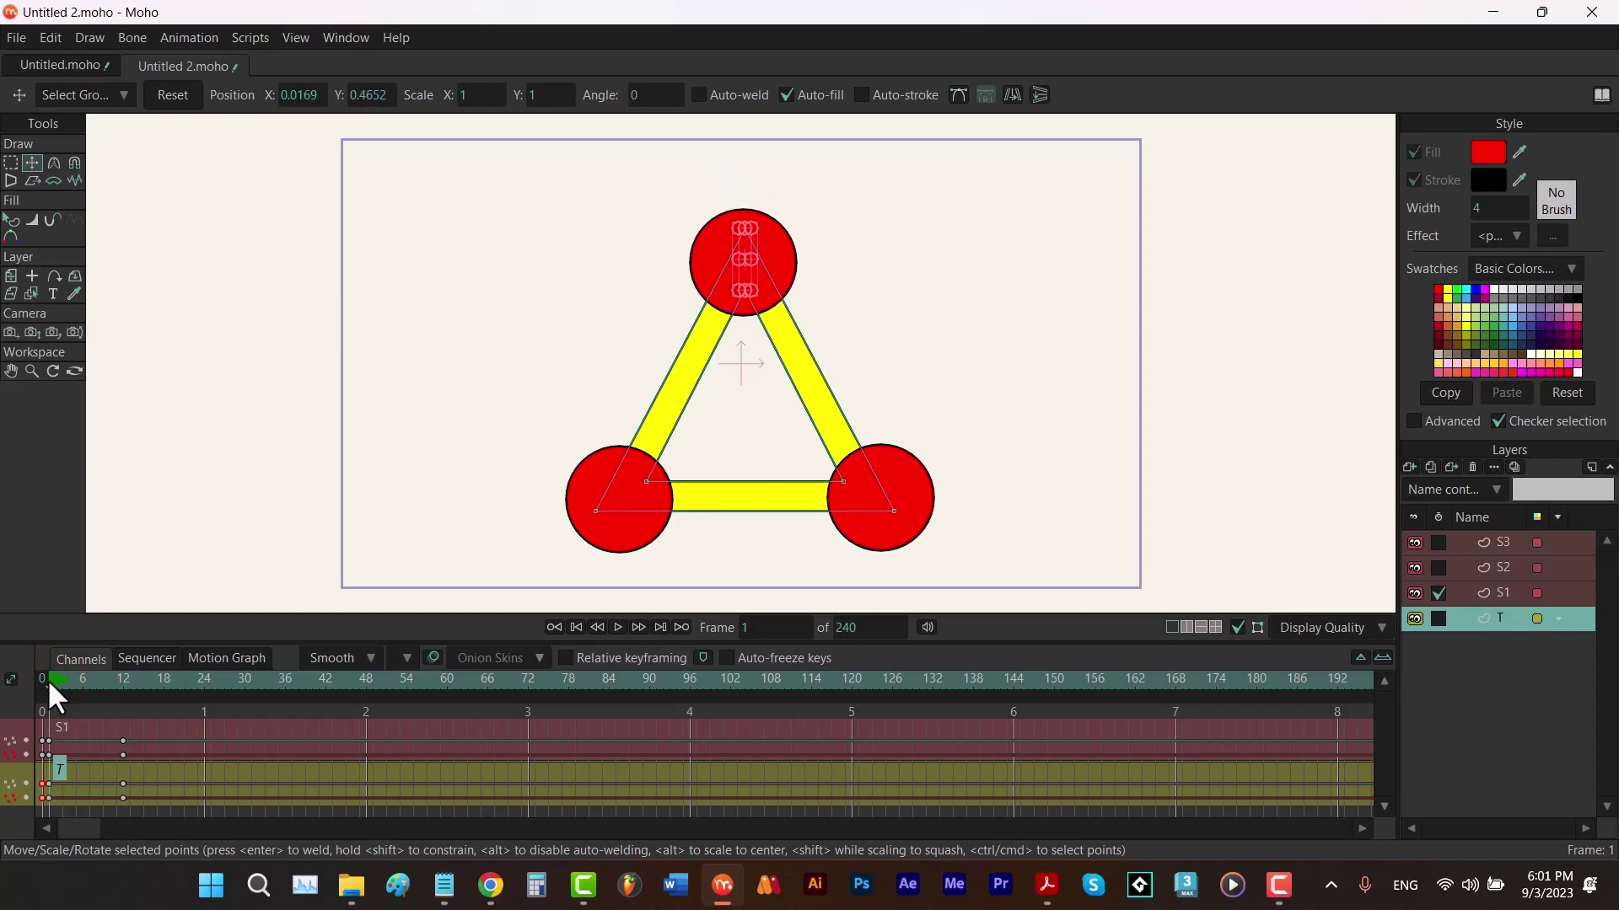
Step: Using S2's channels as the timing guide, key T's lower-right corner points at frame 20 and move them to about X 0.8945, Y -0.7937 at frame 31
{"action": "left_click", "coordinate": [1439, 595]}
{"action": "left_click", "coordinate": [1438, 569]}
{"action": "left_click", "coordinate": [177, 685]}
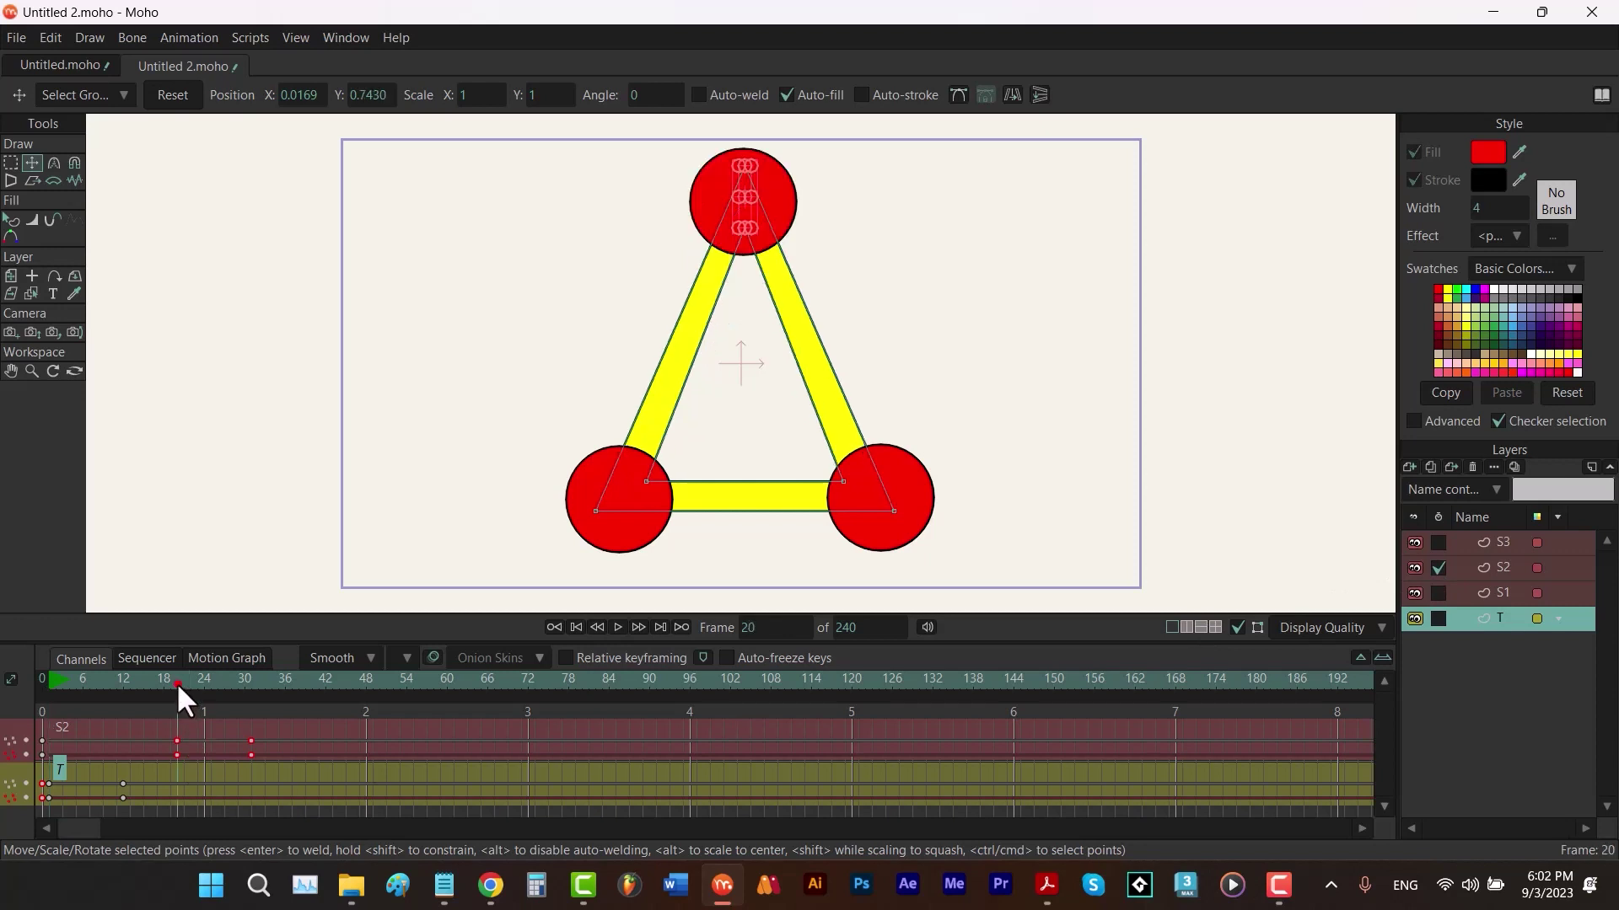
{"action": "left_click_drag", "start_coordinate": [757, 457], "coordinate": [973, 555]}
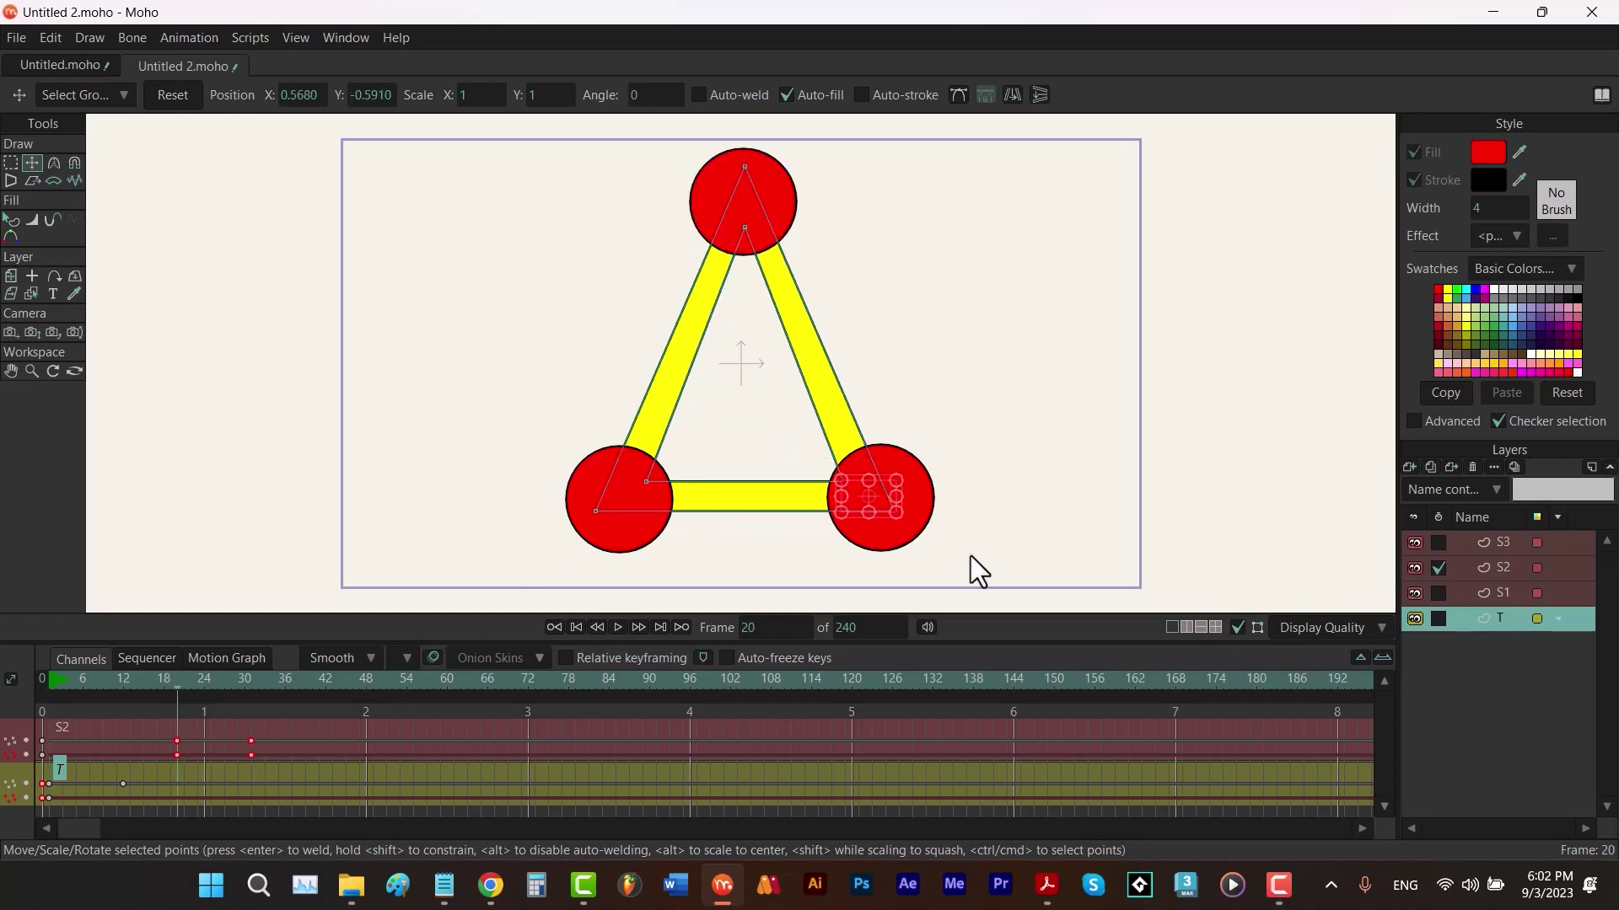
{"action": "right_click", "coordinate": [177, 799]}
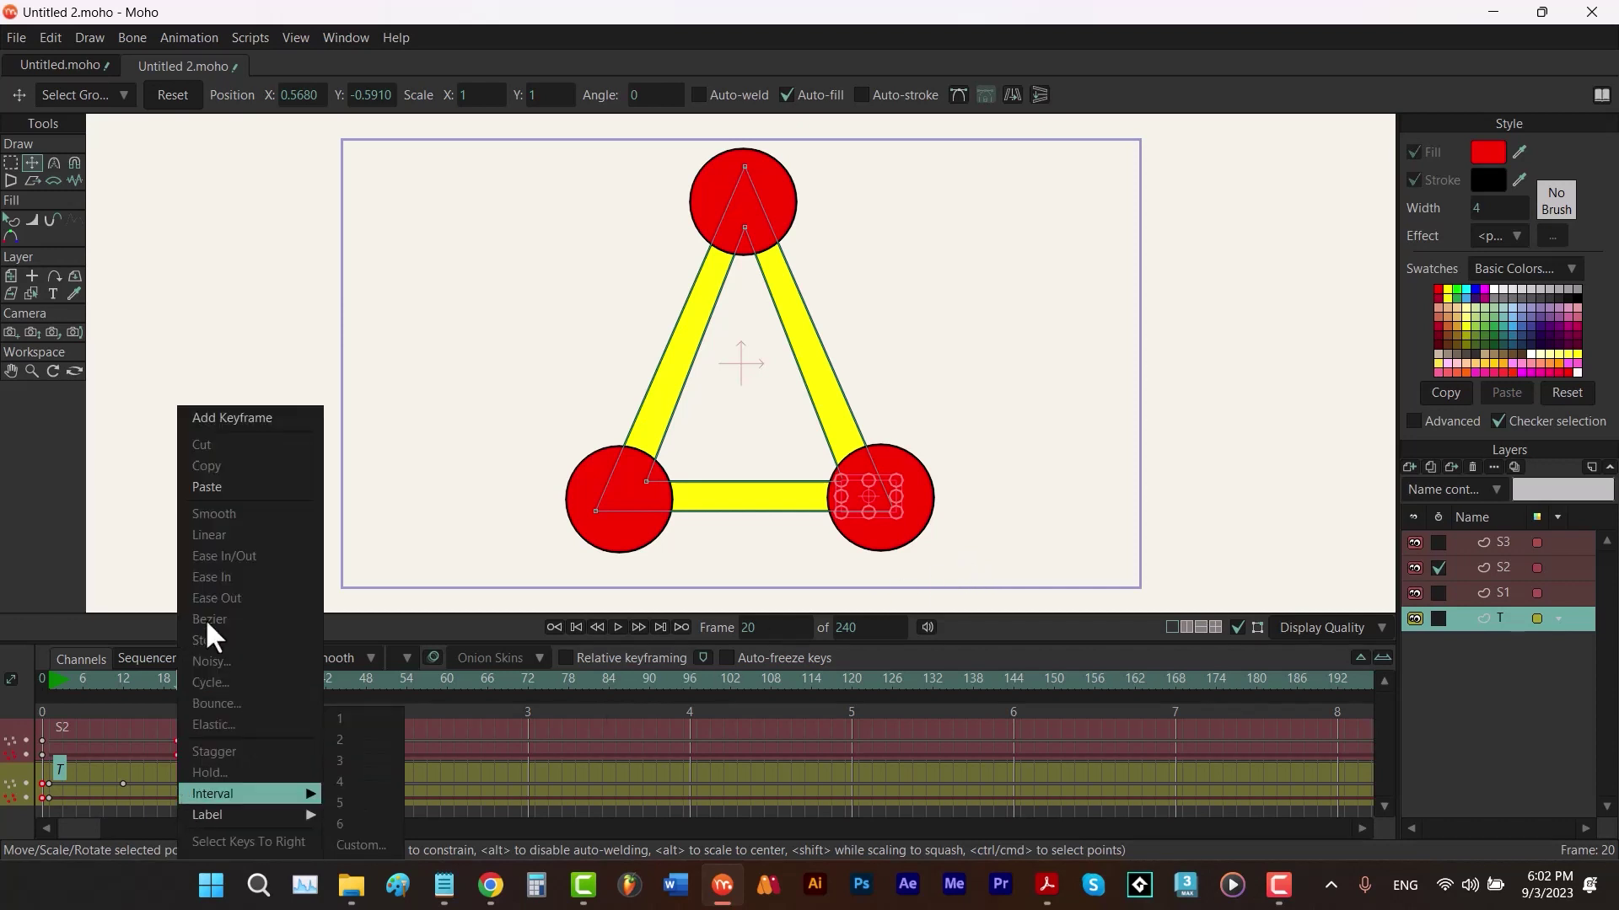
{"action": "left_click", "coordinate": [221, 419]}
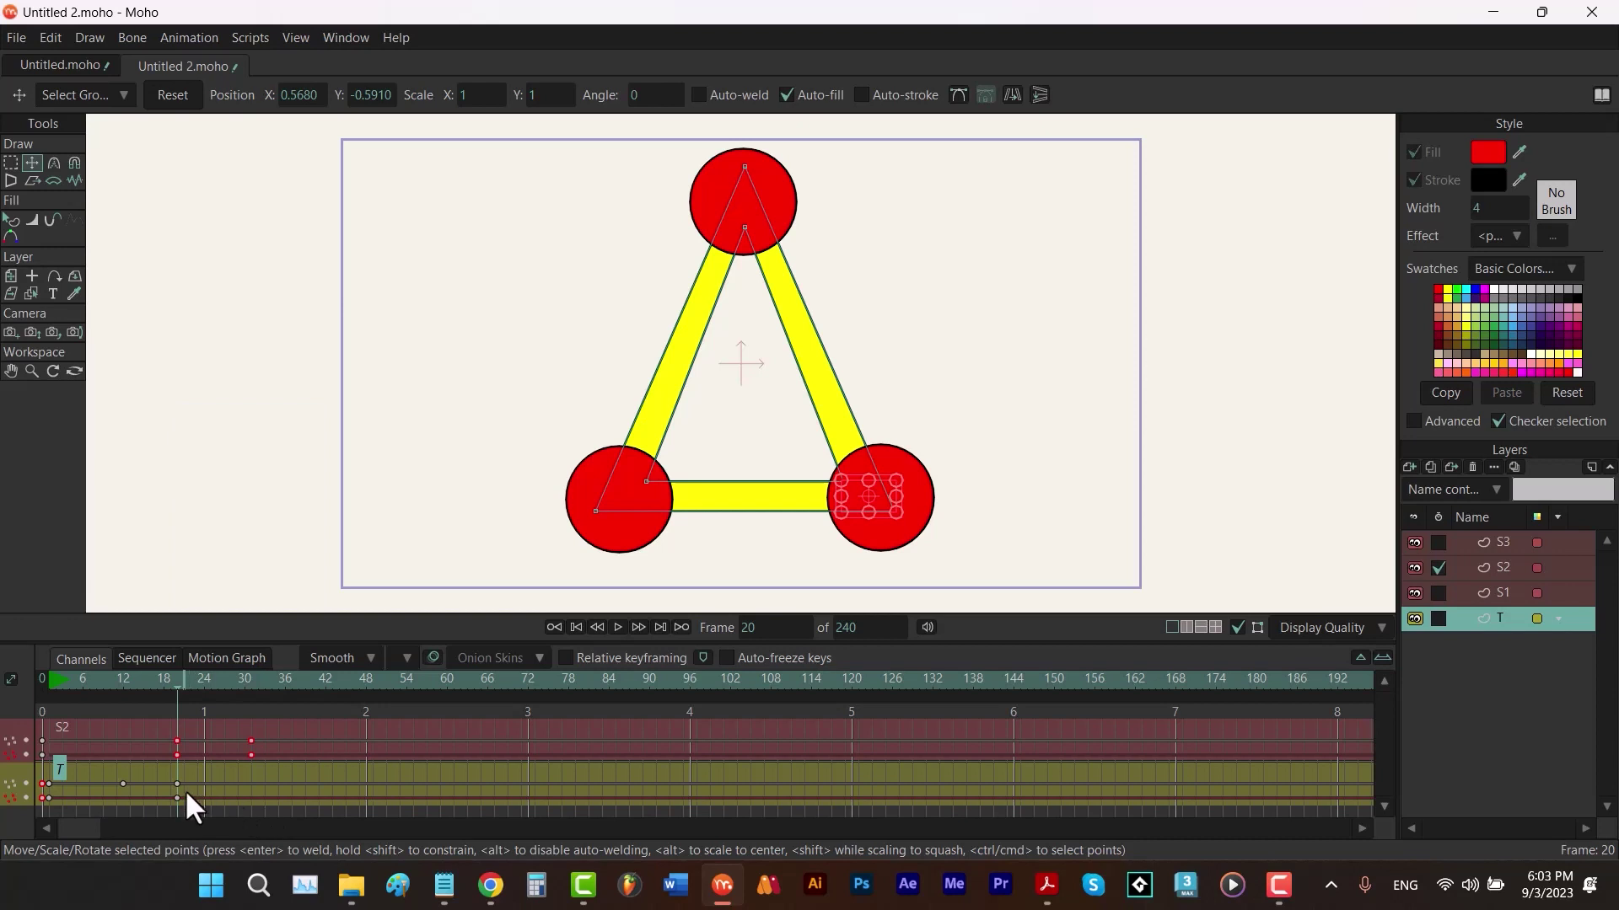
{"action": "left_click", "coordinate": [248, 679]}
{"action": "left_click_drag", "start_coordinate": [886, 515], "coordinate": [957, 548]}
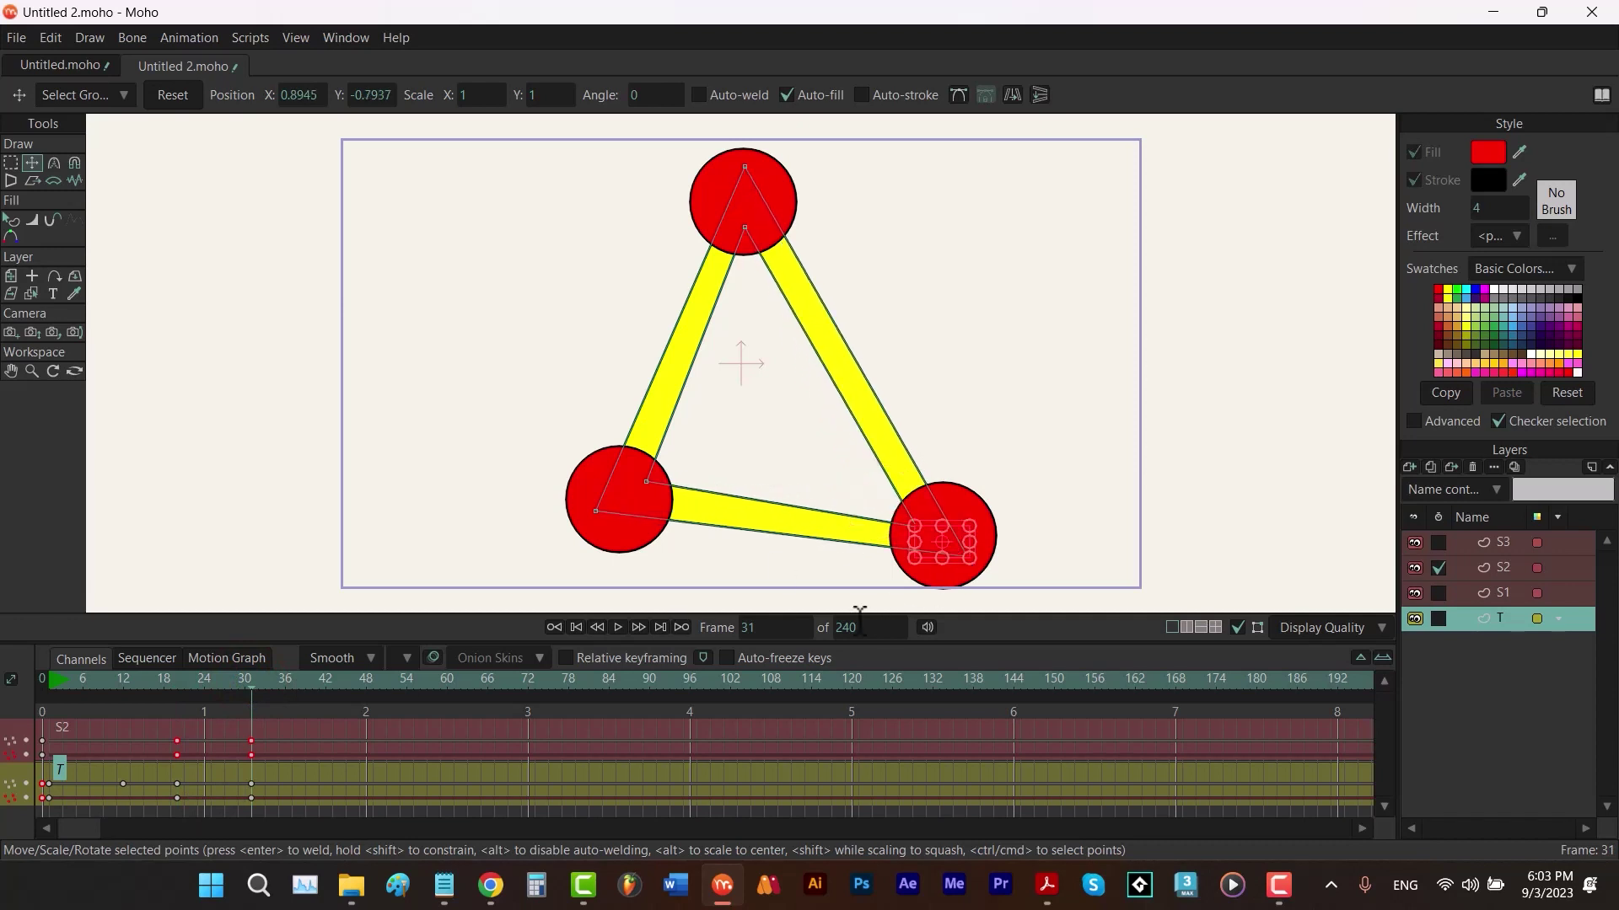
Step: Show S3's channels in the timeline instead of S2's, and add a keyframe for T's lower-left corner points at frame 41
{"action": "left_click", "coordinate": [1436, 568]}
{"action": "left_click", "coordinate": [1435, 544]}
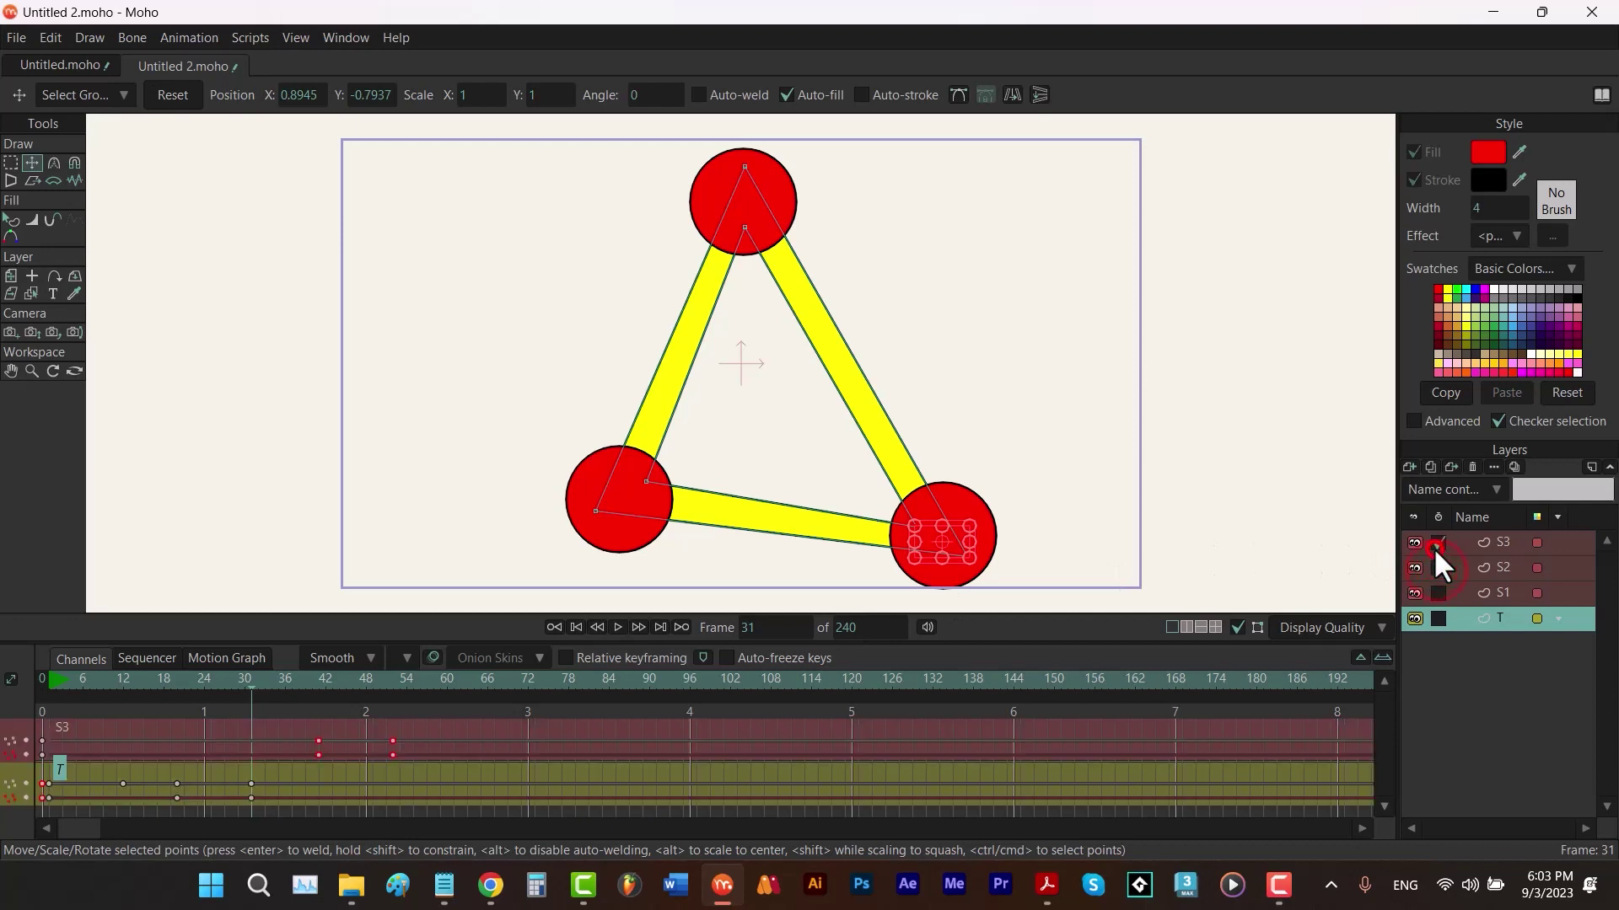
{"action": "left_click", "coordinate": [320, 681]}
{"action": "left_click_drag", "start_coordinate": [458, 416], "coordinate": [715, 546]}
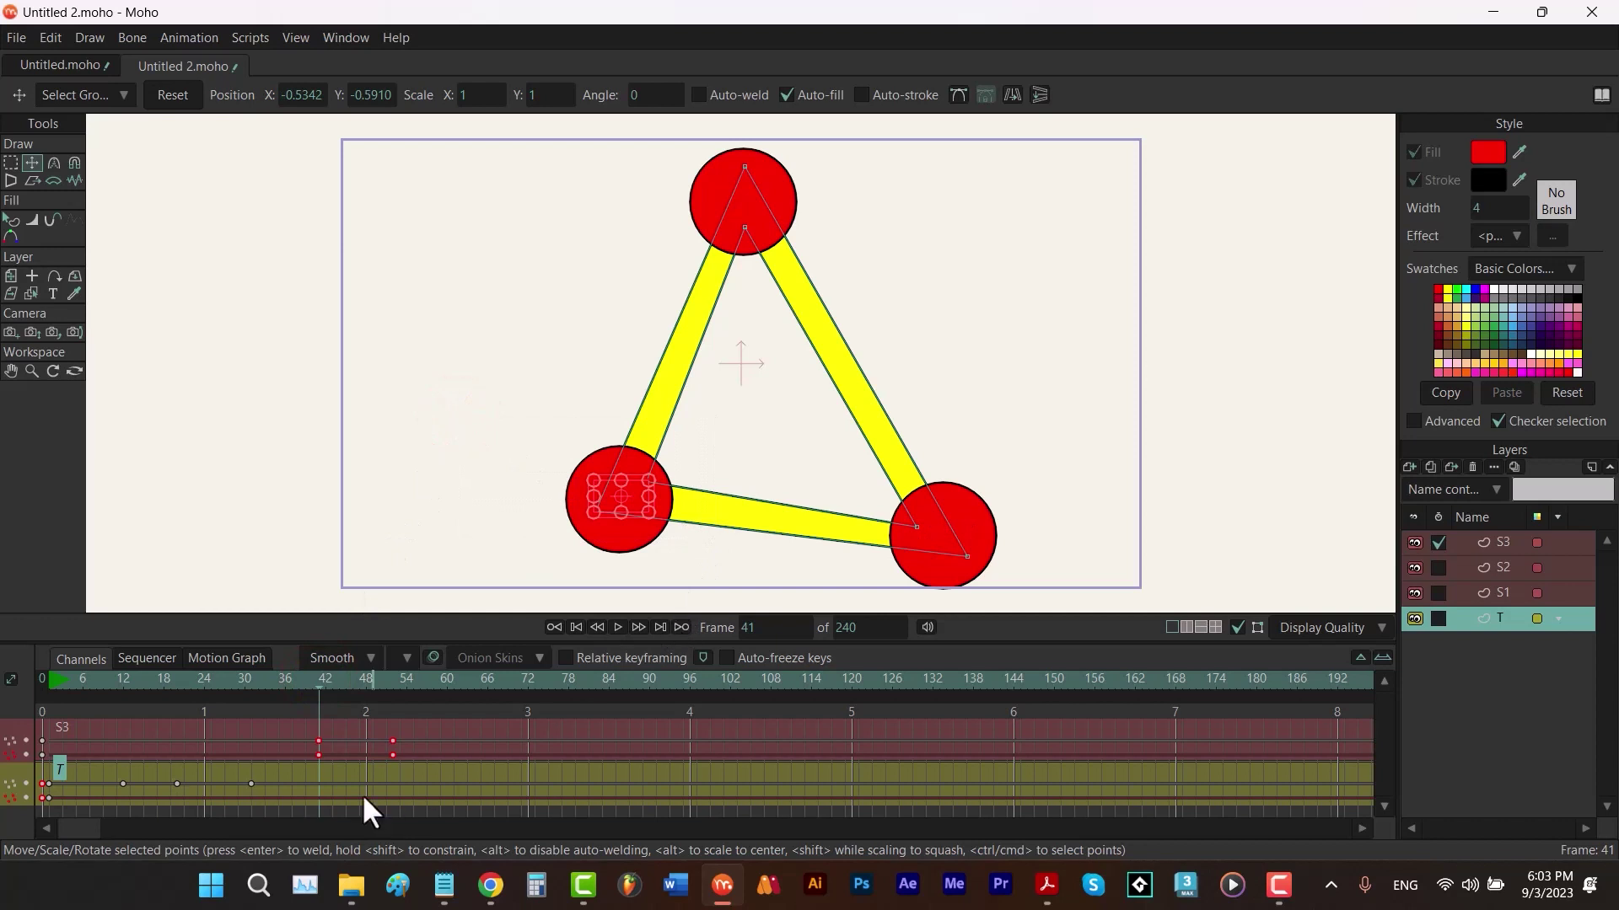
{"action": "right_click", "coordinate": [315, 796]}
{"action": "mouse_move", "coordinate": [319, 792]}
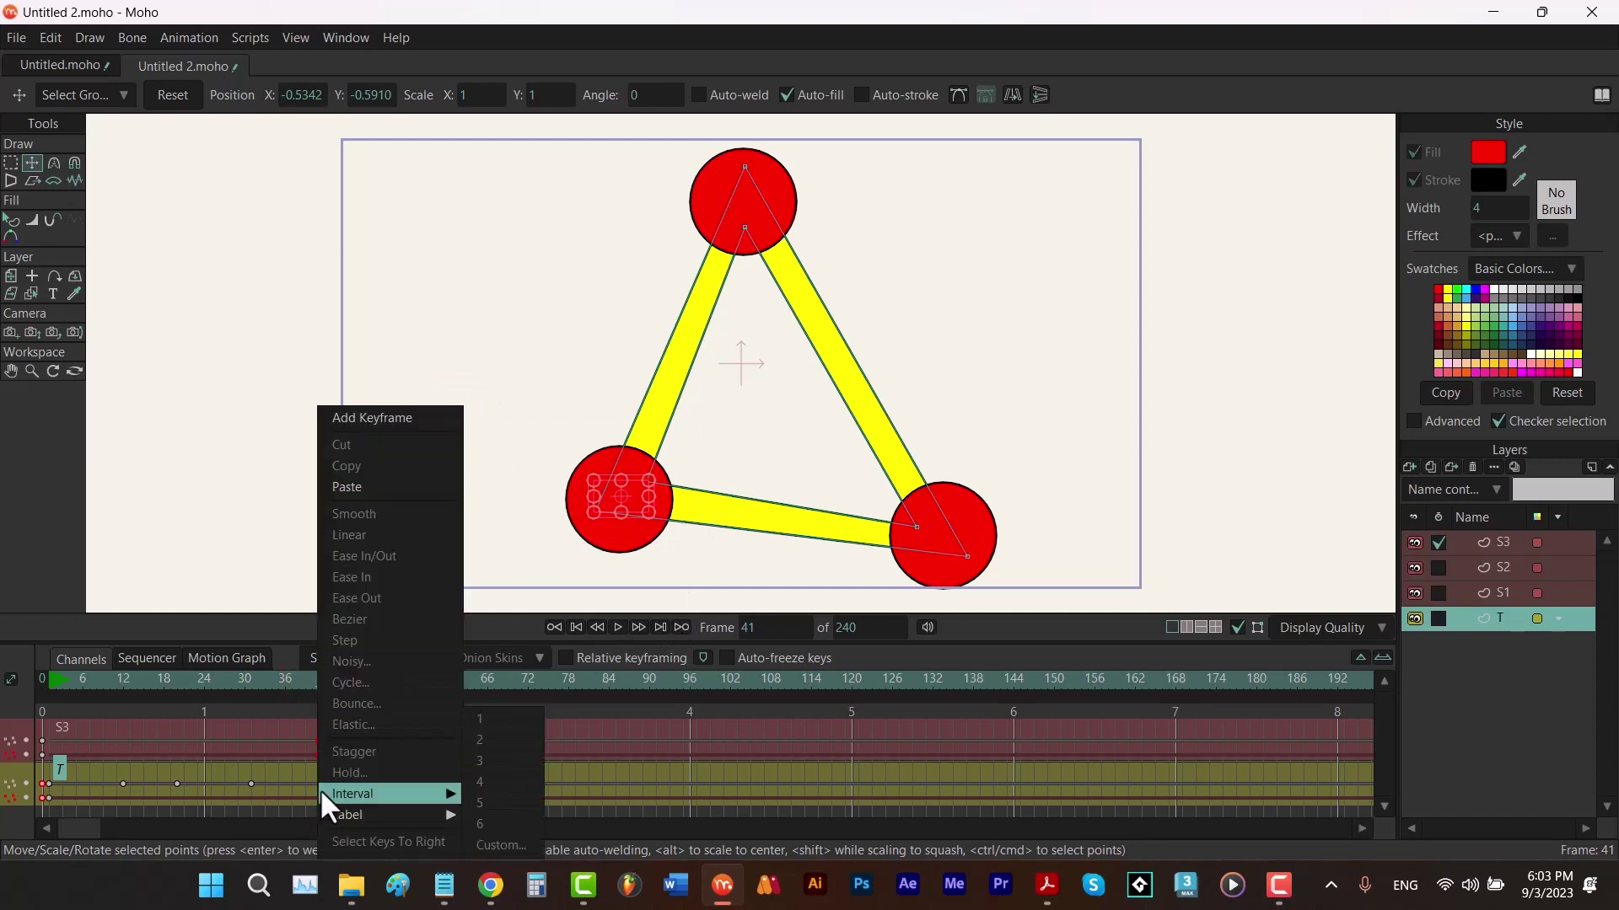
{"action": "left_click", "coordinate": [373, 421]}
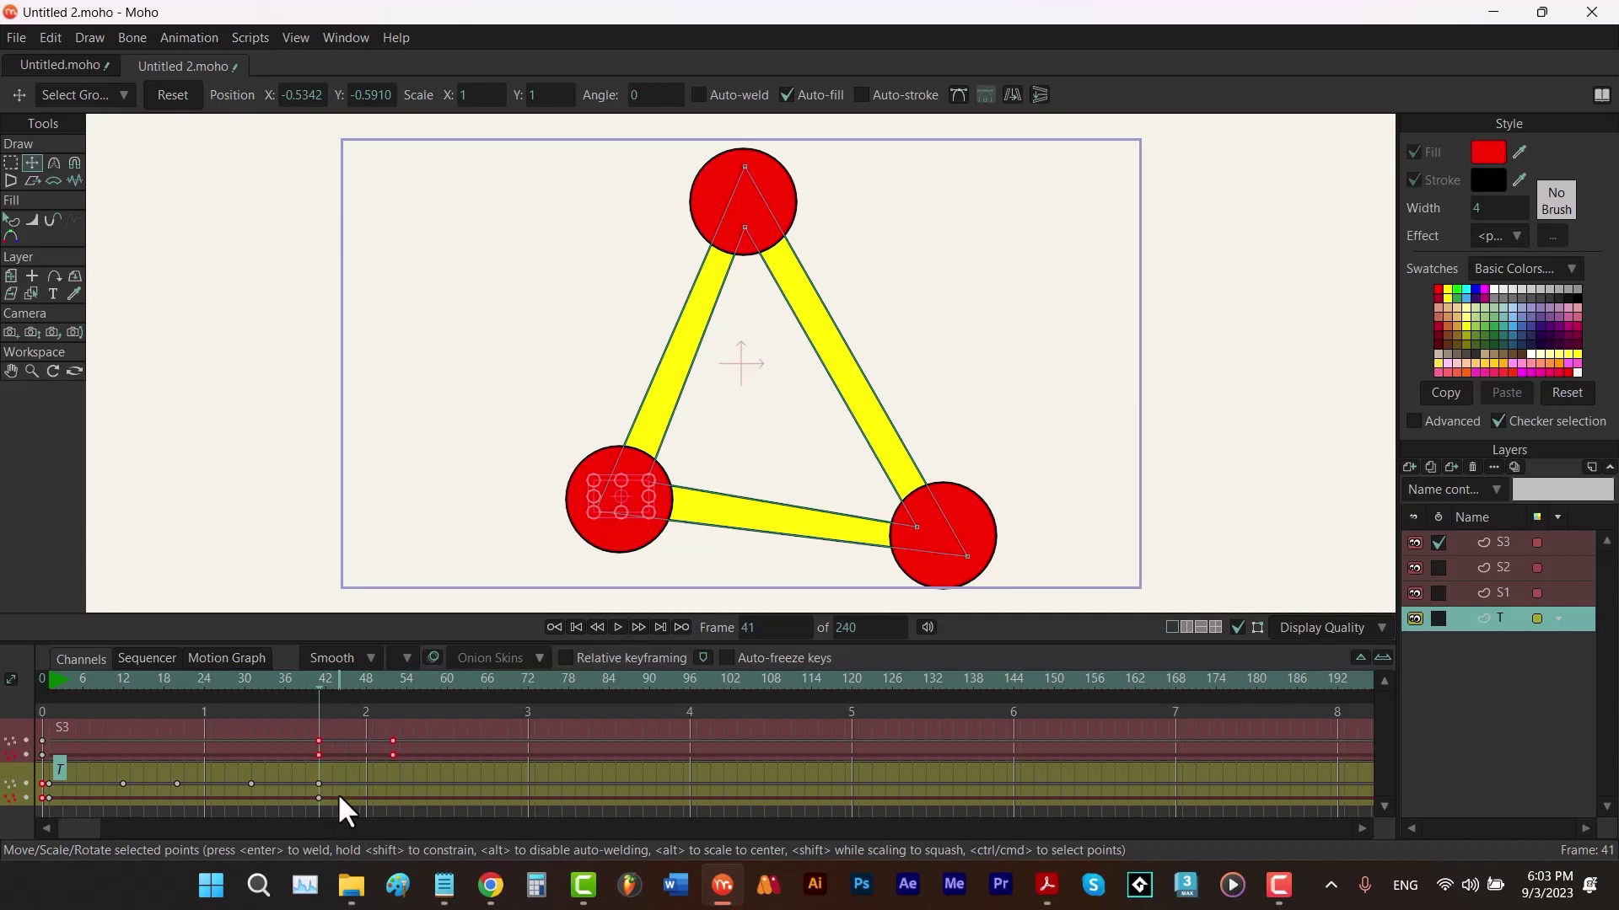
Step: At frame 52, move T's lower-left corner points to about X -0.8382, Y -0.8012, stop showing S3's channels and return to frame 0
{"action": "left_click", "coordinate": [392, 679]}
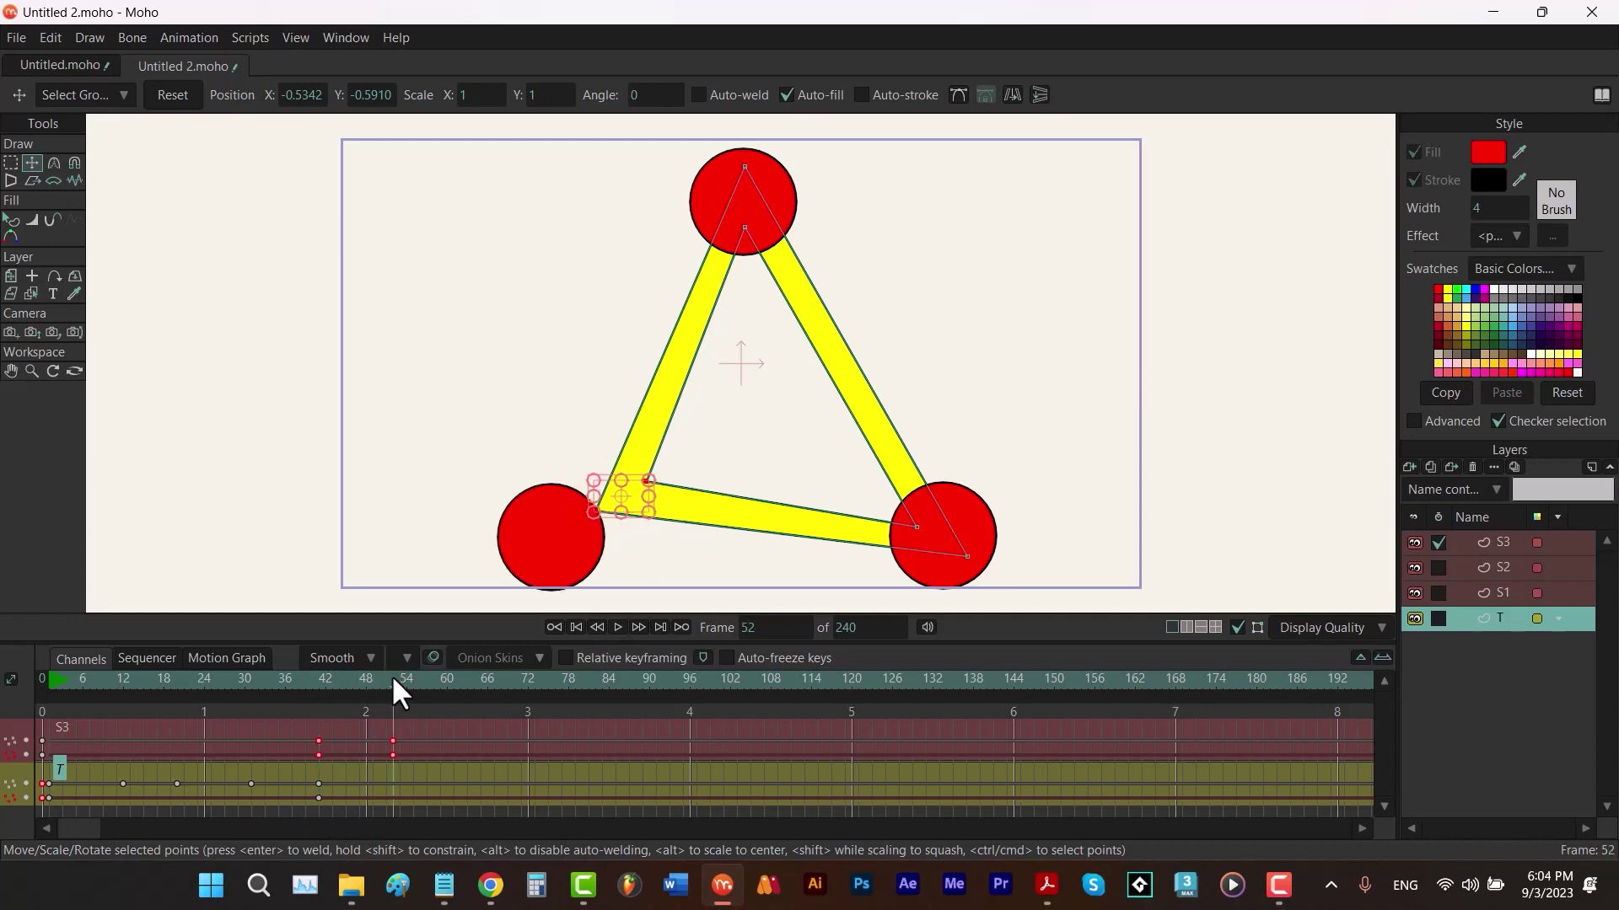
{"action": "left_click_drag", "start_coordinate": [643, 514], "coordinate": [567, 557]}
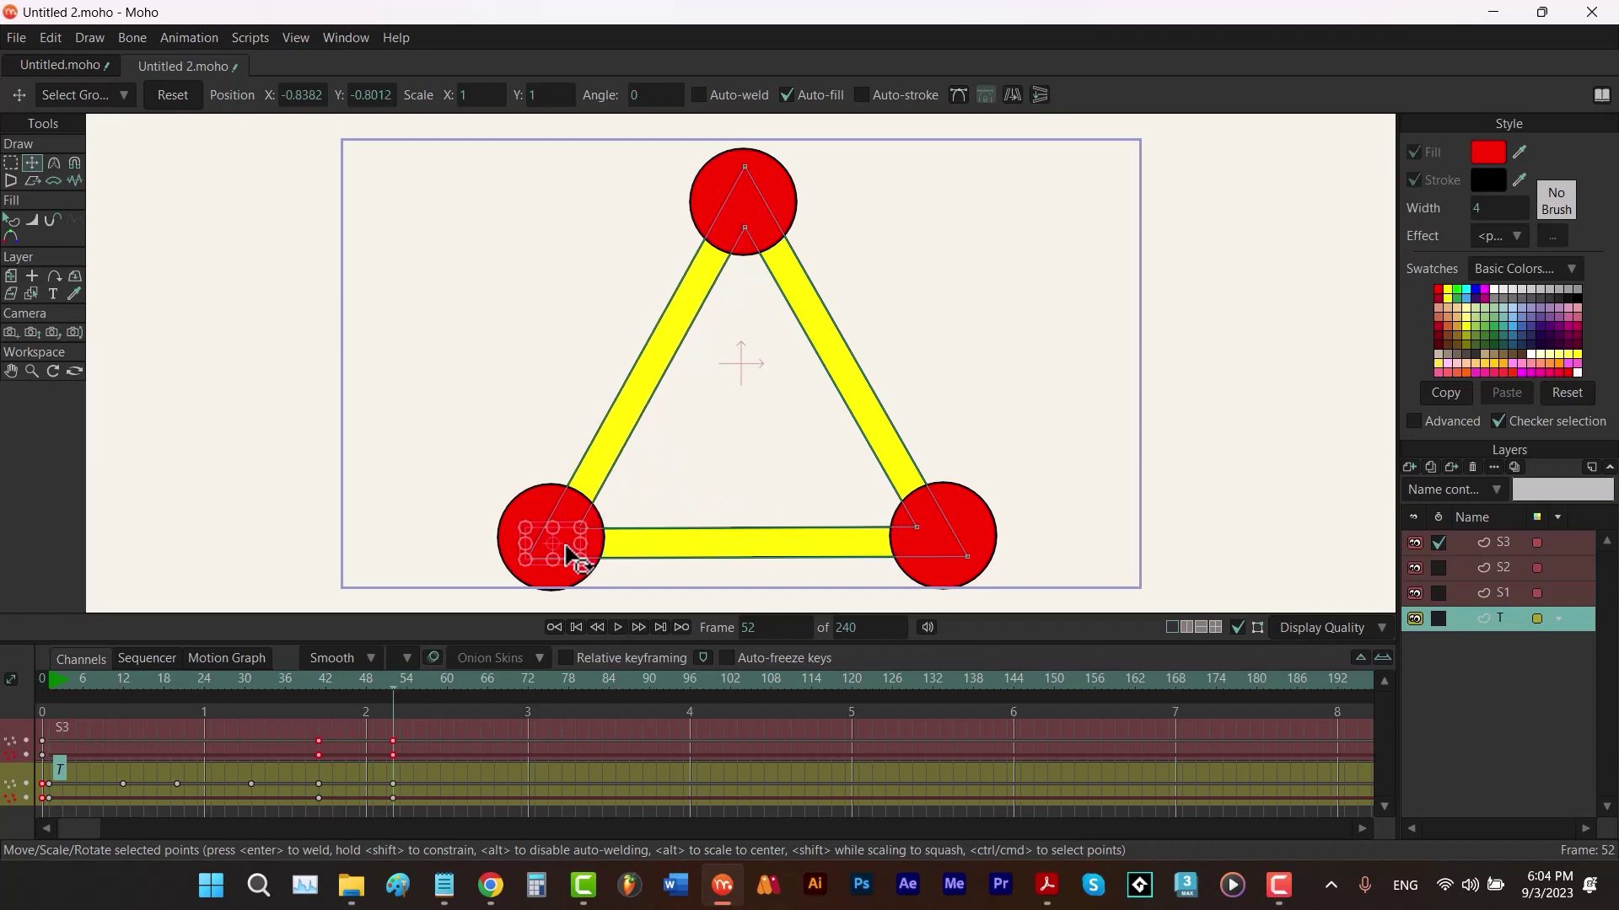
{"action": "left_click", "coordinate": [1437, 542]}
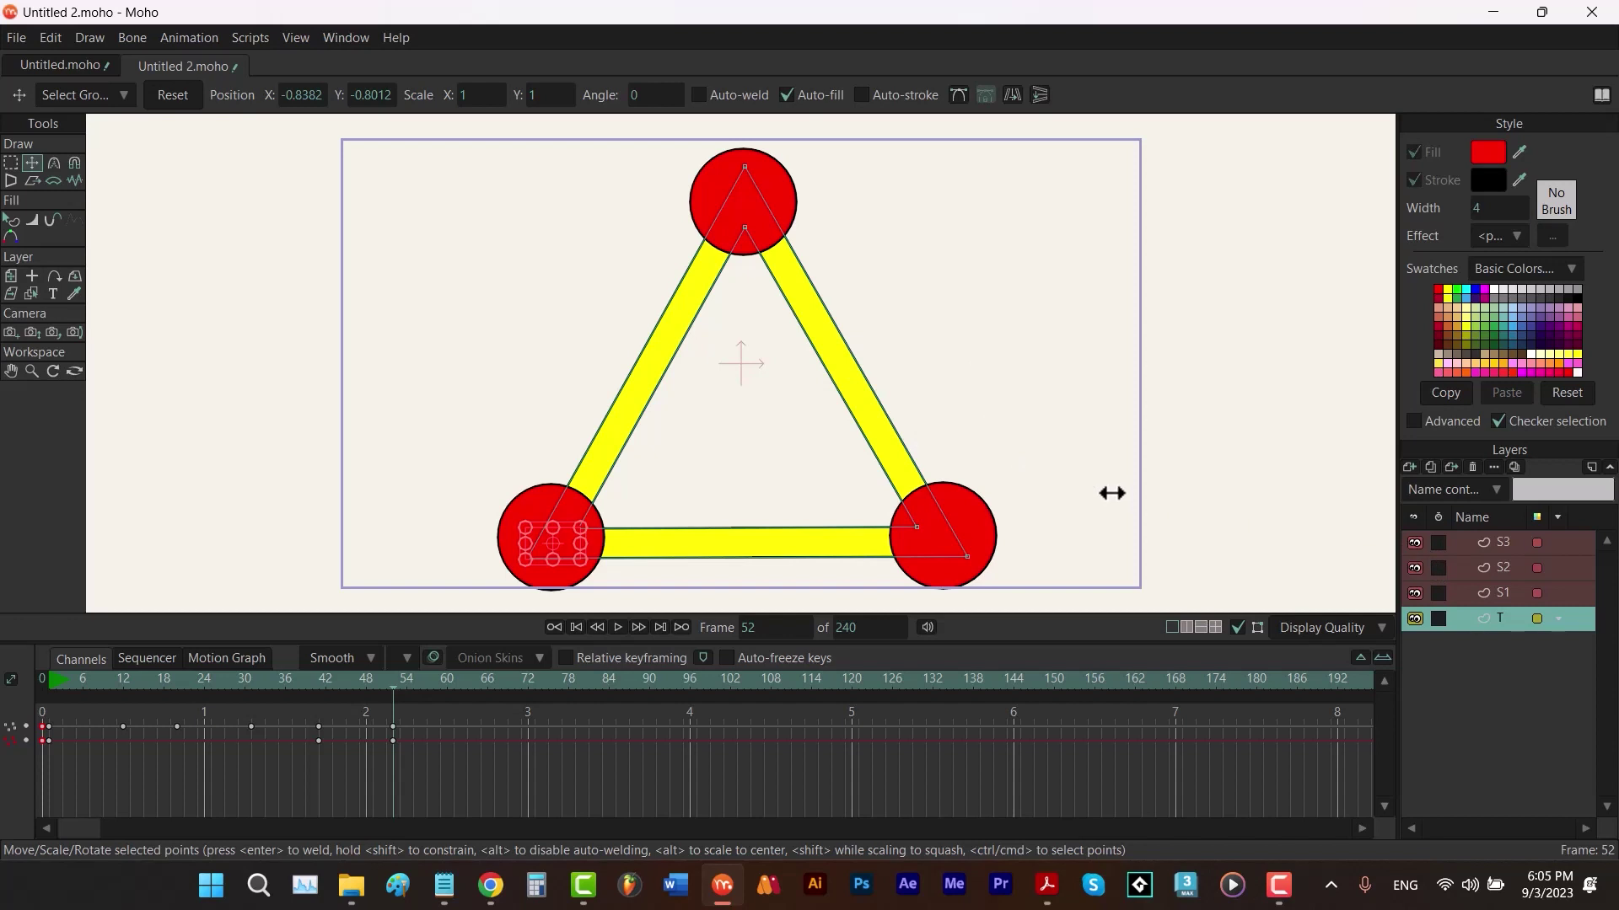
{"action": "left_click", "coordinate": [577, 627]}
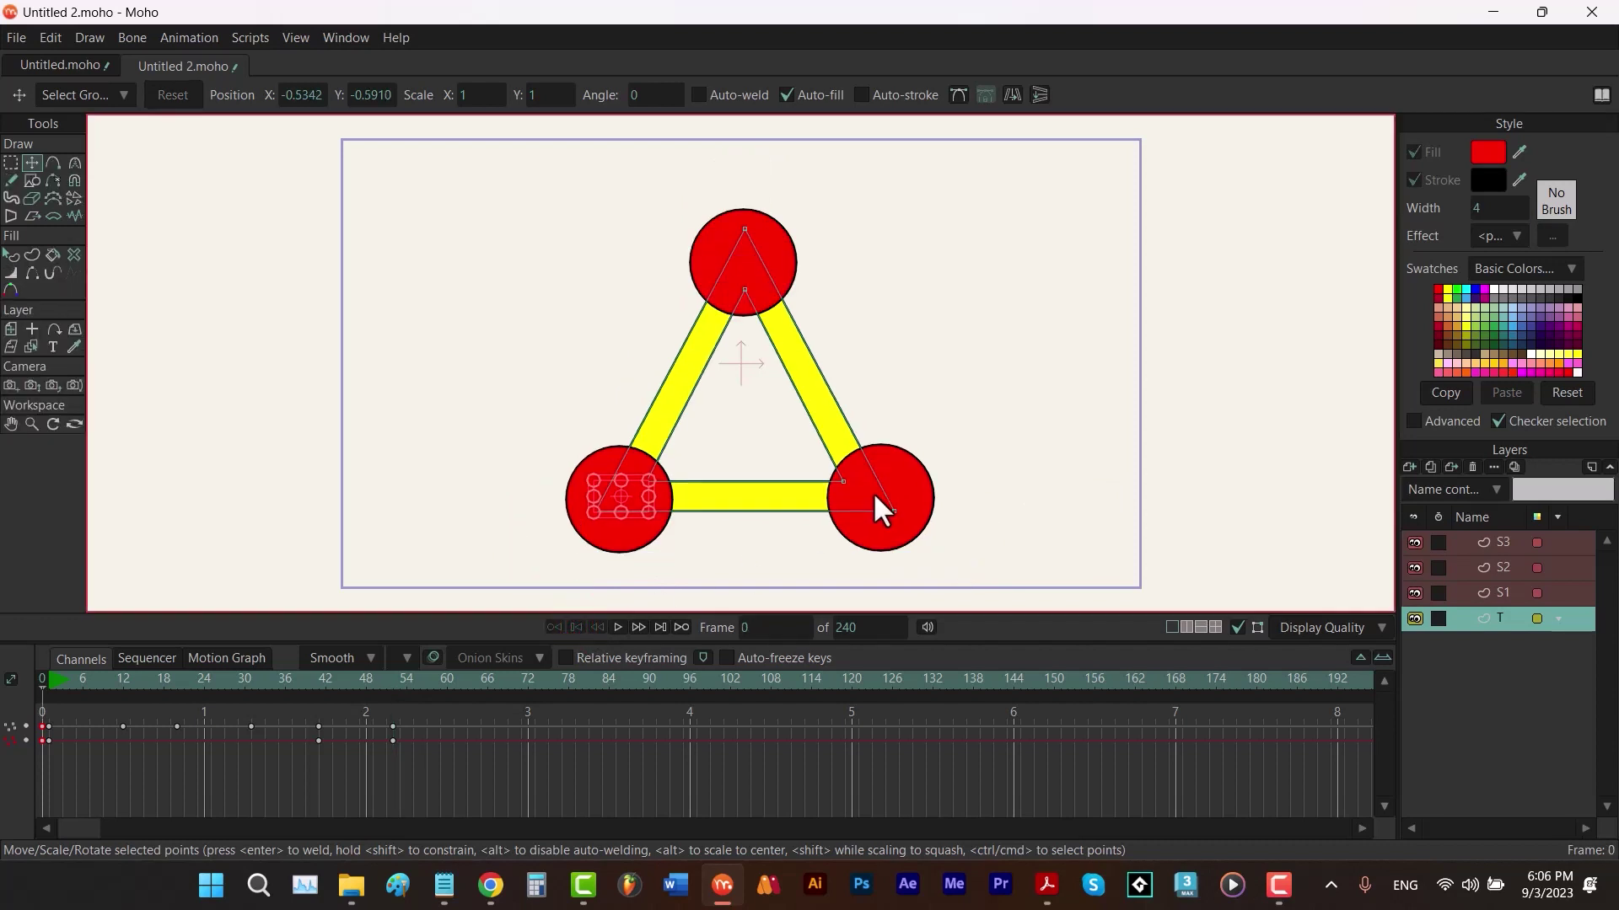
Step: Play the animation from frame 0, and select layers T through S3 together to show all their channels in the timeline
{"action": "key", "text": "space"}
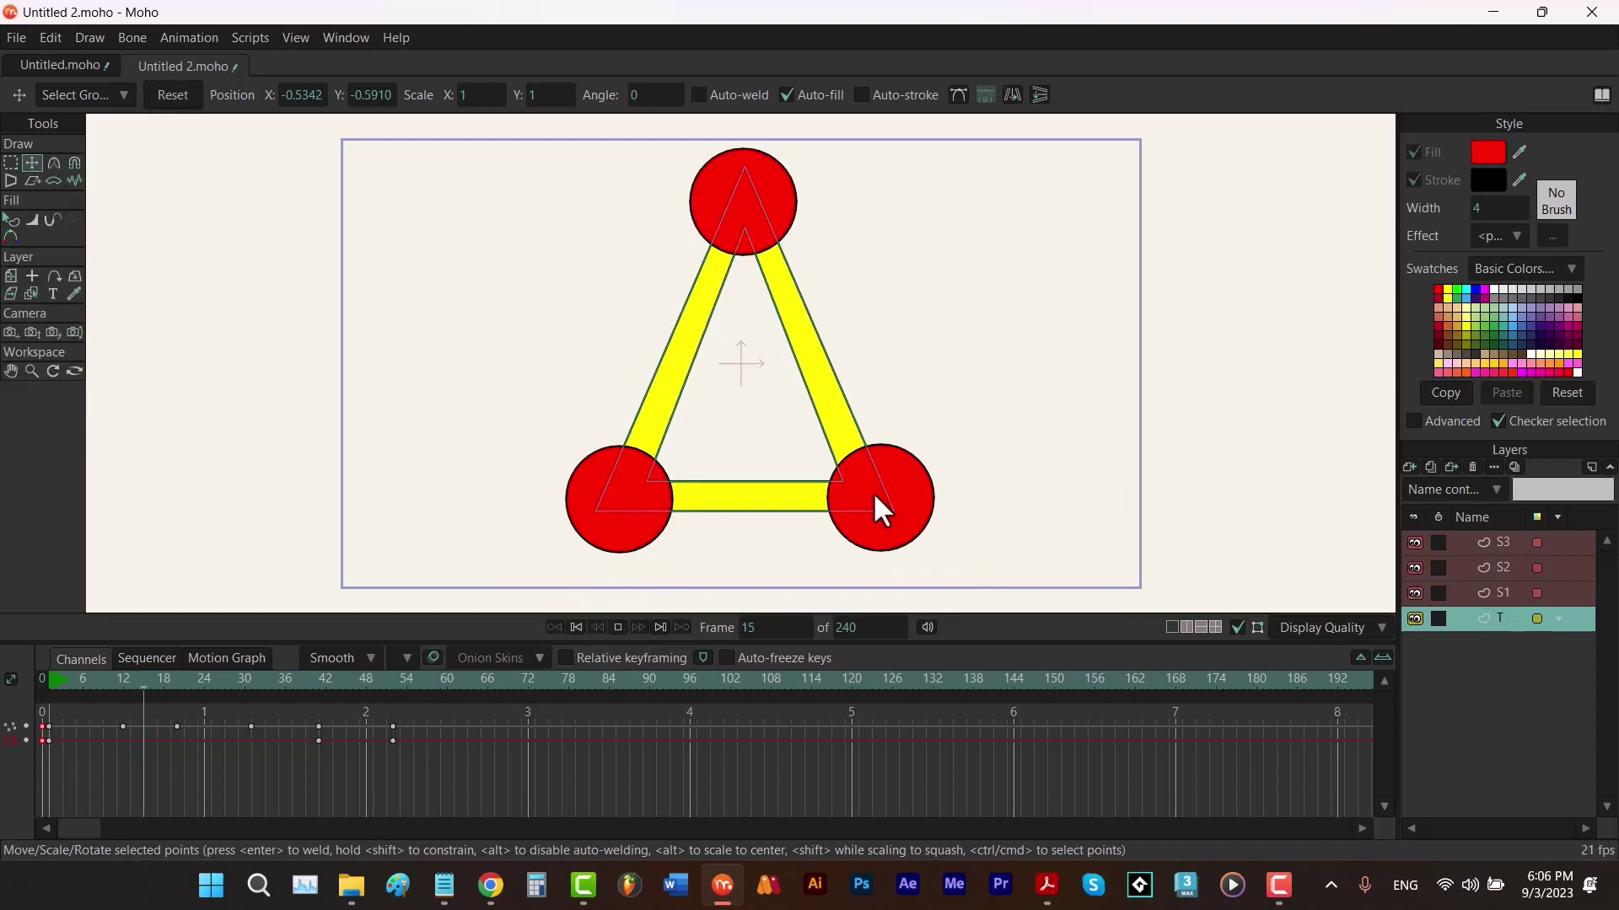
{"action": "key", "text": "space"}
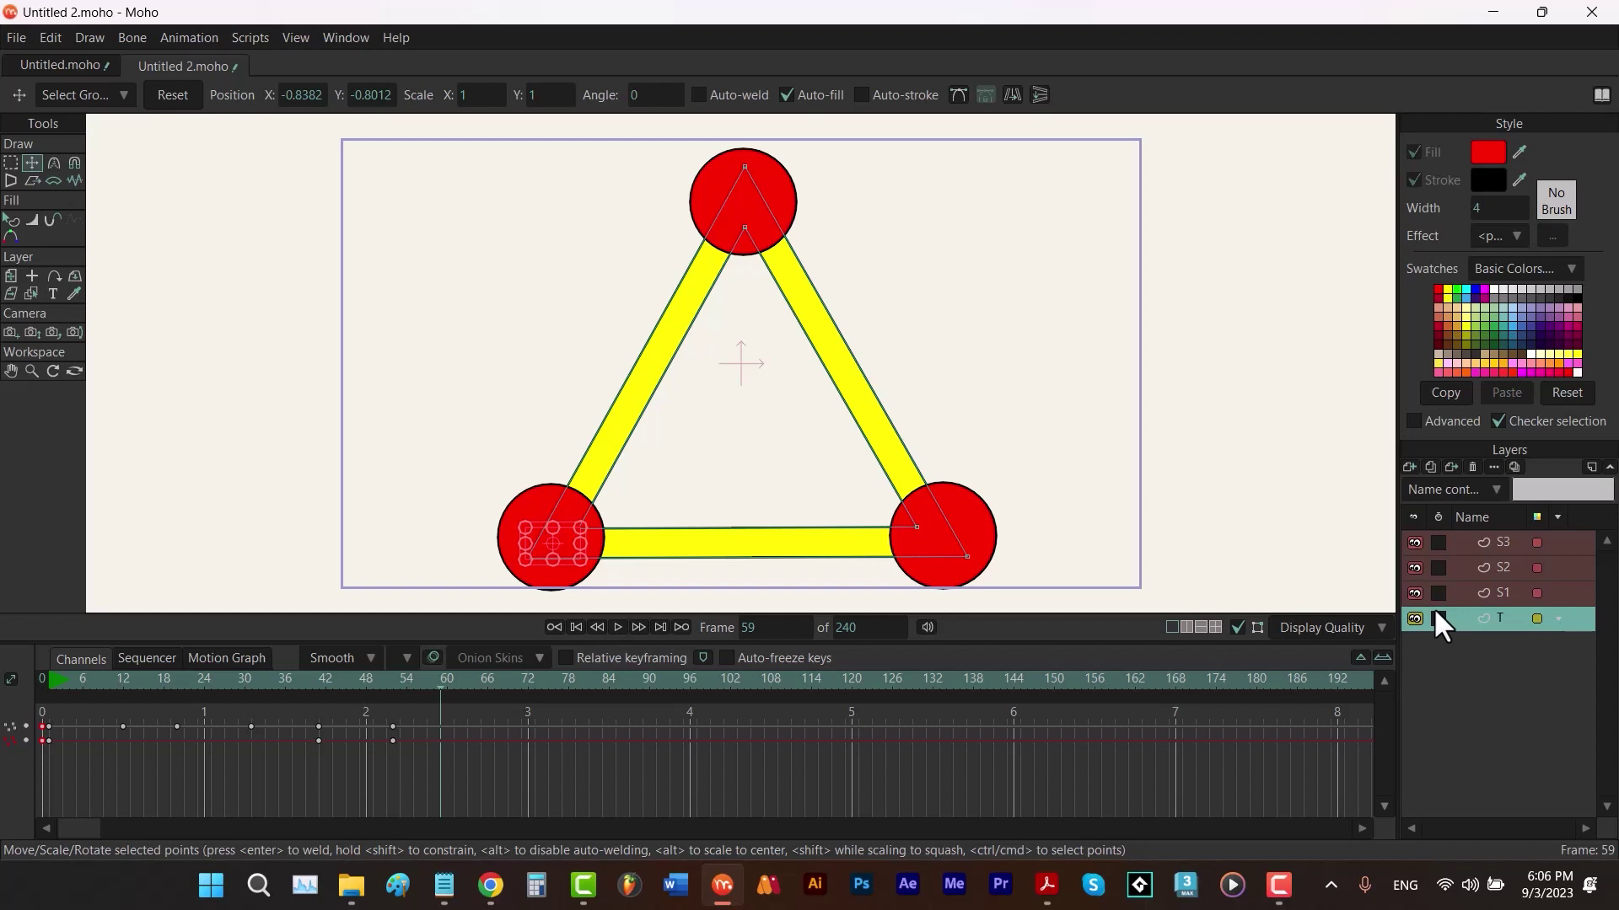
{"action": "left_click", "coordinate": [1500, 541], "text": "shift"}
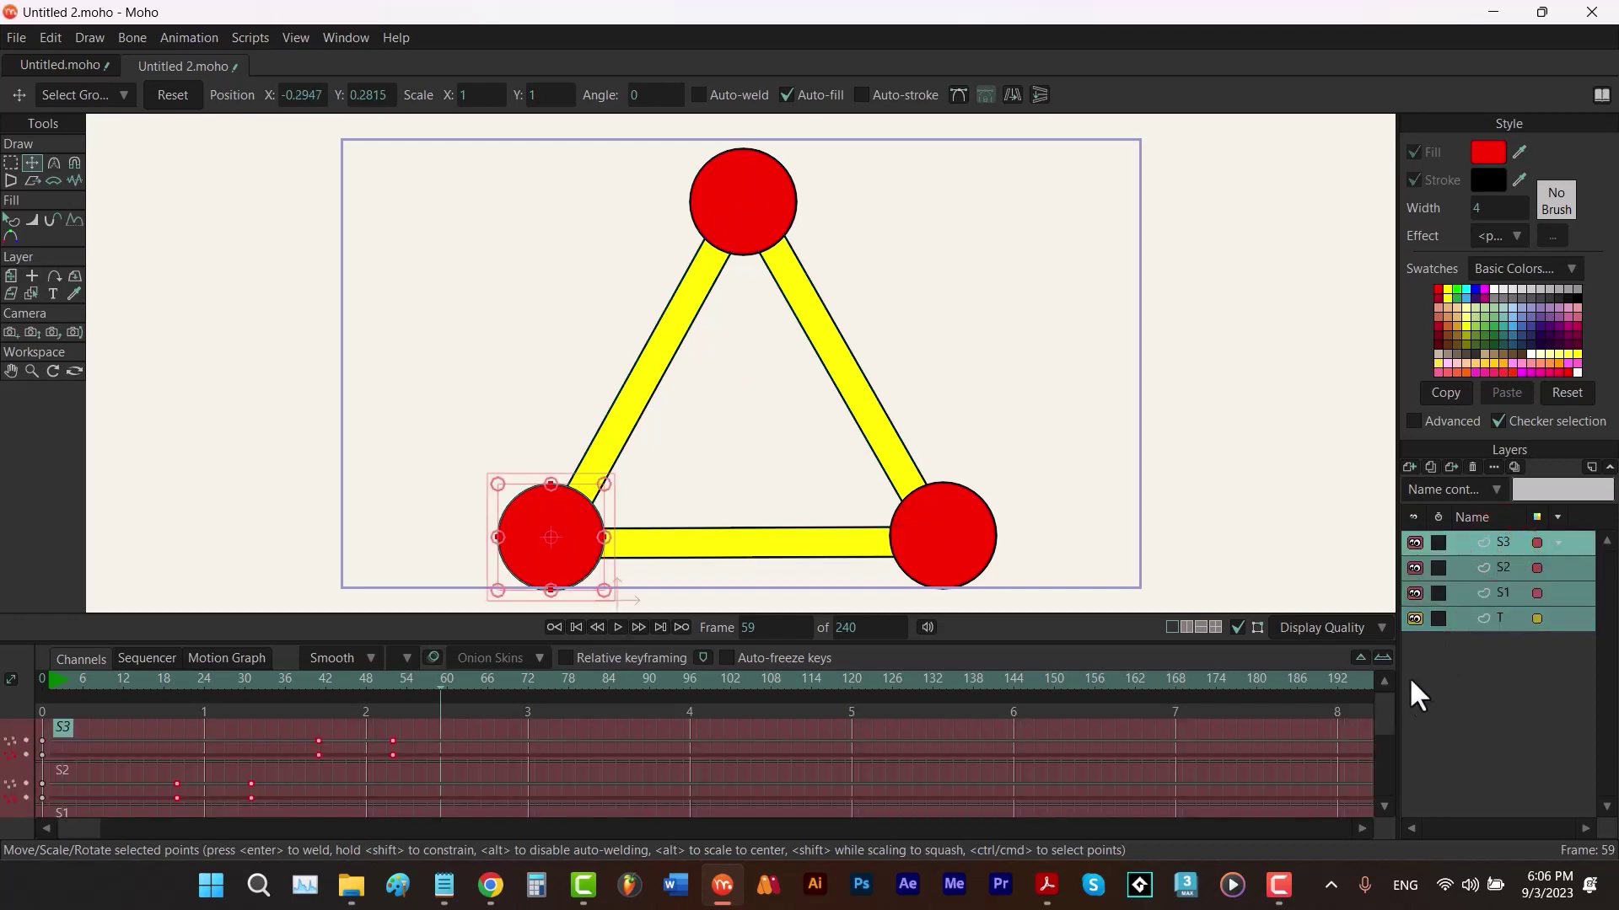
{"action": "left_click_drag", "start_coordinate": [1383, 705], "coordinate": [1369, 774]}
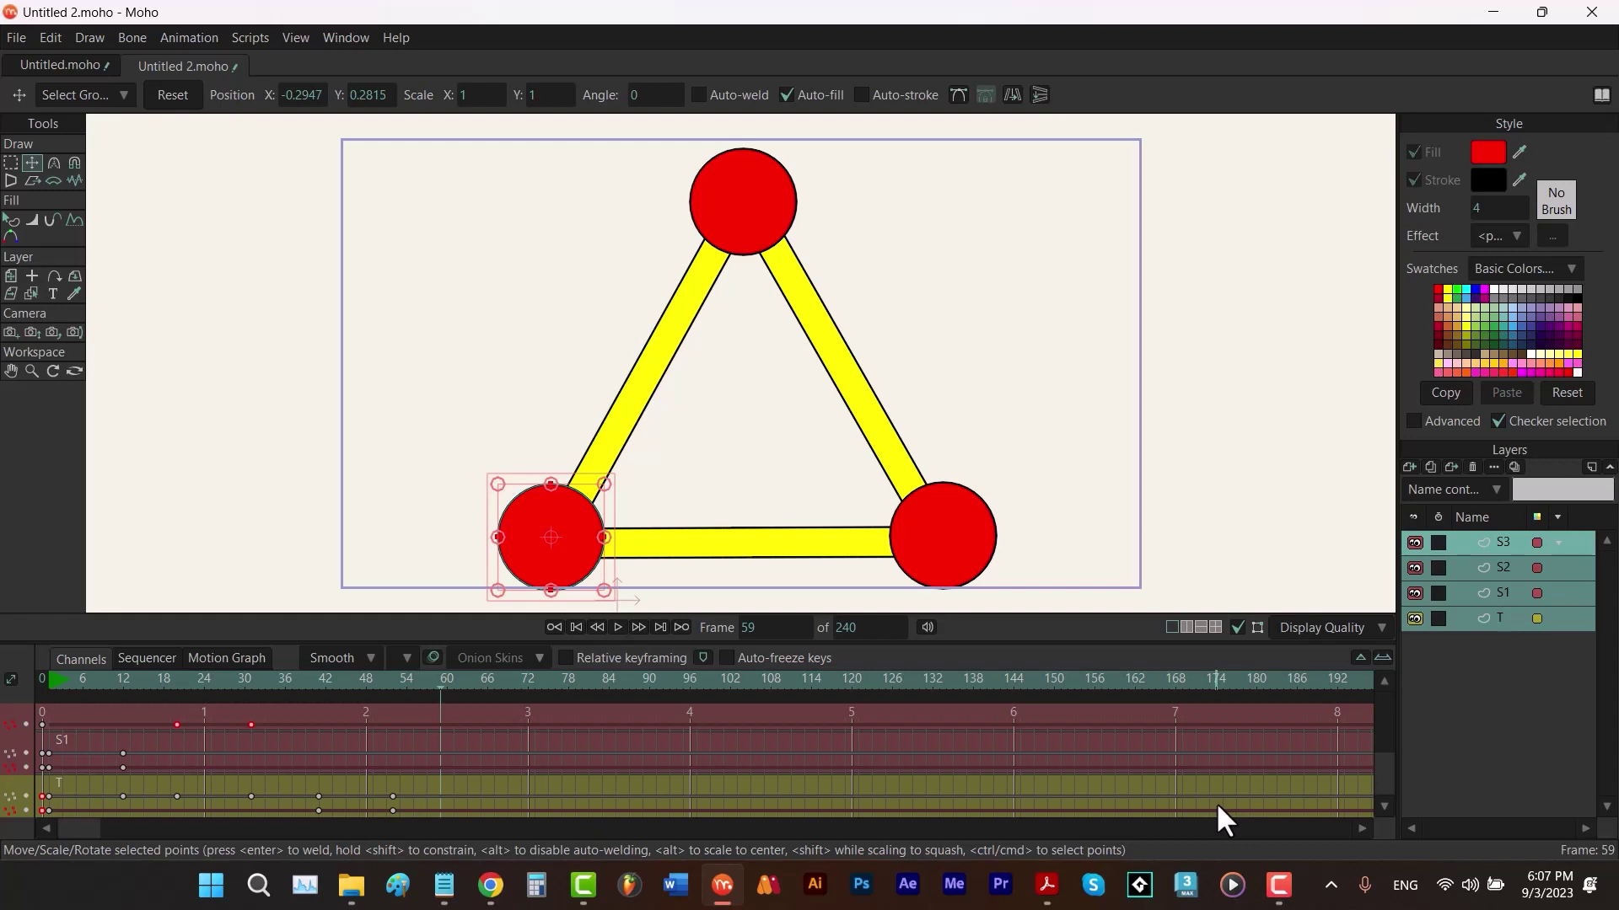
Step: Select the keyframes of all four layers and scale their timing proportionally so the last keys land on frame 34
{"action": "left_click", "coordinate": [498, 757]}
{"action": "left_click_drag", "start_coordinate": [477, 813], "coordinate": [40, 709]}
{"action": "left_click_drag", "start_coordinate": [1377, 782], "coordinate": [1382, 713]}
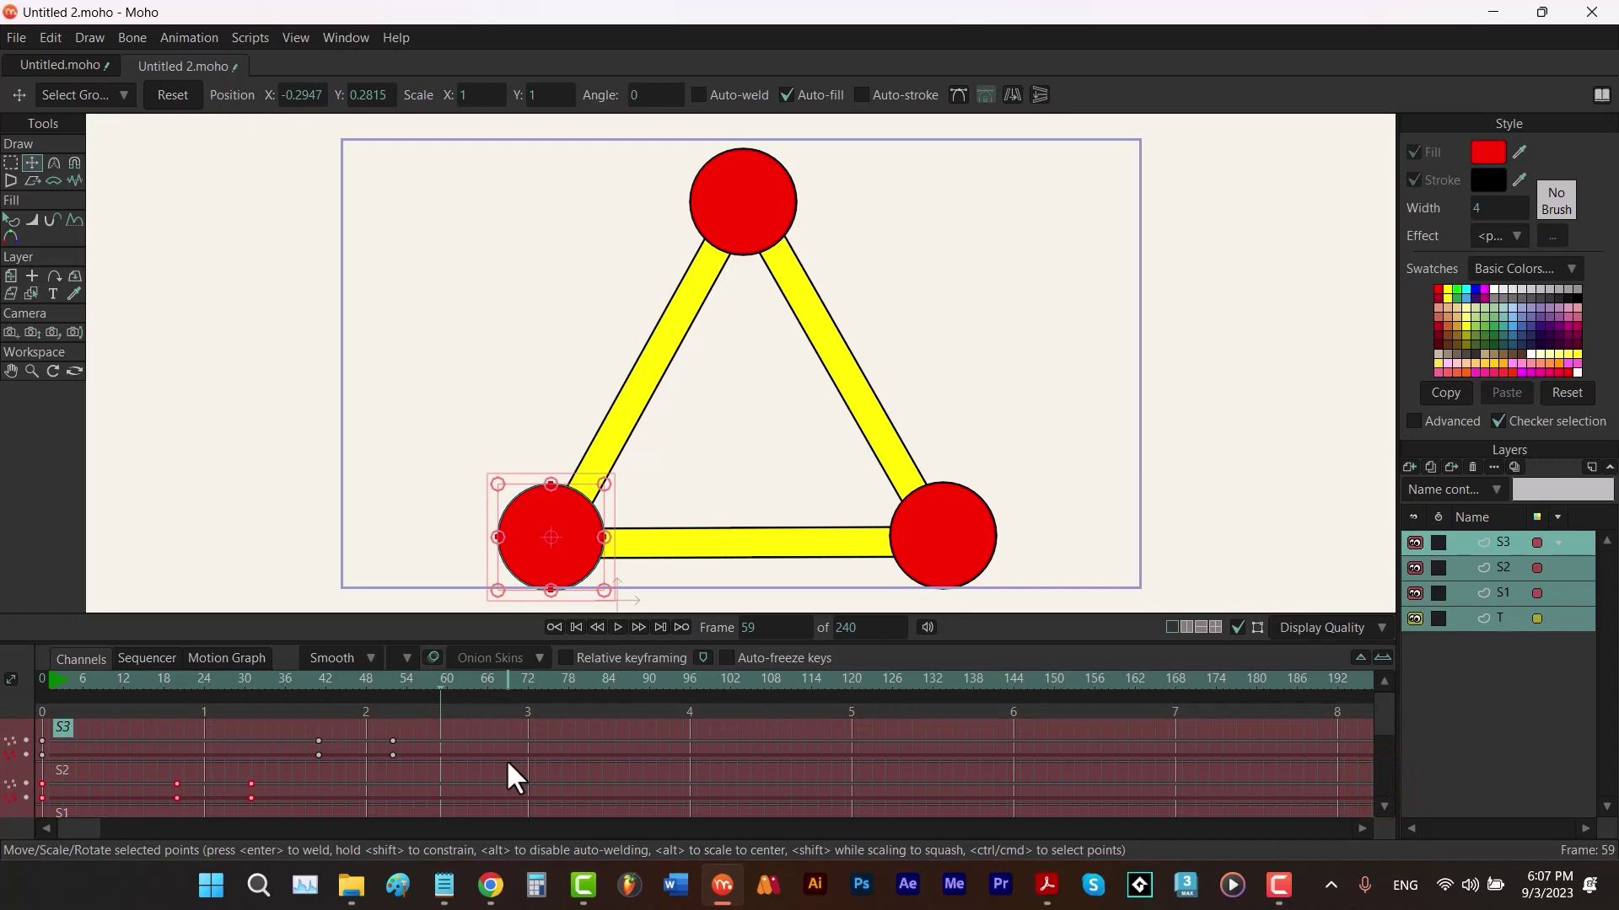
{"action": "left_click_drag", "start_coordinate": [495, 761], "coordinate": [37, 726]}
{"action": "left_click_drag", "start_coordinate": [391, 752], "coordinate": [270, 755]}
Step: Play back the shortened animation to check the triangle's movement against the three circles, and stop after the final keys
{"action": "left_click", "coordinate": [146, 677]}
{"action": "key", "text": "space"}
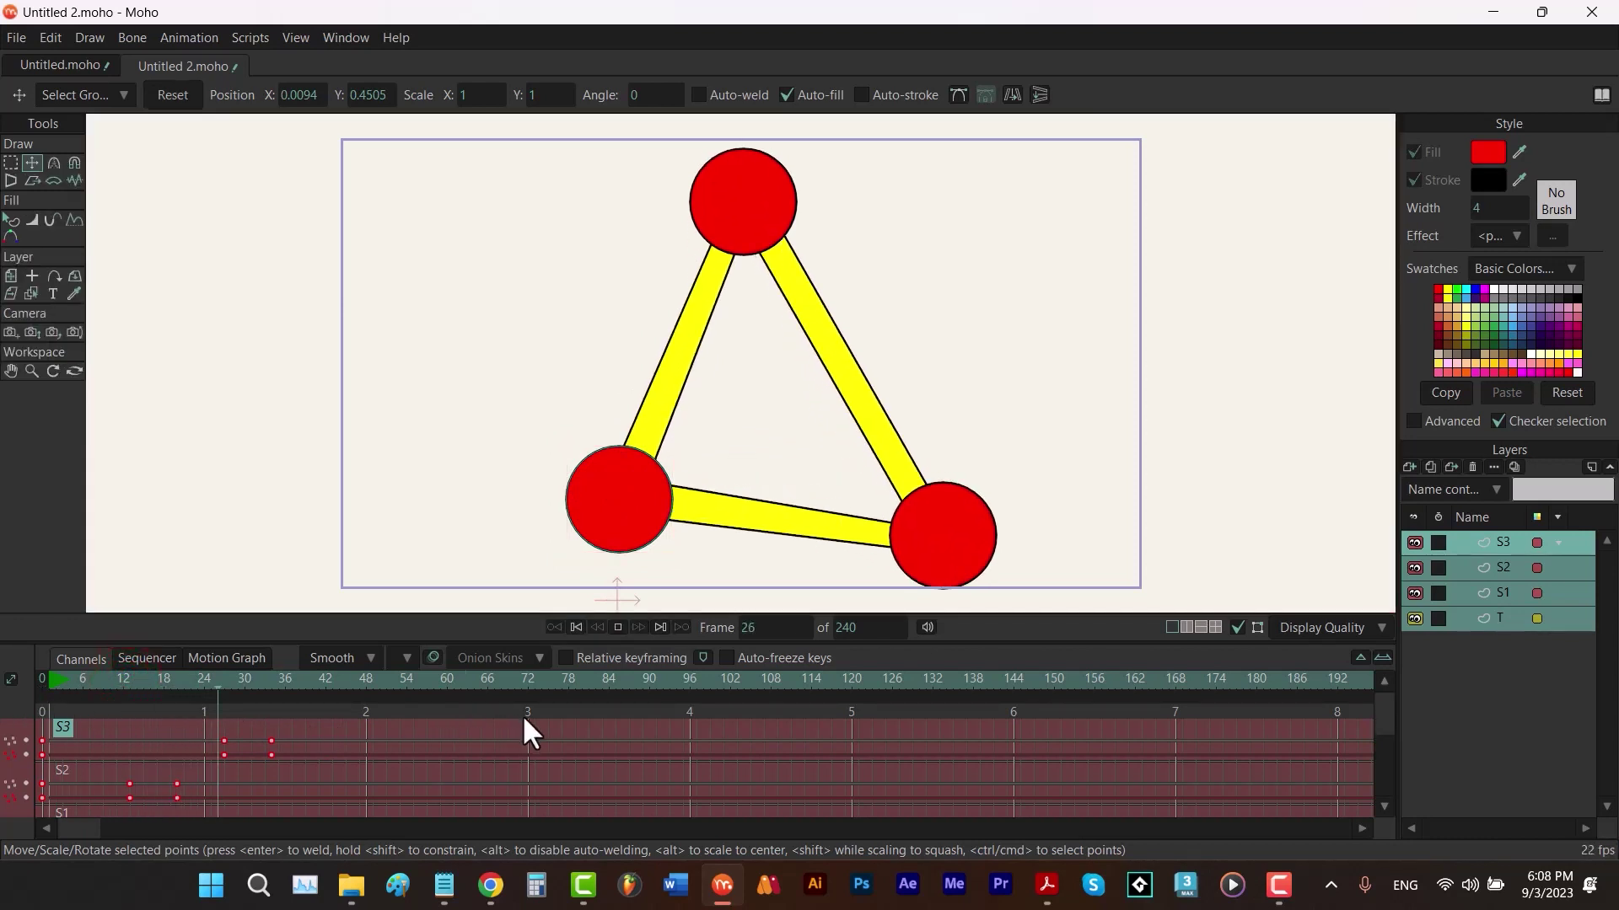
{"action": "key", "text": "space"}
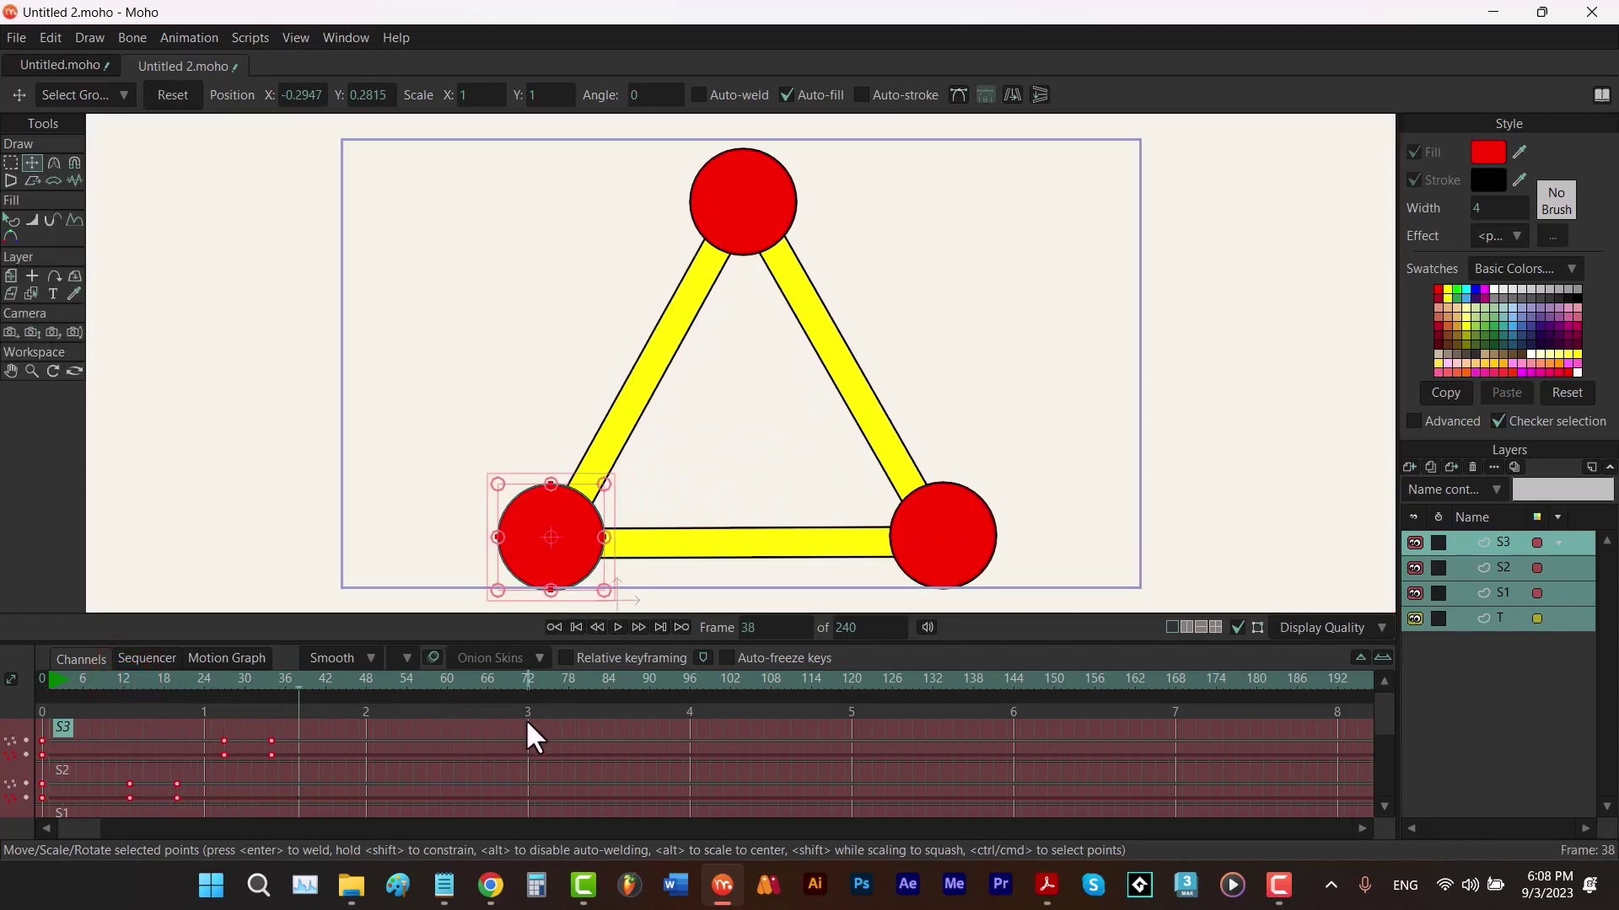